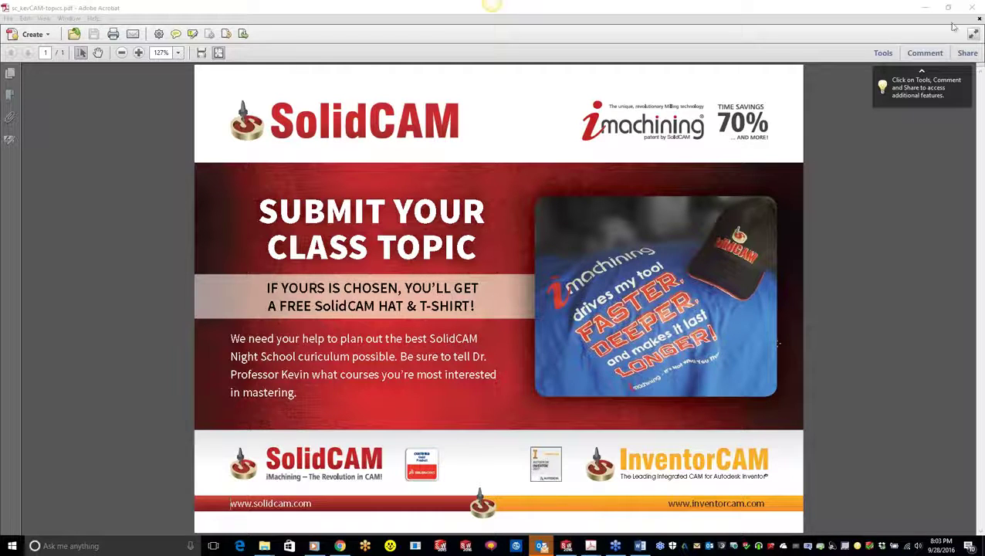
# Step: Minimize the Acrobat class-topic flyer to bring the SolidCAM University YouTube page into view
pyautogui.click(922, 7)
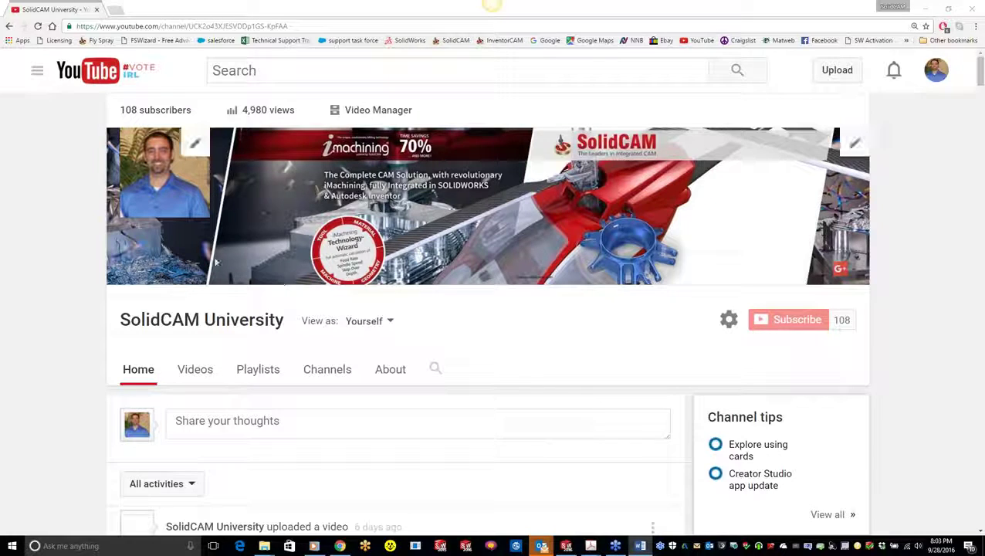
# Step: Open the SolidCAM University channel's Videos tab and scroll down through the uploads
pyautogui.click(195, 369)
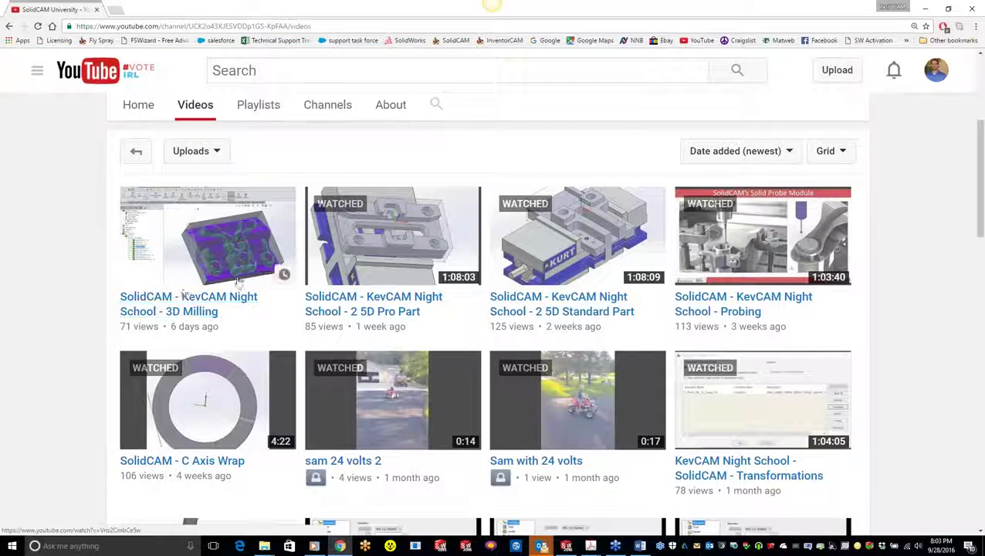
pyautogui.scroll(-3, 147, 309)
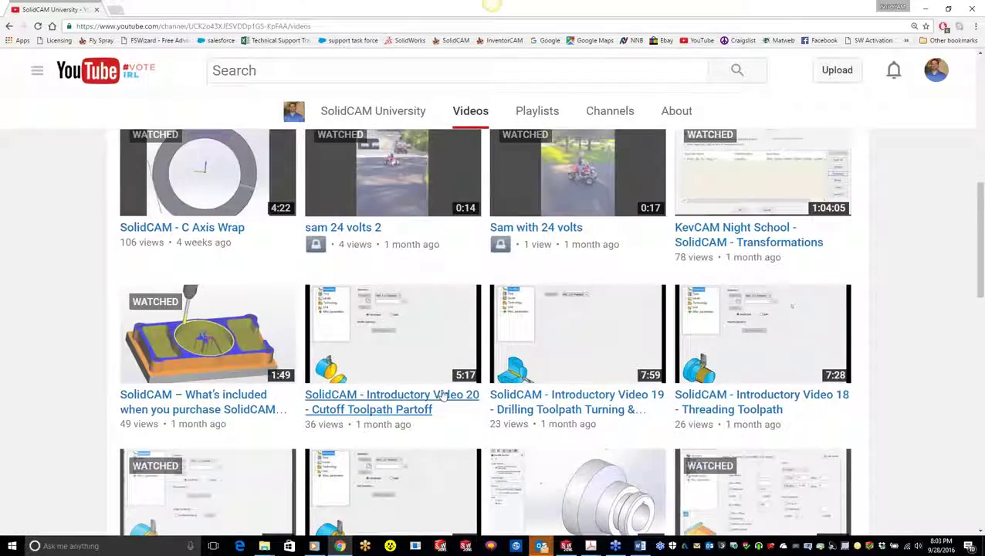
pyautogui.scroll(-3, 401, 386)
pyautogui.scroll(-2, 386, 371)
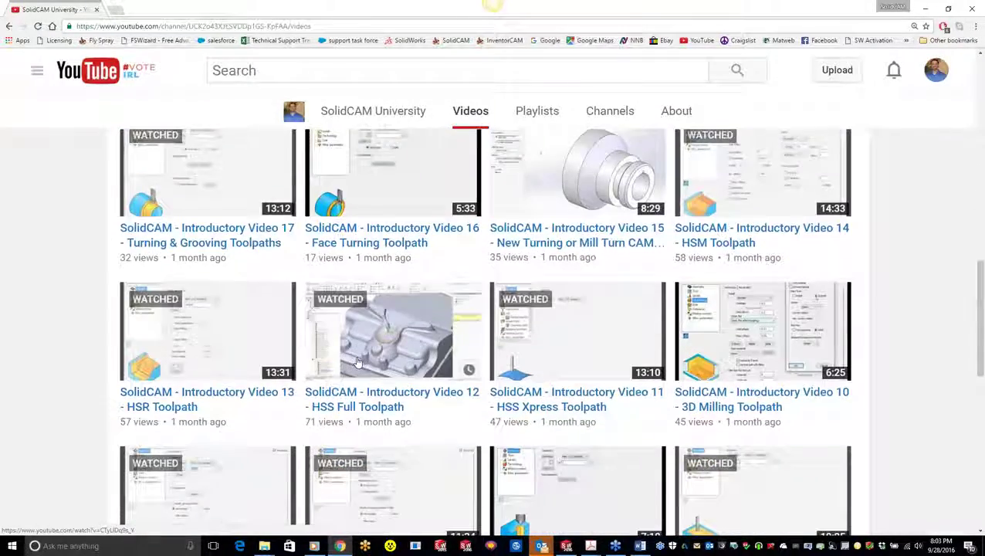
pyautogui.scroll(-4, 469, 267)
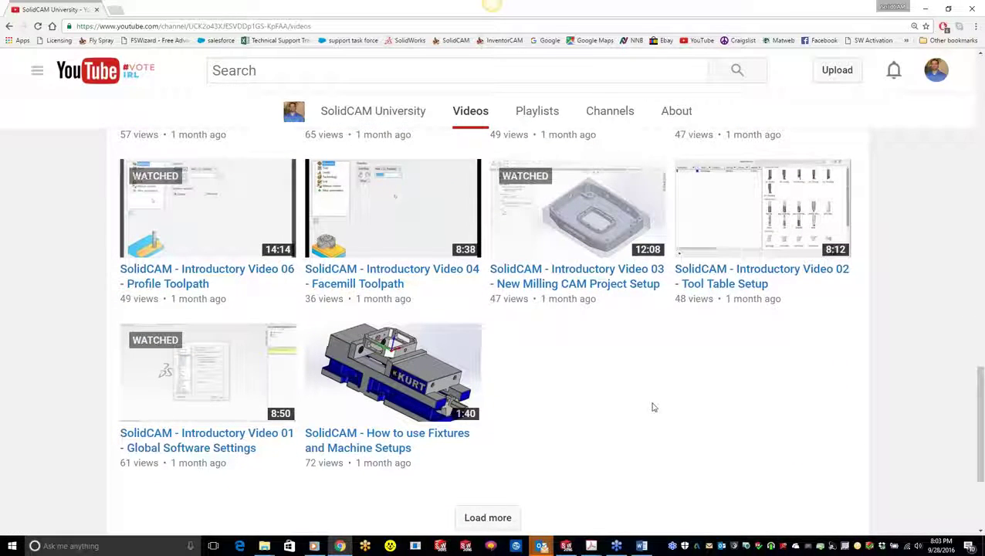
# Step: Load more older videos, then scroll back up to the newest 3D Milling upload
pyautogui.click(503, 511)
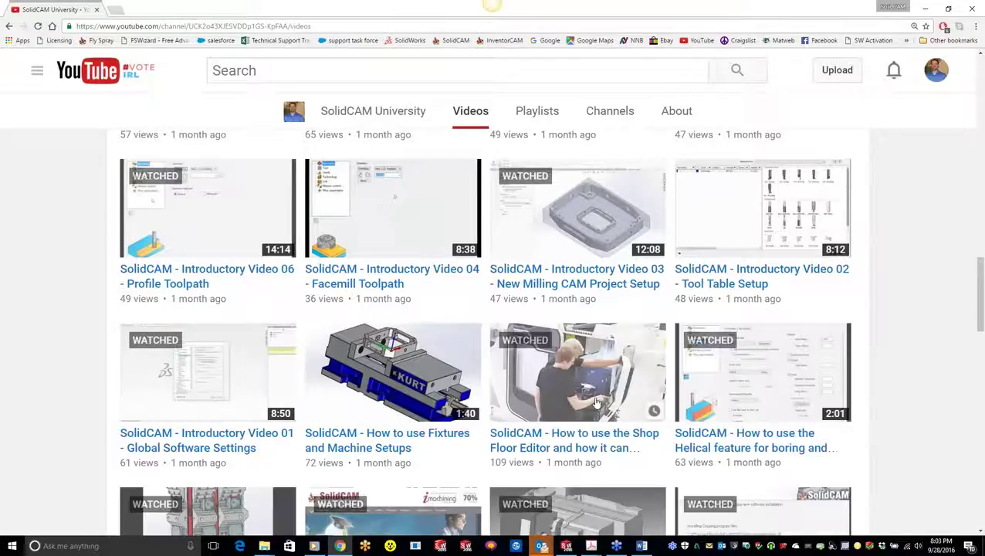
pyautogui.scroll(-4, 622, 386)
pyautogui.scroll(-4, 629, 380)
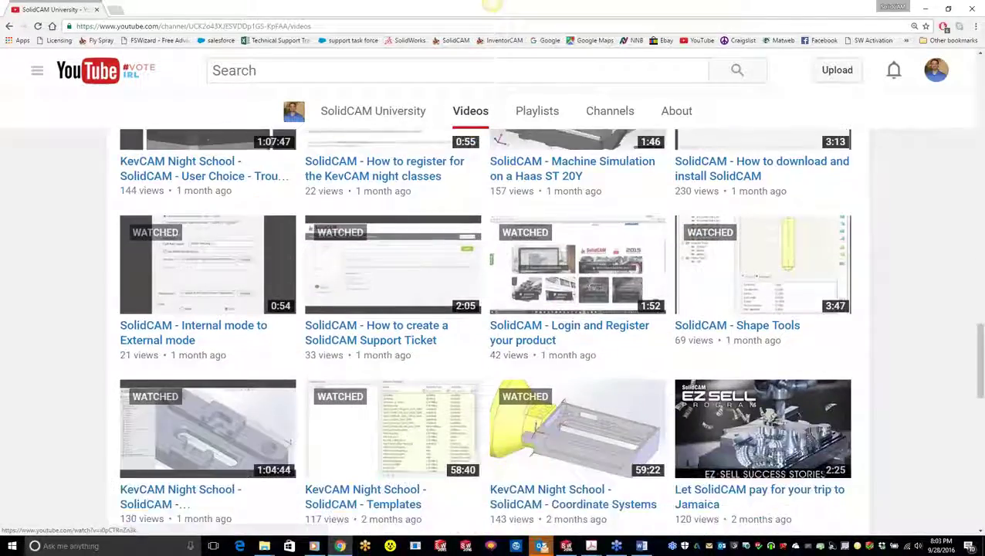
pyautogui.scroll(3, 535, 369)
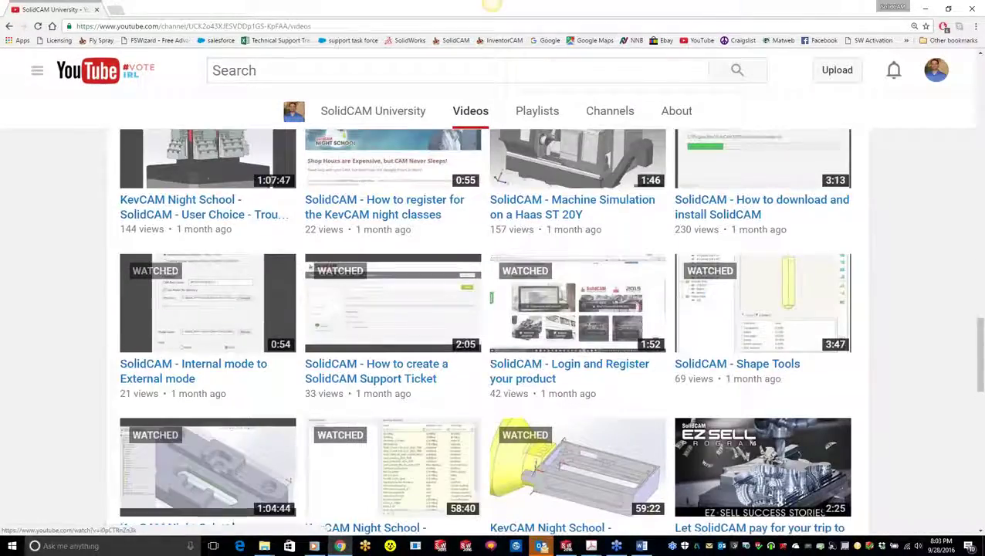
pyautogui.scroll(2, 469, 339)
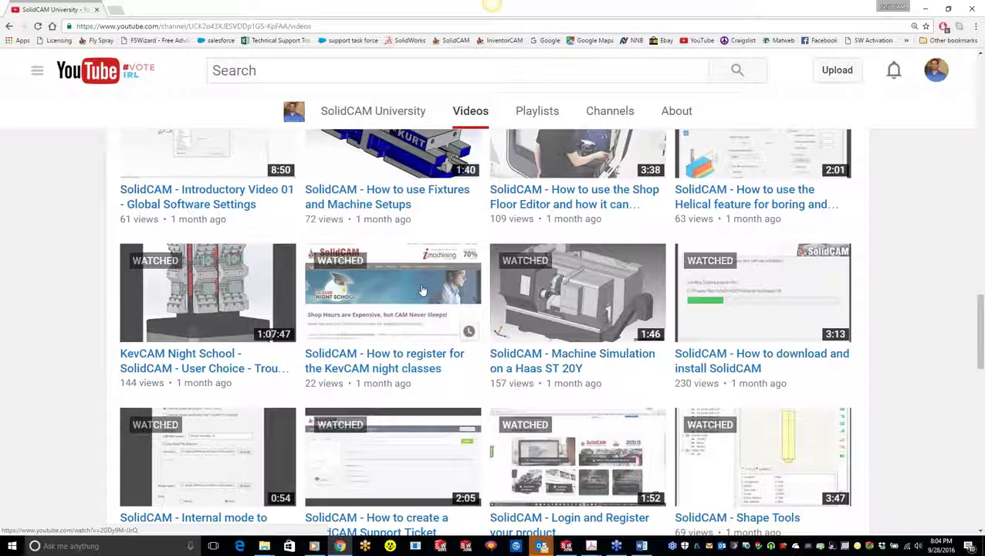
pyautogui.scroll(5, 485, 313)
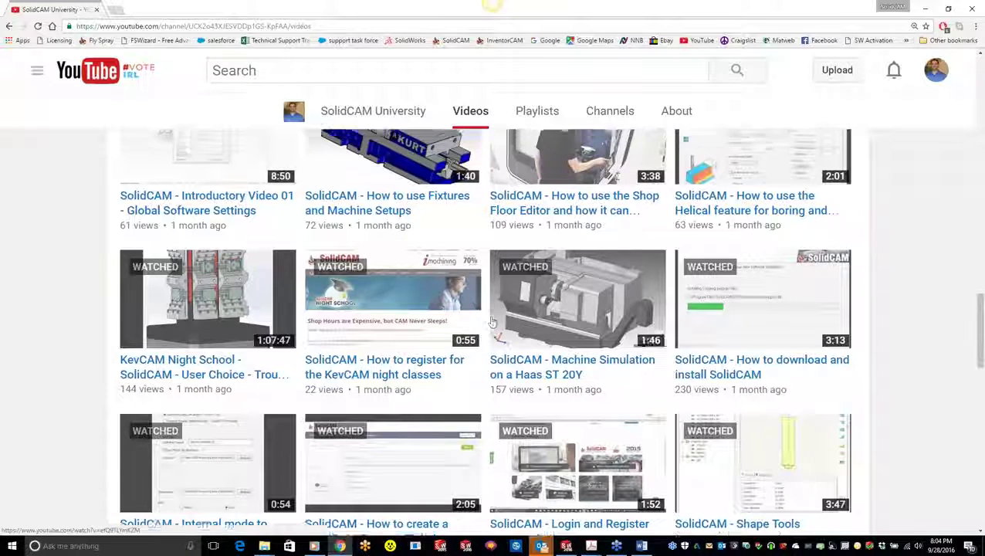
pyautogui.scroll(6, 485, 313)
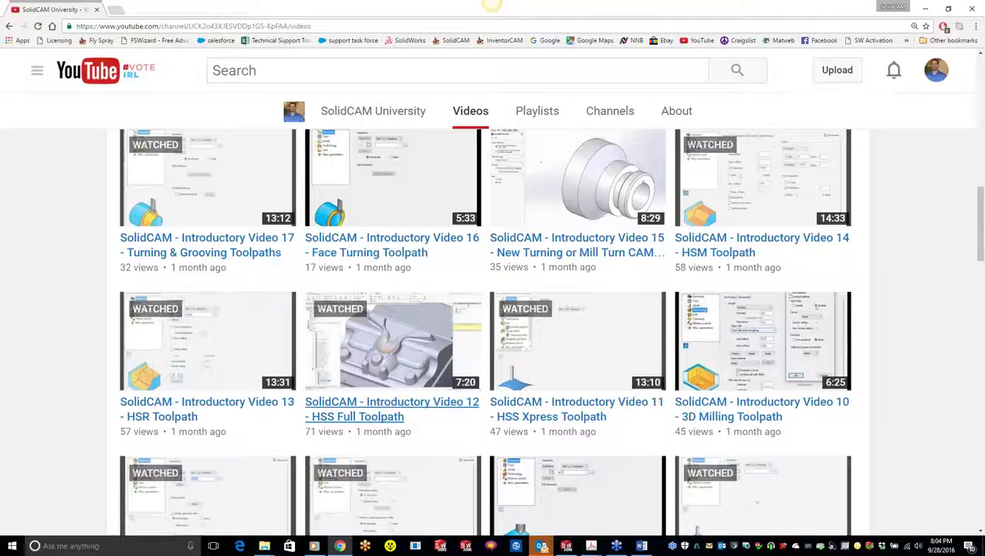
pyautogui.scroll(5, 412, 292)
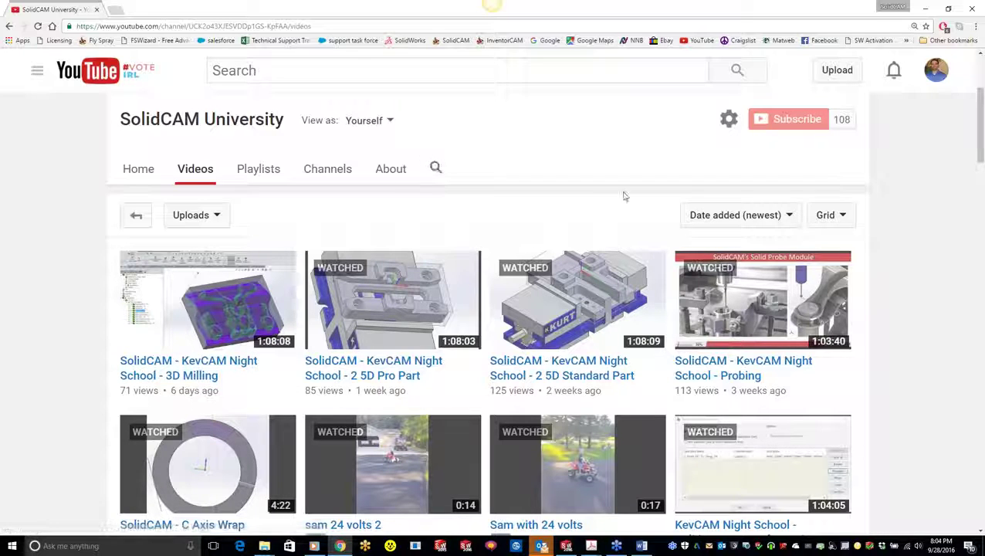
# Step: Minimize Chrome, dismiss all Outlook reminders, and zoom the fitted part into the arched pocket
pyautogui.click(924, 8)
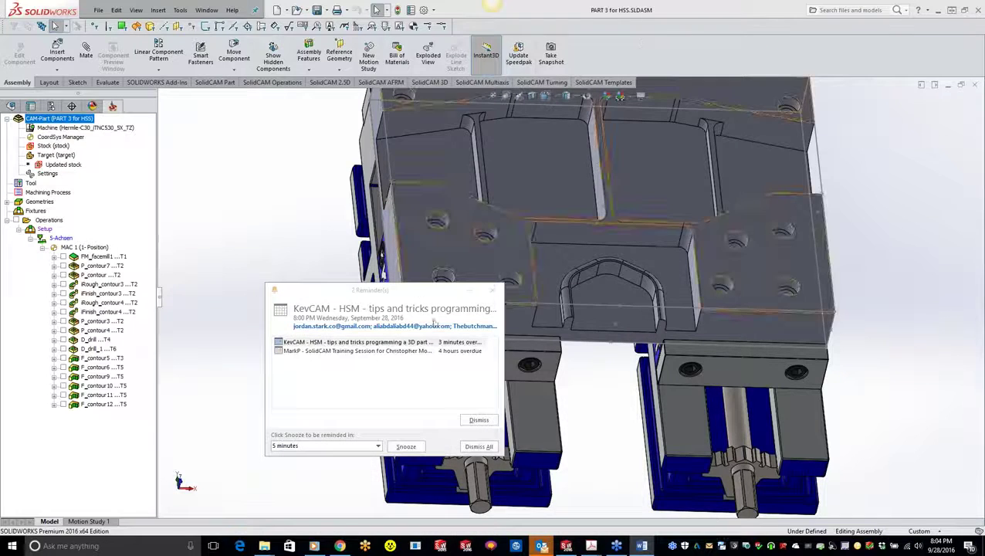
pyautogui.click(478, 447)
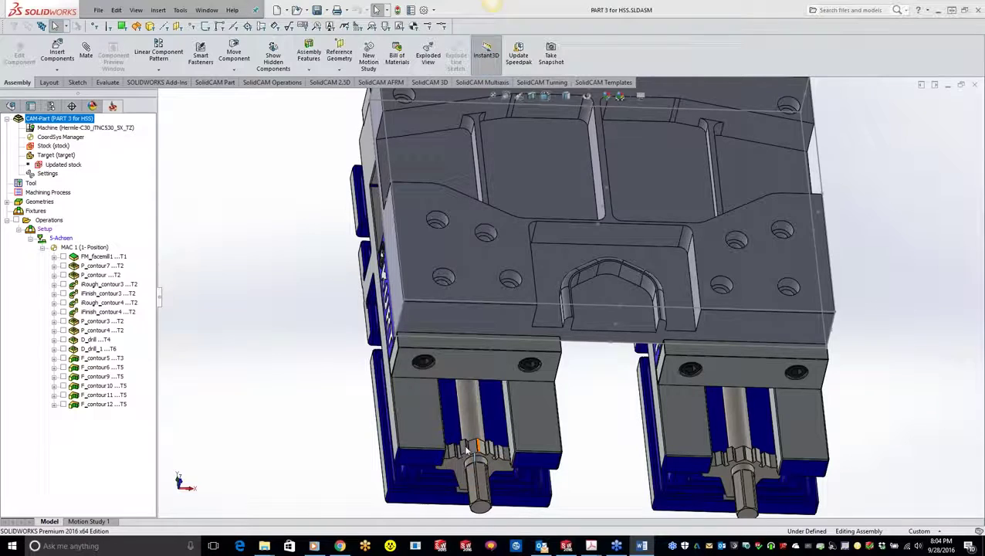
pyautogui.press('f')
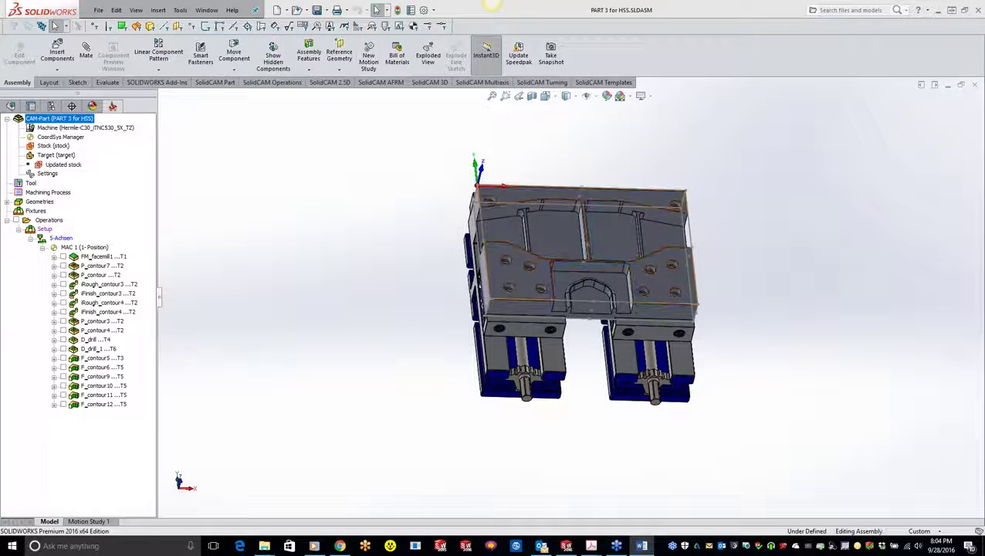
pyautogui.scroll(-2, 716, 249)
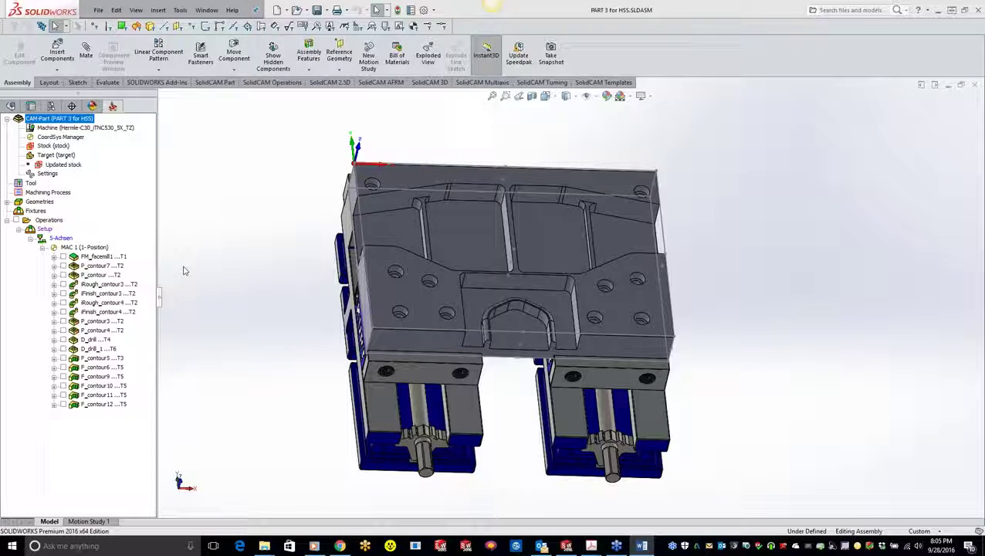
pyautogui.scroll(-5, 525, 325)
pyautogui.scroll(-2, 432, 253)
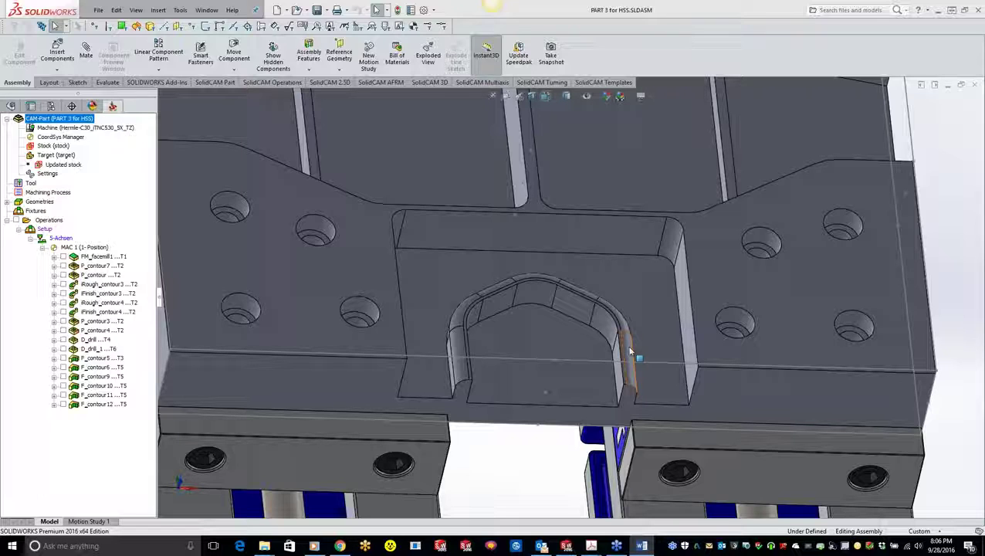
# Step: Add an HSS Constant Z operation after F_contour12 and begin defining its drive surface
pyautogui.rightClick(114, 405)
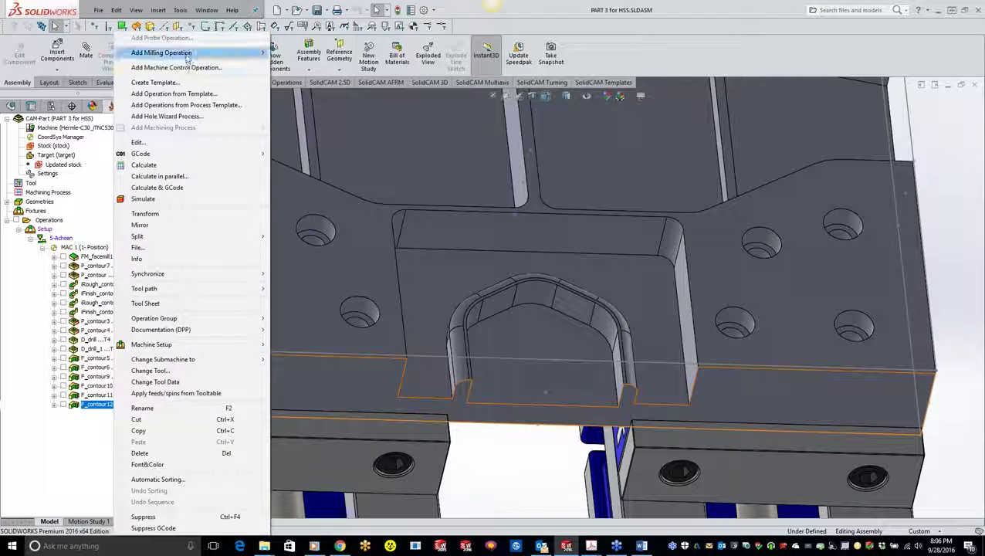
pyautogui.moveTo(187, 58)
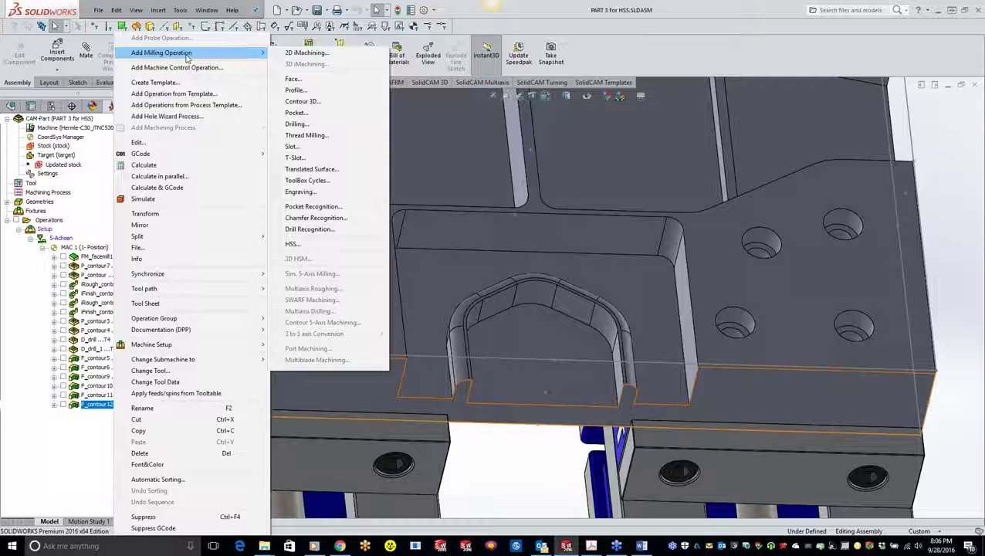
pyautogui.click(292, 244)
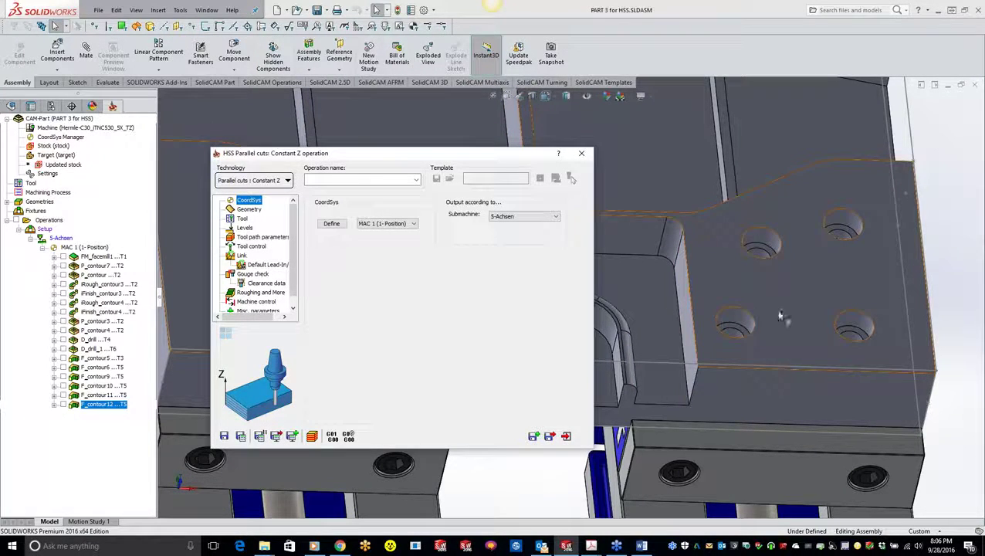
pyautogui.moveTo(687, 325); pyautogui.dragTo(646, 353, button='middle')
pyautogui.moveTo(473, 155); pyautogui.dragTo(370, 148)
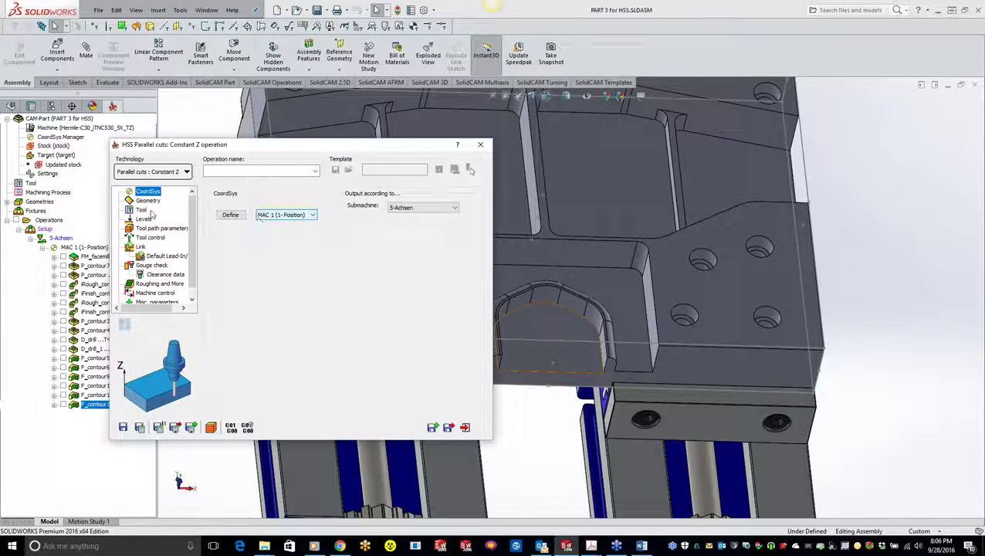
pyautogui.click(148, 200)
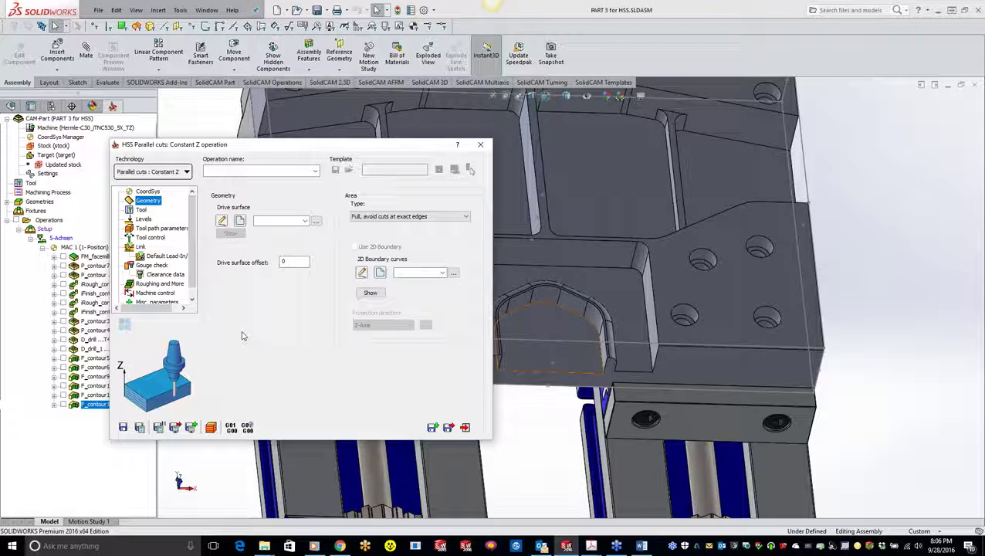
pyautogui.click(240, 221)
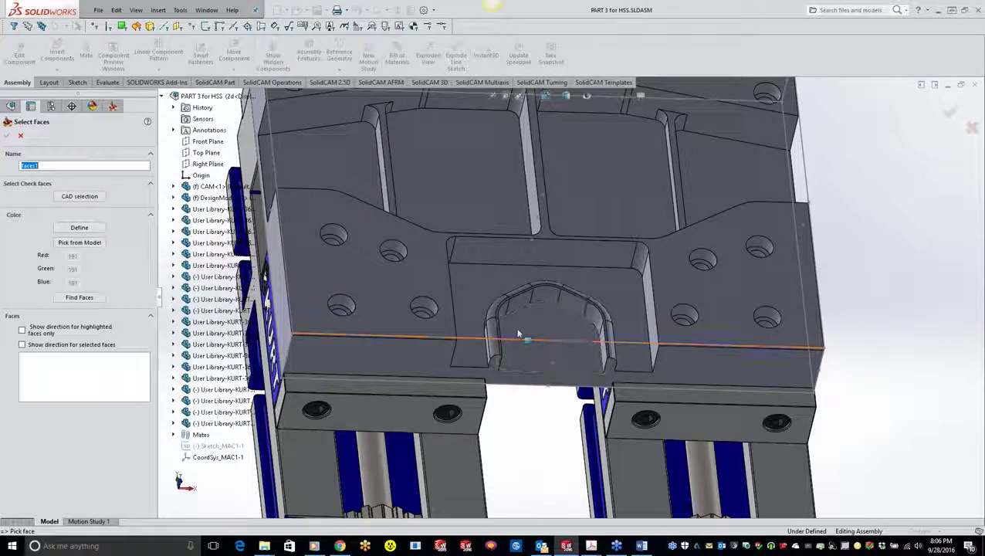
# Step: Pick the seven arched pocket wall and fillet faces and confirm them as faces1
pyautogui.click(492, 334)
pyautogui.click(498, 309)
pyautogui.scroll(-5, 533, 309)
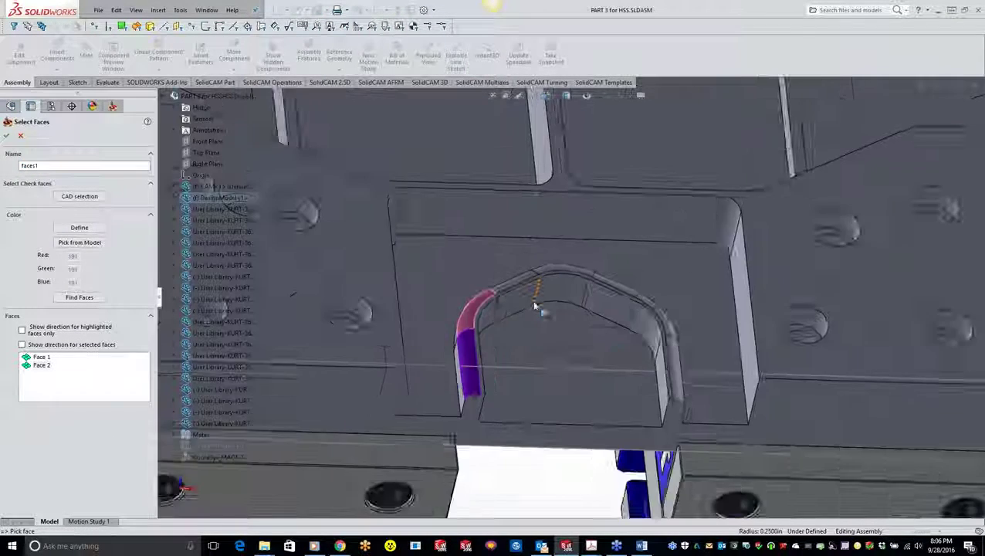
pyautogui.click(517, 276)
pyautogui.click(560, 267)
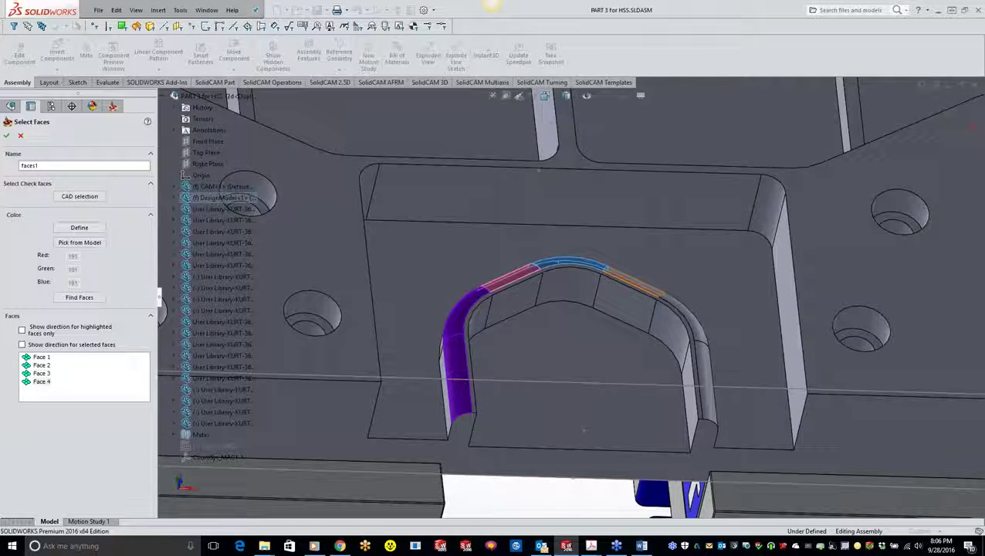
pyautogui.click(637, 283)
pyautogui.click(689, 316)
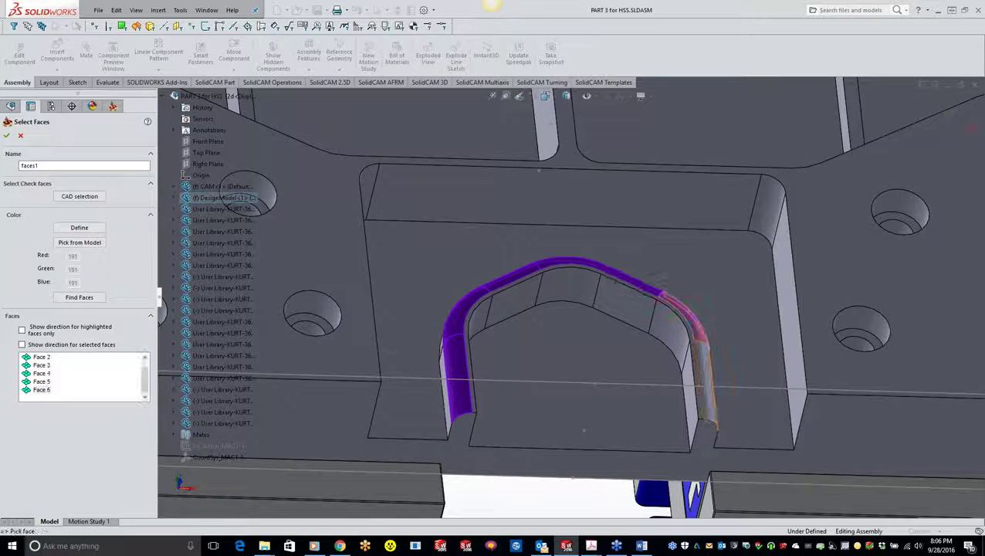
pyautogui.click(705, 386)
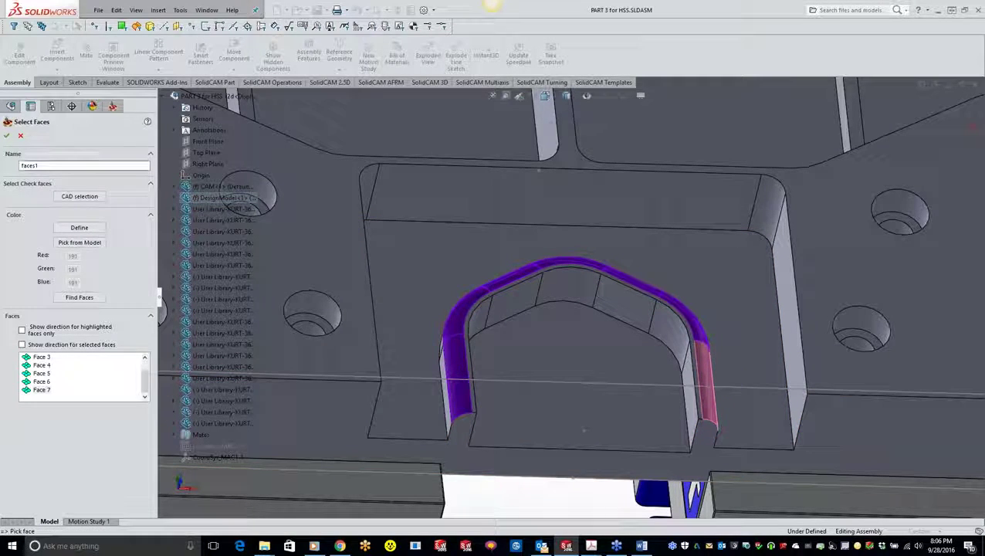
pyautogui.click(6, 136)
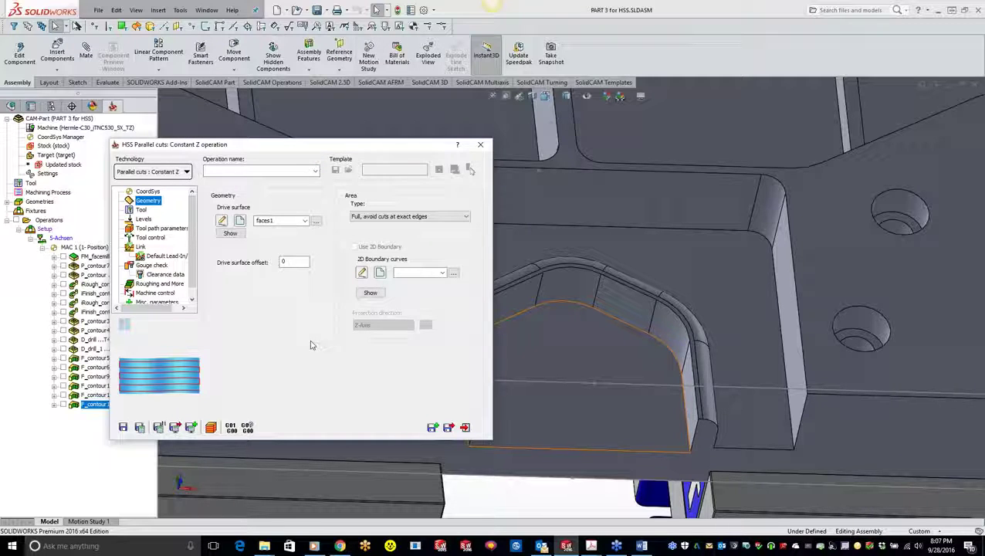
# Step: Compare the area type options and settle on 'Full, avoid cuts at exact edges'
pyautogui.click(376, 219)
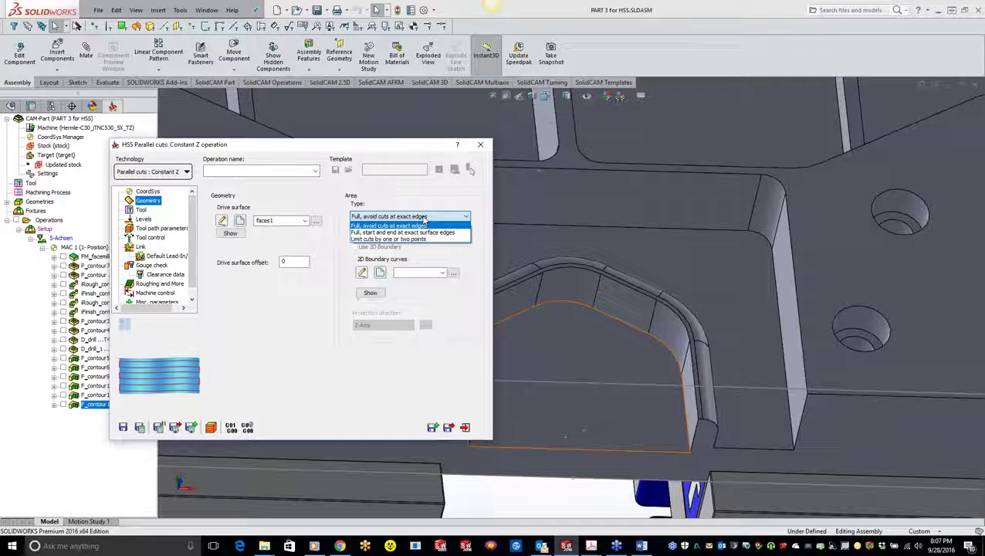
pyautogui.click(418, 232)
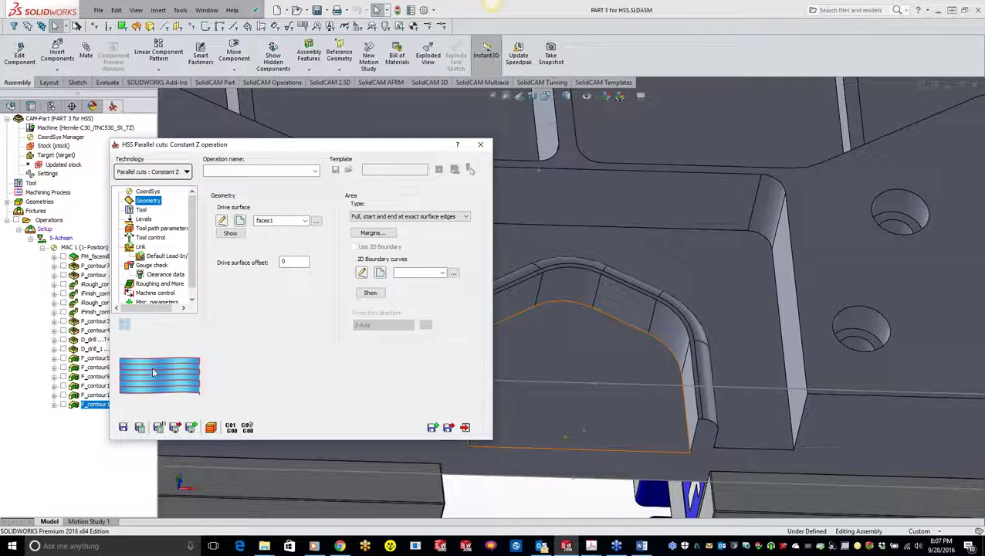
pyautogui.click(424, 217)
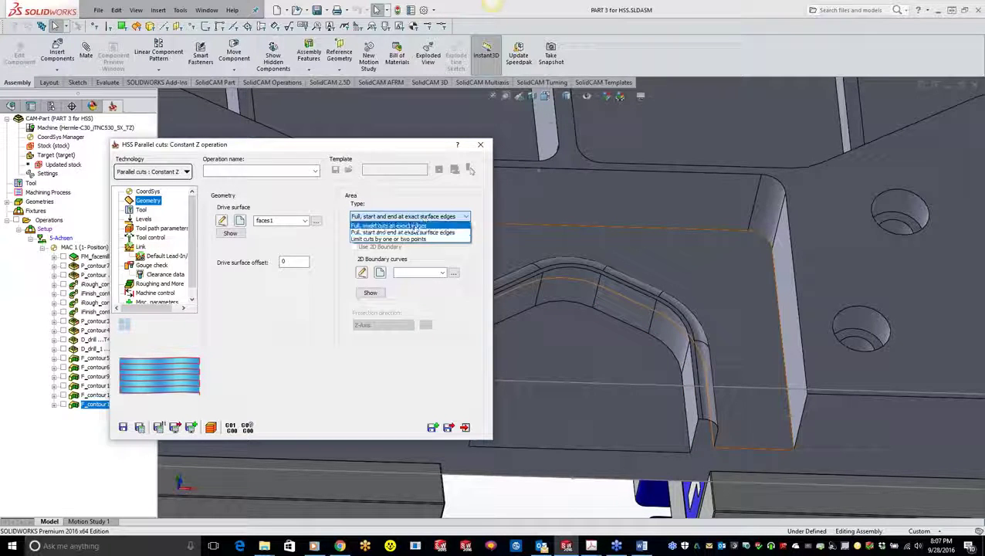
pyautogui.click(413, 226)
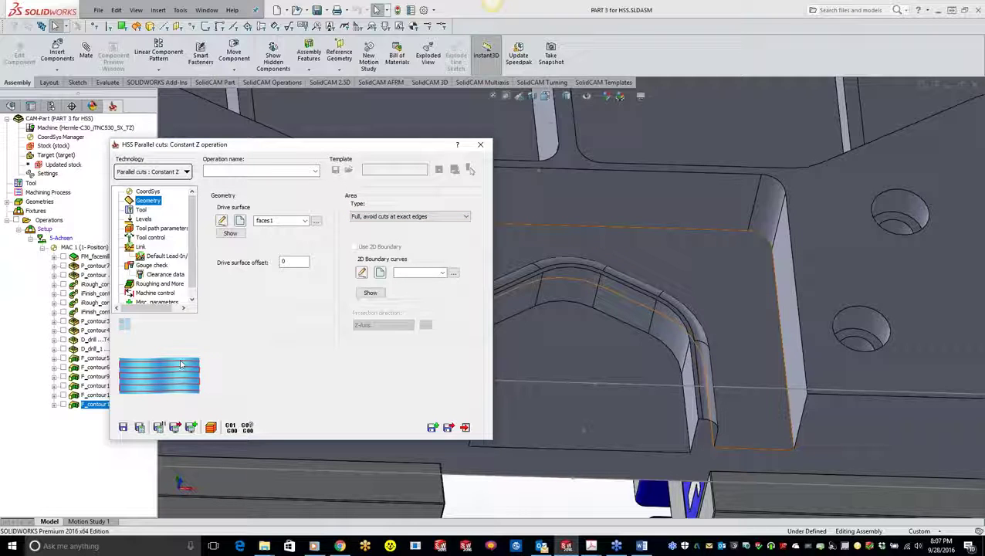
pyautogui.click(403, 218)
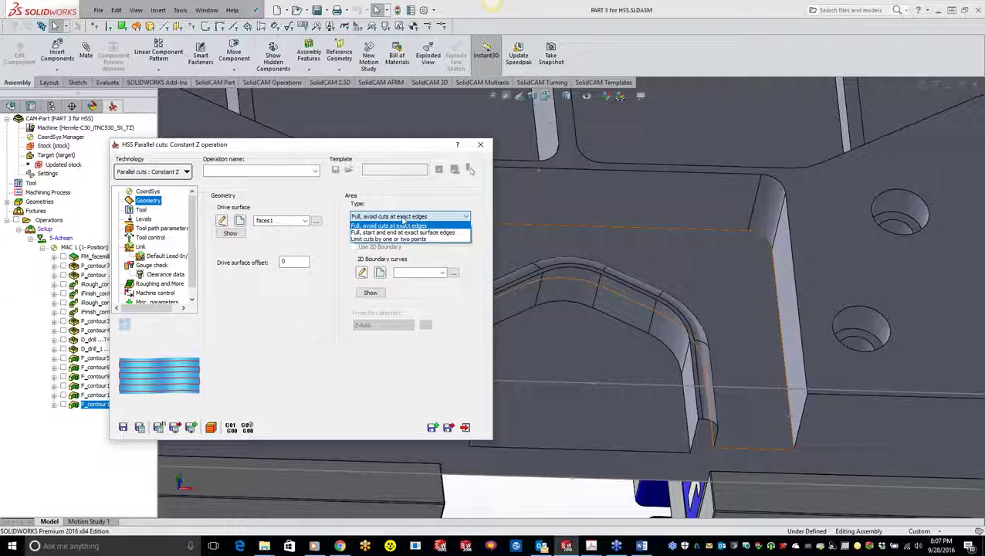
pyautogui.click(398, 233)
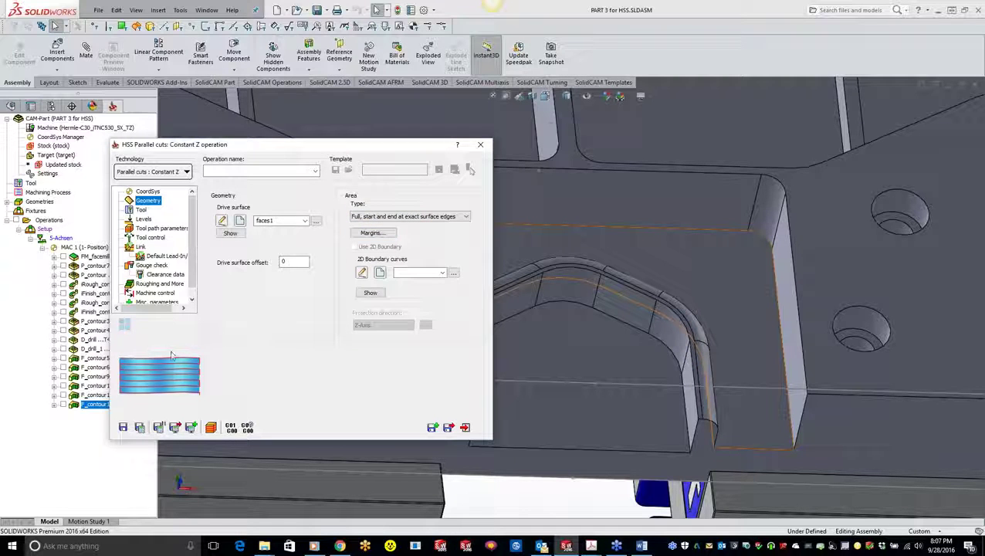
pyautogui.click(422, 215)
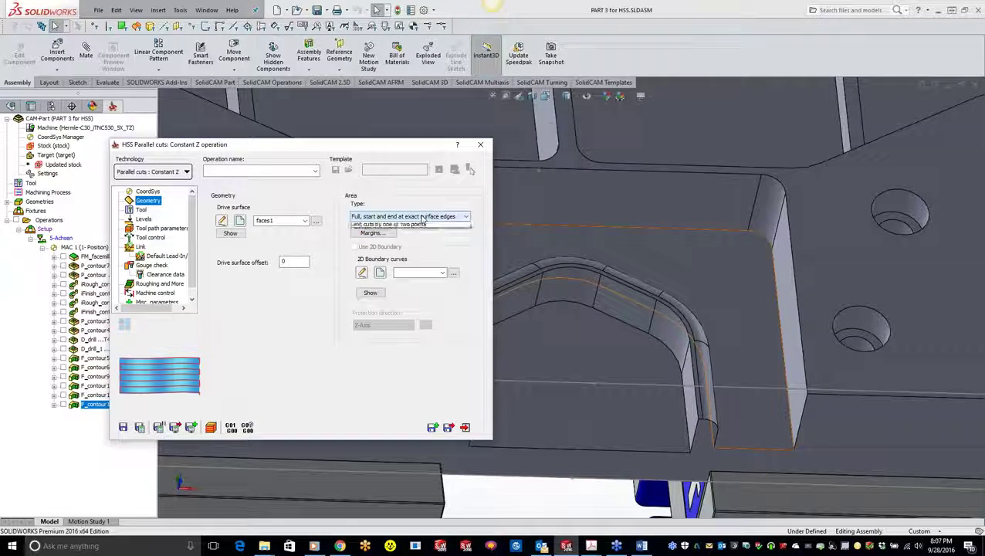
pyautogui.click(390, 226)
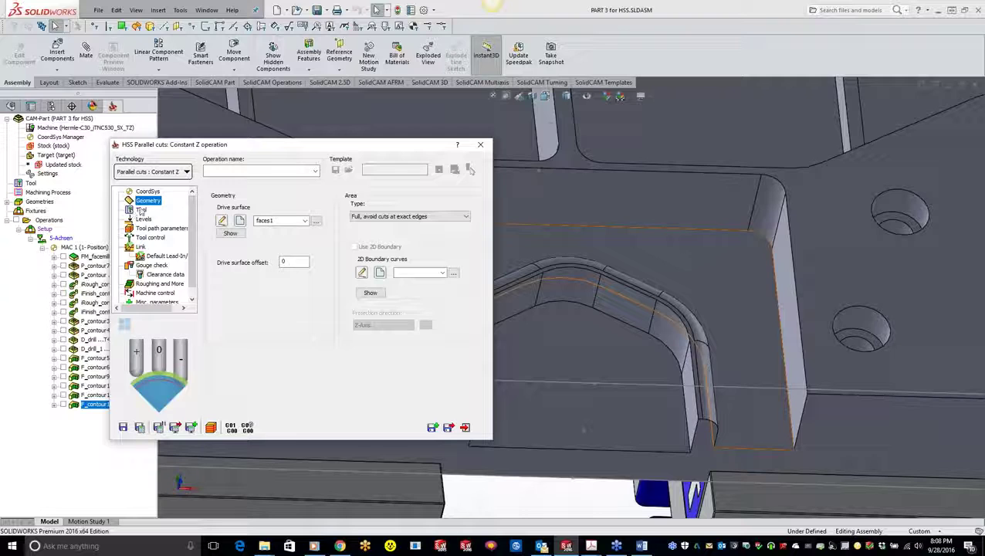
pyautogui.doubleClick(298, 262)
# Step: Assign the 0.25 inch Ball Nose Mill #7 and show the Levels page's 2.5 clearance plane
pyautogui.click(139, 211)
pyautogui.click(278, 357)
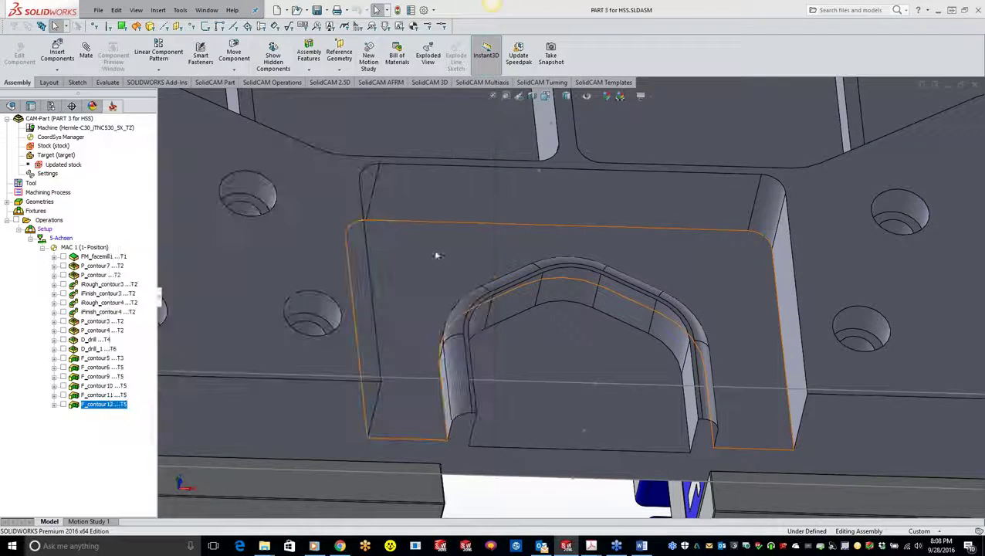
pyautogui.doubleClick(179, 166)
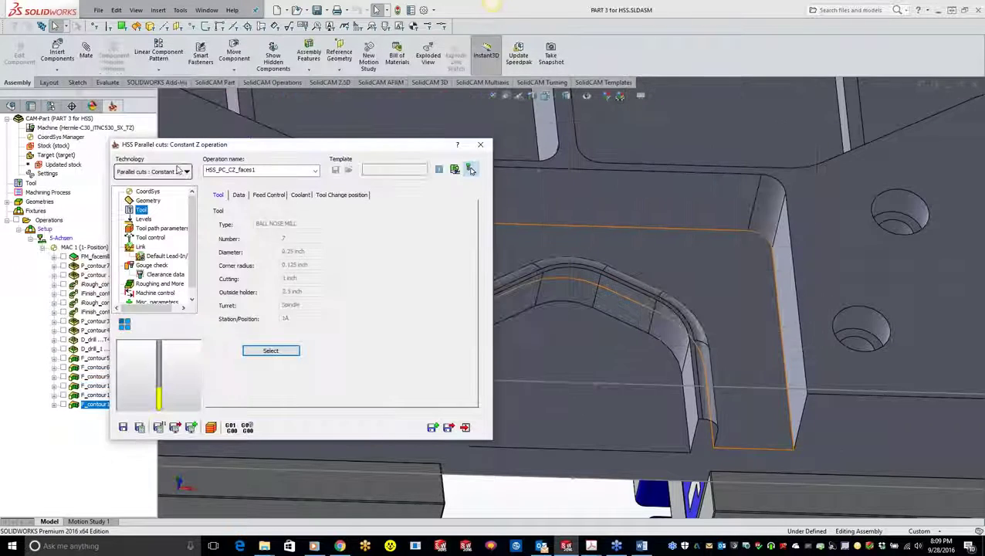
pyautogui.click(145, 219)
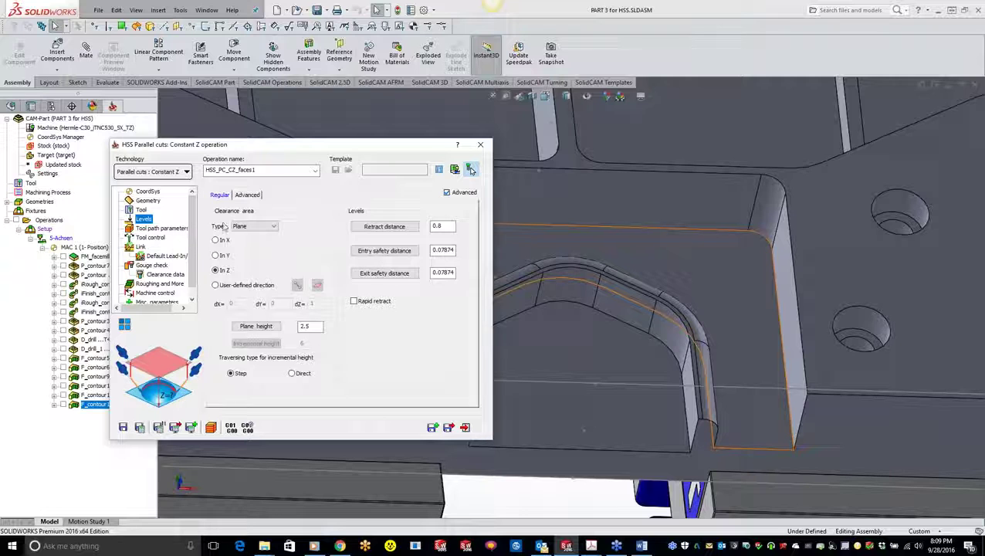
pyautogui.moveTo(313, 144); pyautogui.dragTo(349, 148)
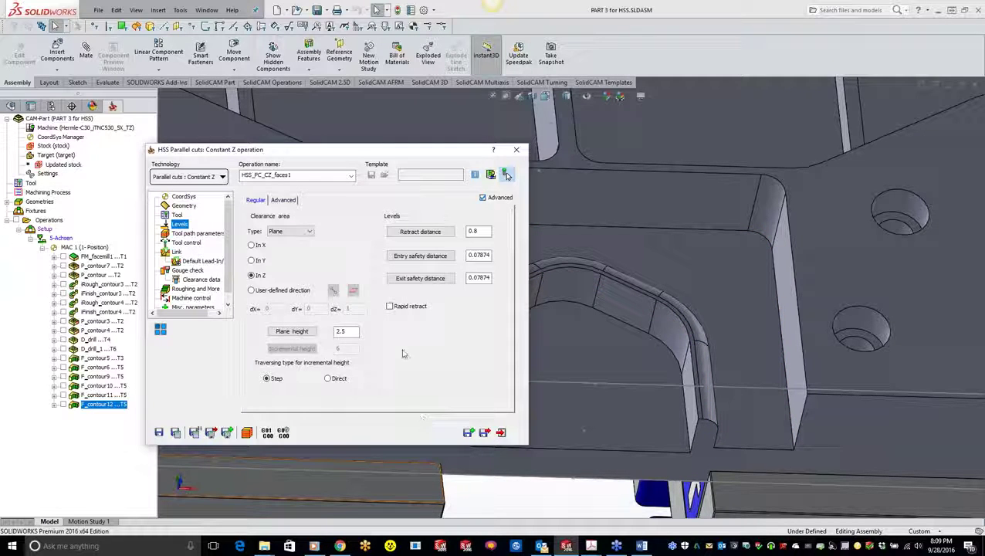
# Step: Set maximum step over to 0.05 after briefly trying 0.005, and calculate HSS_PC_CZ_faces1
pyautogui.click(203, 233)
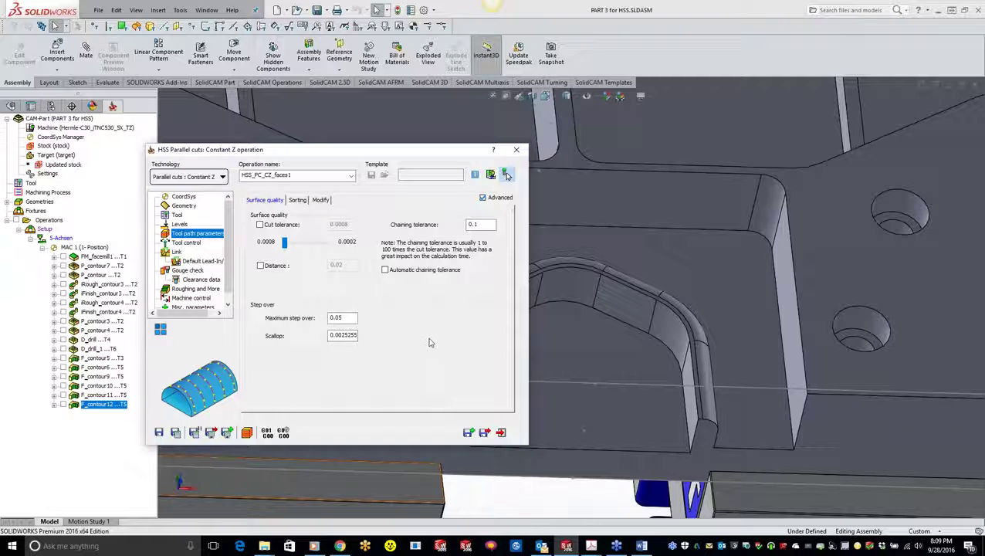
pyautogui.click(342, 318)
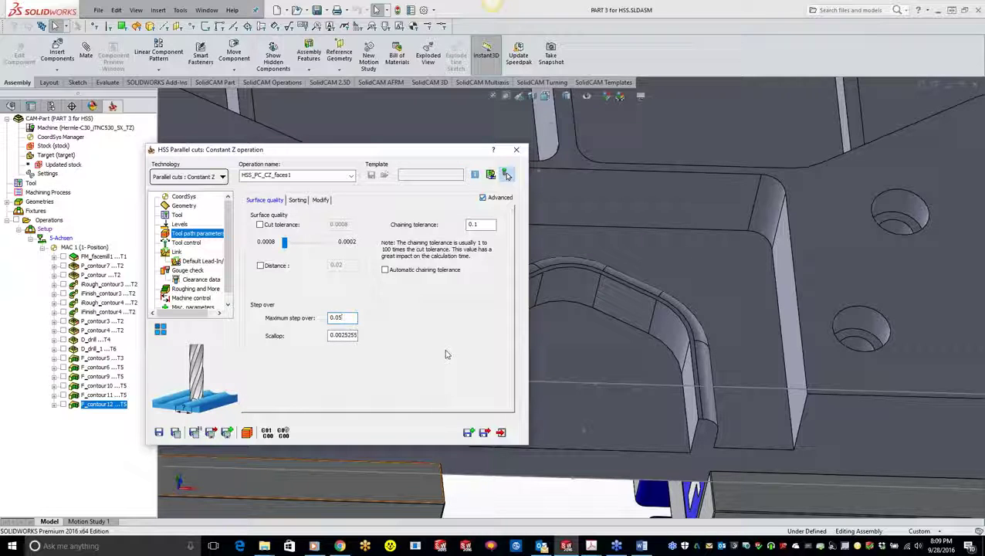
pyautogui.press('BackSpace')
pyautogui.write('05')
pyautogui.click(349, 335)
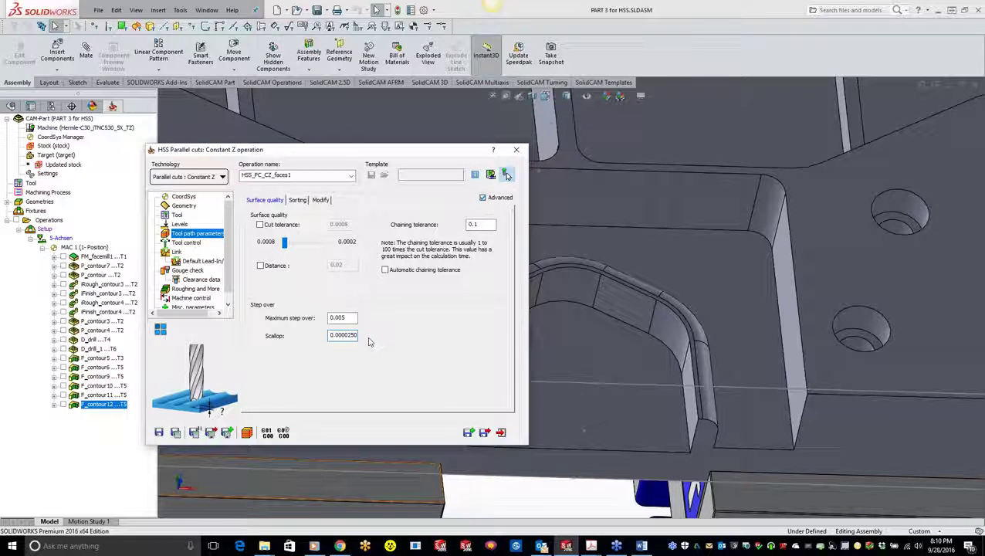
pyautogui.write('0')
pyautogui.moveTo(349, 317); pyautogui.dragTo(336, 317)
pyautogui.write('05')
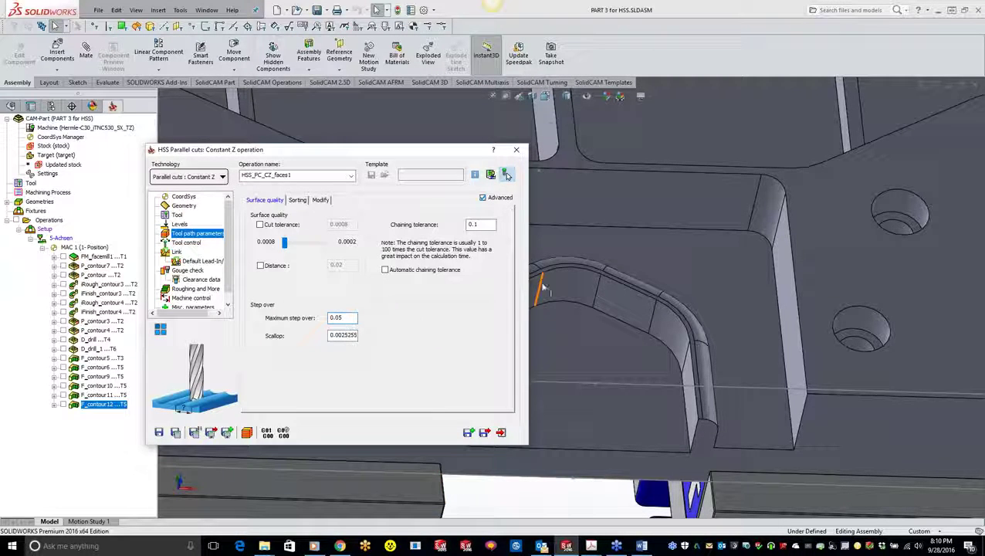
pyautogui.click(176, 433)
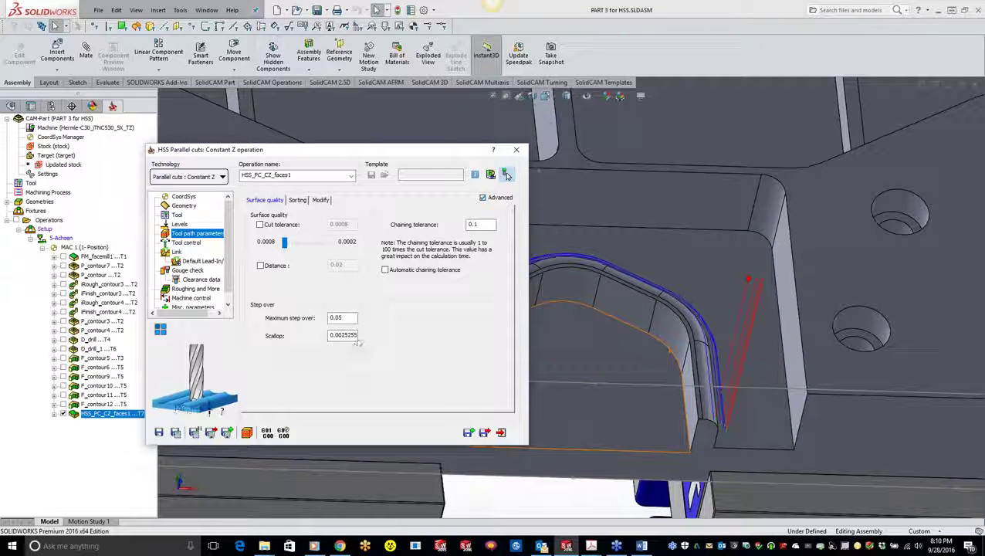
pyautogui.click(350, 317)
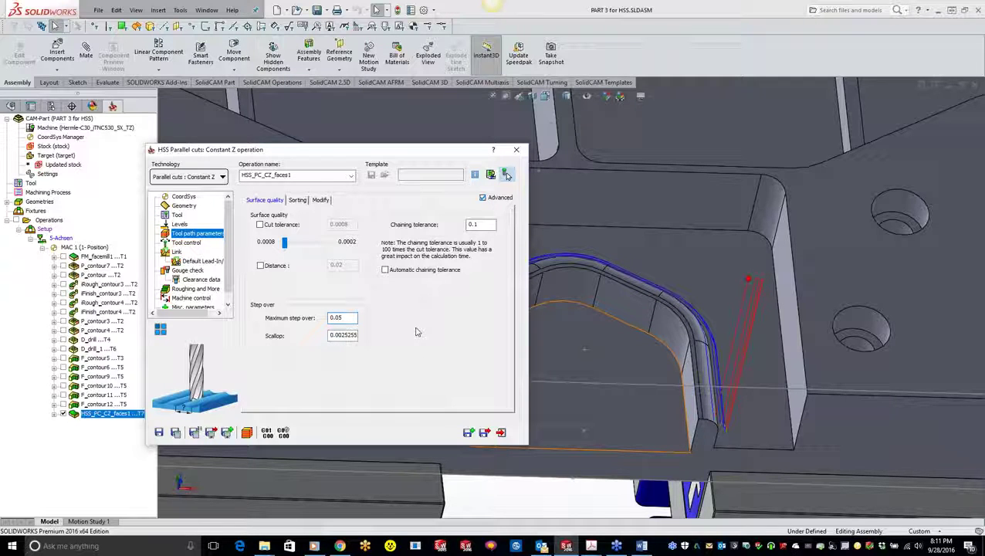
# Step: Keep the cut tolerance at 0.0008 and chaining tolerance at 0.1, then view Sorting
pyautogui.click(294, 244)
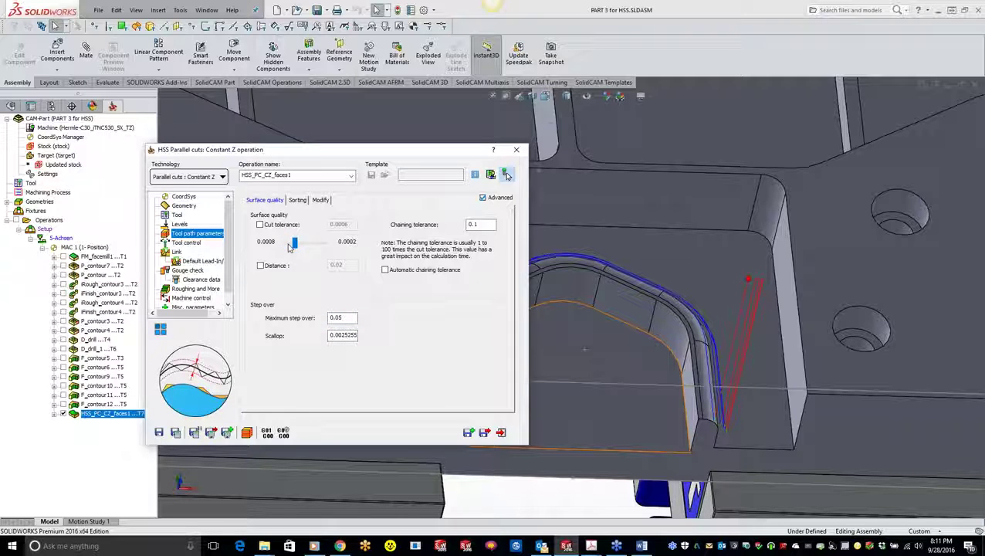
pyautogui.click(289, 246)
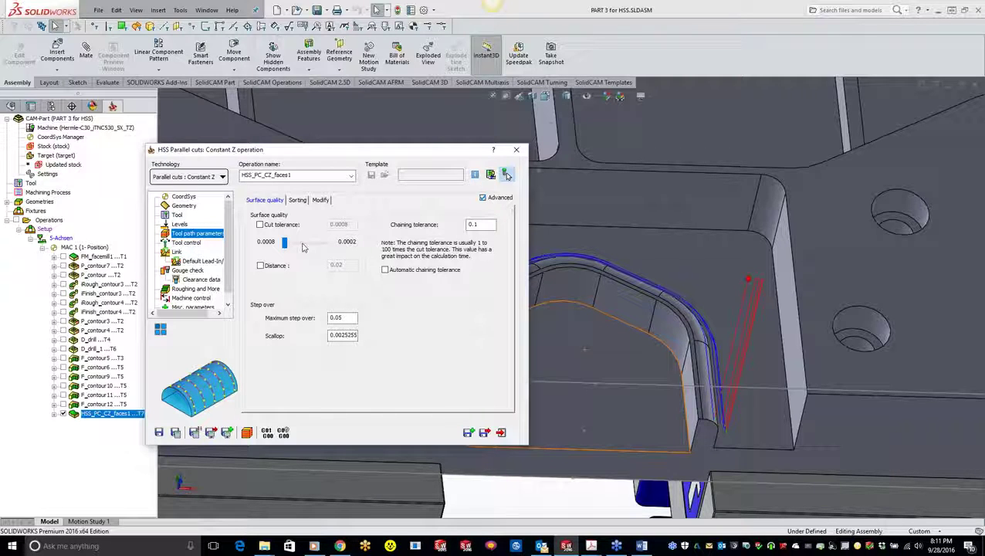
pyautogui.moveTo(283, 242); pyautogui.dragTo(285, 243)
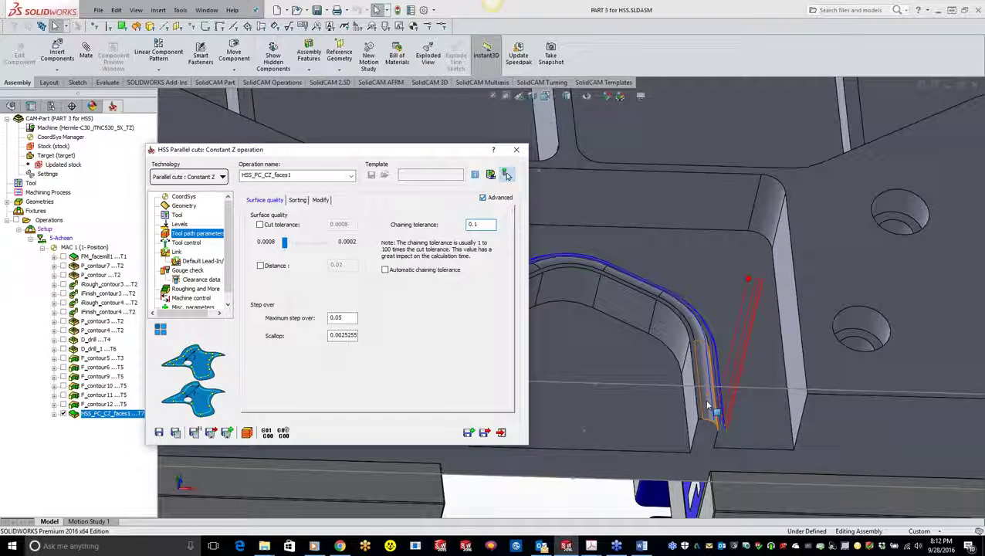
pyautogui.click(482, 224)
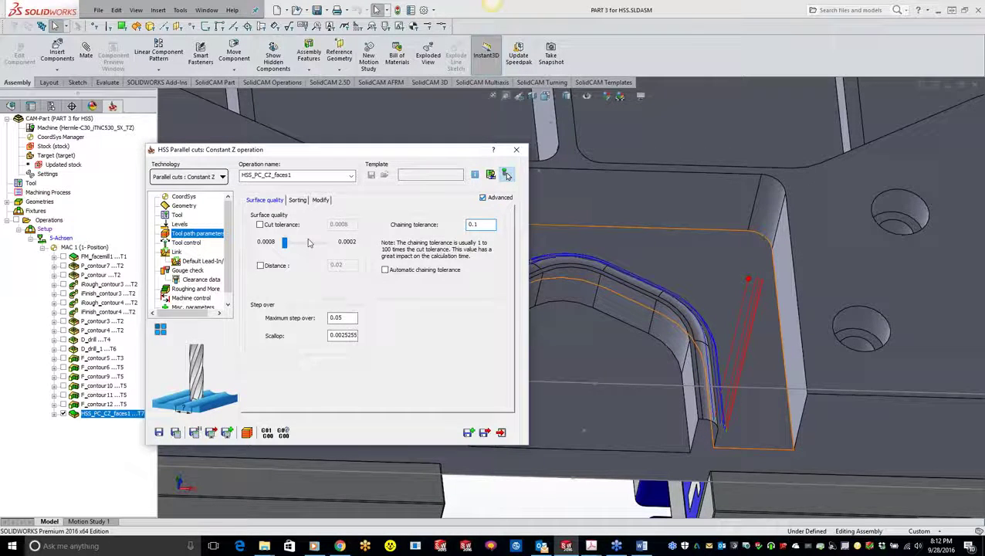
pyautogui.click(300, 202)
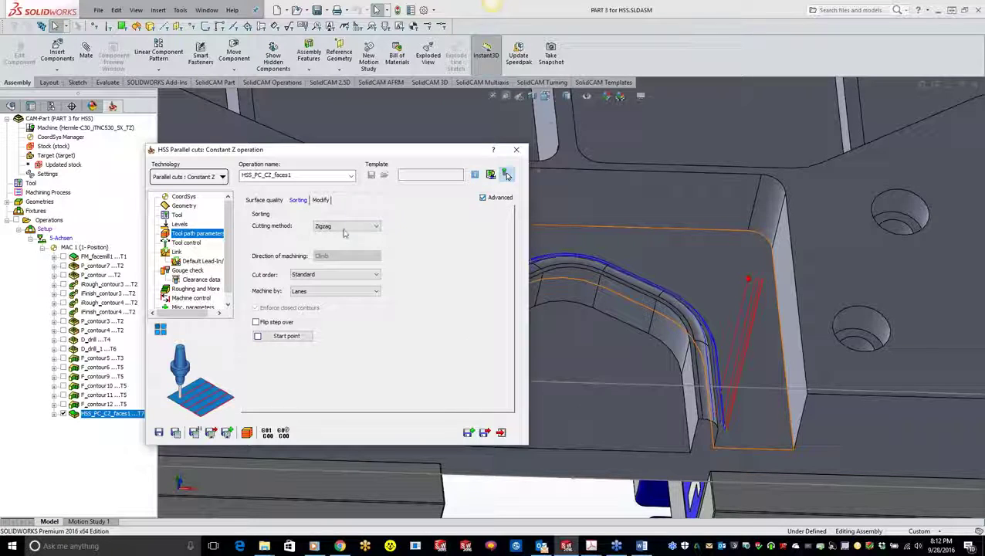
# Step: Keep Zigzag cutting and machining by Lanes, then return to the Levels settings
pyautogui.click(345, 228)
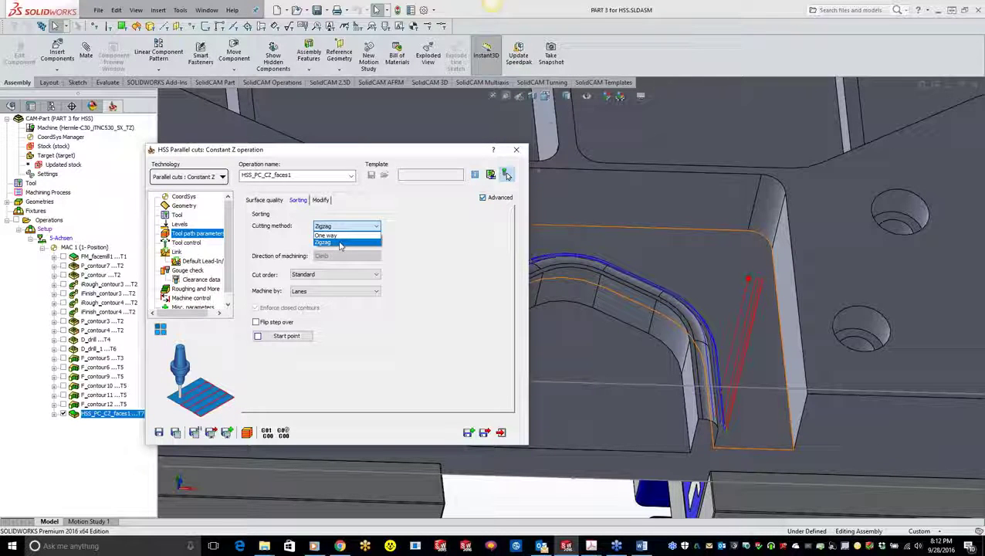
pyautogui.click(340, 243)
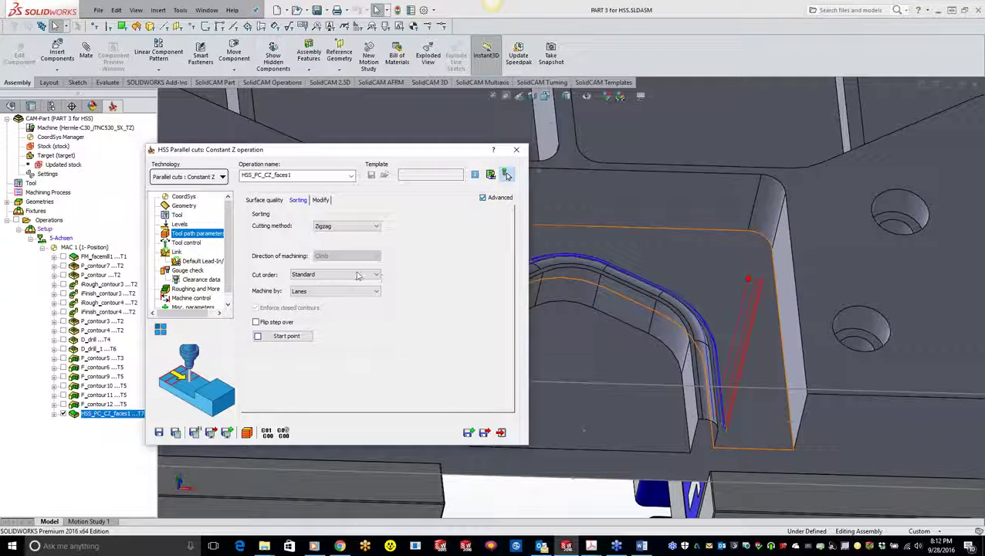
pyautogui.click(332, 294)
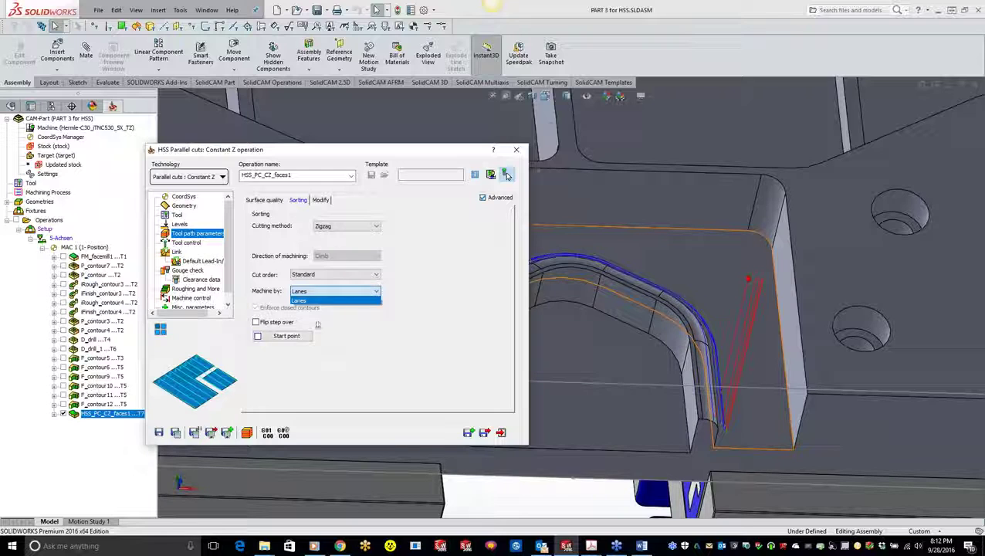
pyautogui.click(332, 299)
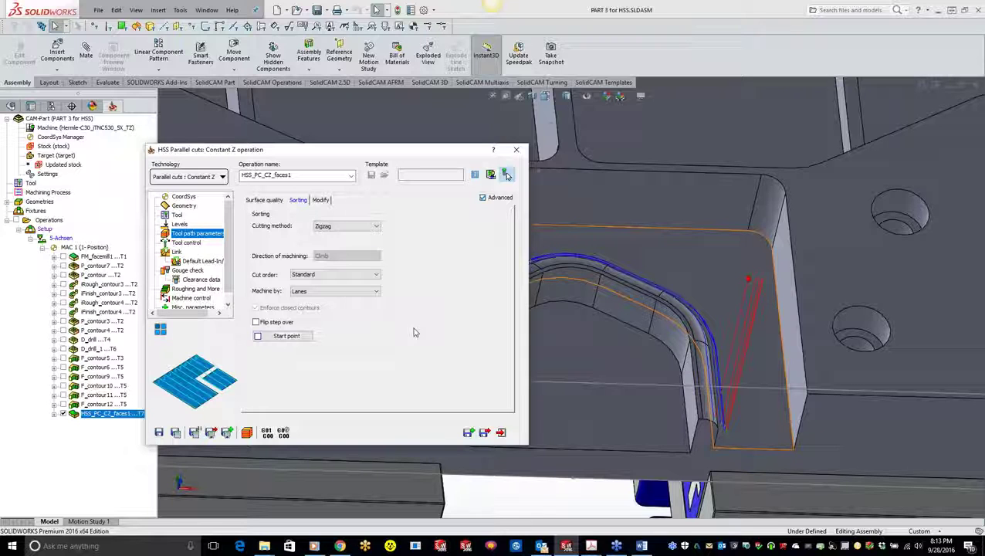
pyautogui.click(179, 224)
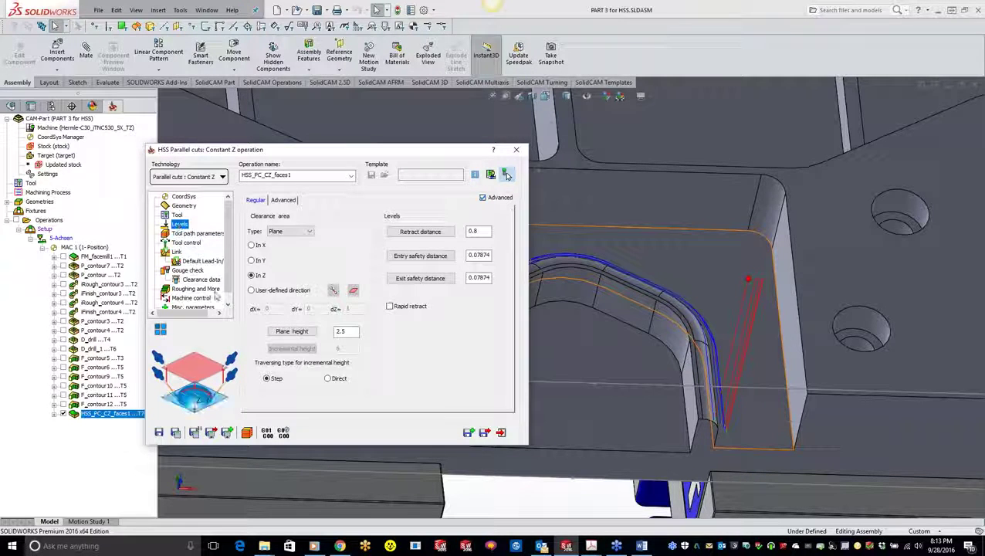
# Step: Enter 0.005 as the Constant Z maximum step over and recalculate for a 2.5e-005 scallop
pyautogui.click(197, 233)
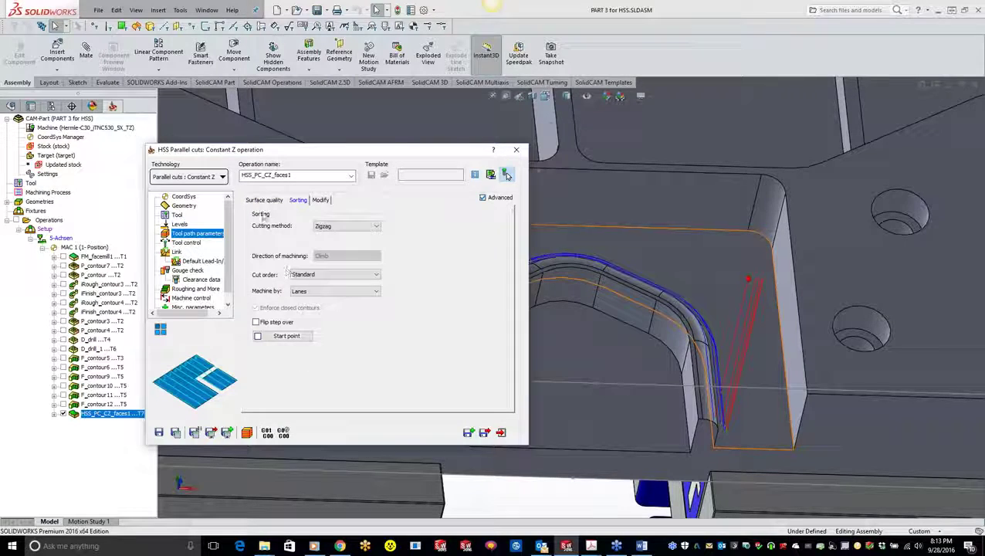
pyautogui.click(265, 200)
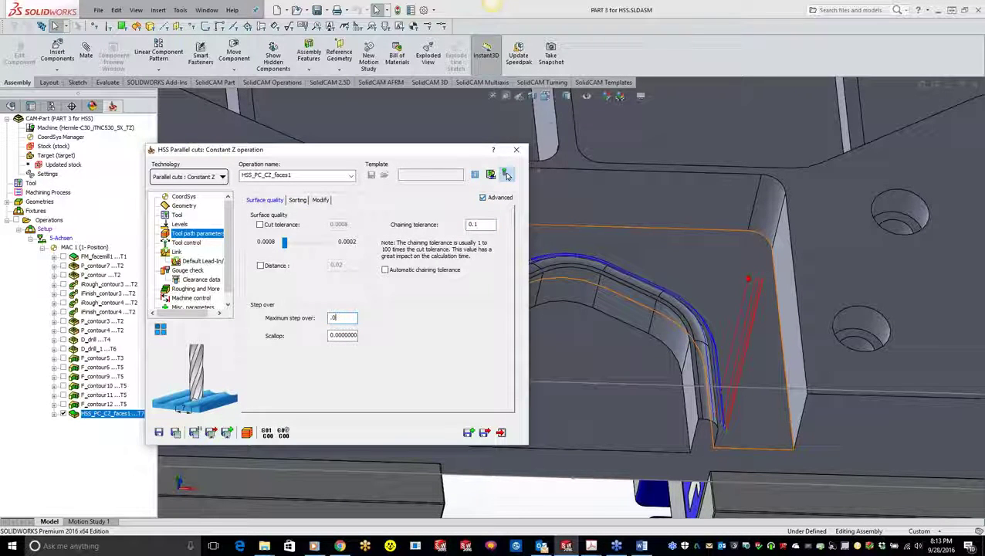
pyautogui.write('1')
pyautogui.write('5')
pyautogui.click(175, 432)
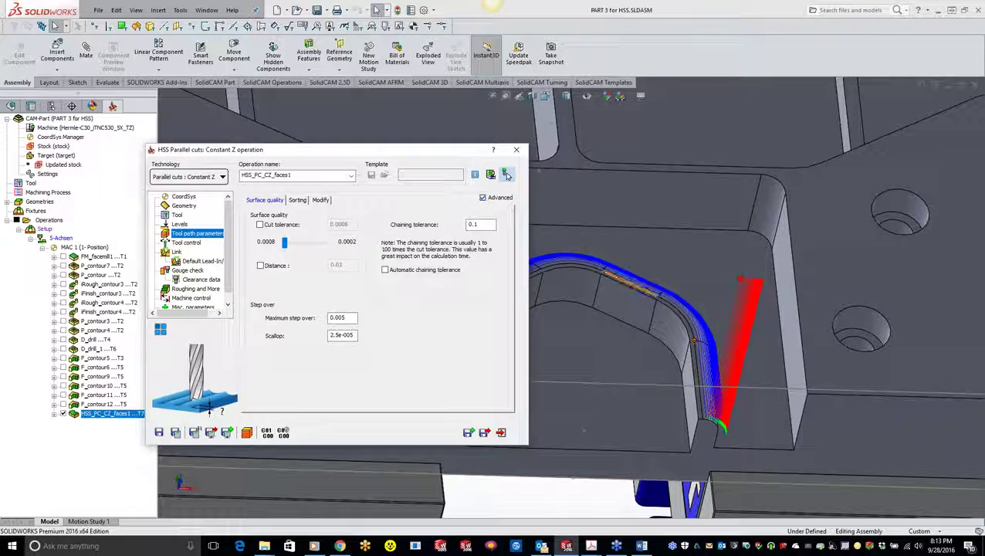
# Step: Roll up the dialog to inspect the wall toolpath, then show the Link page's slice links
pyautogui.doubleClick(437, 150)
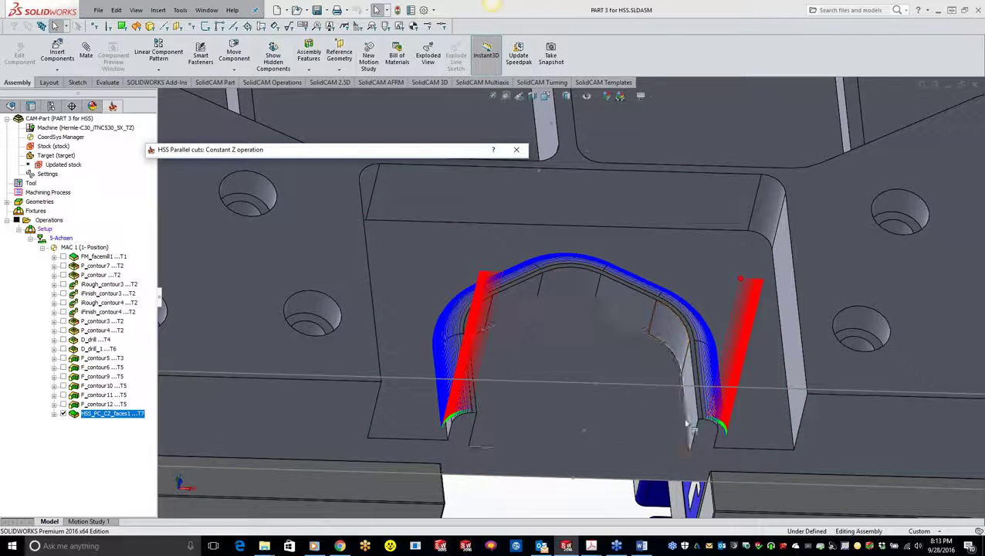
pyautogui.scroll(-5, 479, 406)
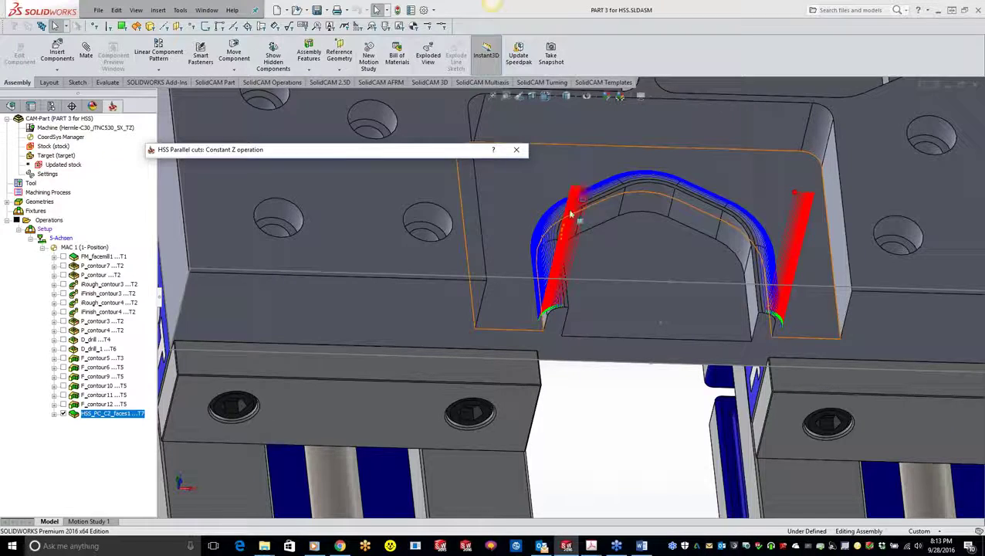
pyautogui.click(411, 154)
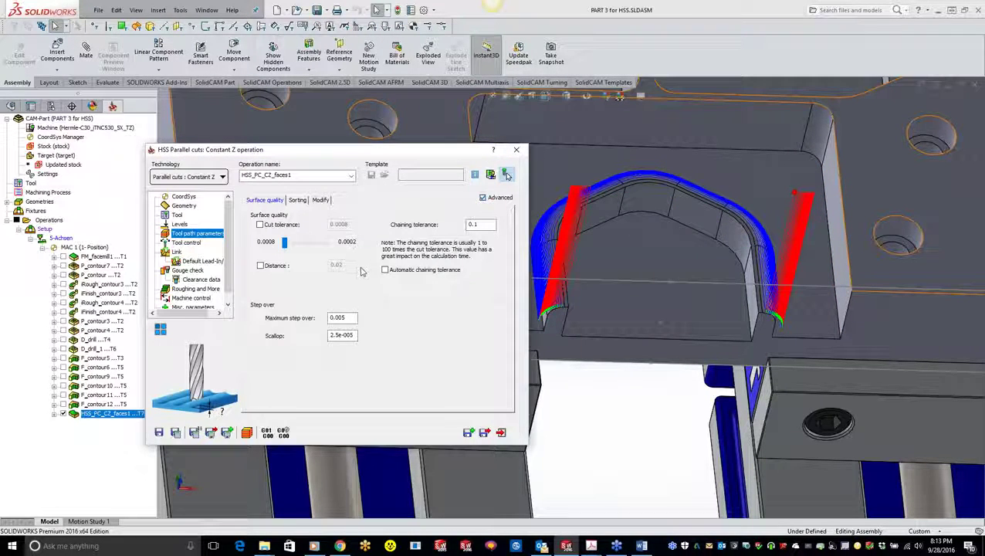
pyautogui.click(177, 252)
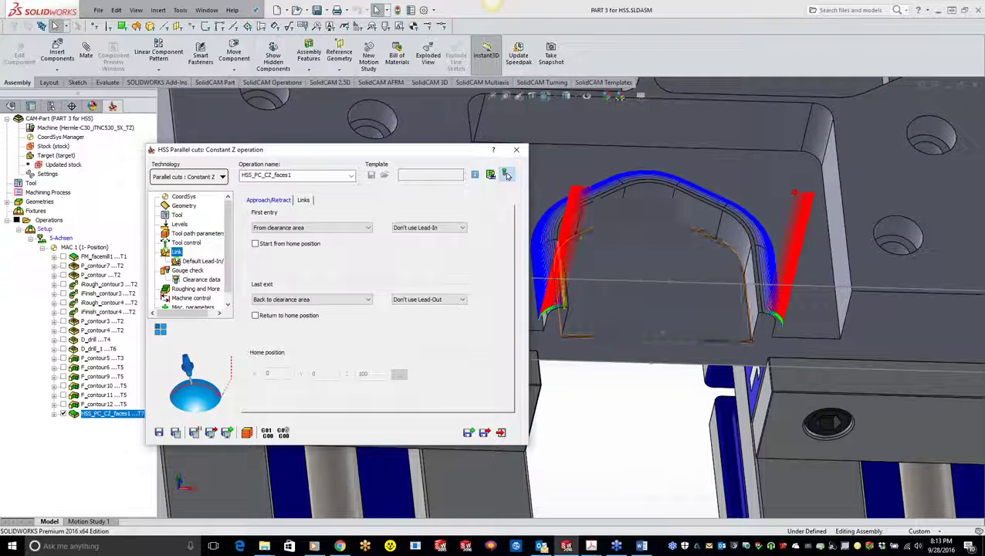
pyautogui.click(304, 200)
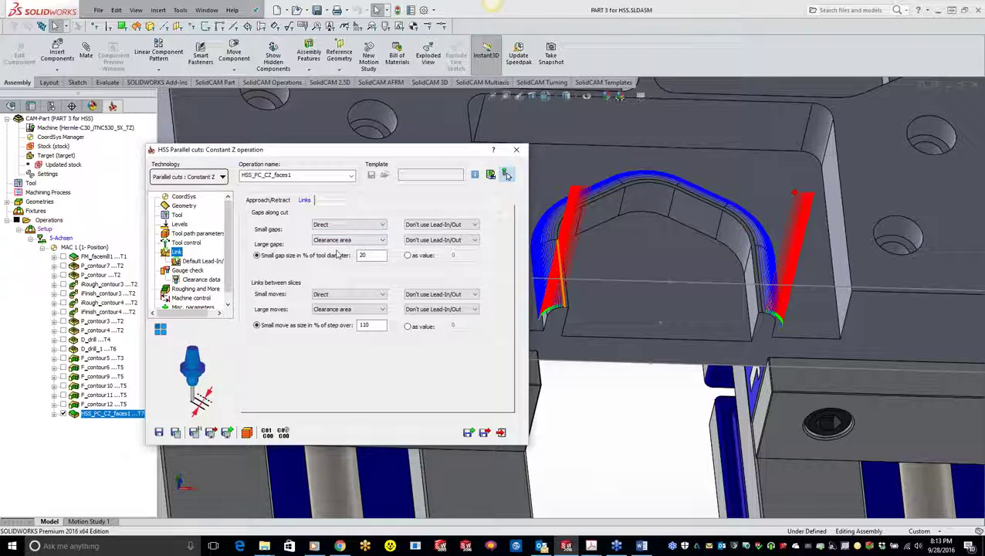
# Step: Set Large moves between slices to Blend spline and pick the pocket floor face
pyautogui.click(345, 309)
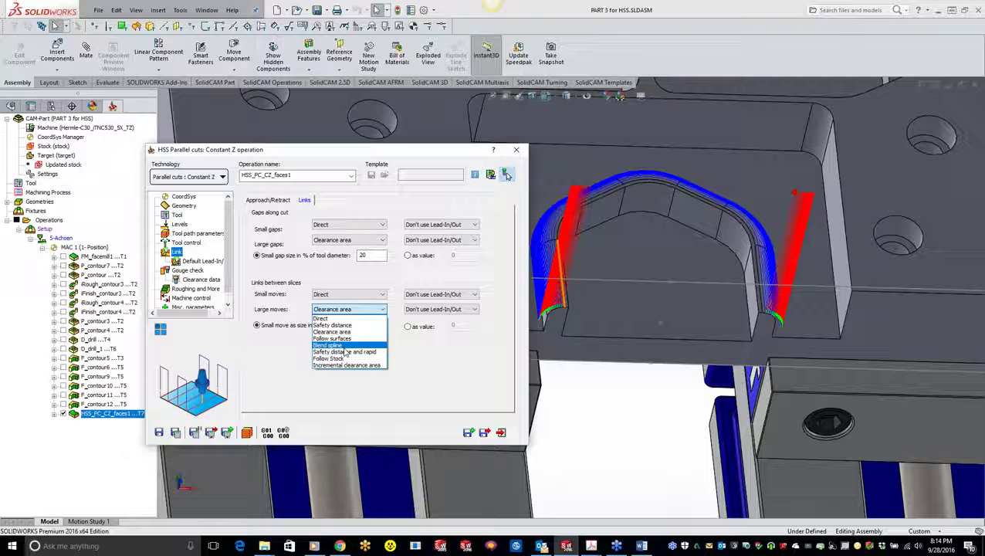
pyautogui.click(345, 345)
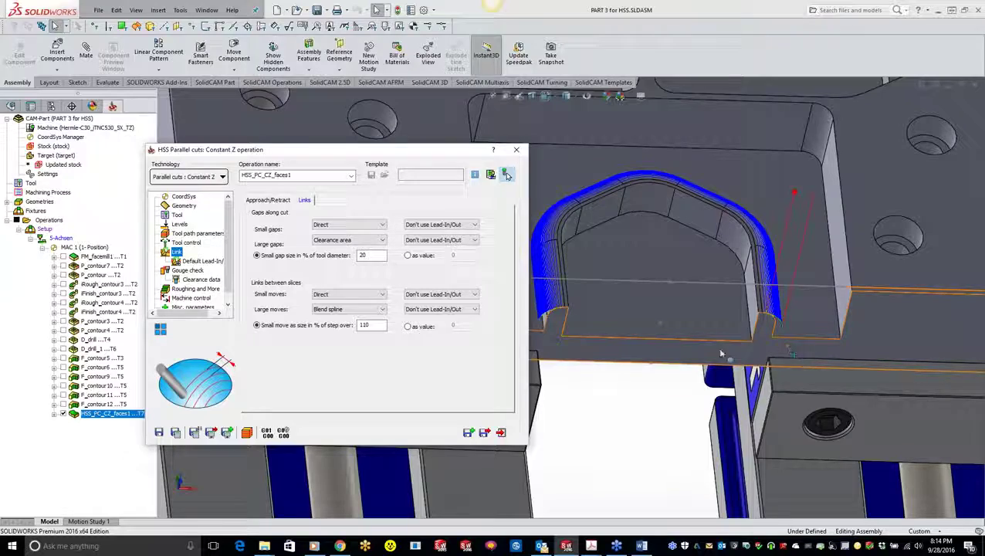
pyautogui.click(693, 322)
# Step: Zoom in on the pocket toolpath and switch Large moves from Blend spline to Direct
pyautogui.moveTo(783, 361); pyautogui.dragTo(763, 361, button='middle')
pyautogui.scroll(-10, 763, 361)
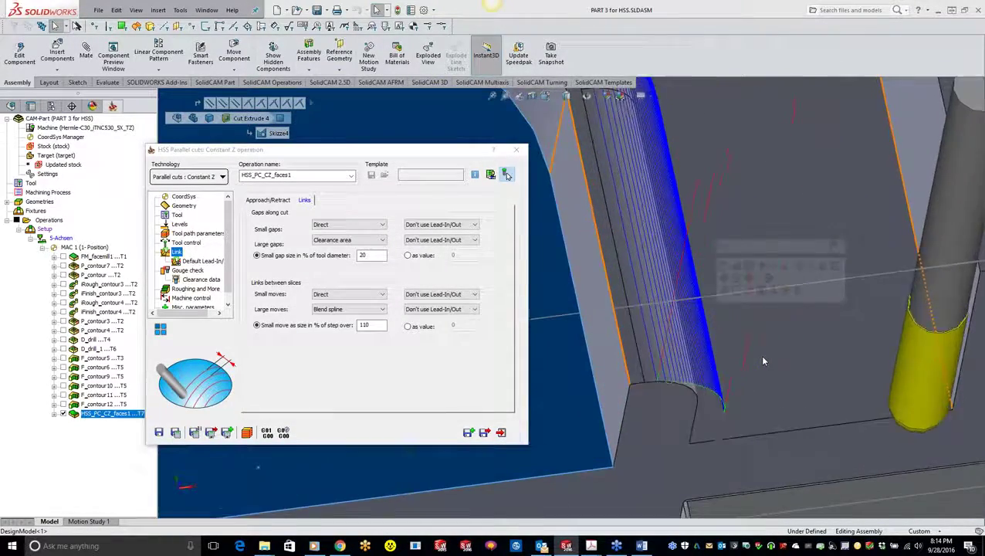
pyautogui.scroll(5, 622, 385)
pyautogui.moveTo(622, 385); pyautogui.dragTo(596, 264, button='middle')
pyautogui.scroll(-5, 614, 270)
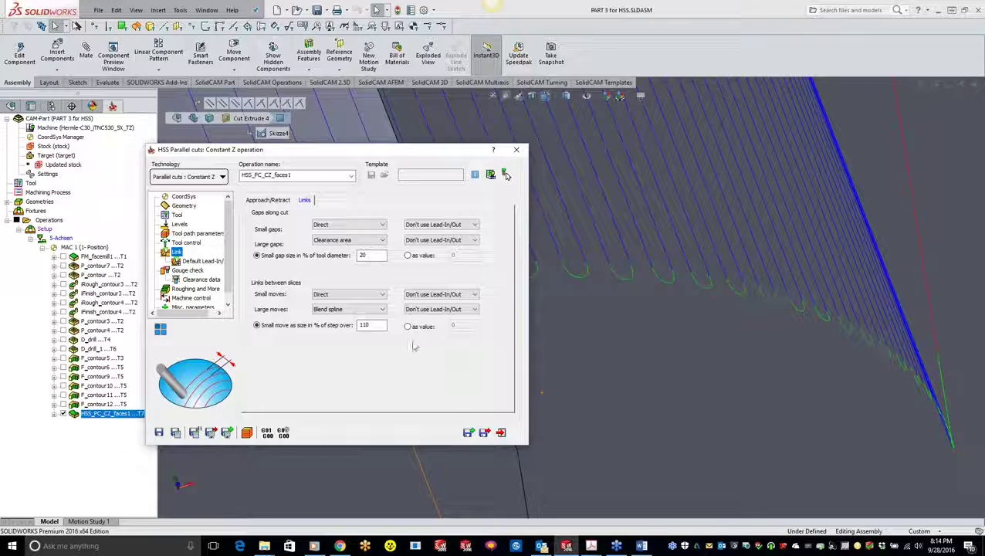
pyautogui.click(373, 310)
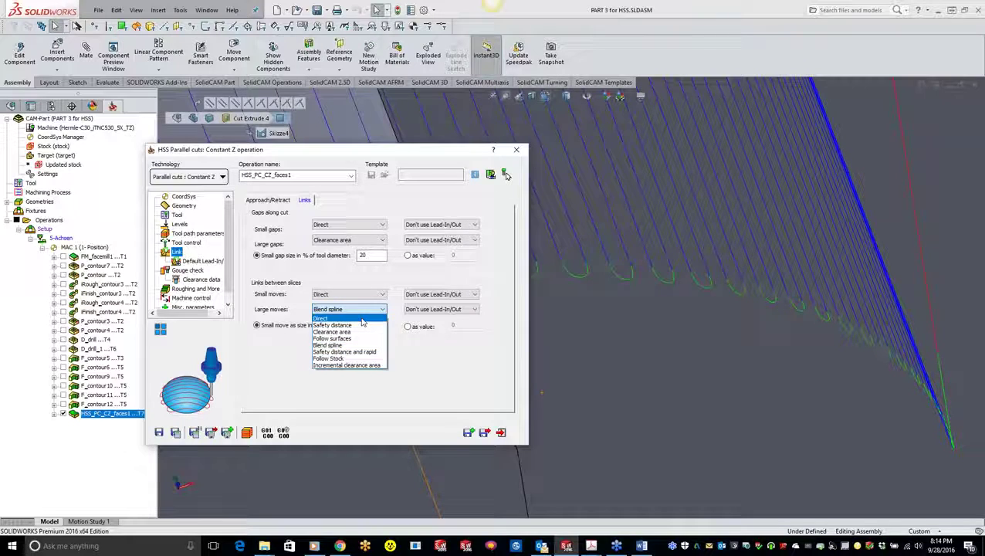
pyautogui.click(362, 318)
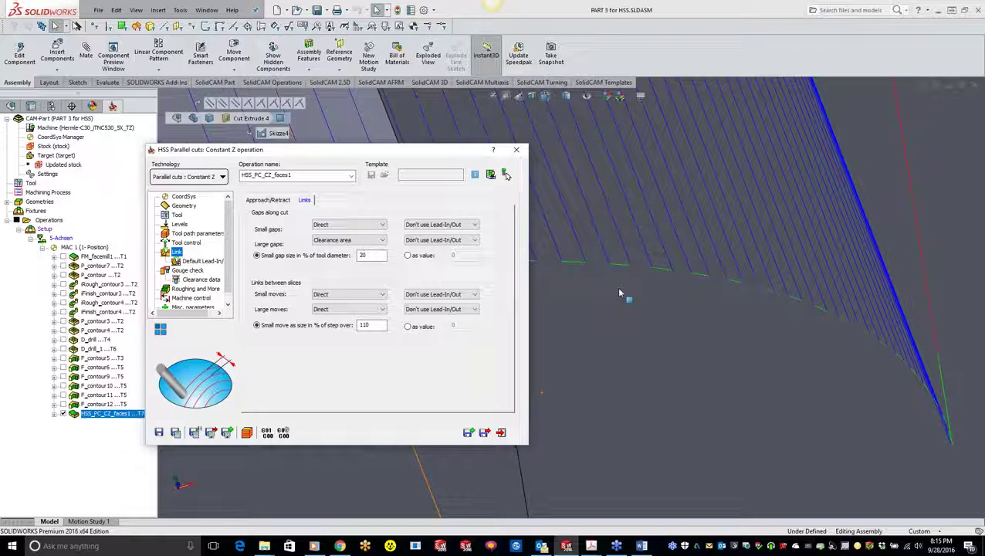
# Step: Switch Large moves back to Blend spline and recalculate the Constant Z toolpath
pyautogui.click(351, 309)
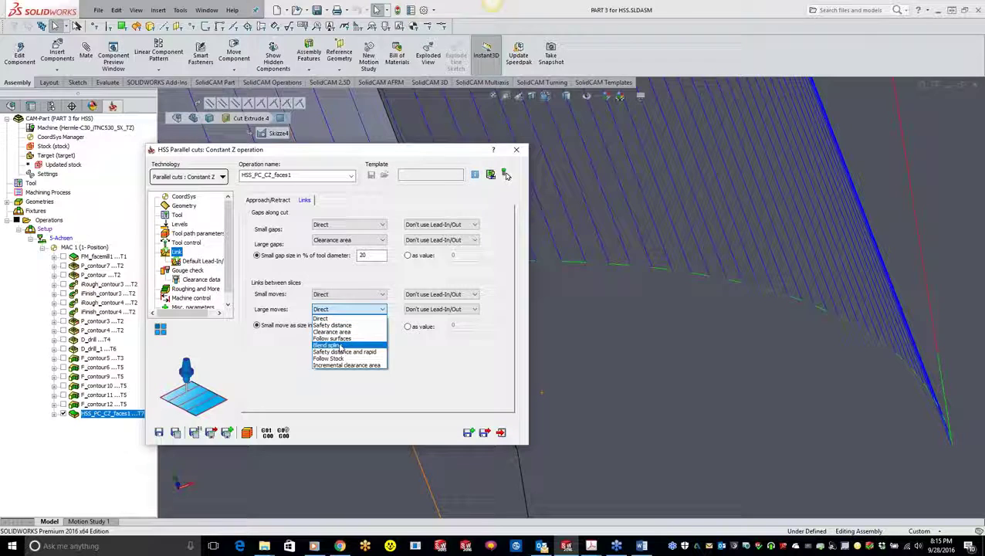
pyautogui.click(344, 345)
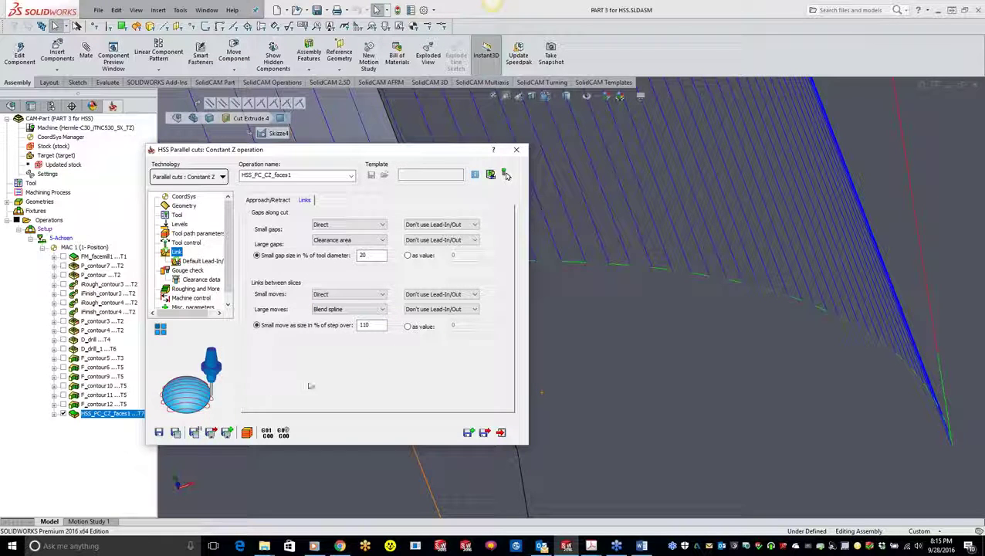
pyautogui.click(176, 433)
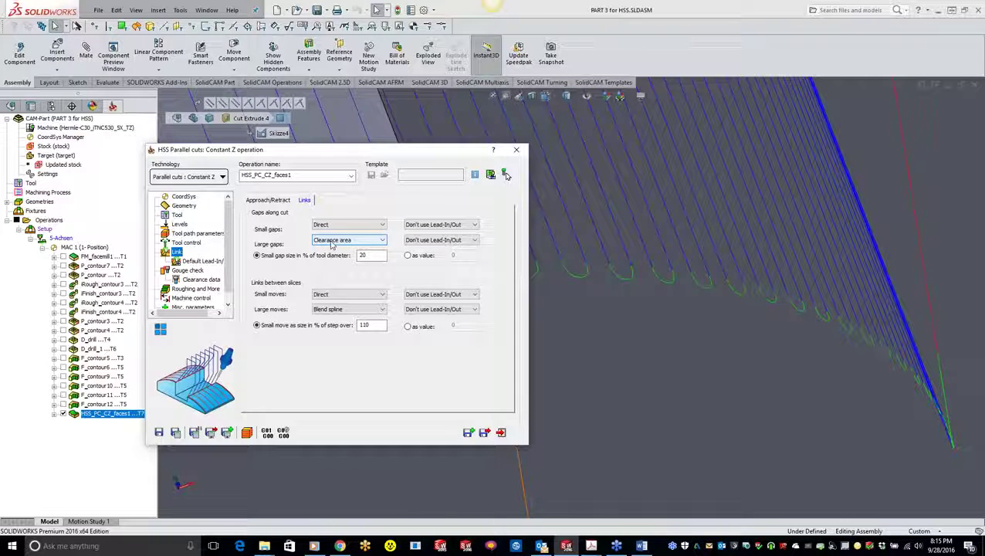
# Step: Keep Clearance area for large gaps, Direct for small moves, and Blend spline for large moves
pyautogui.click(332, 244)
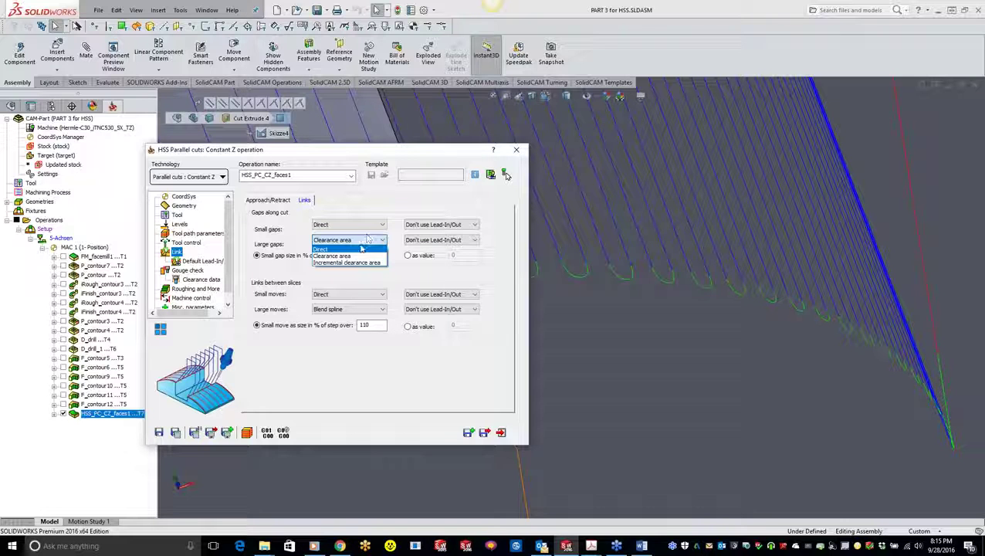
pyautogui.click(363, 240)
pyautogui.click(343, 295)
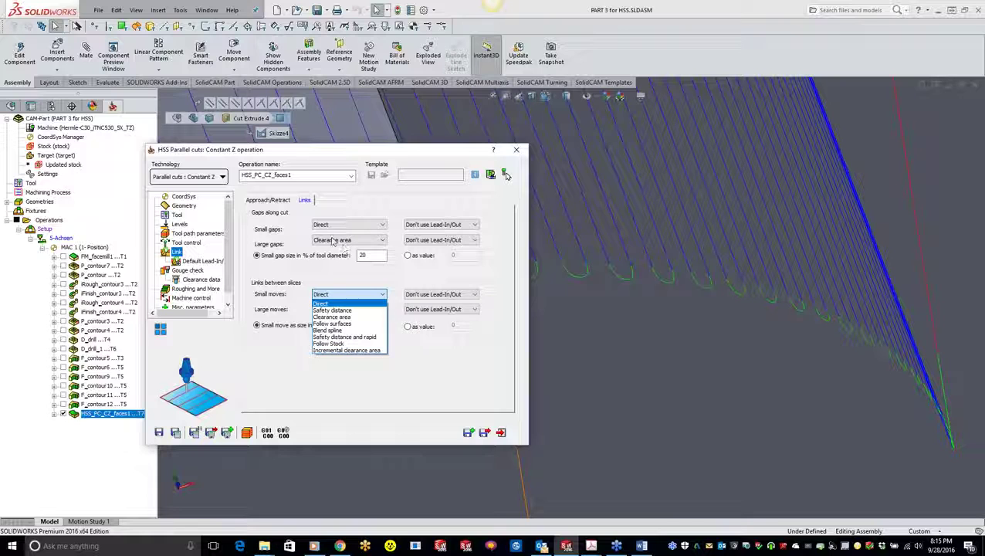
pyautogui.click(320, 304)
pyautogui.click(348, 309)
pyautogui.click(327, 344)
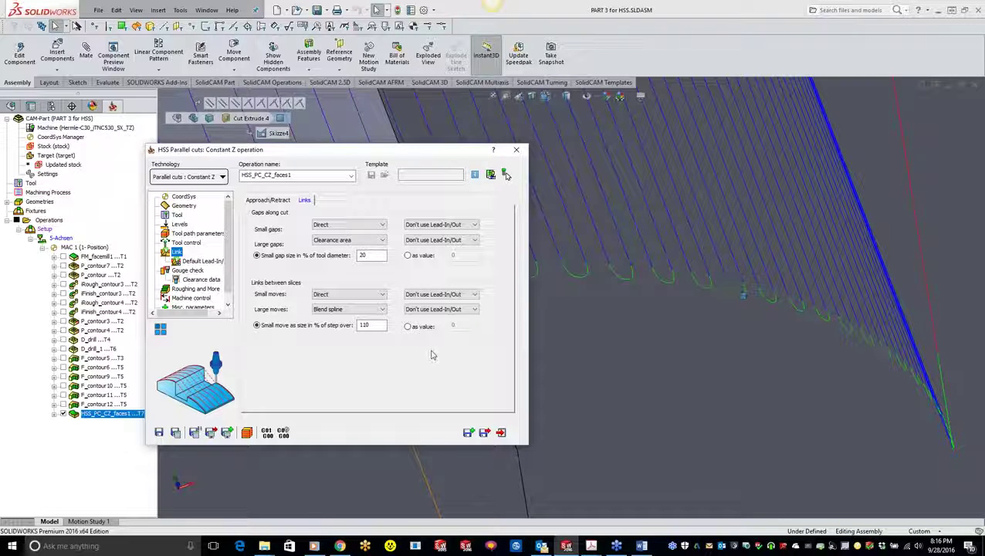
# Step: Set the large moves between slices to Use Lead-In/Out
pyautogui.click(462, 309)
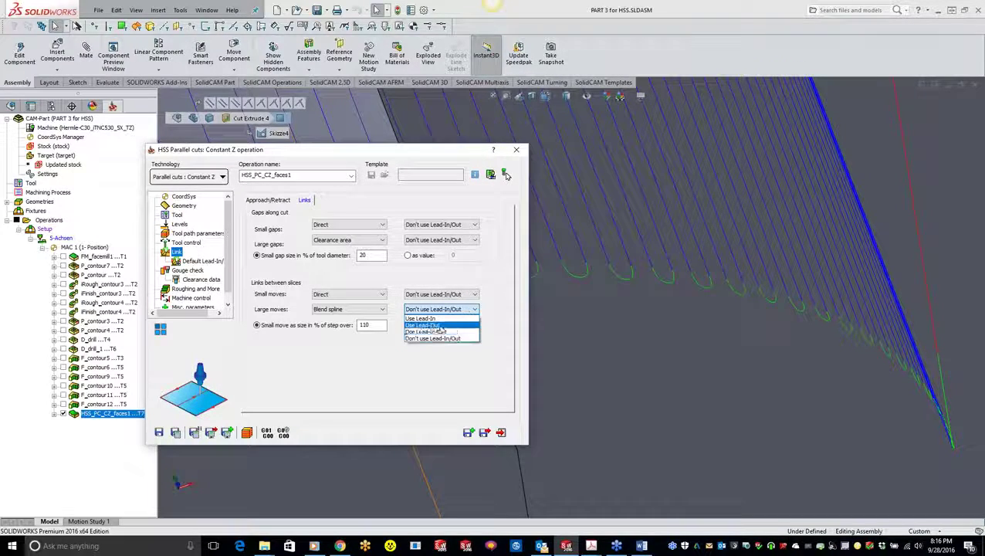
pyautogui.click(436, 331)
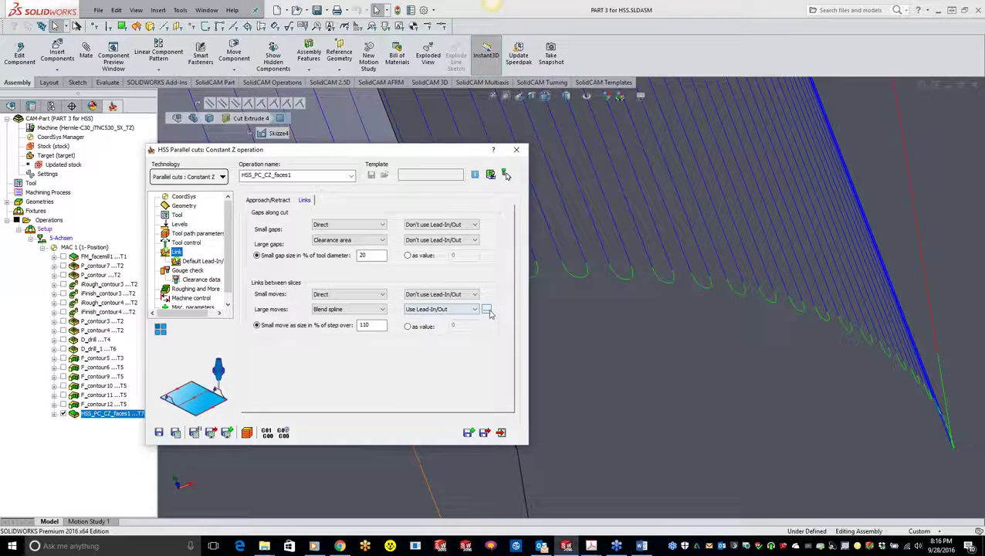
pyautogui.click(488, 309)
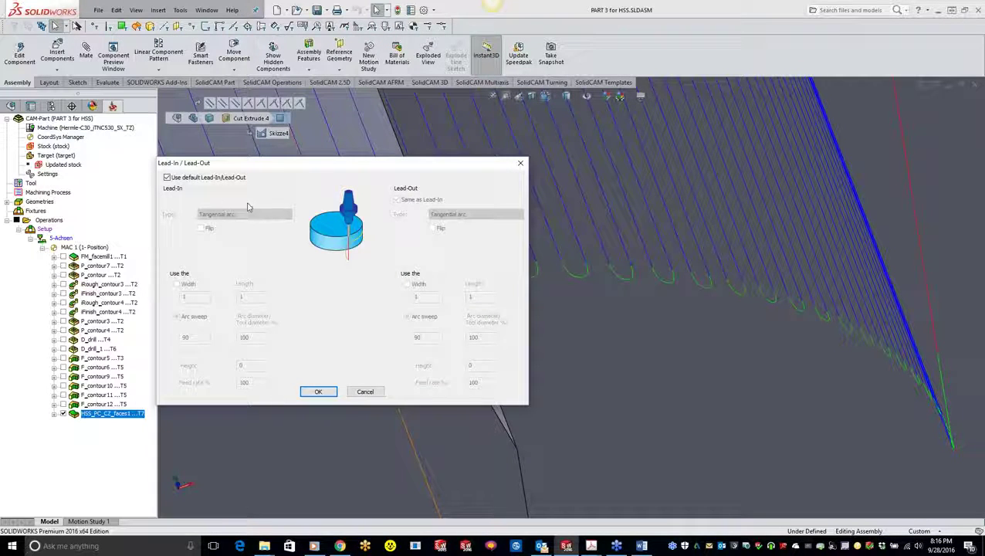
# Step: Use a custom Horizontal tang. arc lead-in with matching lead-out, then recalculate
pyautogui.click(168, 178)
pyautogui.click(244, 213)
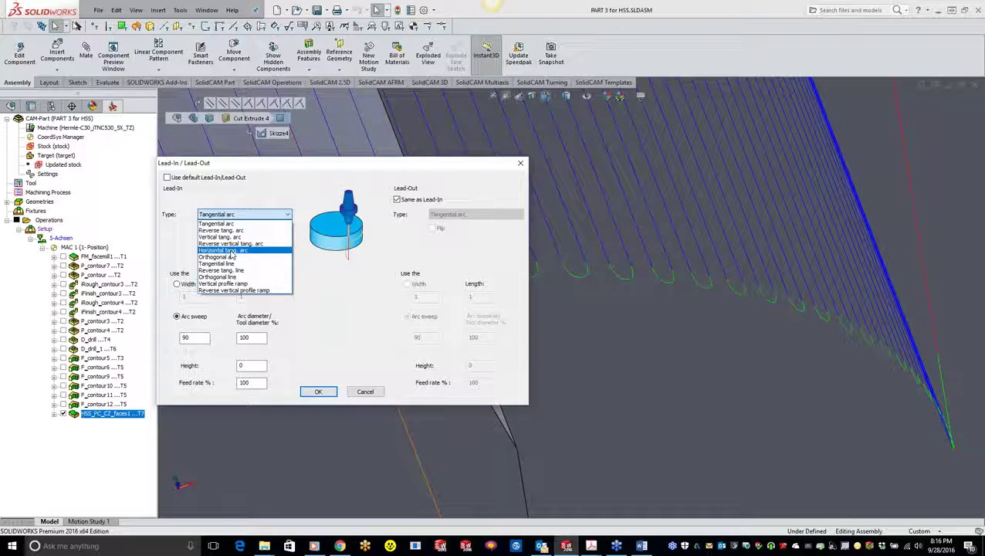
pyautogui.click(233, 251)
pyautogui.click(323, 394)
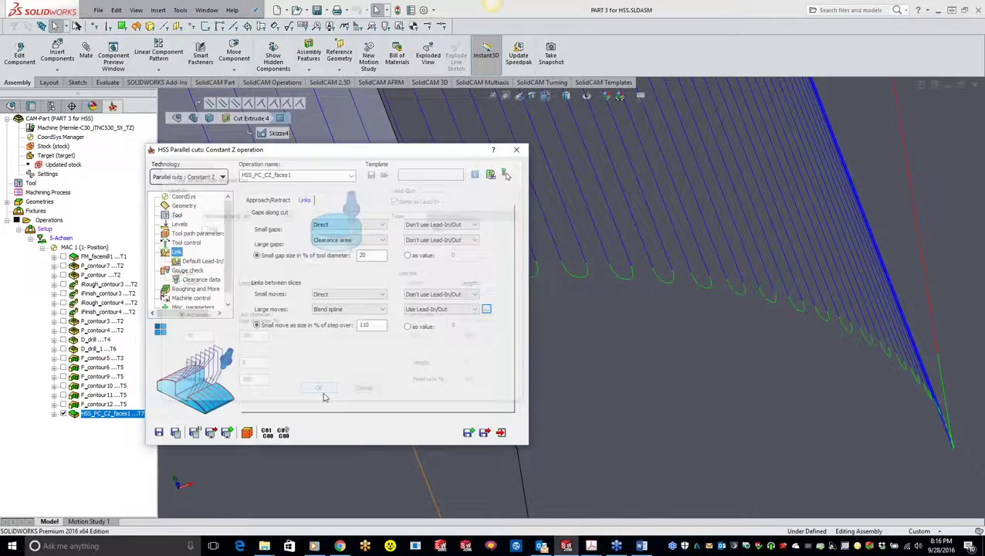
pyautogui.click(487, 309)
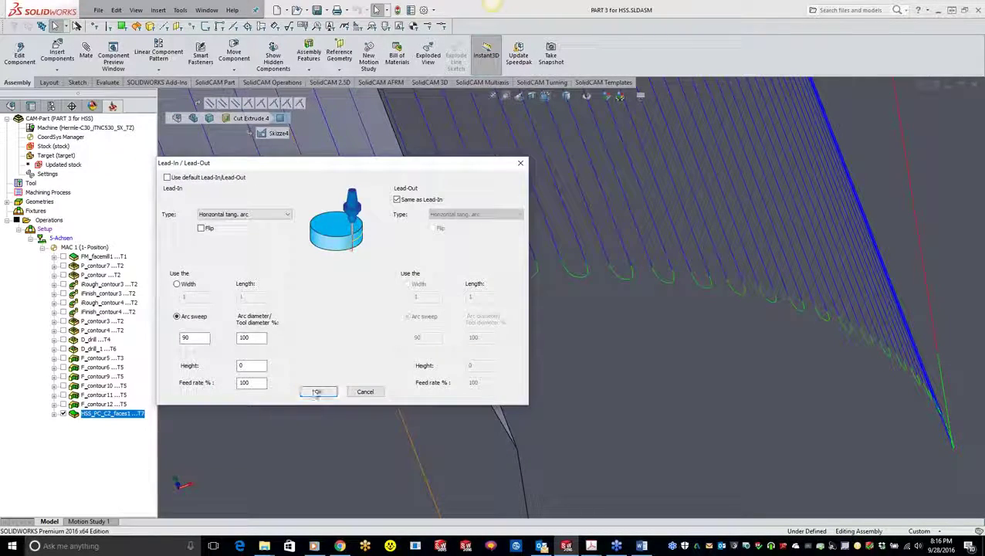
pyautogui.click(318, 392)
pyautogui.click(175, 432)
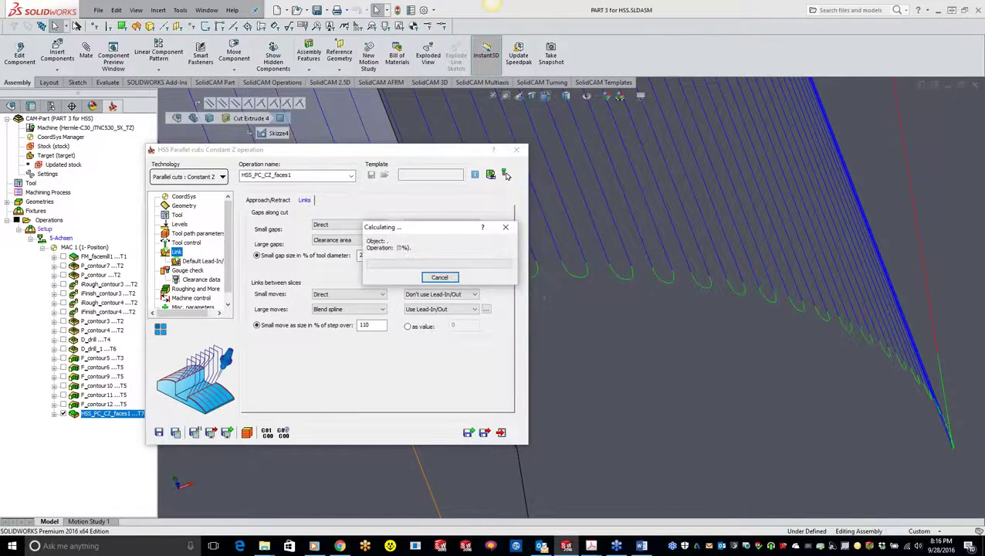
# Step: Set large moves to Don't use Lead-In/Out, recalculate, and preview the wall toolpath
pyautogui.moveTo(676, 454); pyautogui.dragTo(850, 254, button='middle')
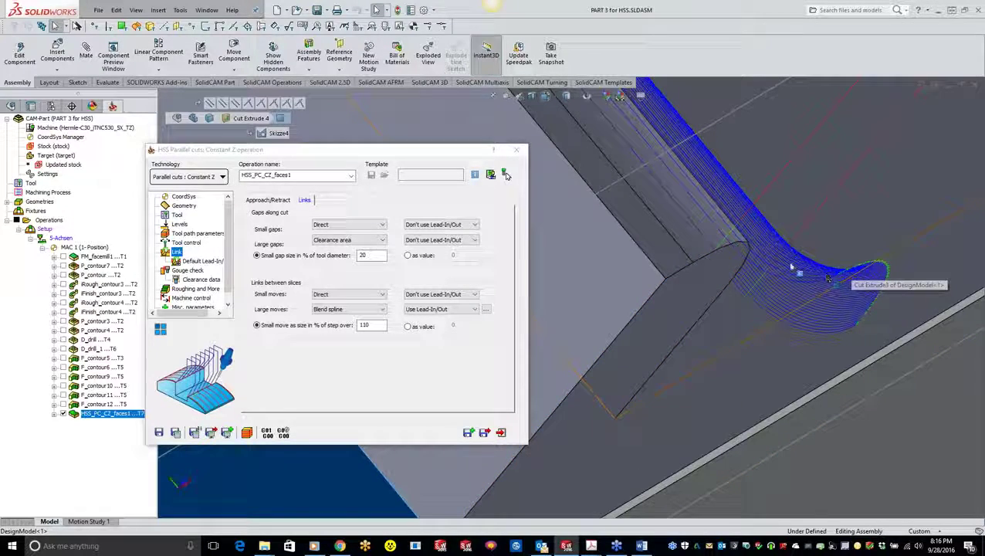
pyautogui.click(459, 312)
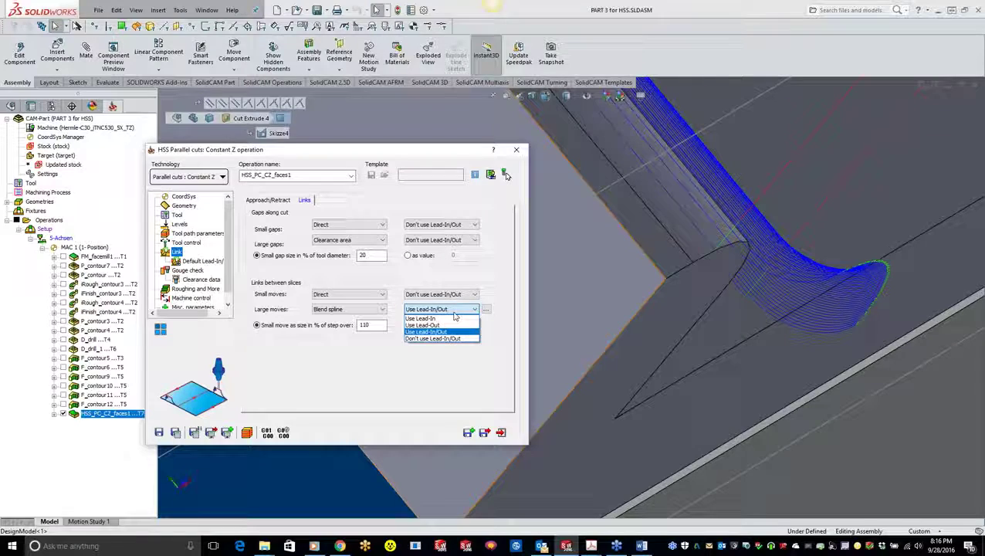
pyautogui.click(451, 338)
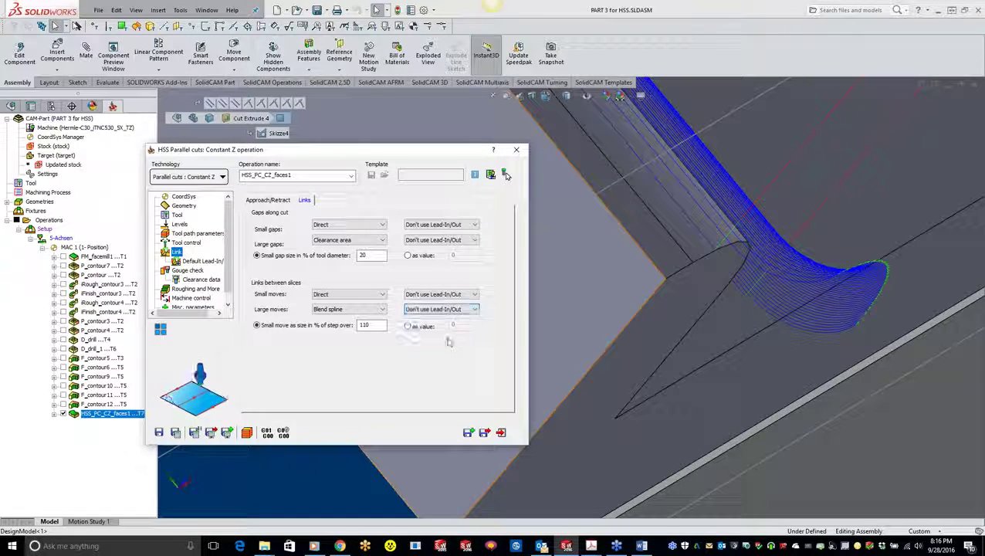
pyautogui.click(176, 432)
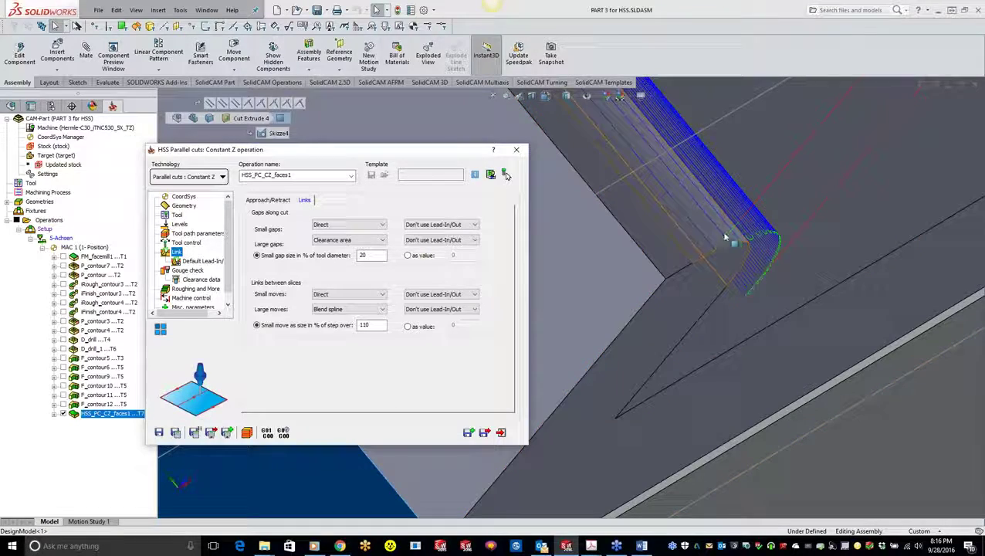
pyautogui.click(506, 176)
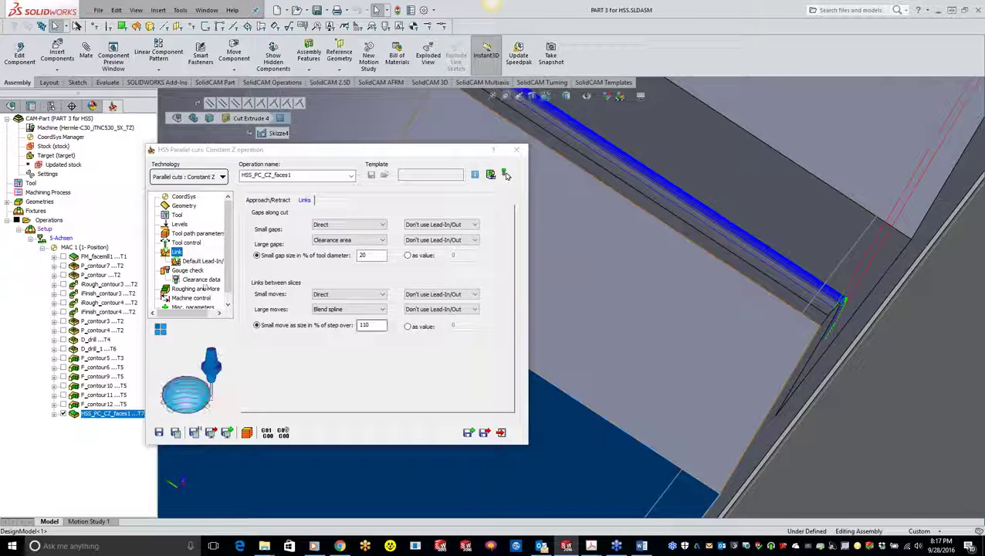
# Step: Turn on Extend/Trim with 100% tool diameter start and end extensions
pyautogui.click(198, 233)
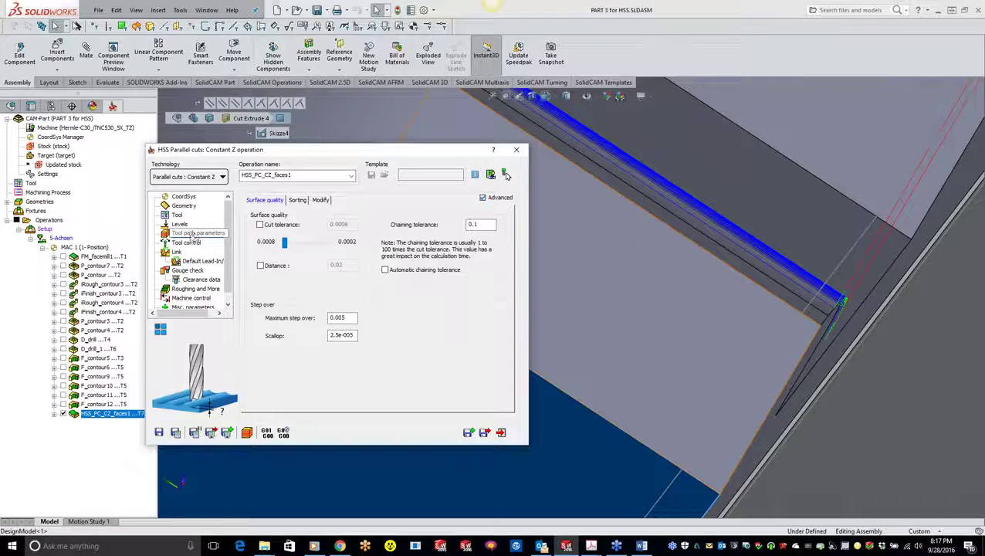
pyautogui.click(320, 200)
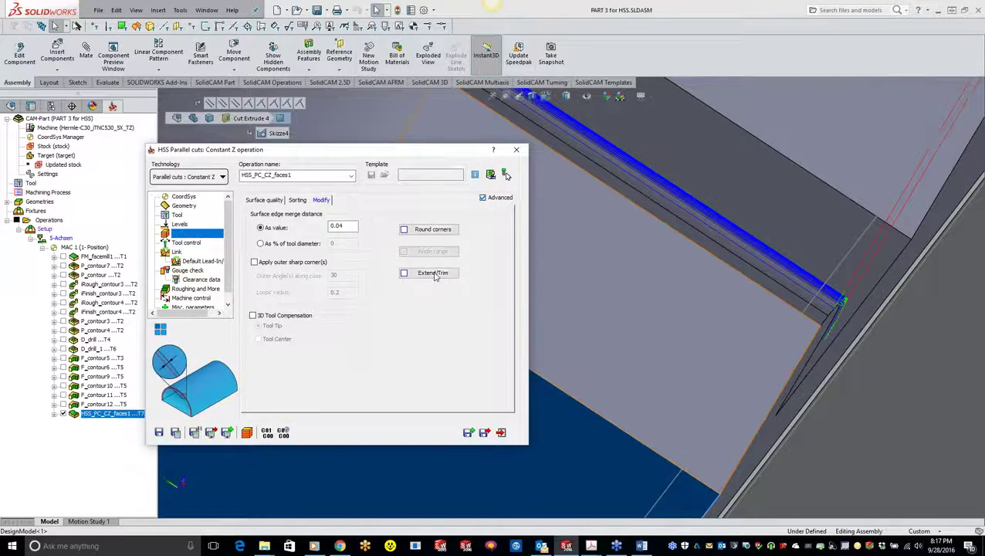
pyautogui.click(433, 273)
pyautogui.click(192, 180)
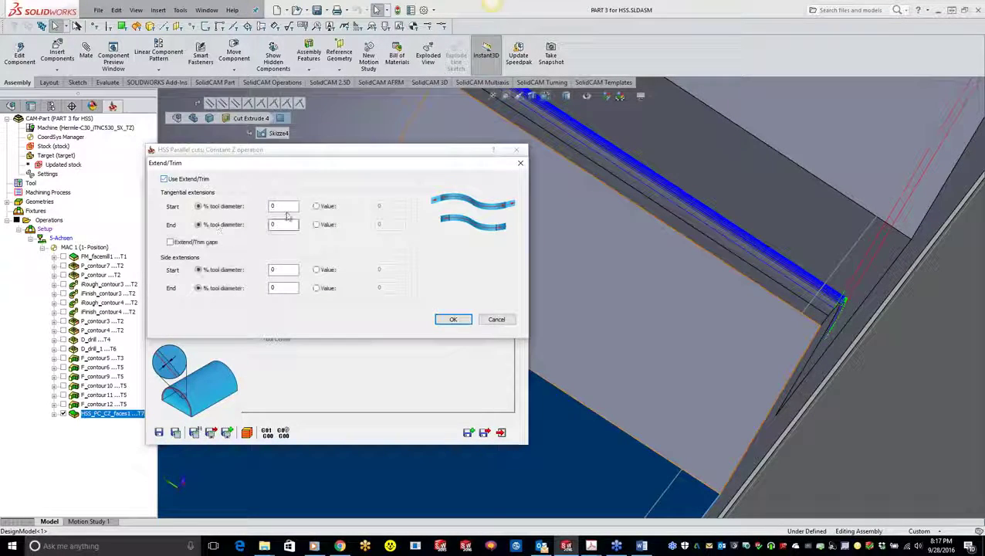
pyautogui.click(272, 205)
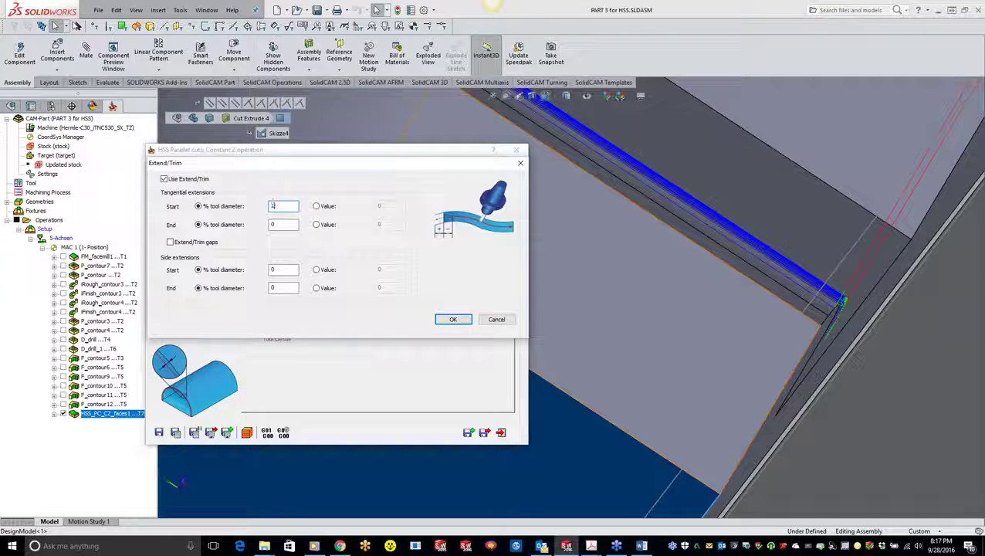
pyautogui.press('Tab')
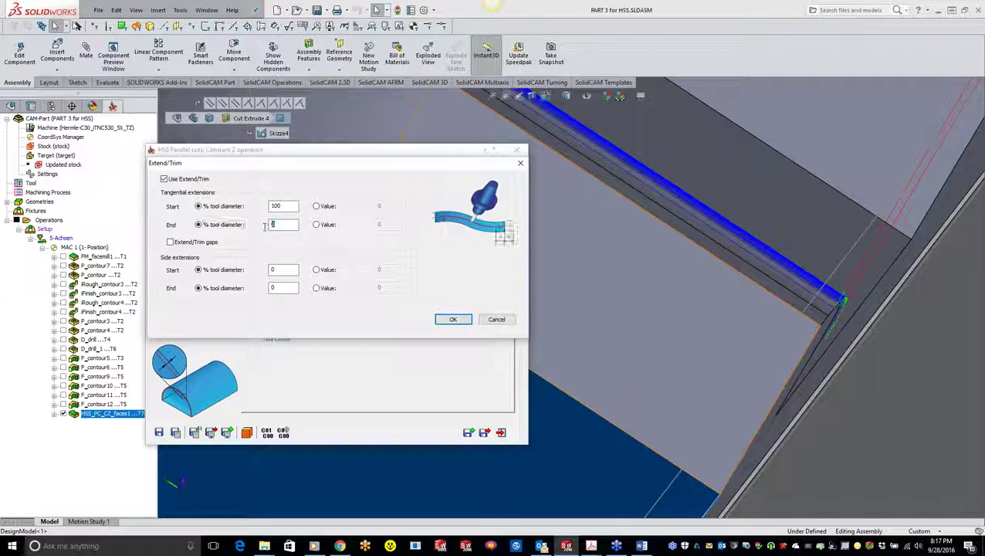
pyautogui.write('100')
pyautogui.click(452, 320)
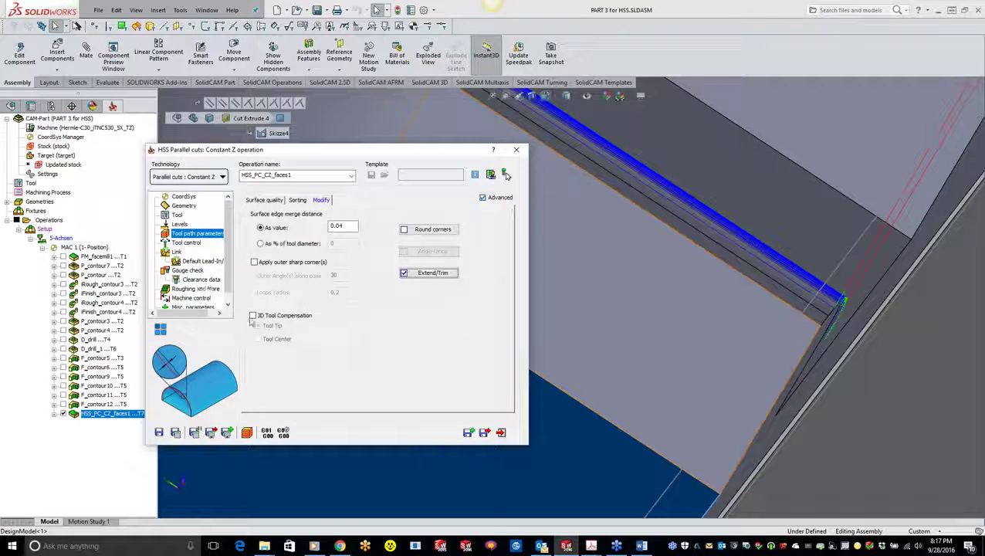
# Step: Recalculate the extended toolpath and inspect it from several angles around the vise
pyautogui.click(176, 433)
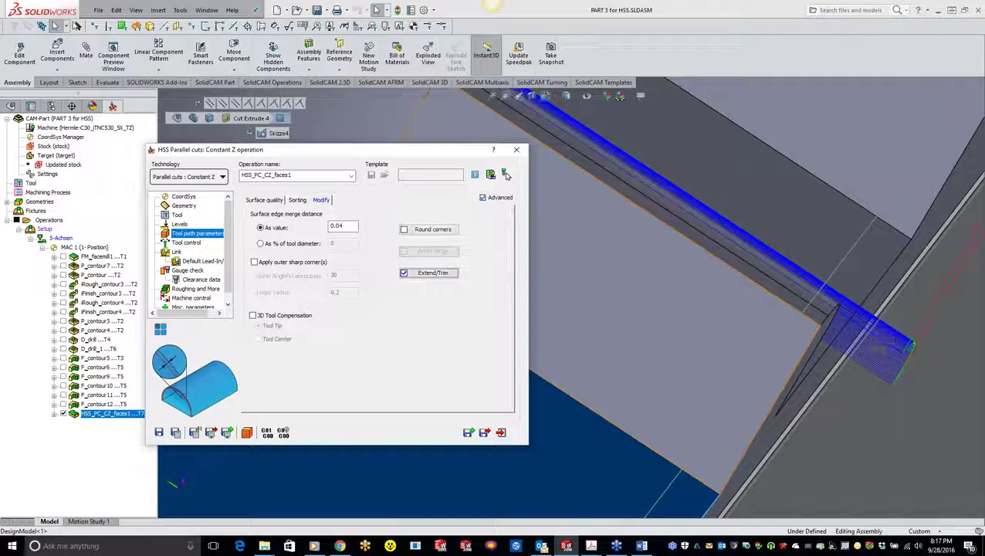
pyautogui.scroll(-2, 806, 444)
pyautogui.scroll(2, 804, 419)
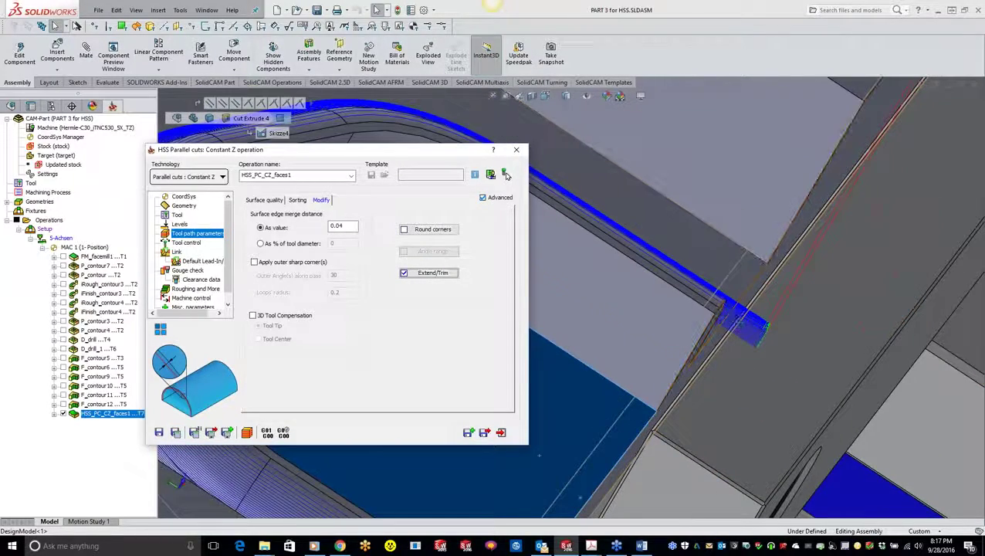
pyautogui.moveTo(772, 342); pyautogui.dragTo(683, 346, button='middle')
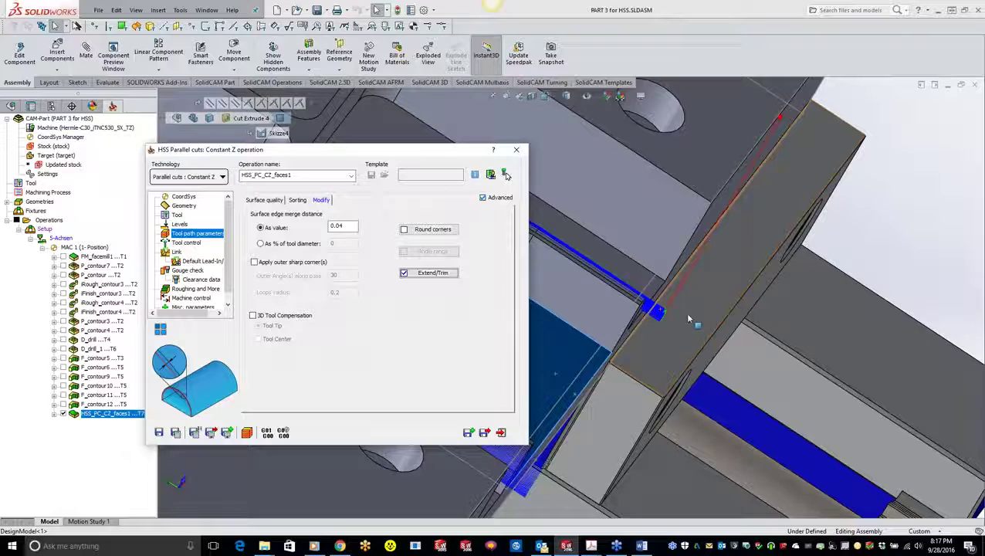
pyautogui.scroll(6, 641, 324)
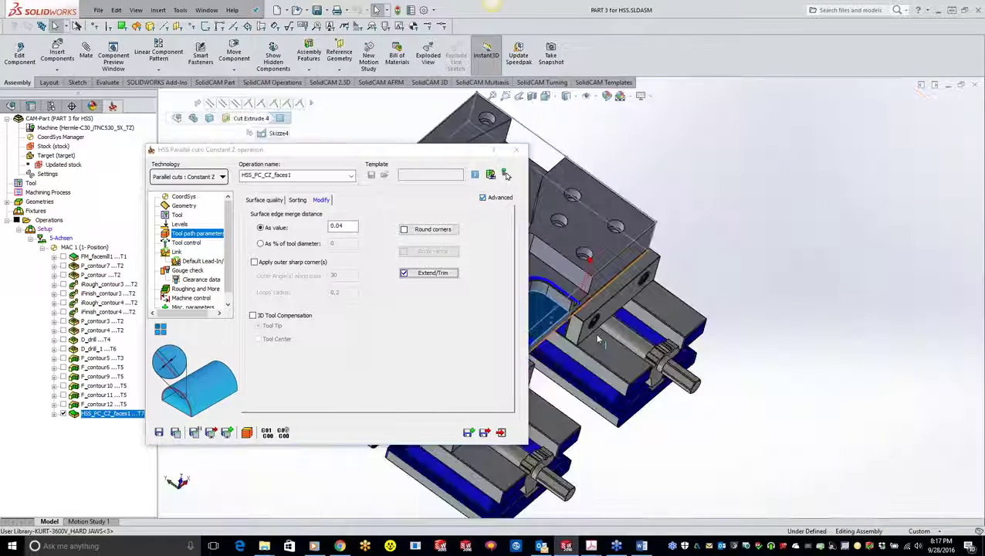
pyautogui.moveTo(585, 333); pyautogui.dragTo(532, 332, button='middle')
pyautogui.scroll(-4, 532, 332)
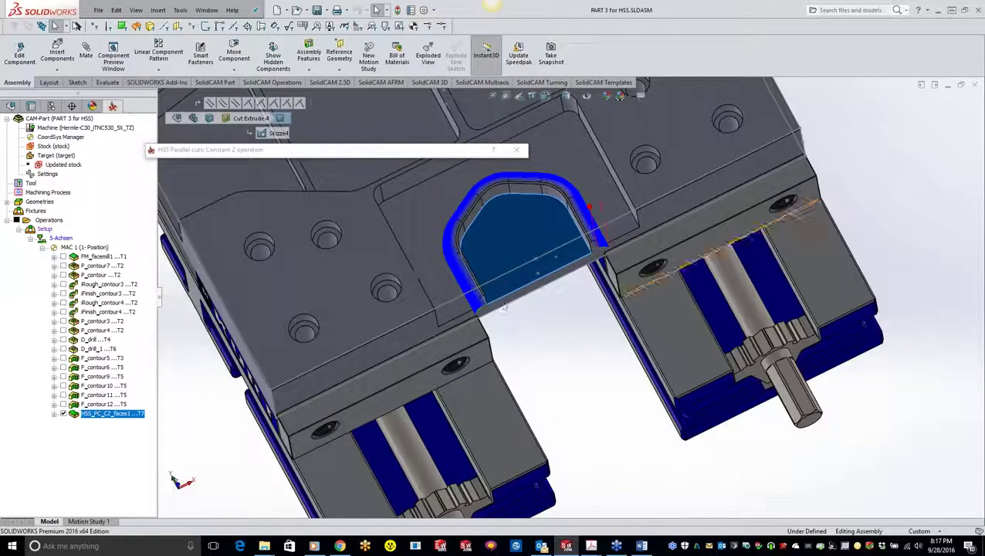
pyautogui.scroll(-3, 532, 332)
pyautogui.scroll(-2, 583, 199)
pyautogui.scroll(-3, 576, 167)
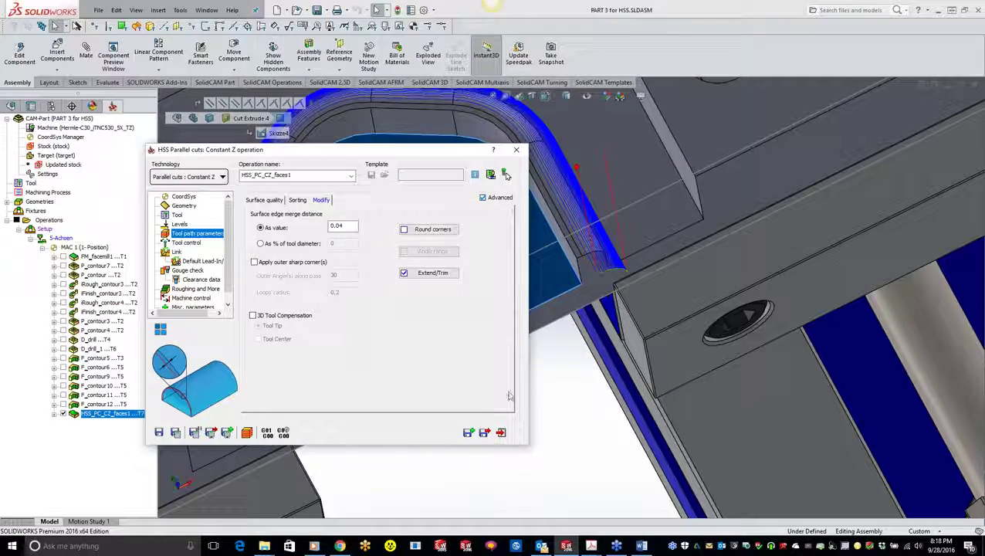
# Step: Save and recalculate the operation, then launch its simulation
pyautogui.click(177, 434)
pyautogui.click(345, 346)
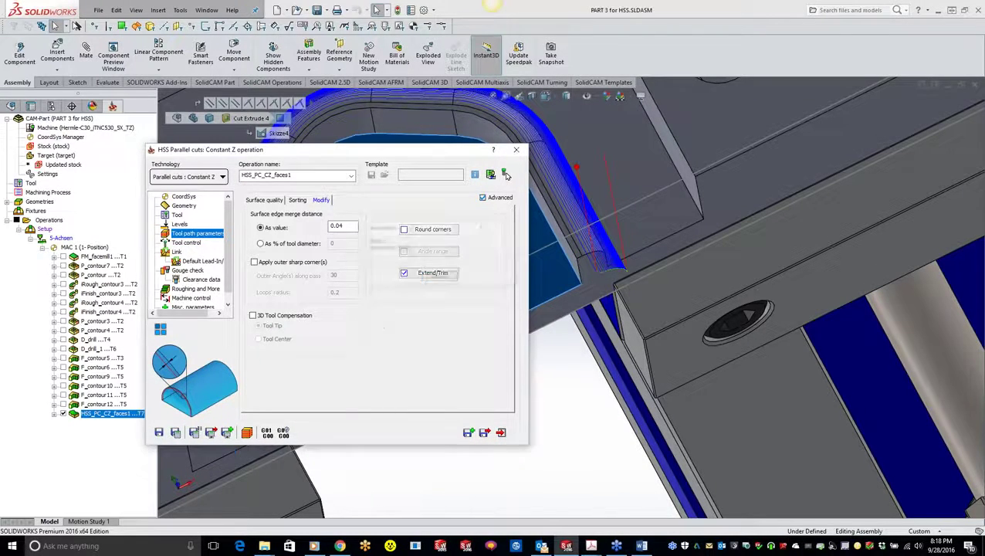
pyautogui.click(246, 433)
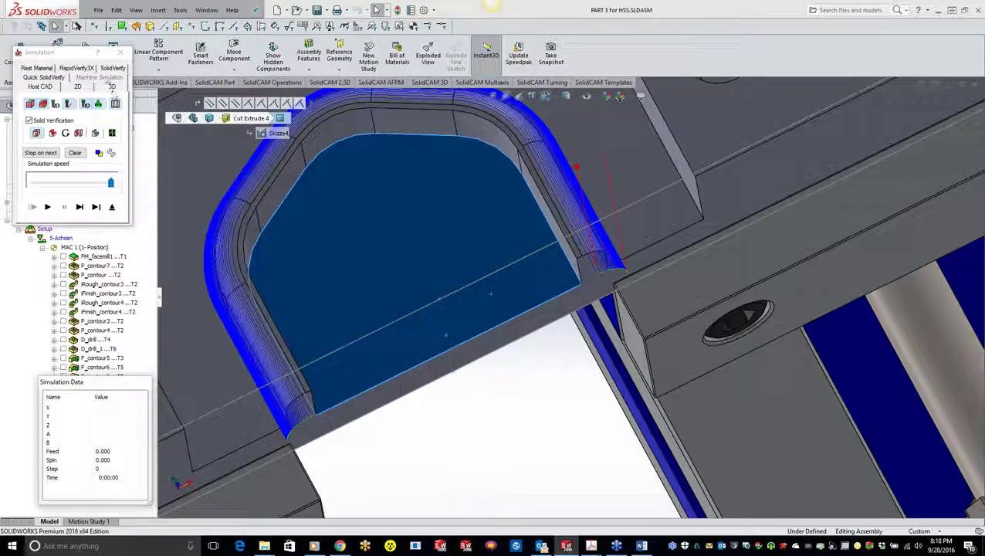
# Step: Run the SolidVerify simulation of the pocket wall finish at medium speed, then pause it
pyautogui.click(113, 68)
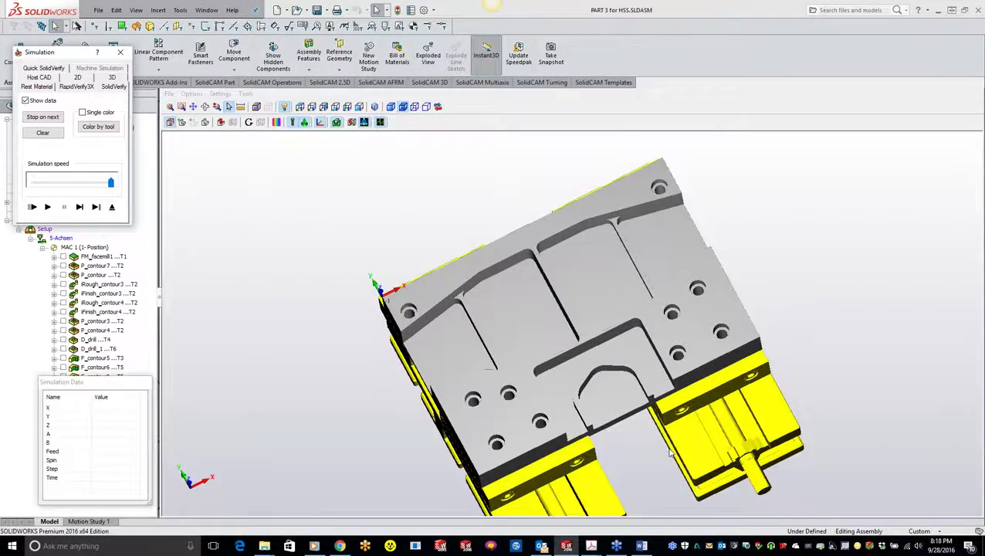
pyautogui.scroll(5, 706, 433)
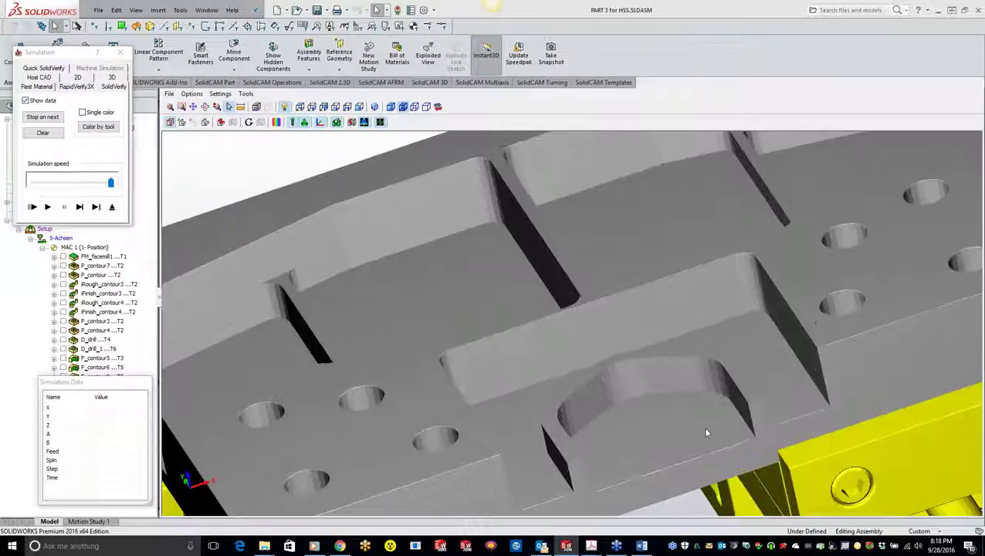
pyautogui.moveTo(706, 433); pyautogui.dragTo(571, 419, button='middle')
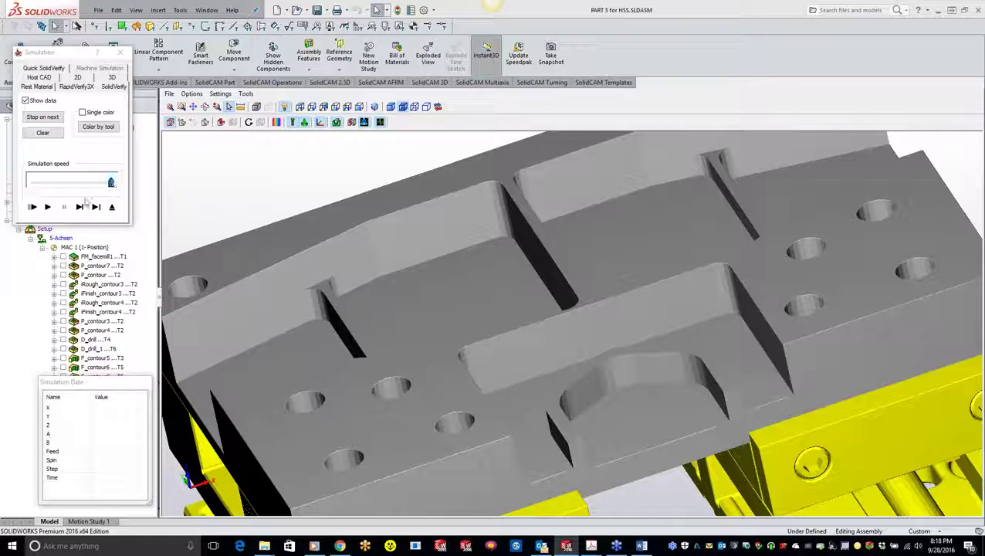
pyautogui.moveTo(111, 182); pyautogui.dragTo(67, 182)
pyautogui.click(47, 207)
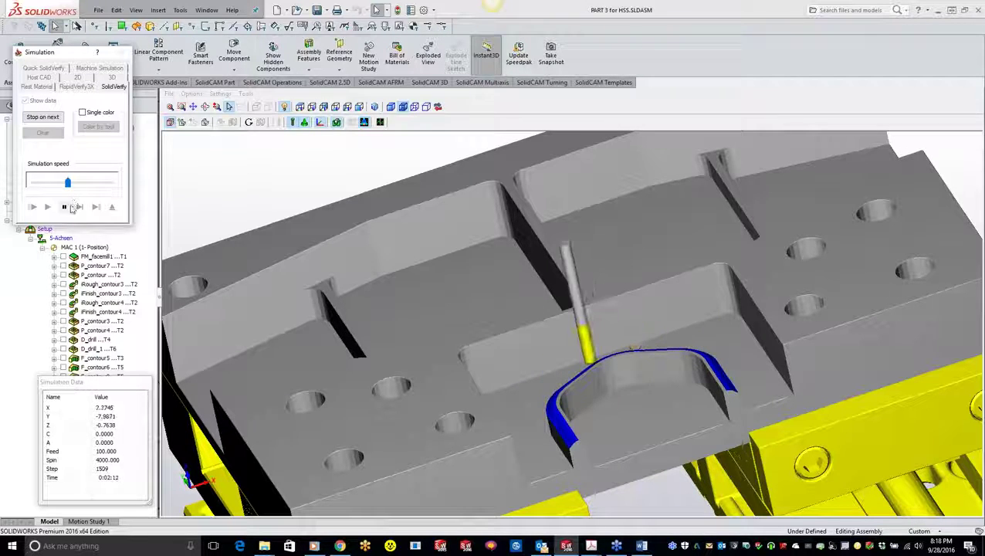
pyautogui.click(66, 207)
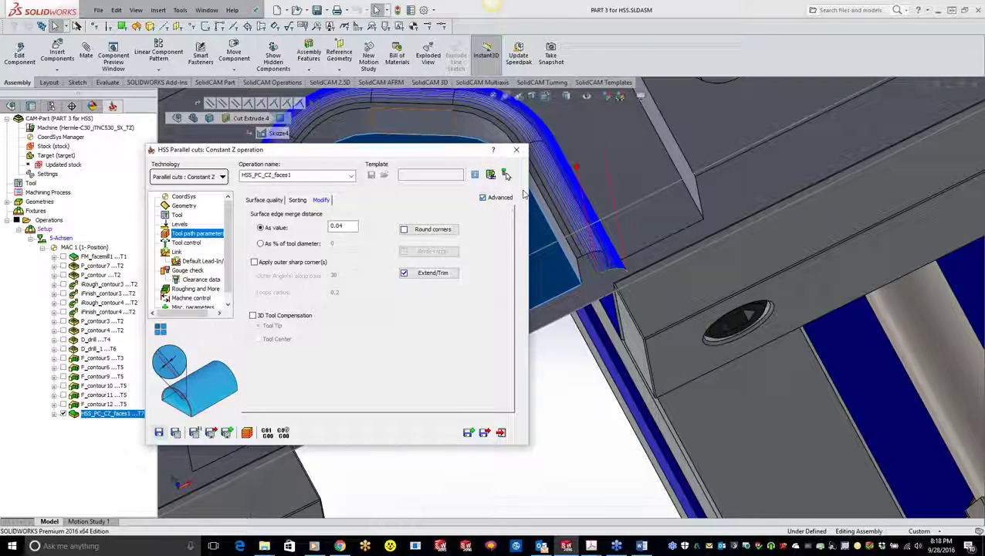
# Step: Turn on Flip step over for the Constant Z finish, recalculate it, and relaunch its simulation
pyautogui.click(264, 200)
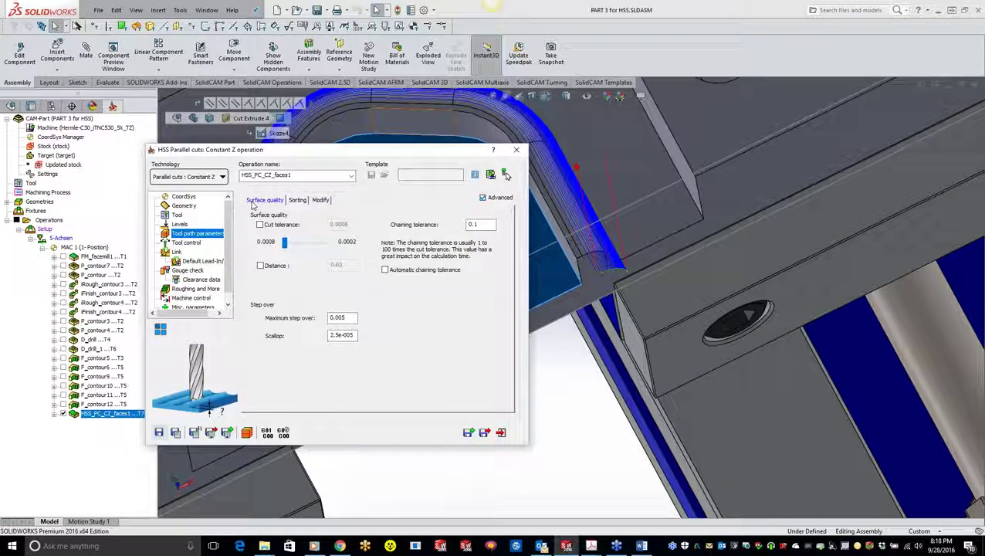
pyautogui.click(296, 200)
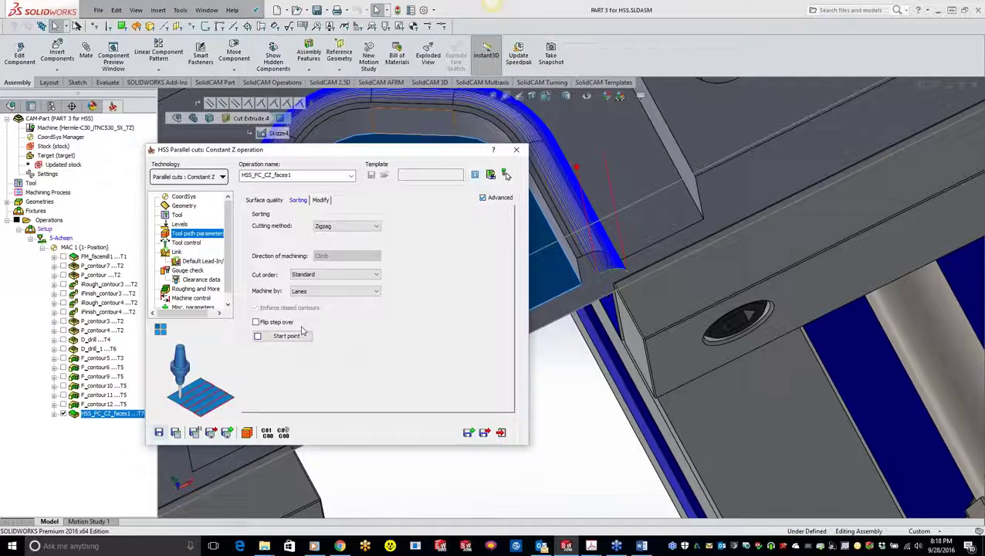
pyautogui.moveTo(261, 325)
pyautogui.click(256, 323)
pyautogui.click(176, 434)
pyautogui.click(247, 432)
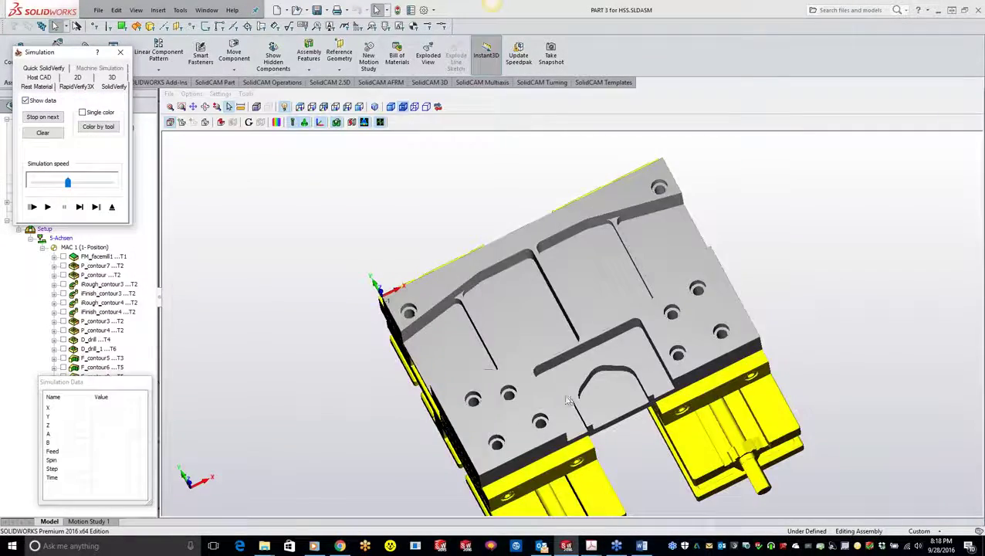
# Step: Play the SolidVerify simulation at higher speed until the curved pocket wall is fully machined
pyautogui.moveTo(560, 393); pyautogui.dragTo(669, 386)
pyautogui.scroll(5, 669, 386)
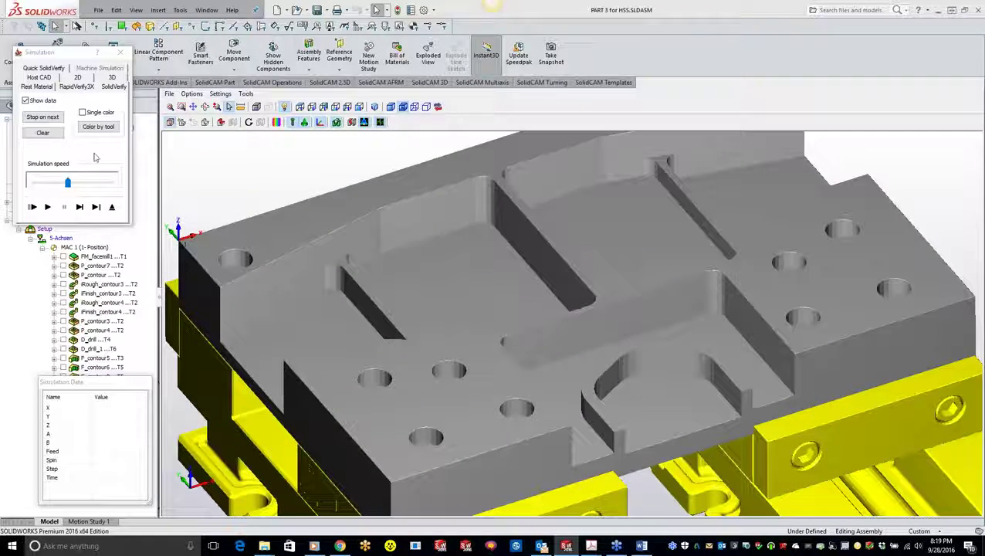
pyautogui.click(48, 207)
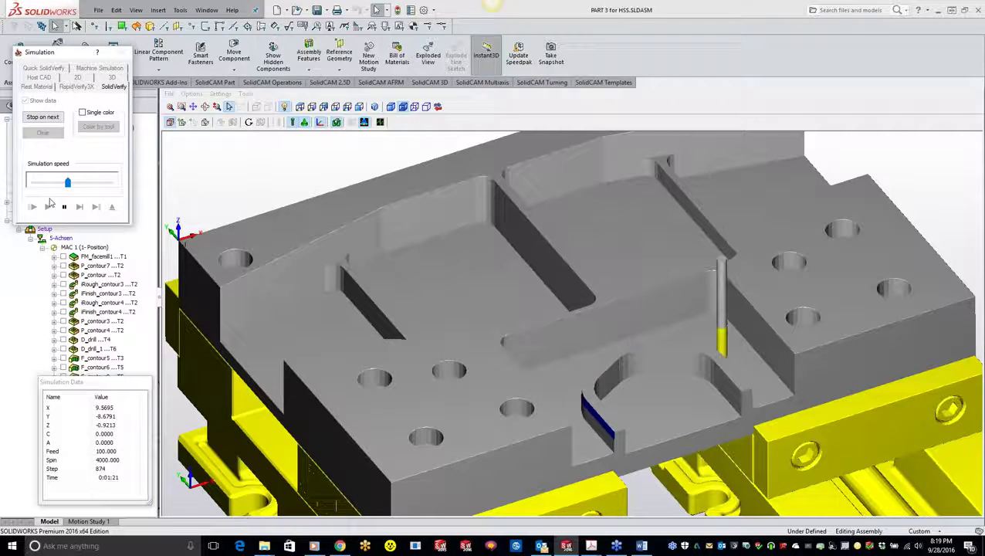
pyautogui.moveTo(67, 183); pyautogui.dragTo(110, 182)
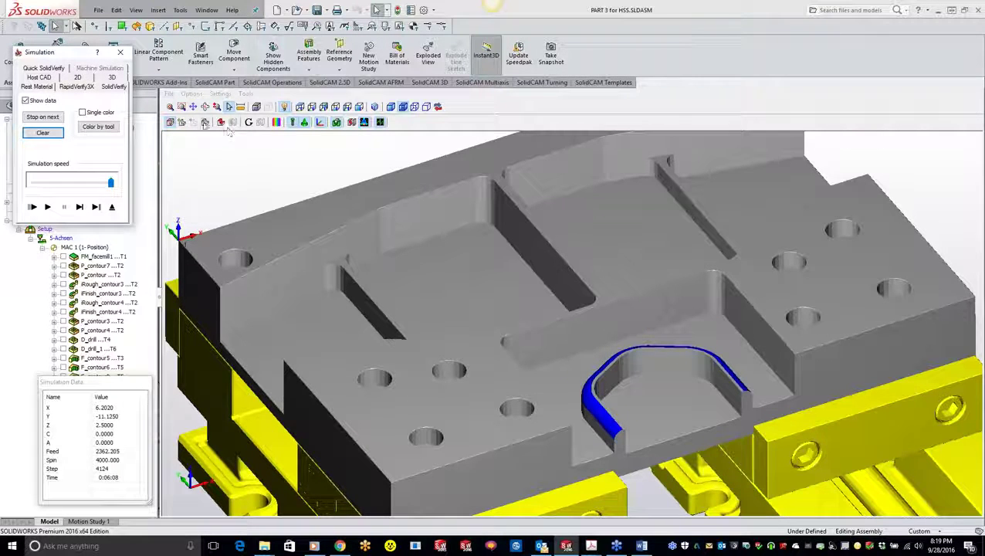
pyautogui.click(182, 106)
pyautogui.moveTo(556, 360); pyautogui.dragTo(669, 471)
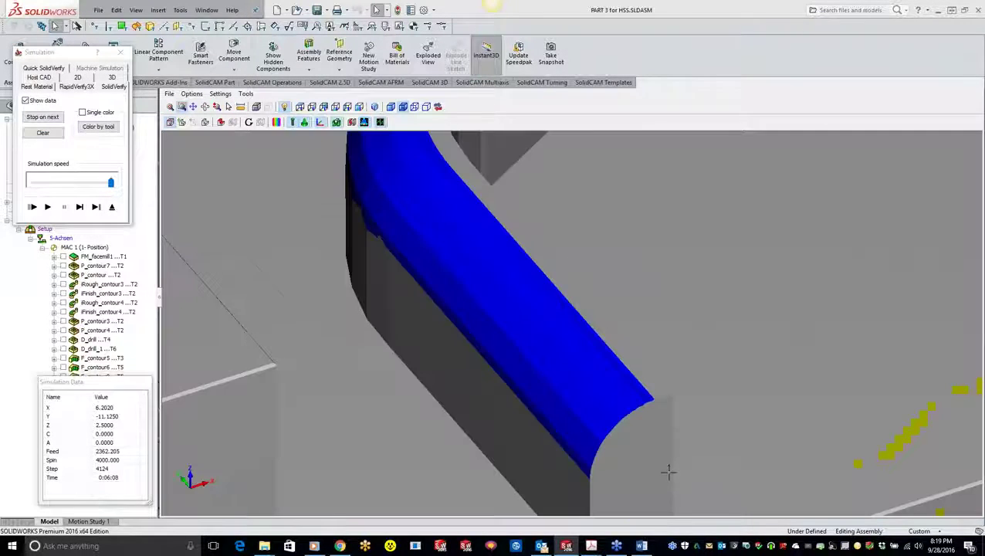
pyautogui.scroll(-3, 653, 462)
pyautogui.moveTo(609, 337); pyautogui.dragTo(684, 371, button='middle')
pyautogui.scroll(3, 687, 358)
pyautogui.scroll(-3, 688, 357)
pyautogui.scroll(3, 709, 376)
pyautogui.scroll(-3, 710, 376)
pyautogui.scroll(3, 684, 372)
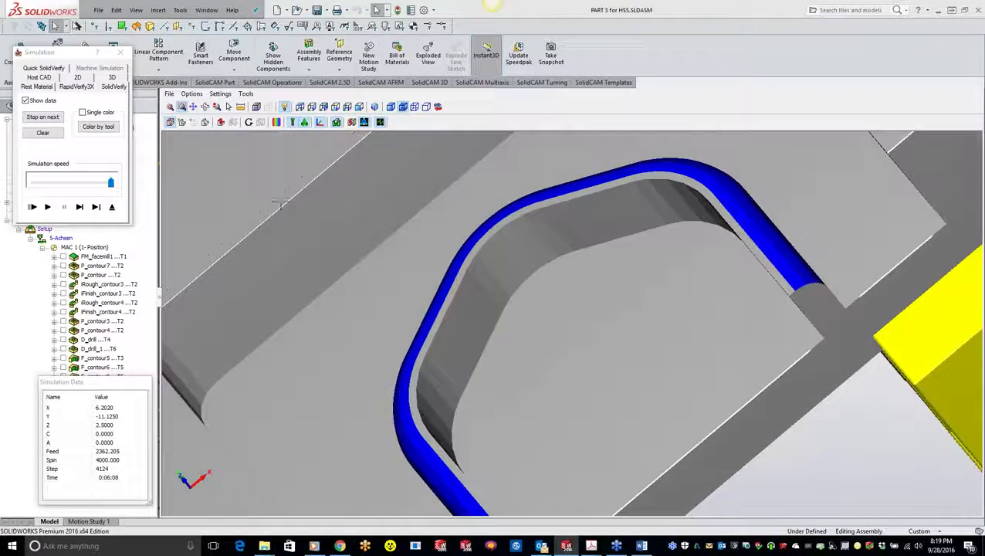
pyautogui.click(220, 93)
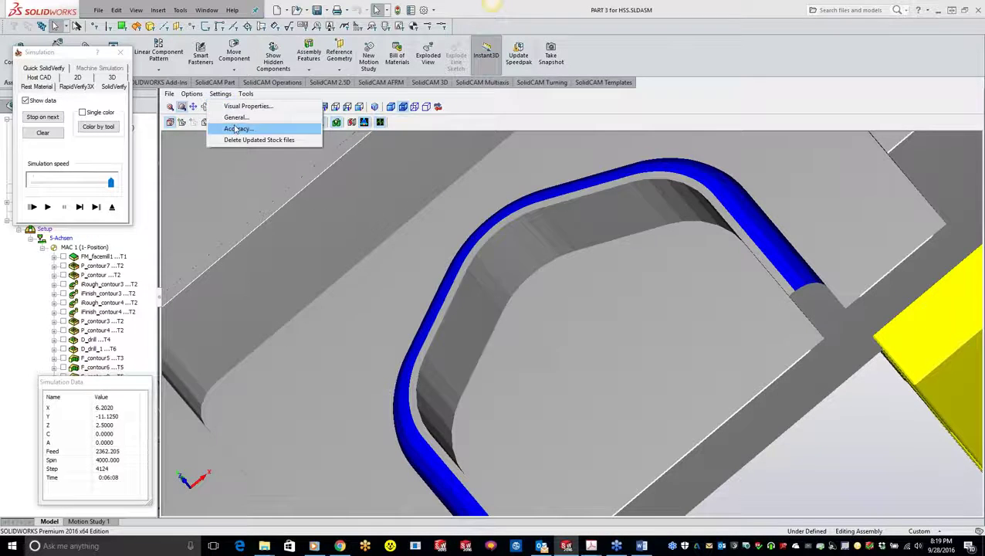
pyautogui.click(228, 128)
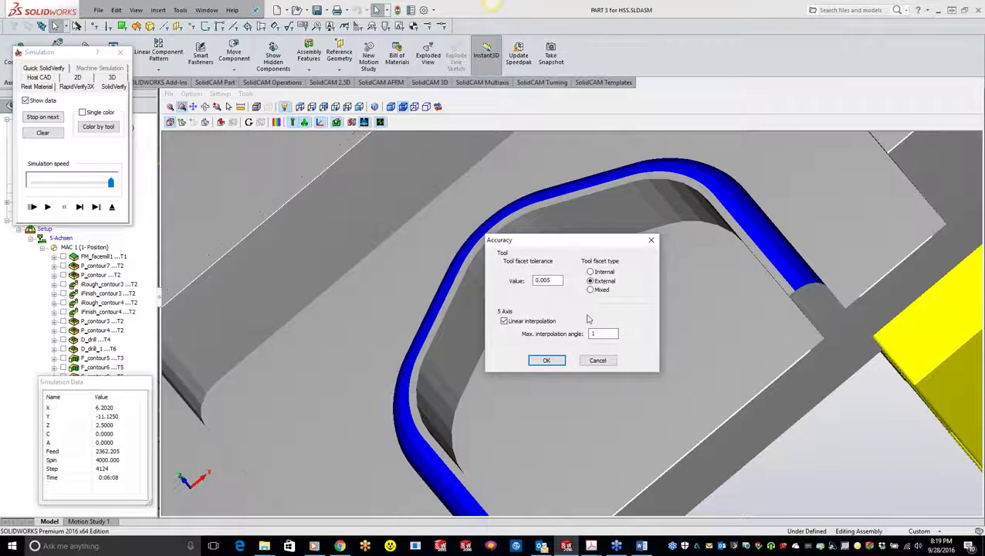
pyautogui.click(548, 363)
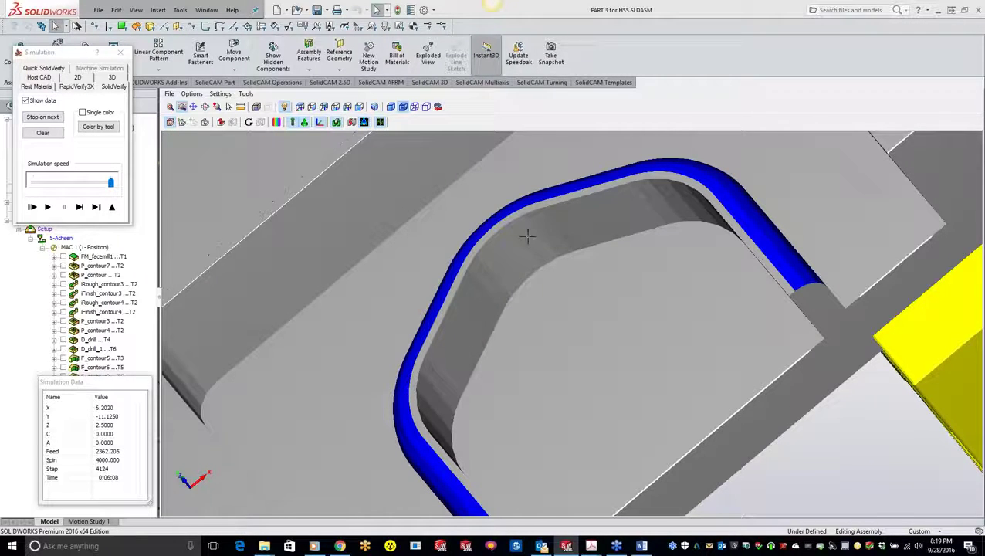
pyautogui.moveTo(517, 271); pyautogui.dragTo(786, 273, button='middle')
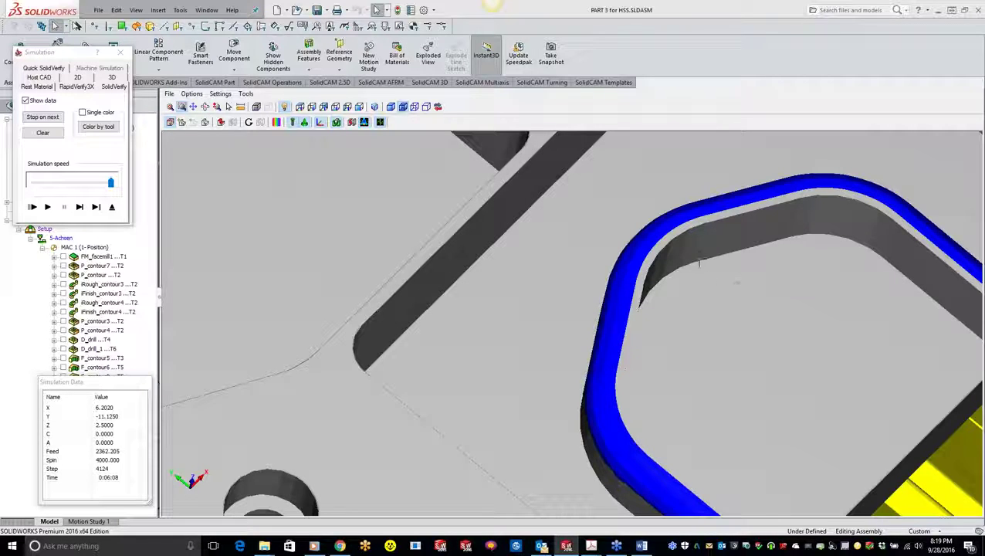
pyautogui.scroll(-2, 663, 310)
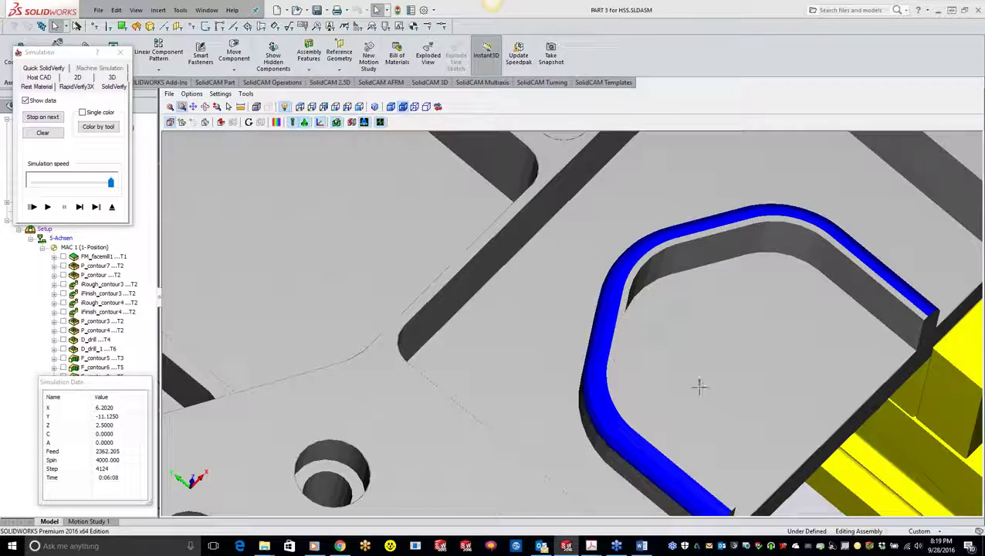
pyautogui.scroll(-1, 747, 436)
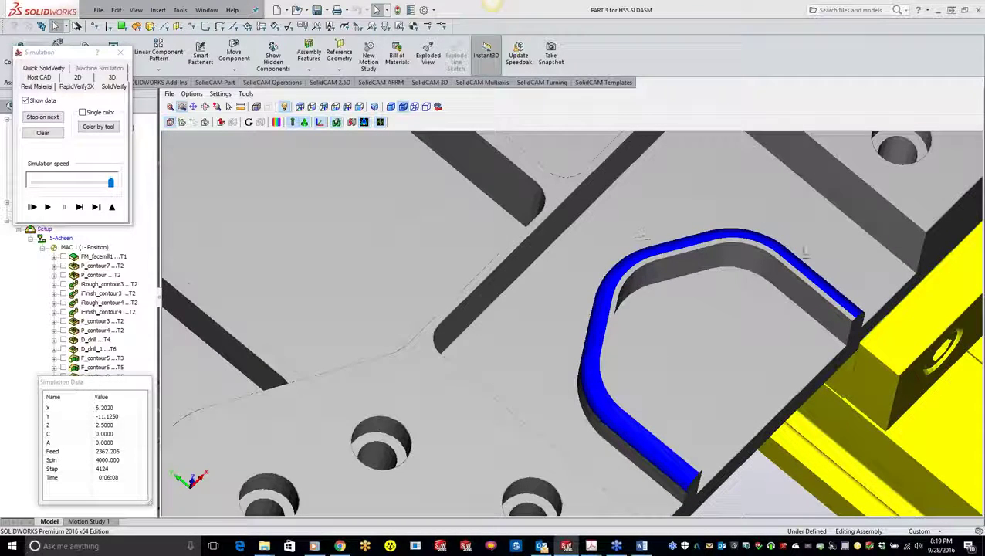
pyautogui.moveTo(814, 332); pyautogui.dragTo(681, 366, button='middle')
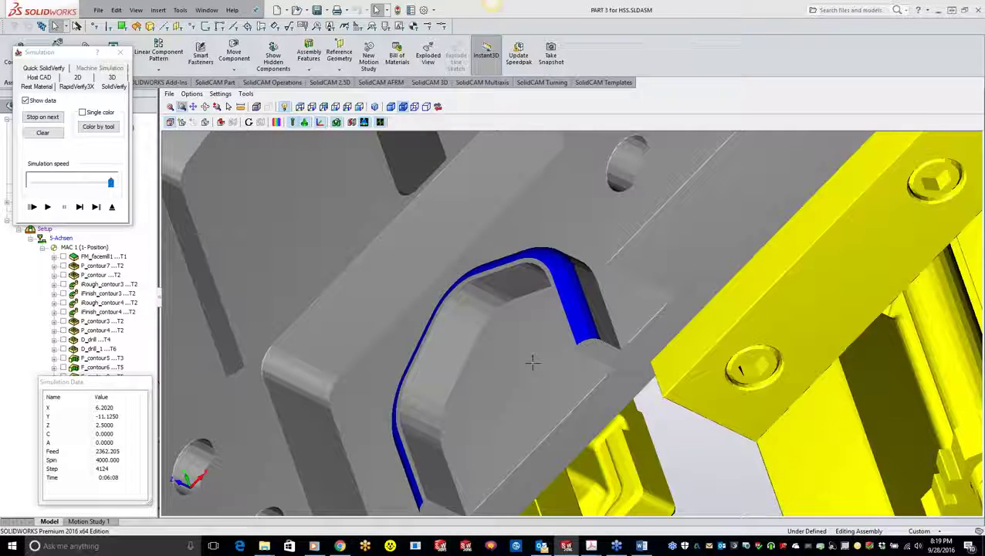
pyautogui.moveTo(519, 356); pyautogui.dragTo(537, 336, button='middle')
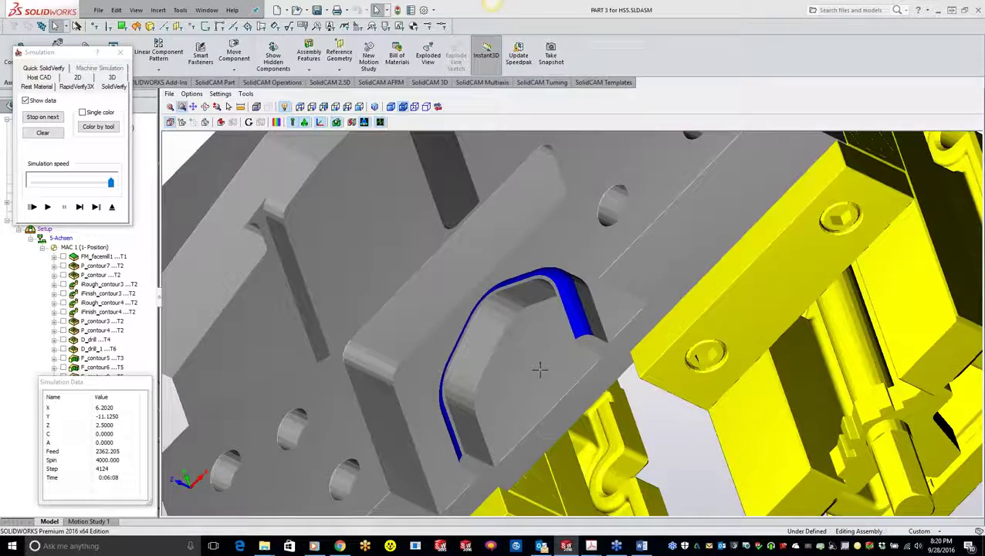
pyautogui.scroll(1, 539, 369)
pyautogui.moveTo(539, 369); pyautogui.dragTo(571, 344, button='middle')
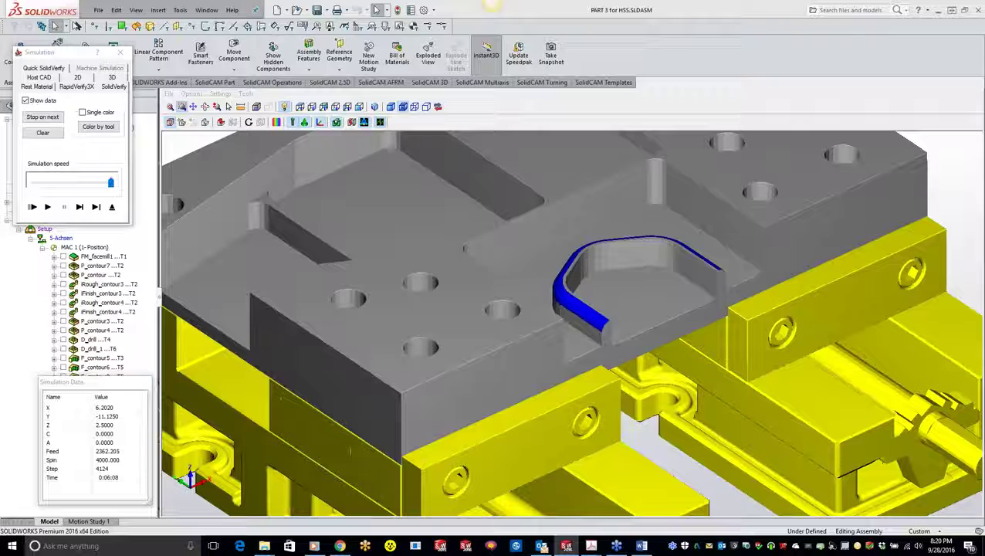
# Step: Exit the simulation and close the PART 3 for HSS CAM-Part from its tree node
pyautogui.click(121, 54)
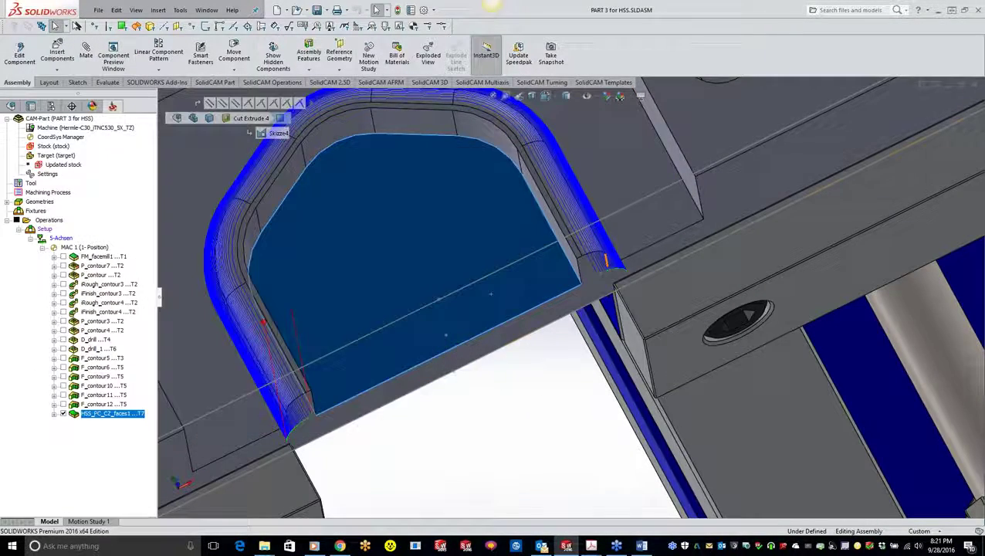
pyautogui.scroll(5, 471, 310)
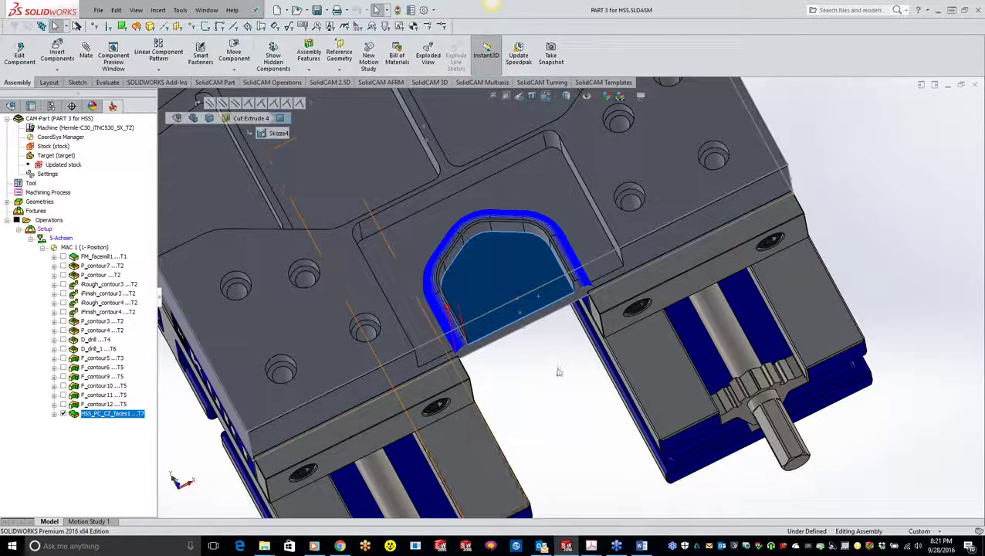
pyautogui.moveTo(558, 358); pyautogui.dragTo(557, 297, button='middle')
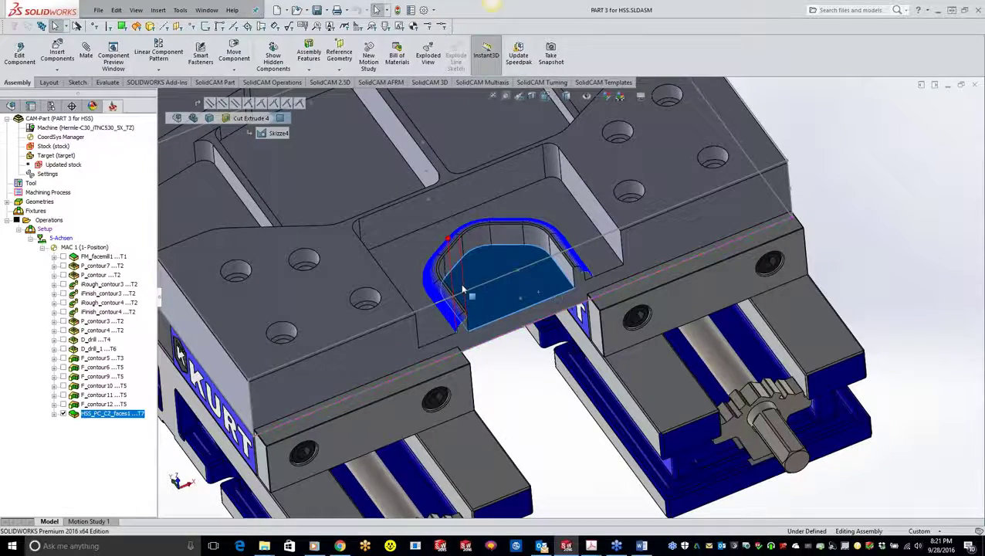
pyautogui.rightClick(67, 120)
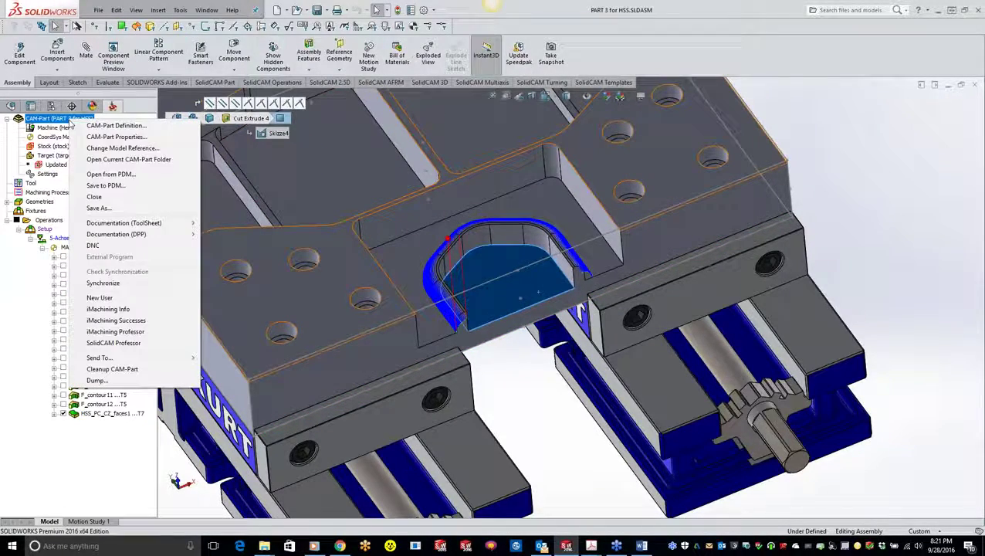
pyautogui.click(94, 196)
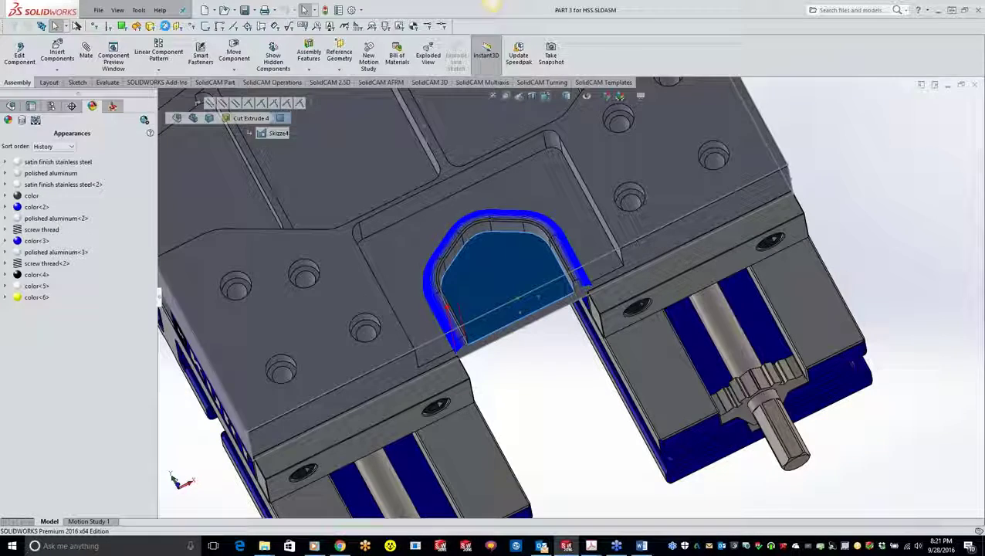
# Step: Close the remaining assembly with Ctrl+W and reopen HSS PART from Recent CAM-Parts
pyautogui.hotkey('ctrl', 'w')
pyautogui.click(138, 10)
pyautogui.moveTo(155, 51)
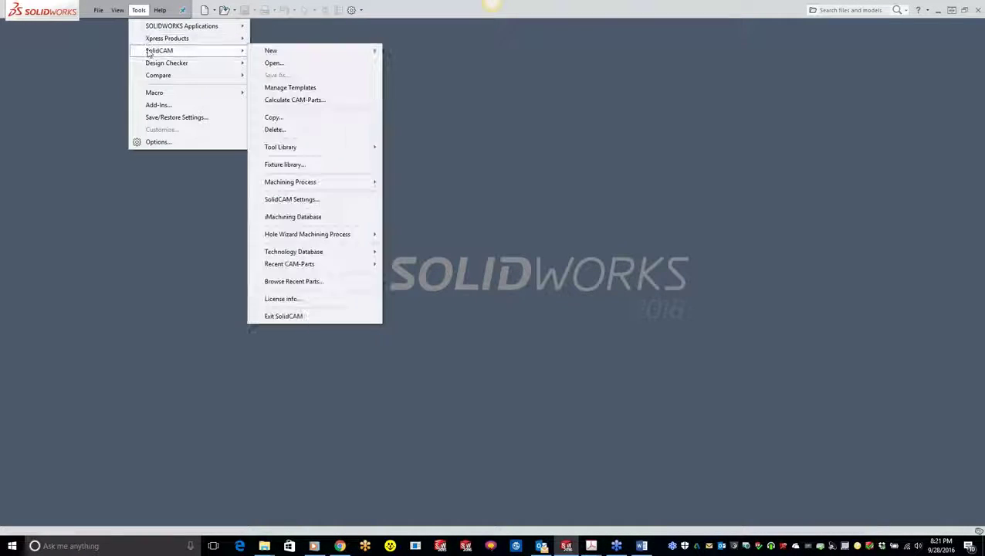
pyautogui.moveTo(305, 266)
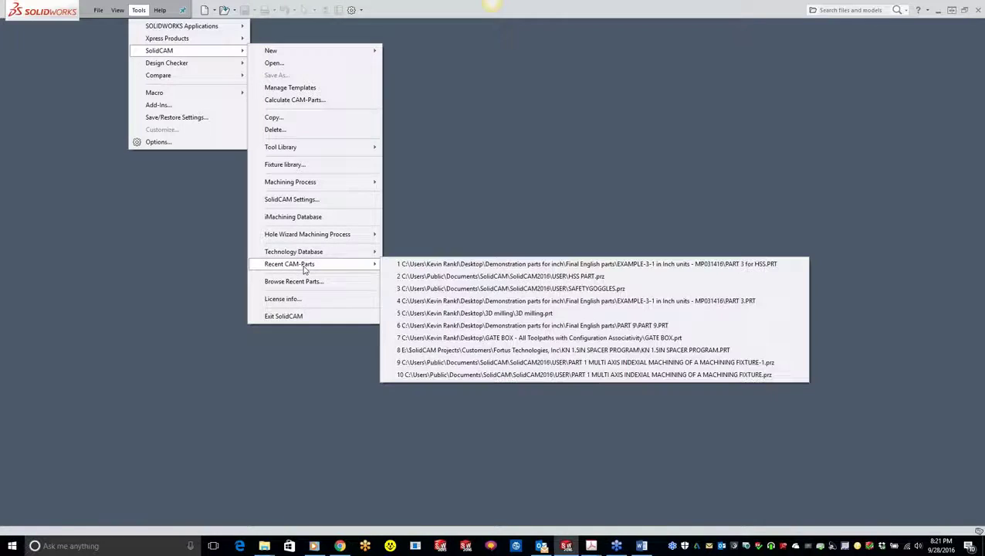
pyautogui.click(412, 270)
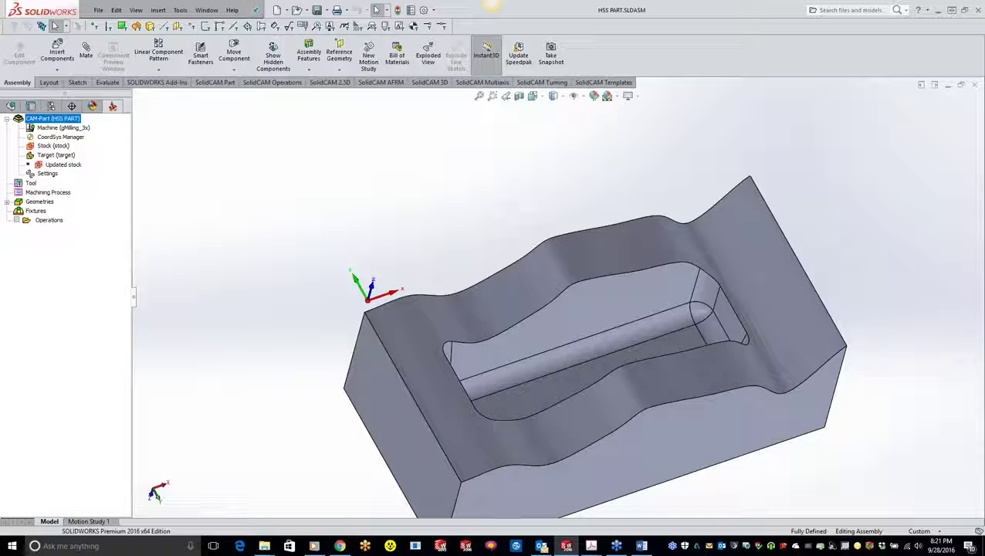
# Step: Rotate to view the pocket, then add a new HSS milling operation under Operations
pyautogui.scroll(4, 660, 335)
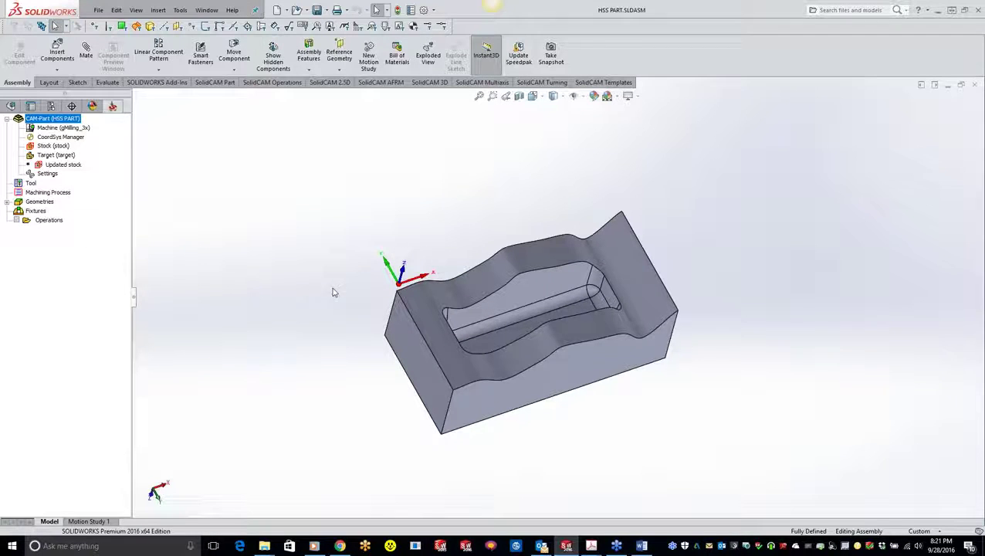
pyautogui.moveTo(599, 348); pyautogui.dragTo(556, 265, button='middle')
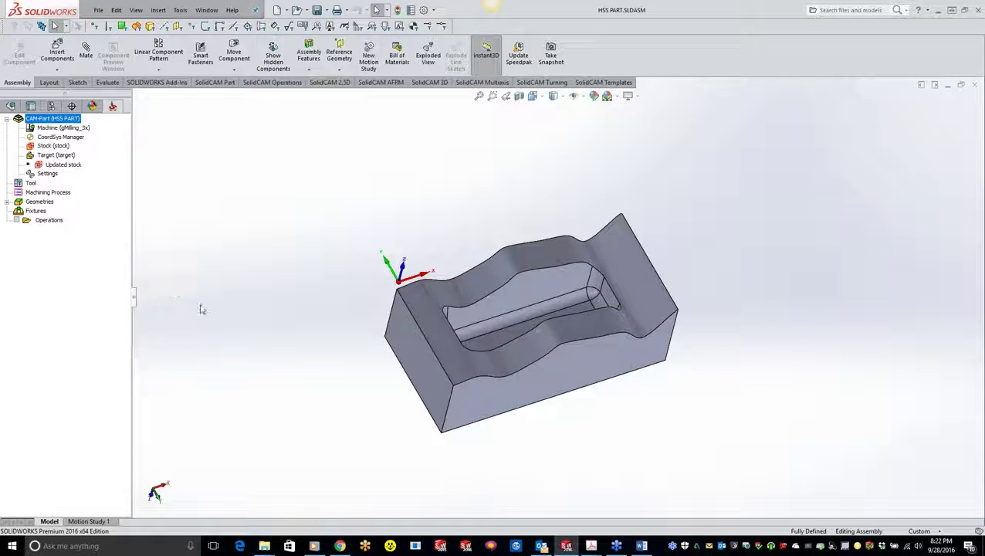
pyautogui.rightClick(51, 221)
pyautogui.moveTo(207, 241)
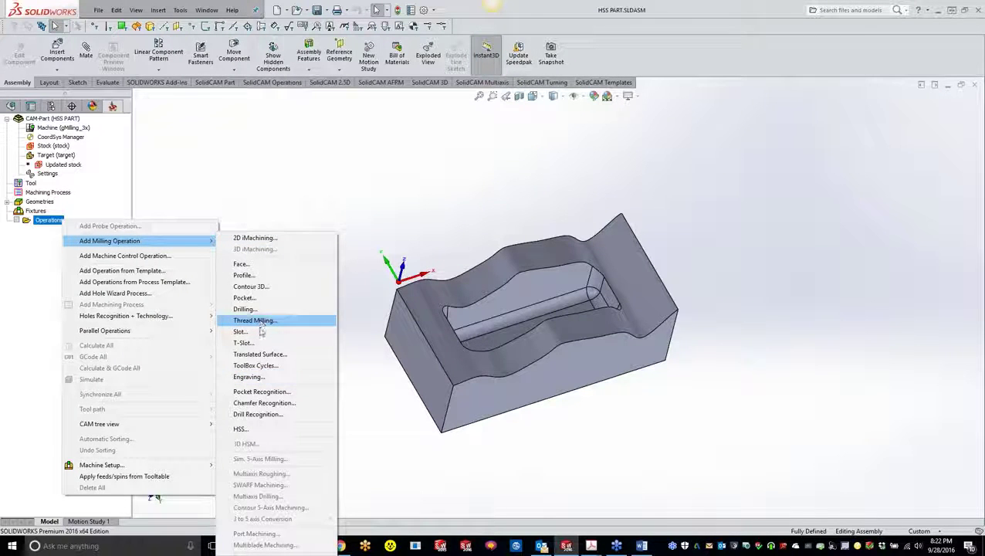
pyautogui.click(253, 427)
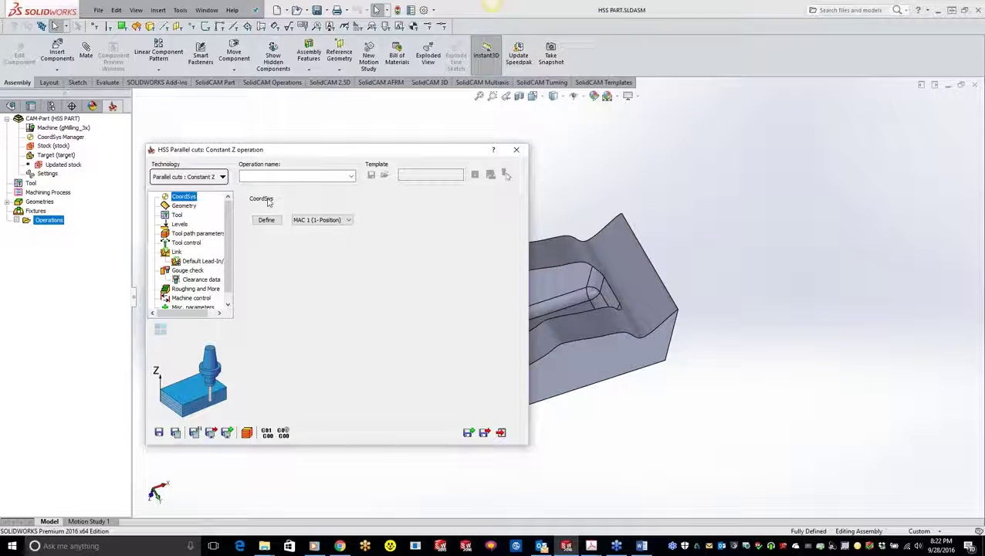
# Step: Switch the new HSS operation's technology to Parallel cuts: Linear and open its Geometry drive-face selection
pyautogui.click(213, 178)
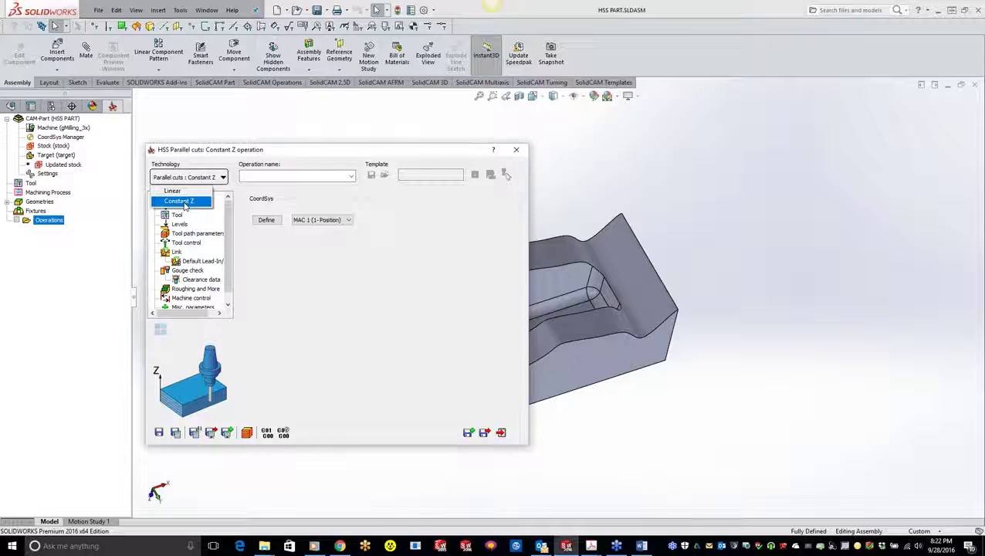
pyautogui.click(185, 202)
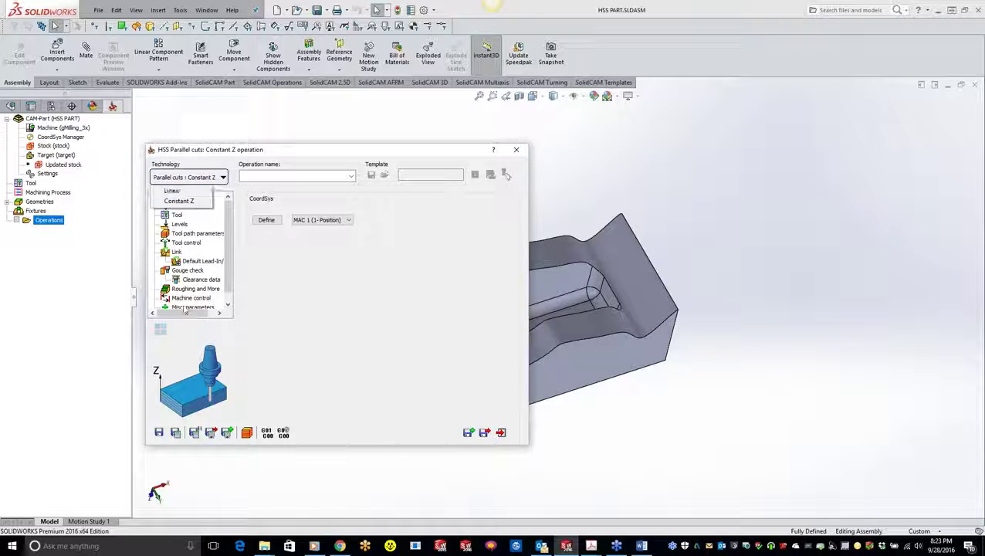
pyautogui.click(347, 312)
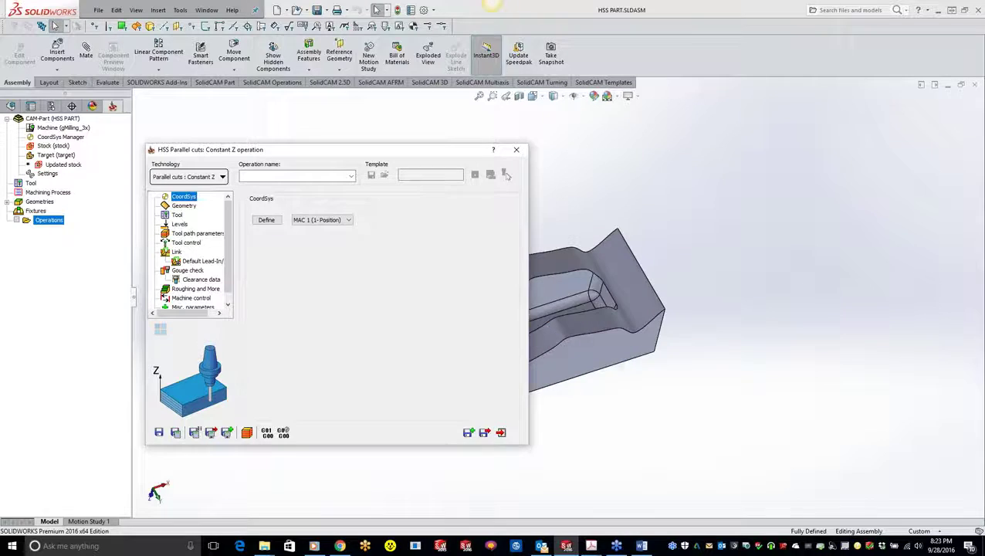
pyautogui.scroll(-2, 541, 296)
pyautogui.scroll(-2, 541, 296)
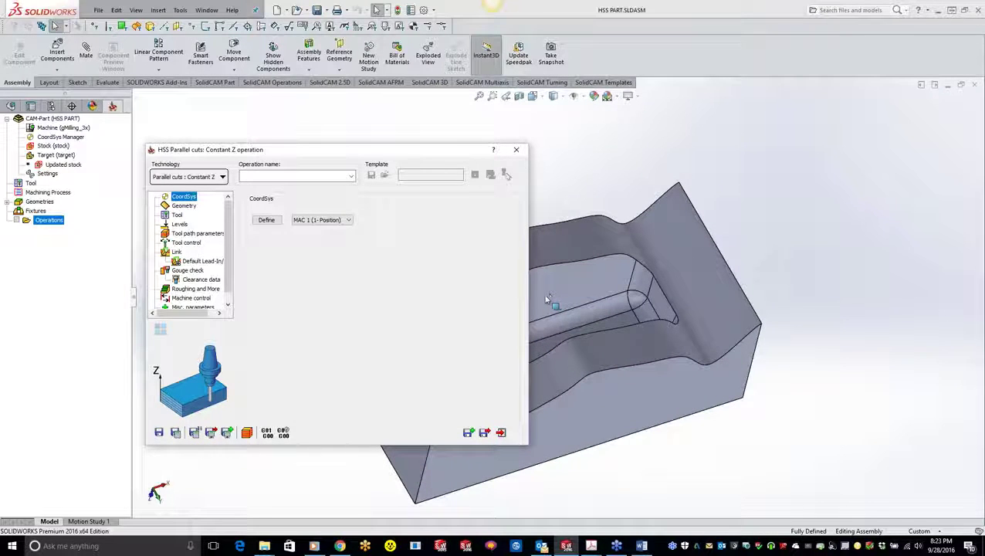
pyautogui.click(189, 207)
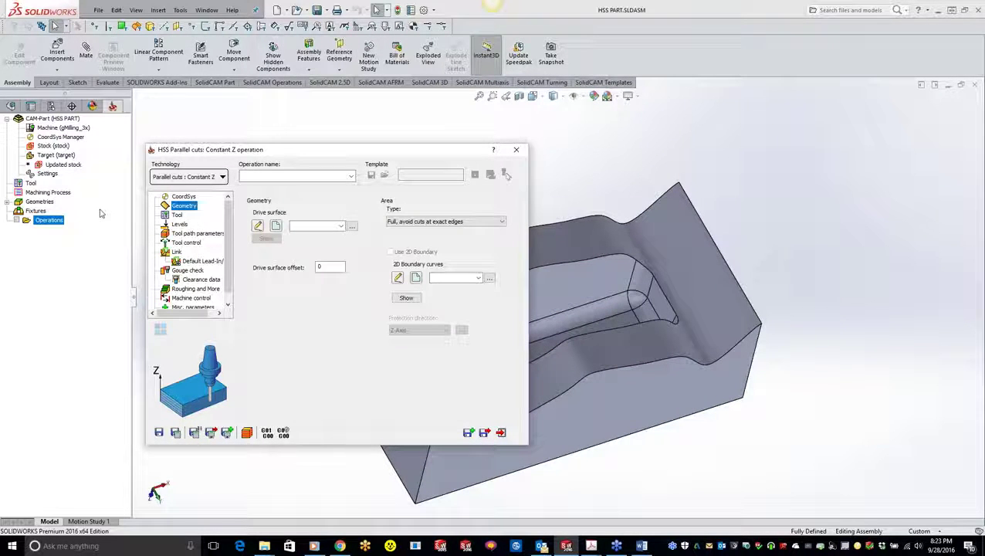
pyautogui.click(219, 176)
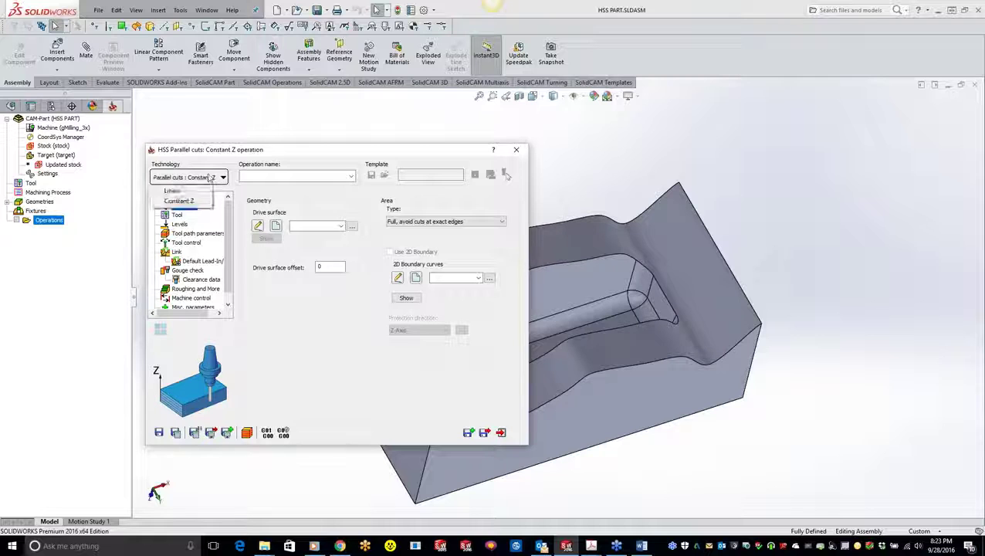
pyautogui.click(173, 191)
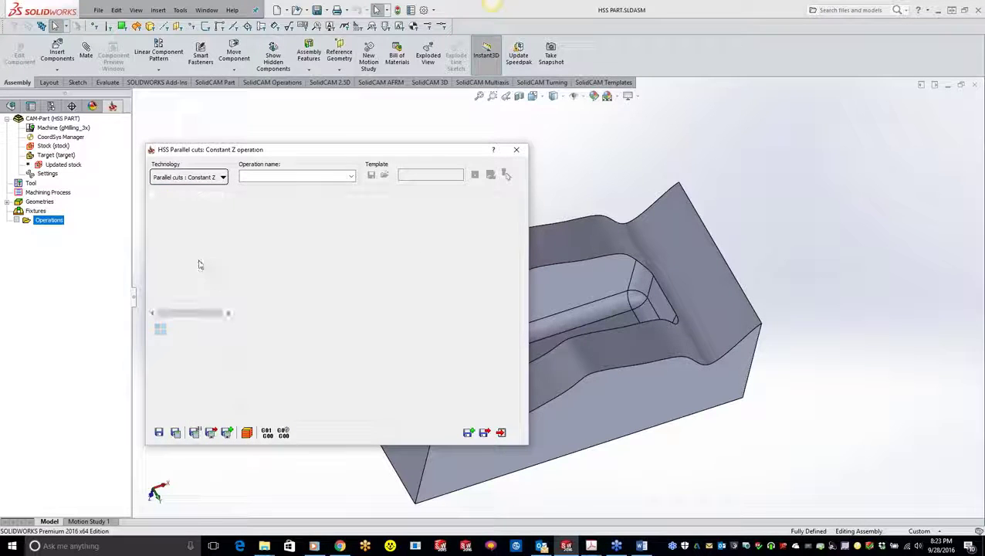
pyautogui.click(276, 226)
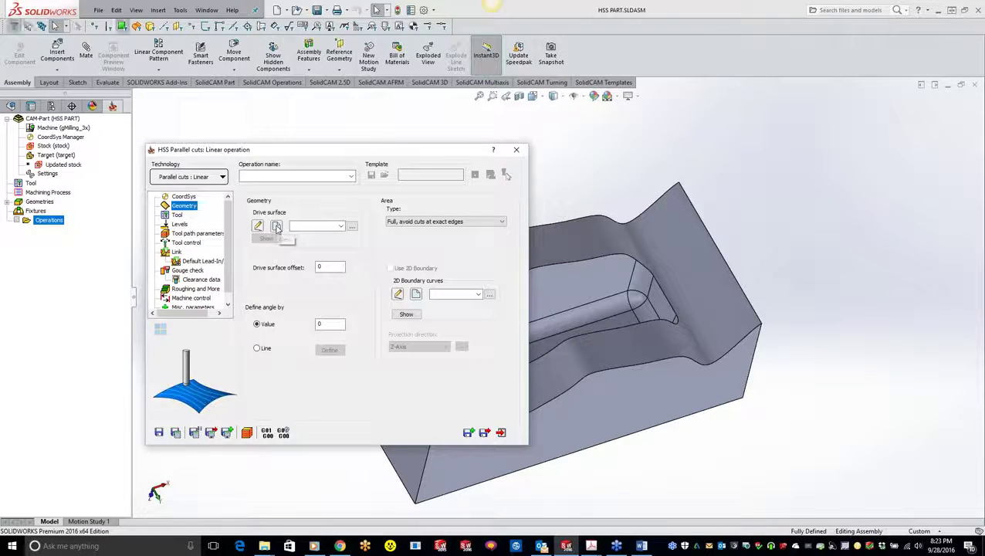
# Step: Use faces3 as the drive surface and assign the 0.25-inch ball-nose mill
pyautogui.click(451, 282)
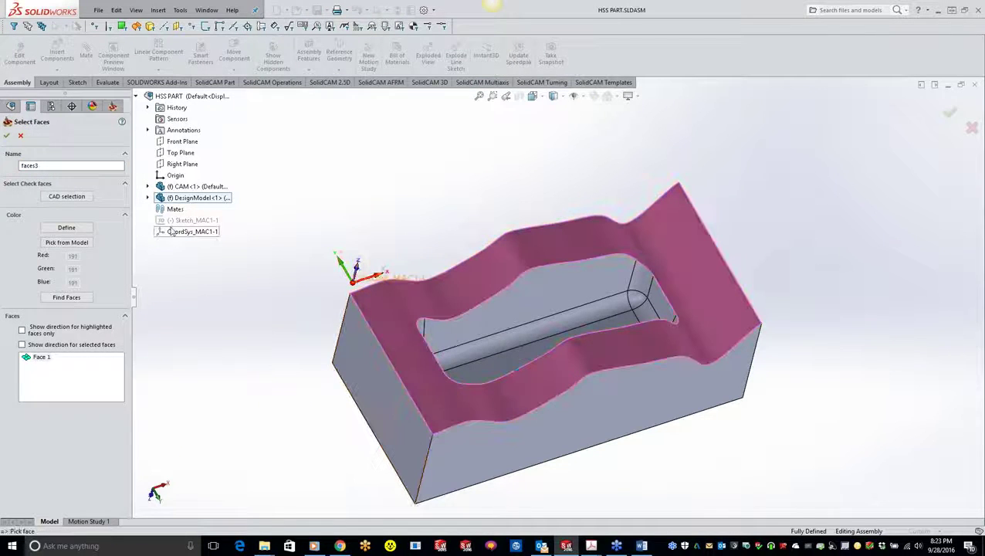
pyautogui.click(7, 136)
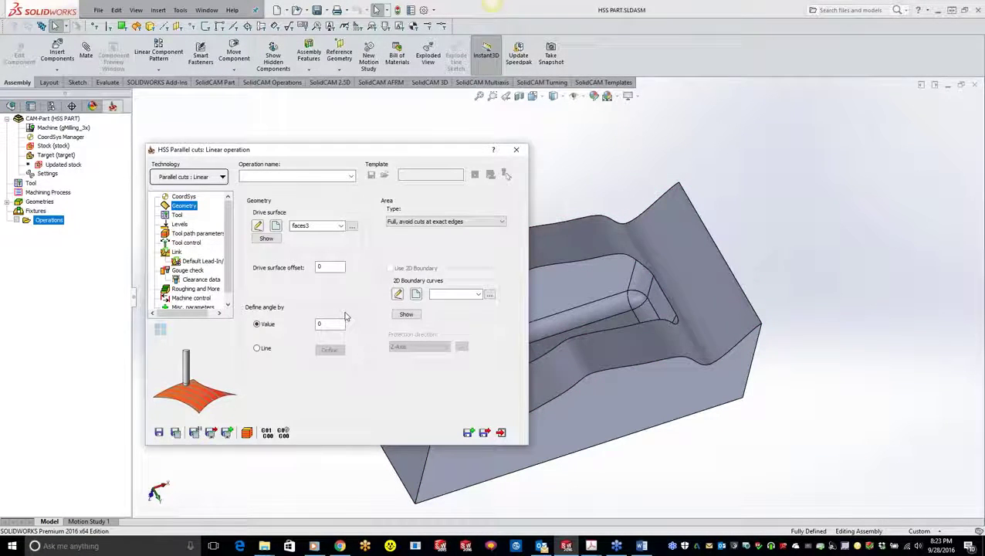
pyautogui.click(177, 215)
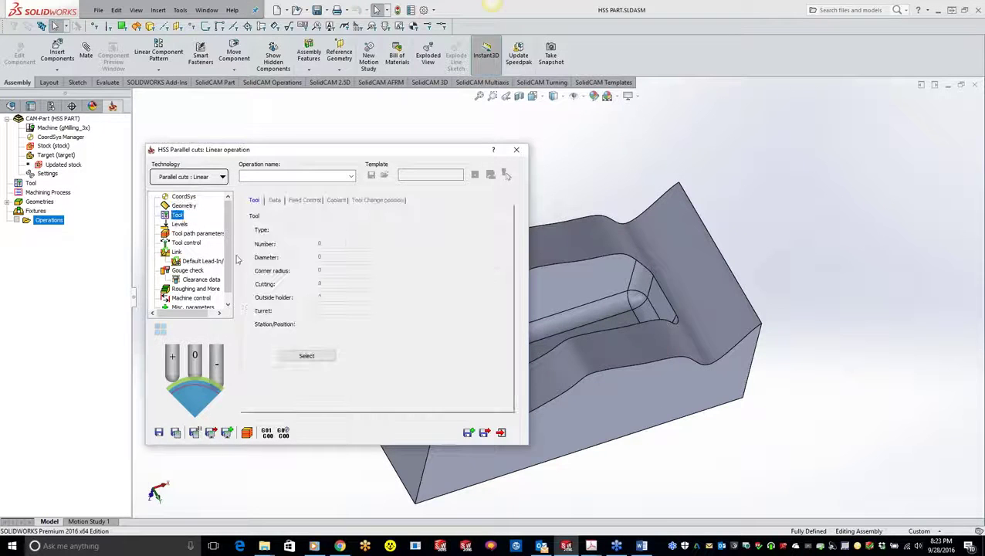
pyautogui.click(307, 356)
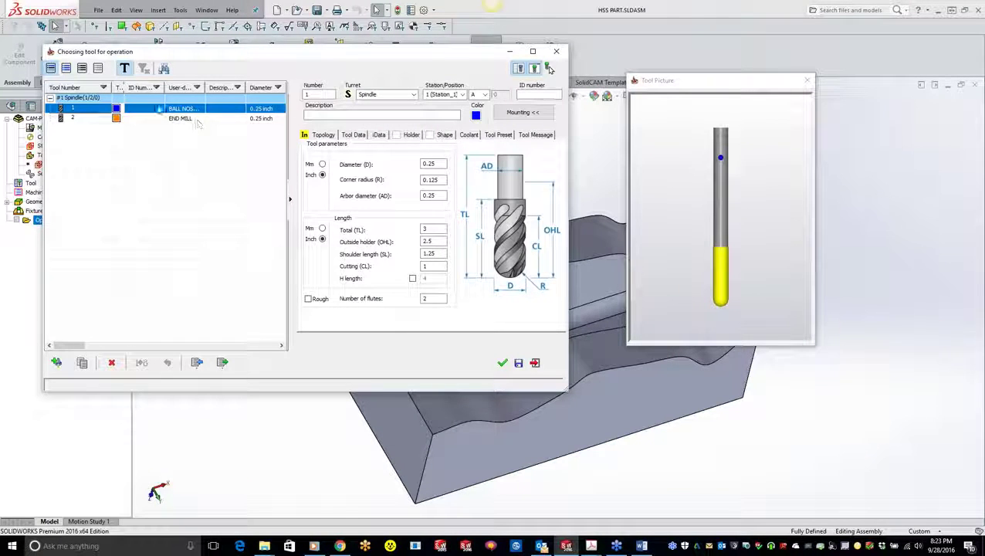
pyautogui.doubleClick(158, 109)
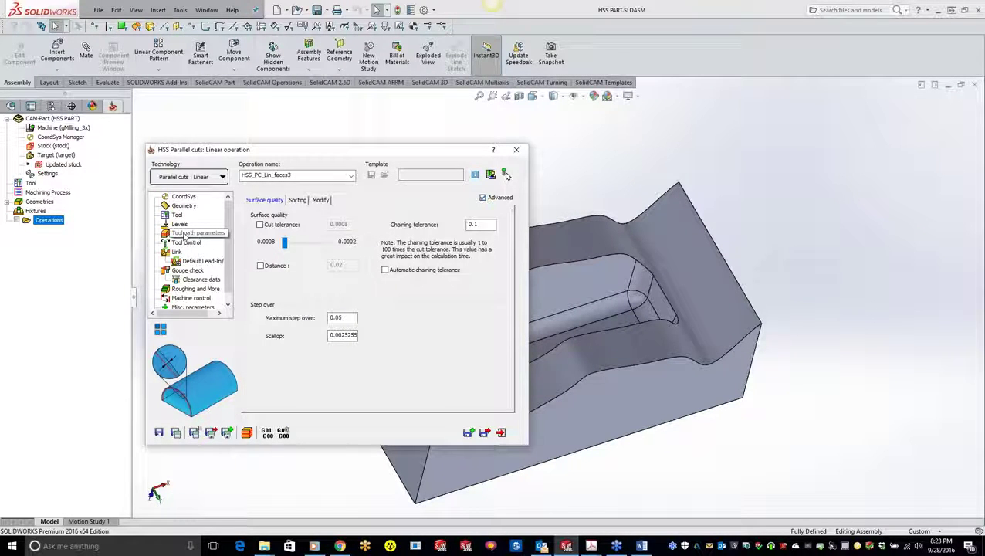
pyautogui.click(185, 235)
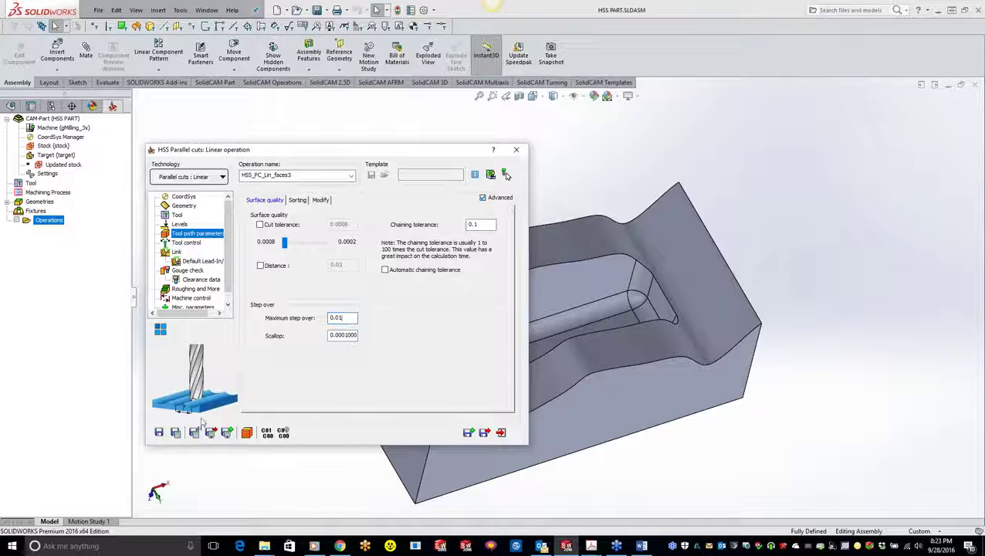
# Step: Calculate the HSS_PC_Lin_faces3 toolpath with 0.01 maximum step over and rotate to inspect it
pyautogui.click(176, 433)
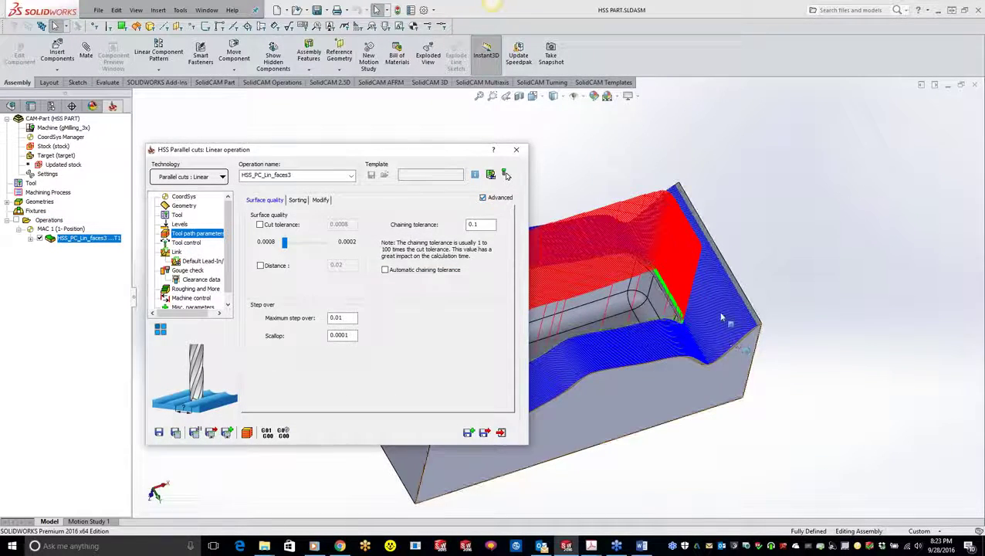
pyautogui.scroll(-5, 732, 363)
pyautogui.scroll(5, 732, 370)
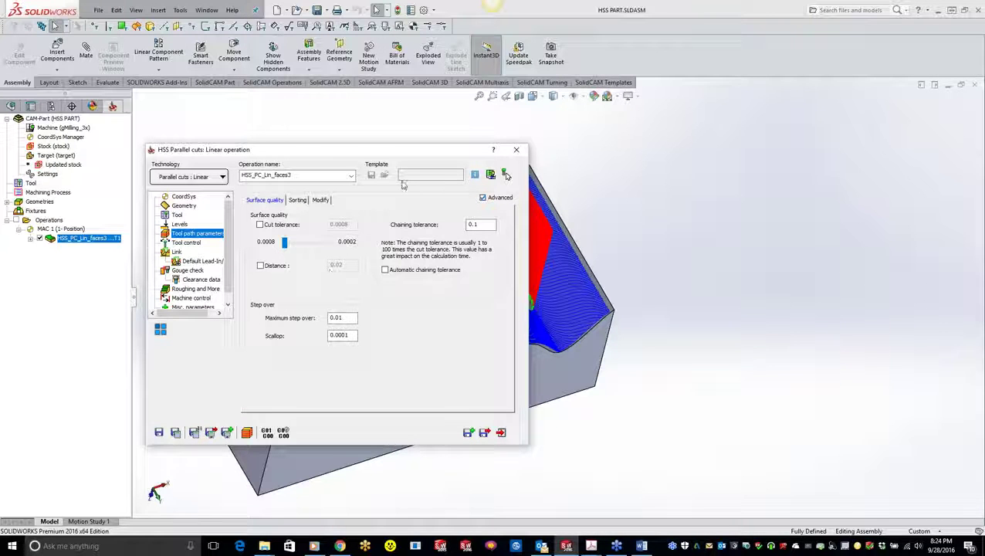
pyautogui.moveTo(473, 281); pyautogui.dragTo(432, 291, button='middle')
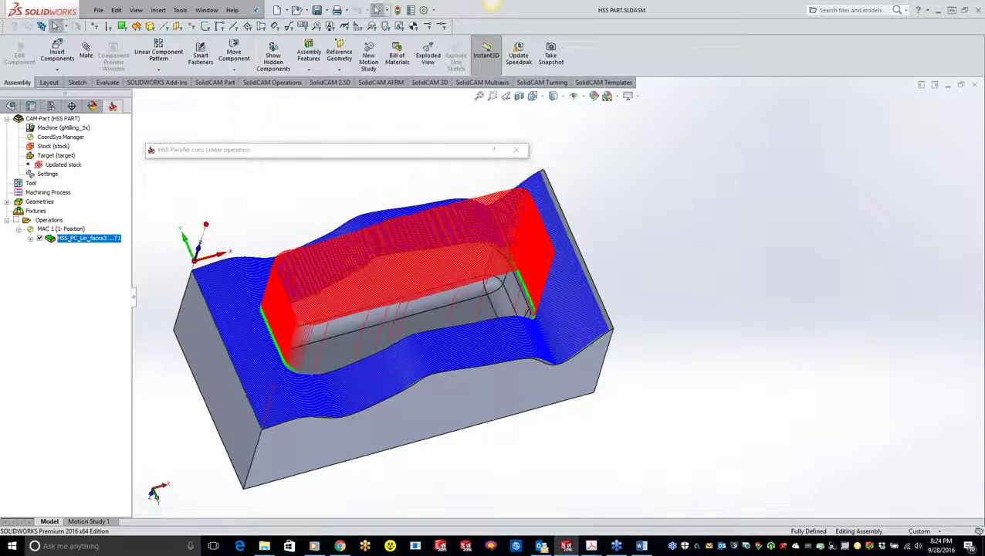
pyautogui.moveTo(417, 153)
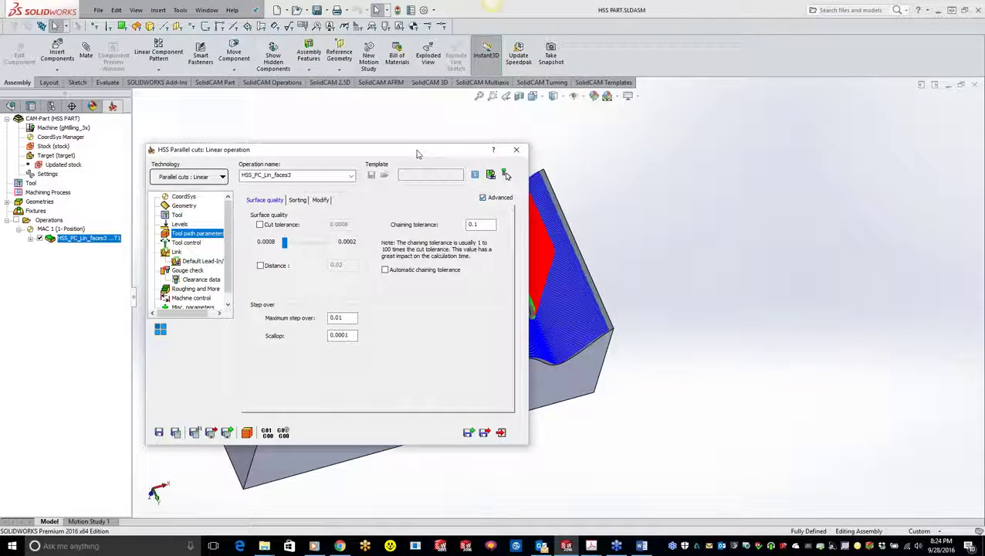
# Step: In the Links settings, set large moves between slices to Blend spline and regenerate the preview
pyautogui.click(178, 252)
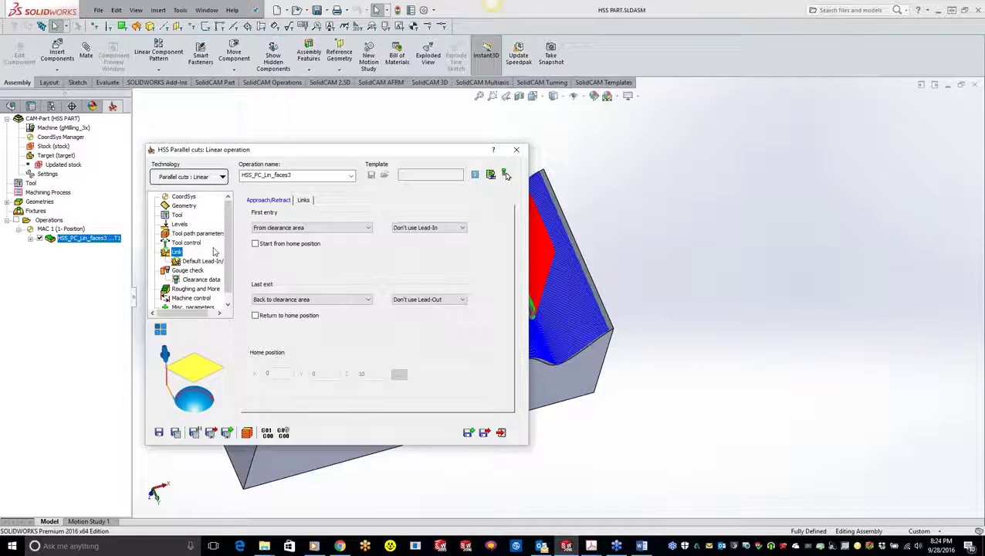
pyautogui.click(304, 201)
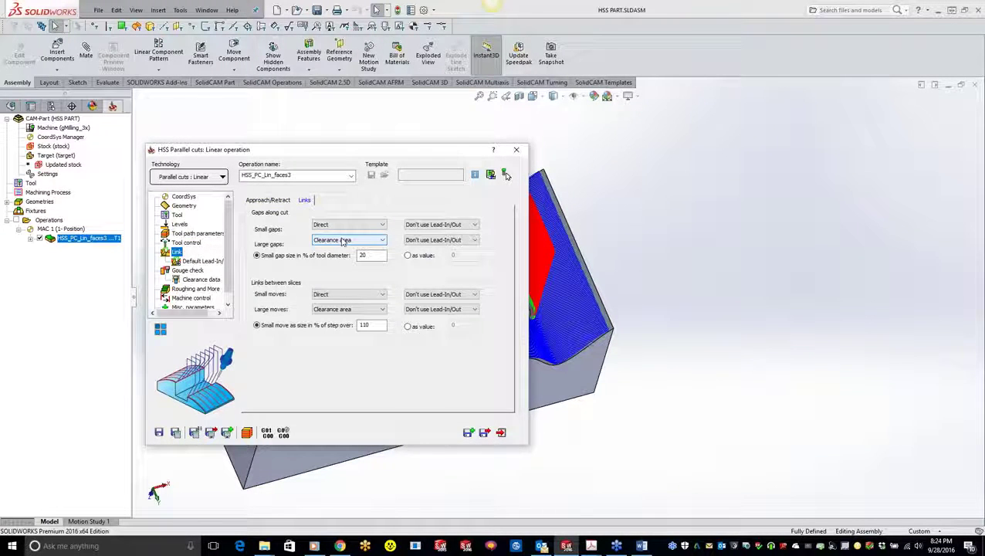
pyautogui.click(348, 309)
pyautogui.click(338, 345)
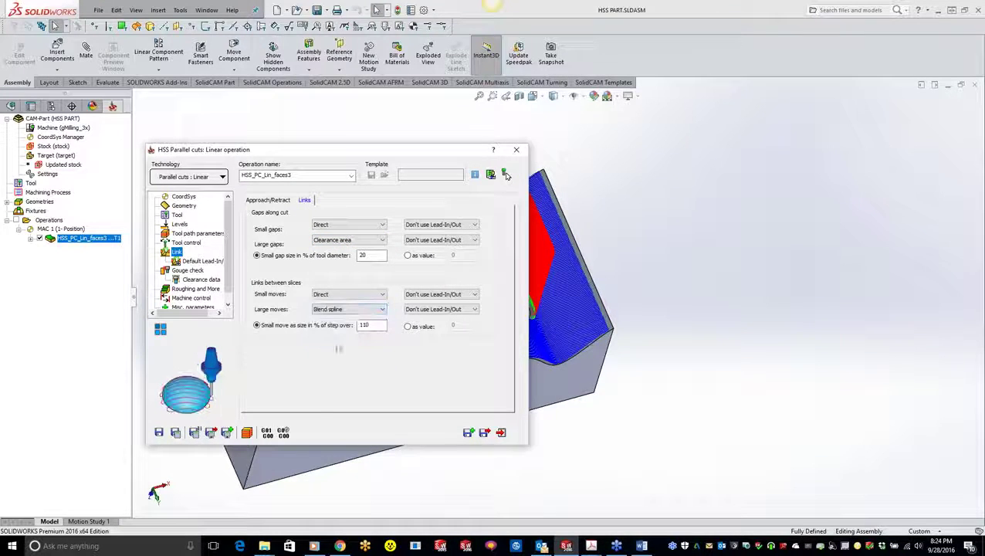
pyautogui.click(505, 174)
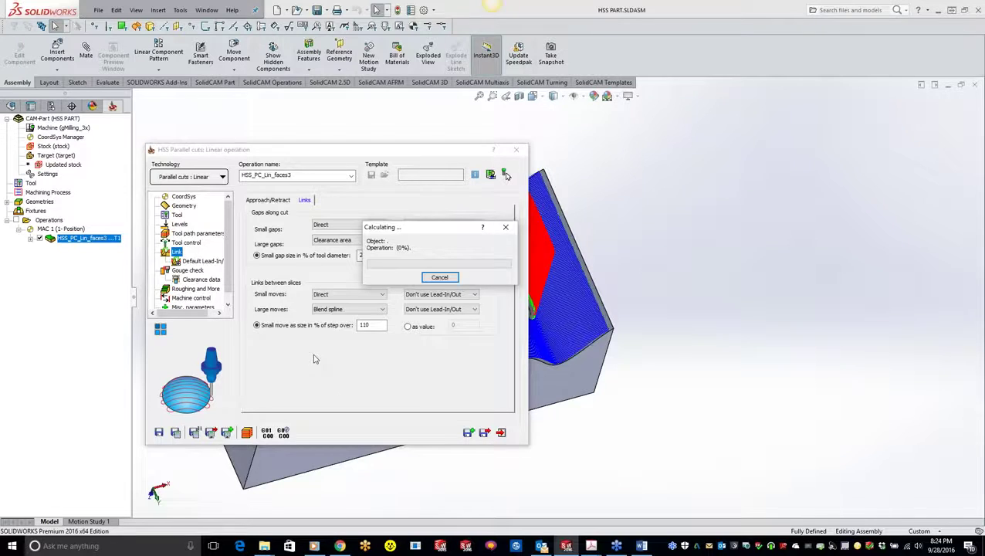
# Step: Set large gaps to Direct, regenerate, and orbit the model to inspect the new links
pyautogui.click(348, 240)
pyautogui.click(332, 248)
pyautogui.click(505, 175)
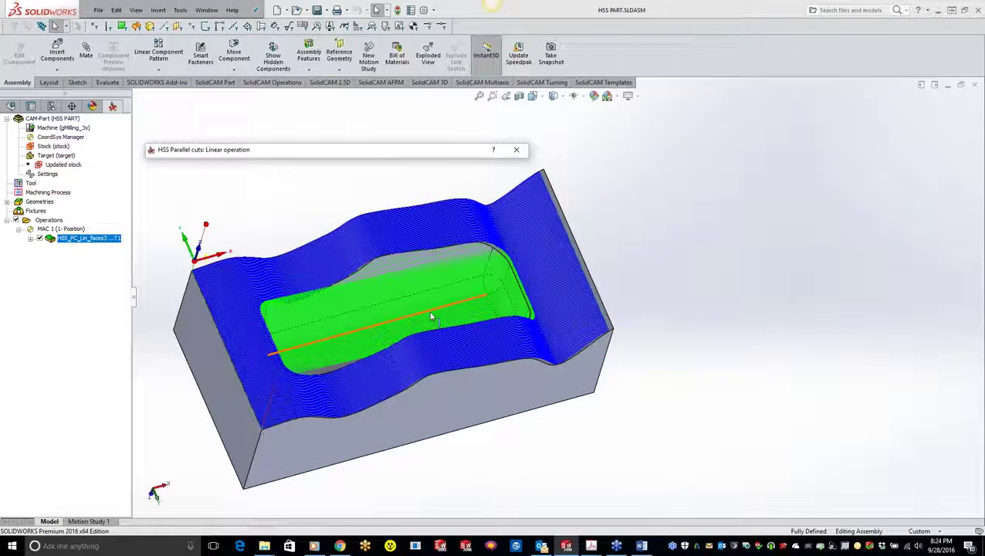
pyautogui.moveTo(475, 297); pyautogui.dragTo(539, 324, button='middle')
pyautogui.scroll(-3, 455, 332)
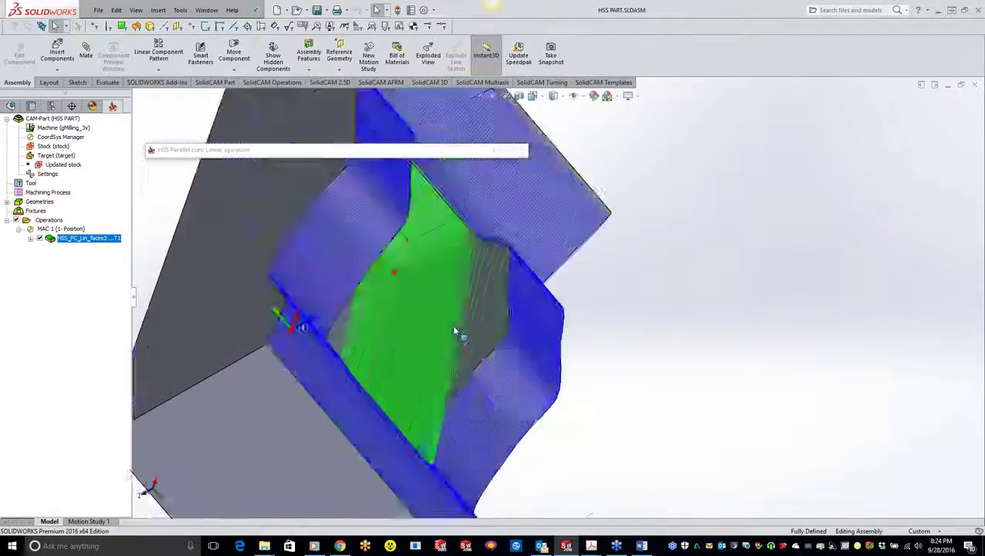
pyautogui.scroll(-3, 456, 332)
pyautogui.moveTo(578, 262); pyautogui.dragTo(585, 130, button='middle')
pyautogui.moveTo(615, 201); pyautogui.dragTo(581, 245, button='middle')
pyautogui.scroll(4, 581, 245)
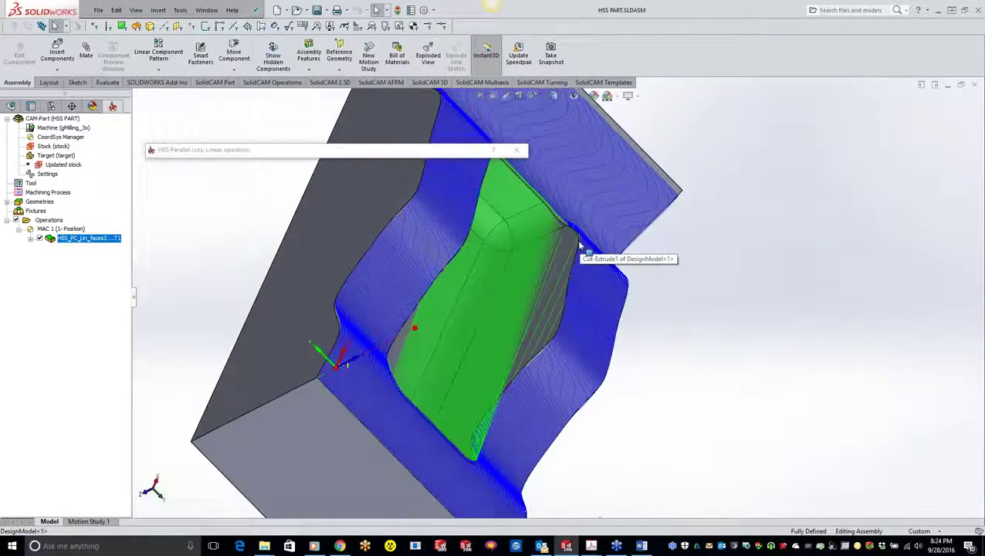
pyautogui.moveTo(528, 307); pyautogui.dragTo(438, 205, button='middle')
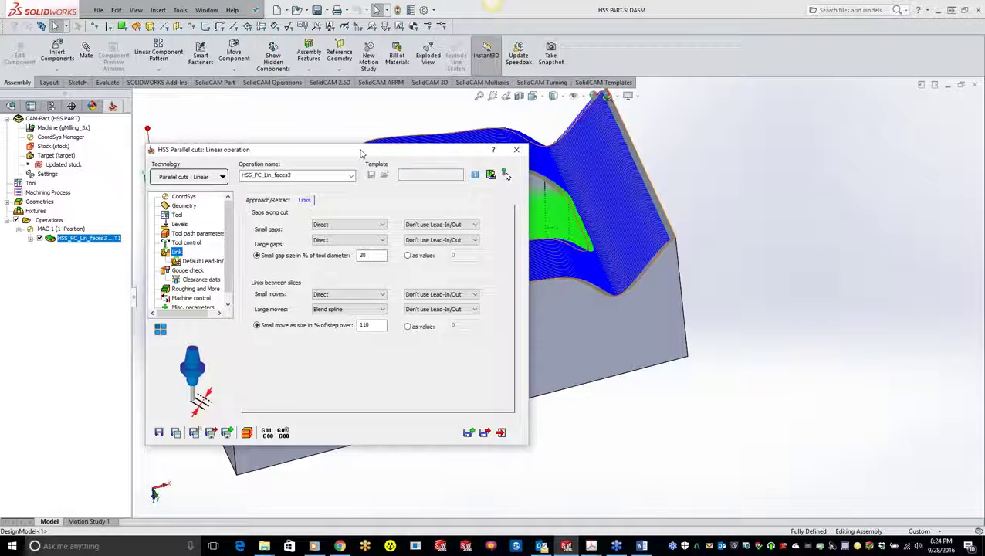
# Step: Enable Gouge 1 with the Retract tool strategy and stop it checking check surfaces
pyautogui.click(189, 271)
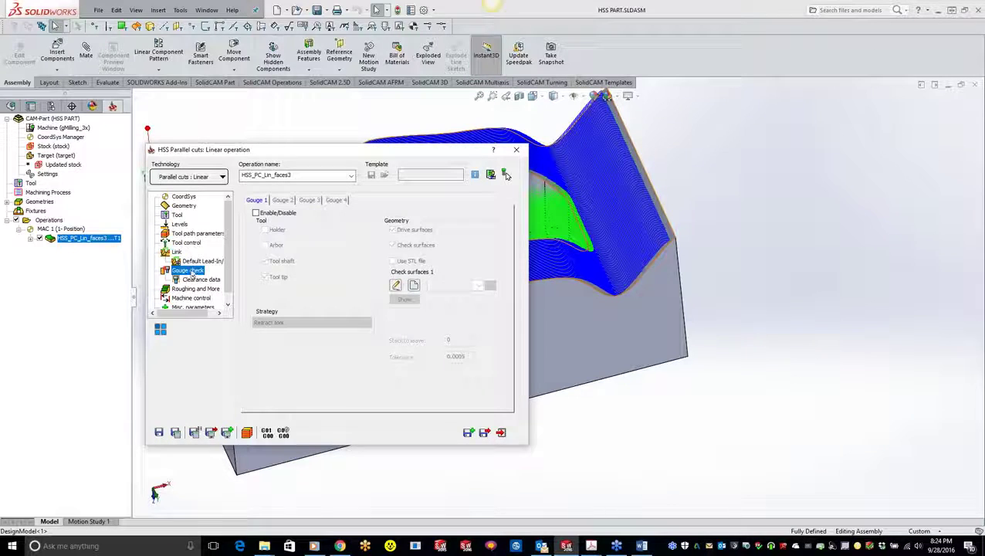
pyautogui.click(257, 214)
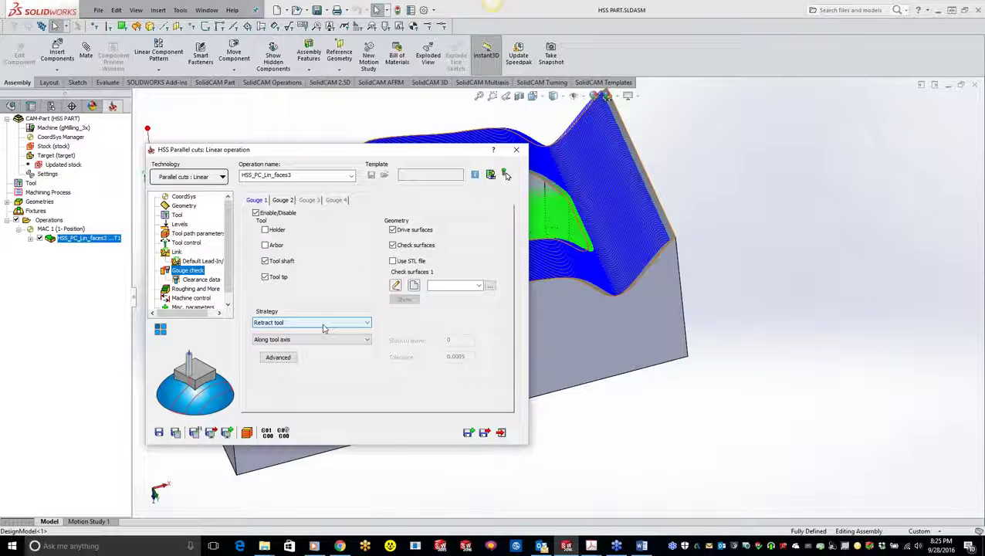
pyautogui.click(323, 328)
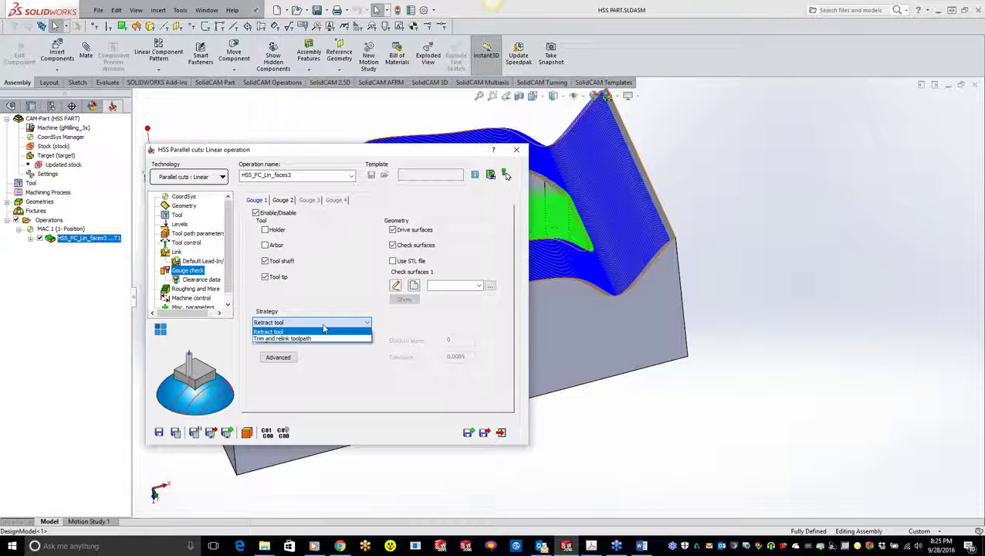
pyautogui.click(324, 330)
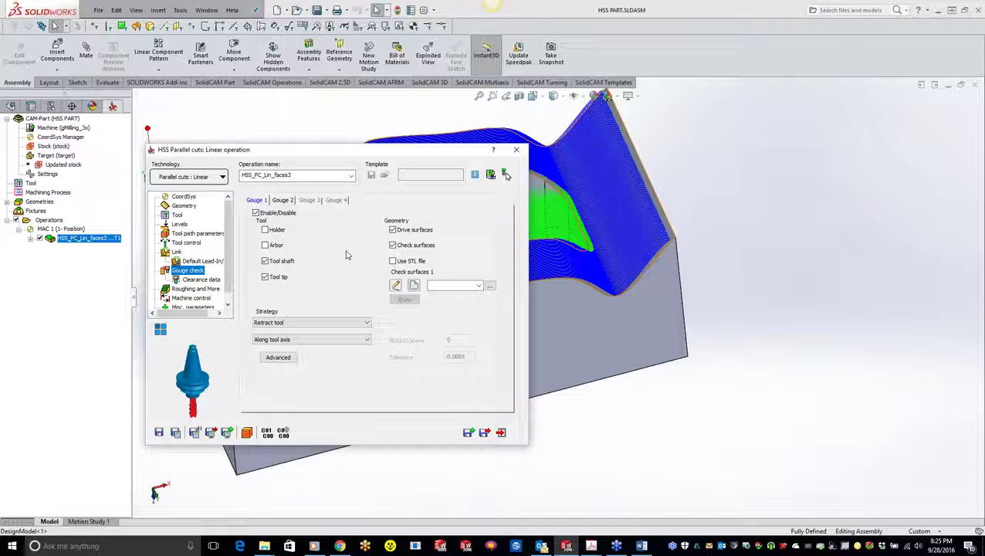
pyautogui.click(393, 246)
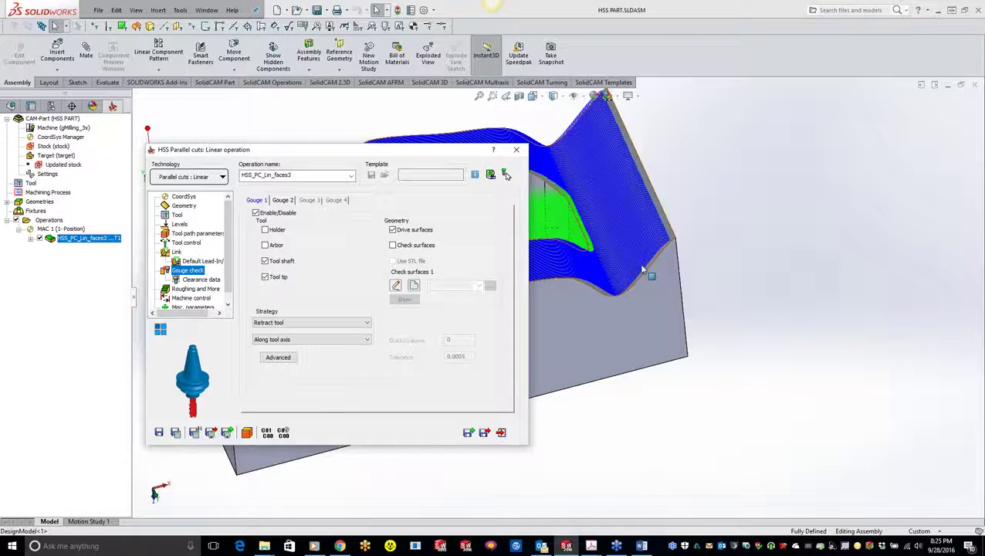
# Step: Enable Gouge 2 against the faces1 check surfaces, excluding drive surfaces
pyautogui.click(284, 201)
pyautogui.click(257, 215)
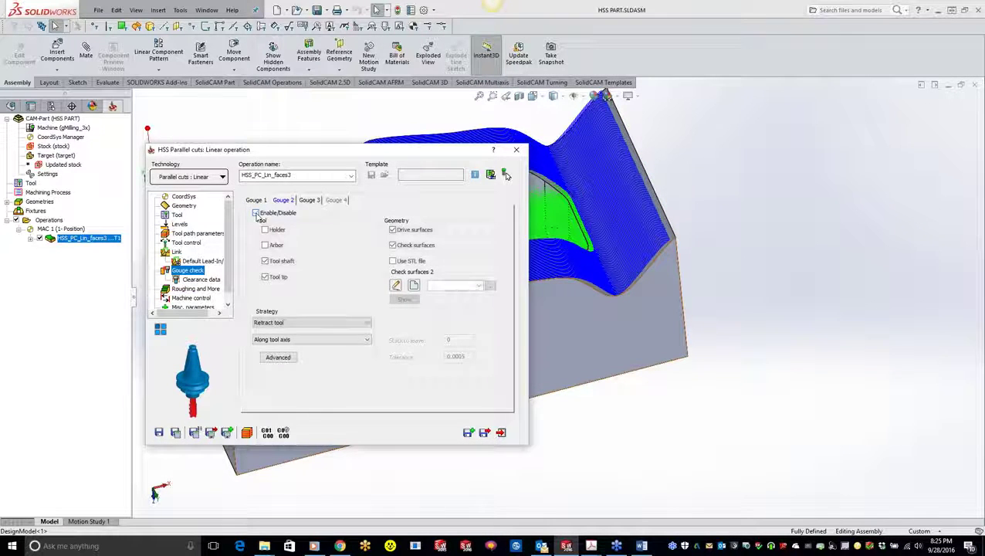
pyautogui.click(392, 230)
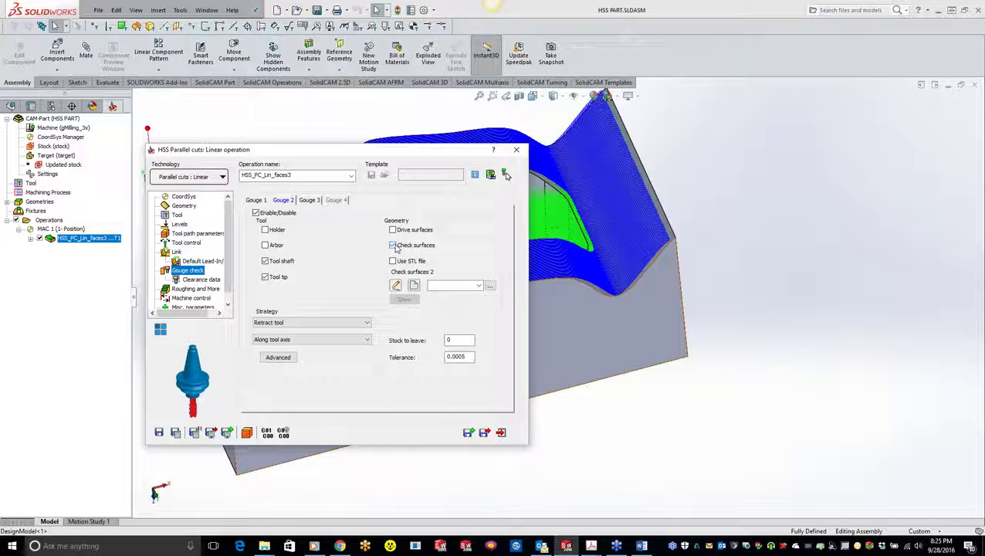
pyautogui.click(489, 286)
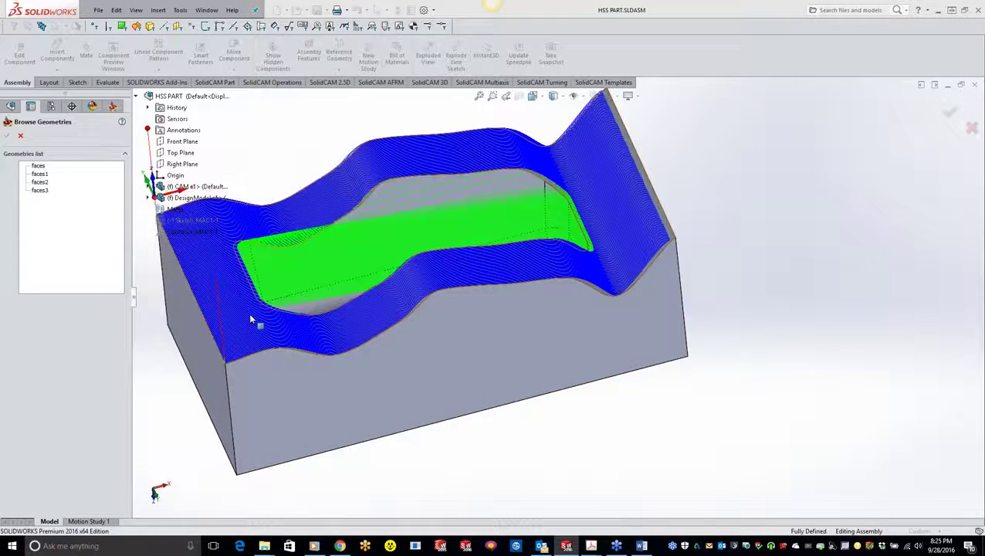
pyautogui.click(39, 182)
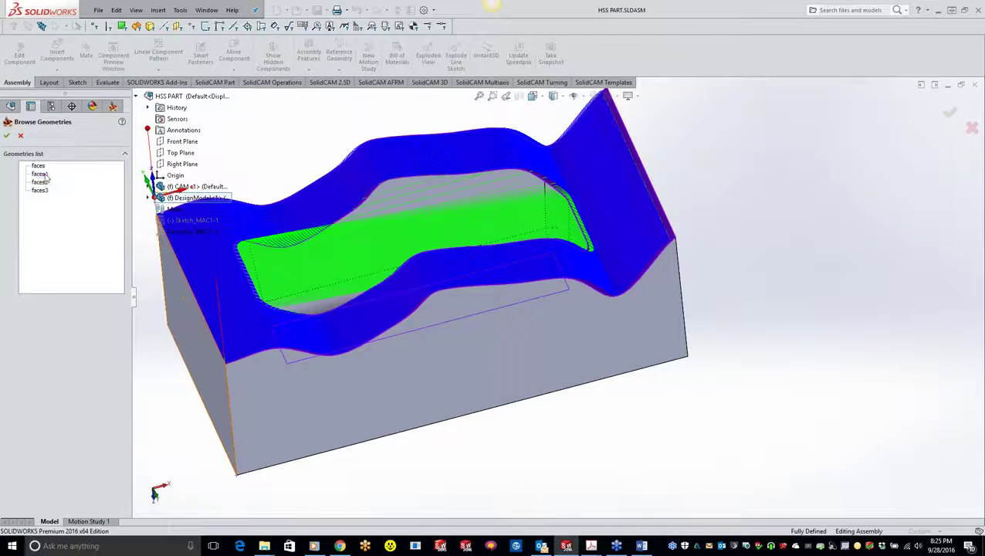
pyautogui.click(39, 174)
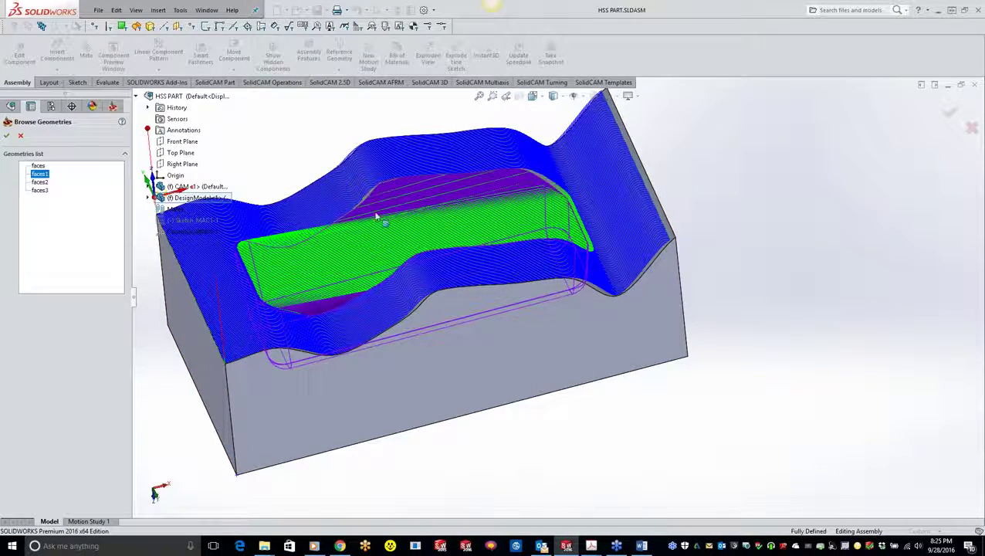
pyautogui.moveTo(435, 213)
pyautogui.mouseDown(button='middle')
pyautogui.moveTo(440, 402)
pyautogui.moveTo(458, 345)
pyautogui.moveTo(529, 271)
pyautogui.mouseUp(button='middle')
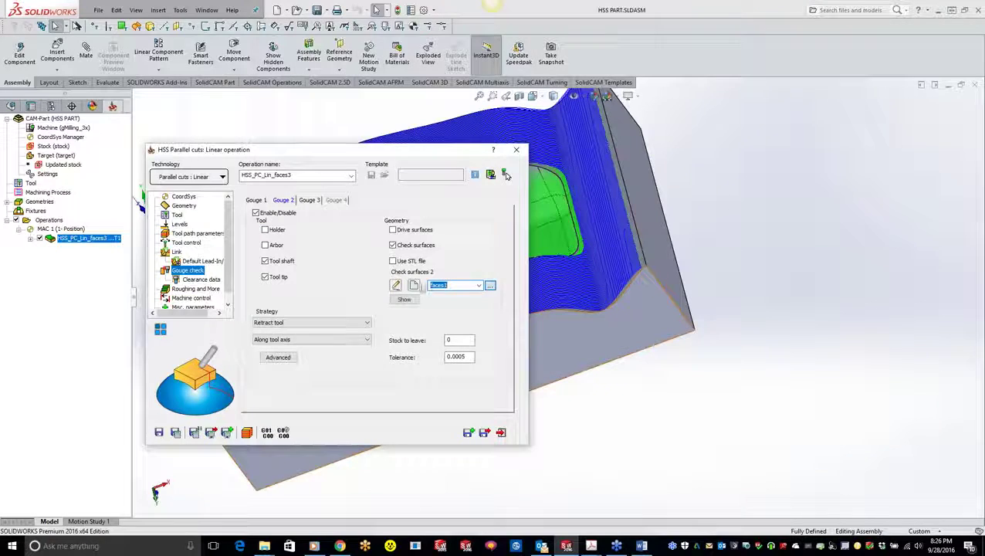
pyautogui.moveTo(586, 281); pyautogui.dragTo(534, 291, button='middle')
pyautogui.scroll(-3, 539, 294)
pyautogui.scroll(3, 536, 295)
pyautogui.scroll(-3, 531, 296)
pyautogui.scroll(-3, 531, 295)
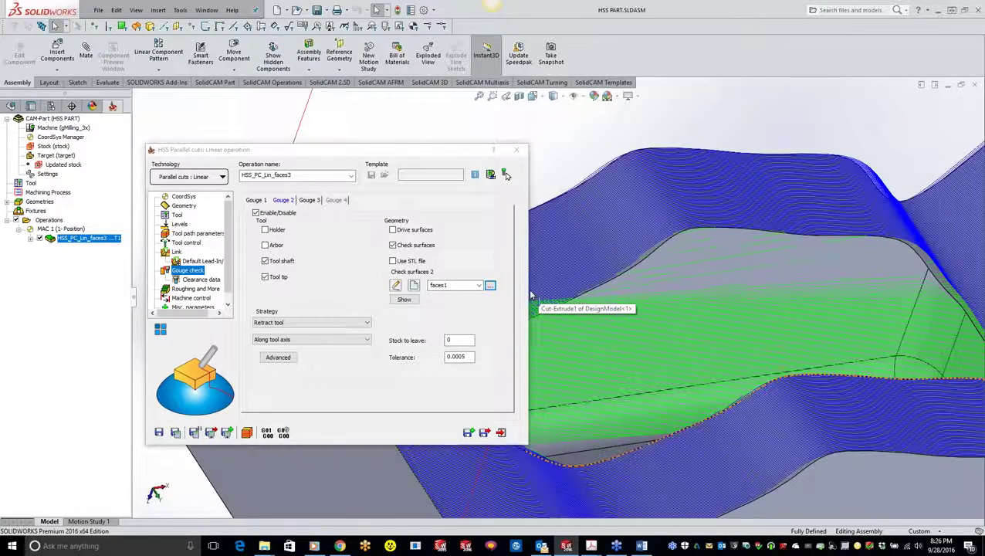
pyautogui.scroll(5, 531, 294)
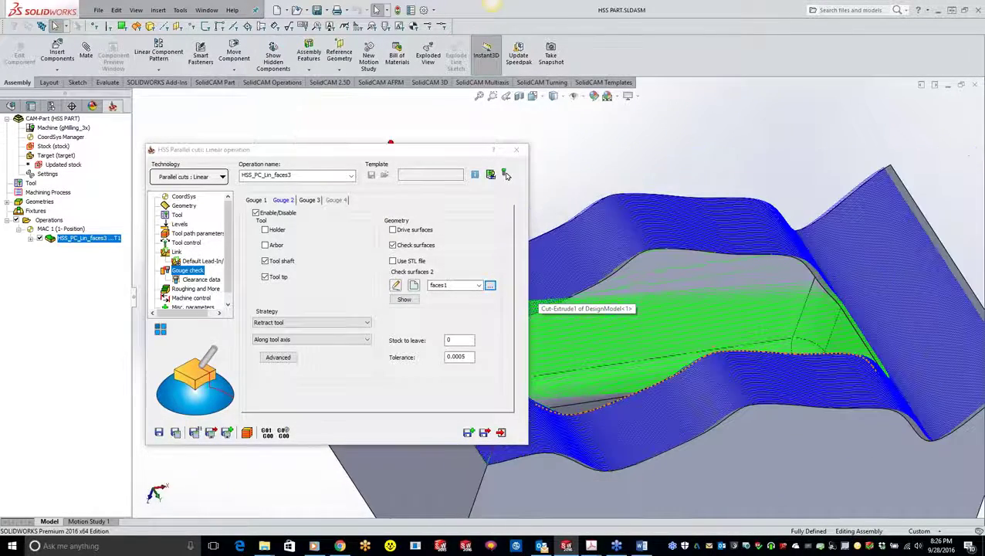
# Step: Recalculate the linear finishing toolpath with gouge checking and inspect the result
pyautogui.click(176, 433)
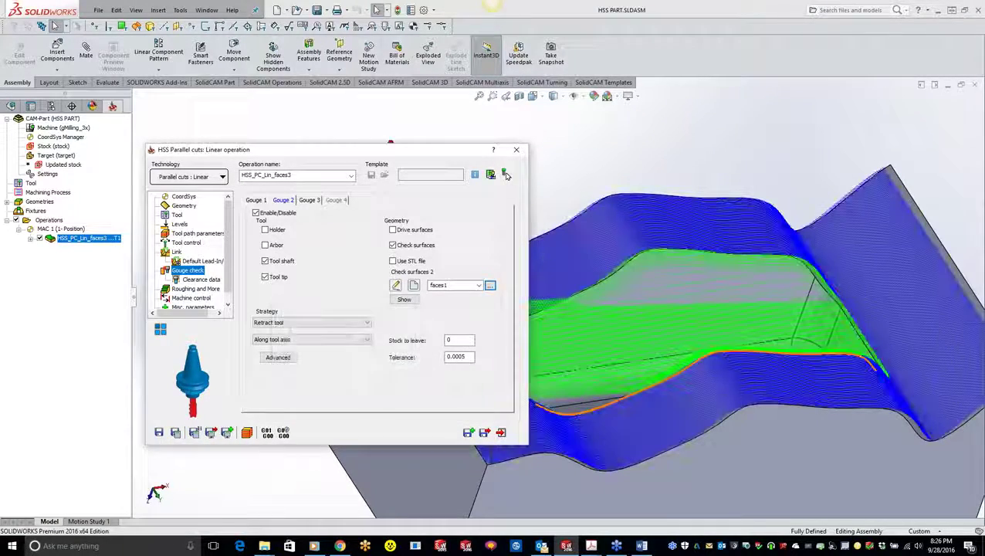
pyautogui.moveTo(752, 364); pyautogui.dragTo(566, 350, button='middle')
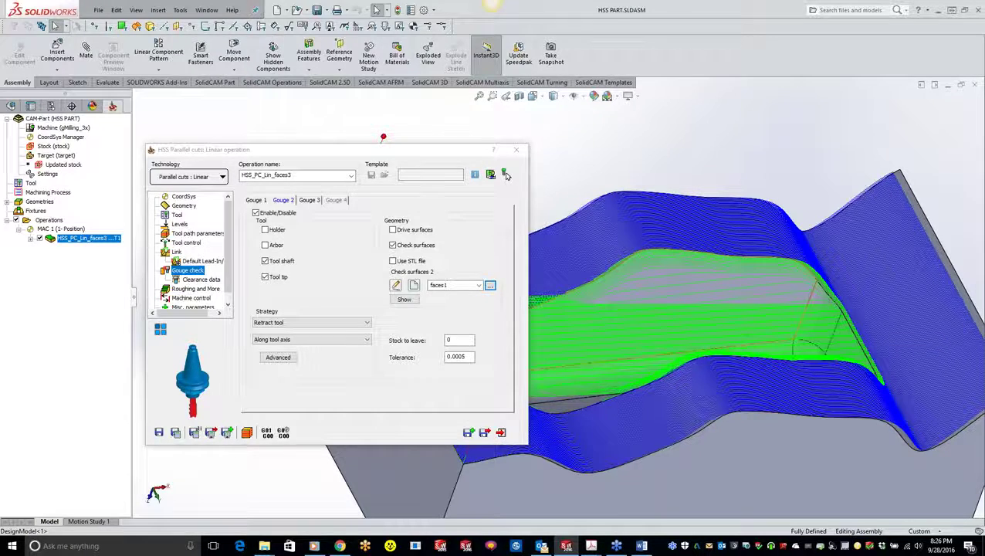
pyautogui.hotkey('ctrl', '7')
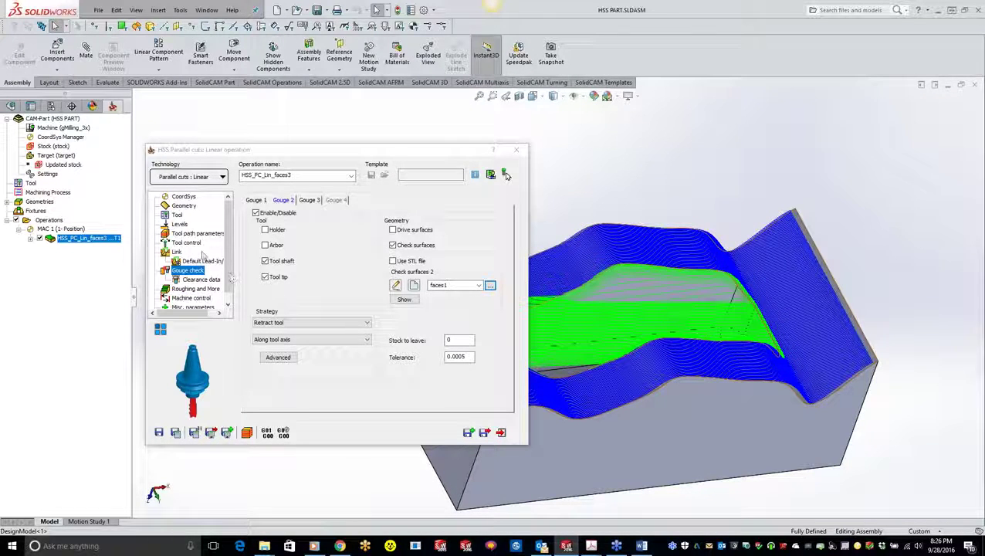
# Step: Enter a 90° cut angle on the Geometry page and zoom to check the toolpath lines
pyautogui.click(184, 206)
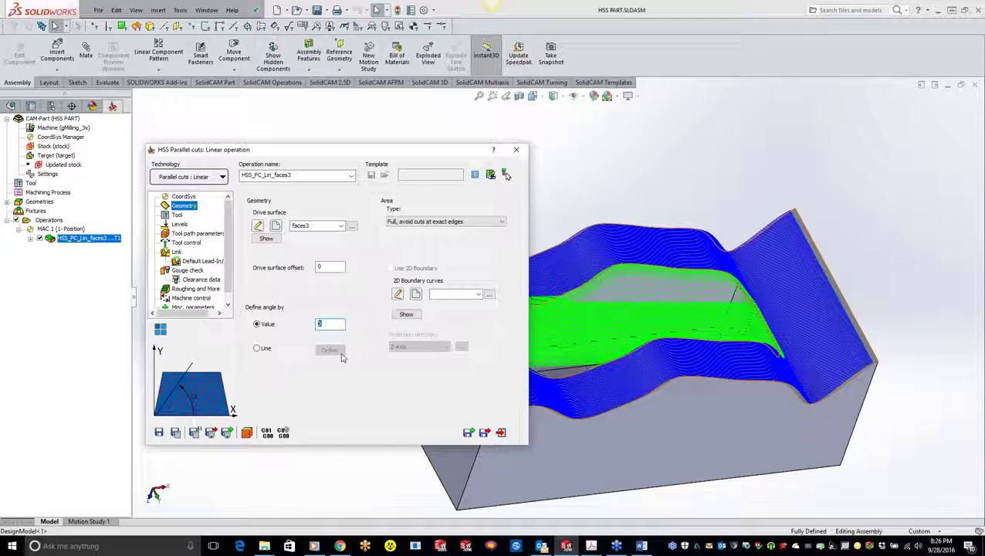
pyautogui.write('90')
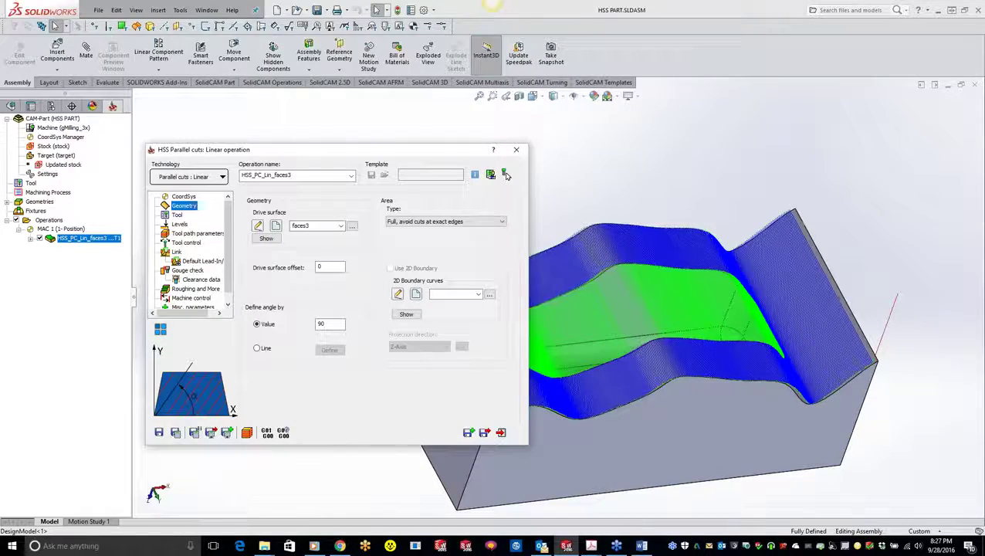
pyautogui.scroll(-5, 660, 305)
pyautogui.scroll(-6, 747, 279)
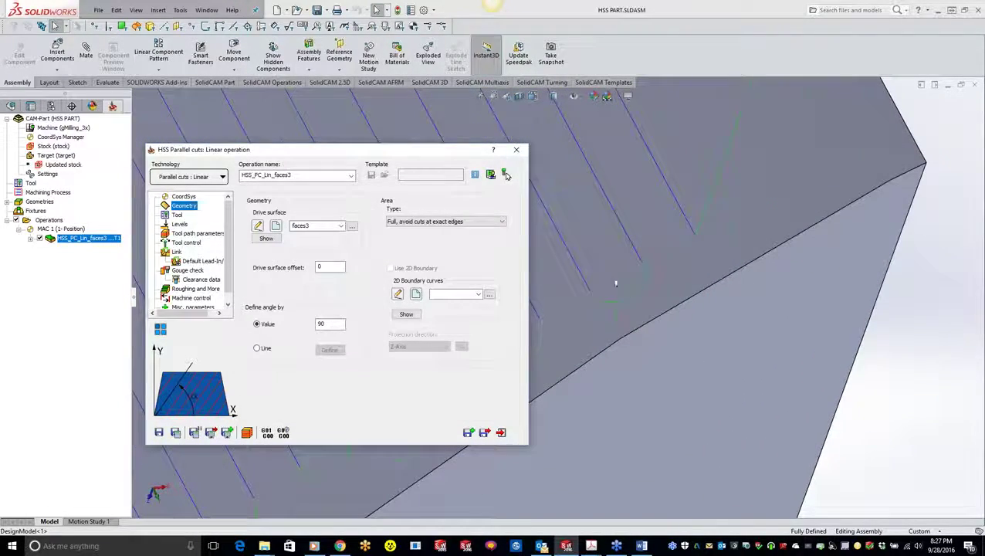
pyautogui.scroll(-2, 587, 296)
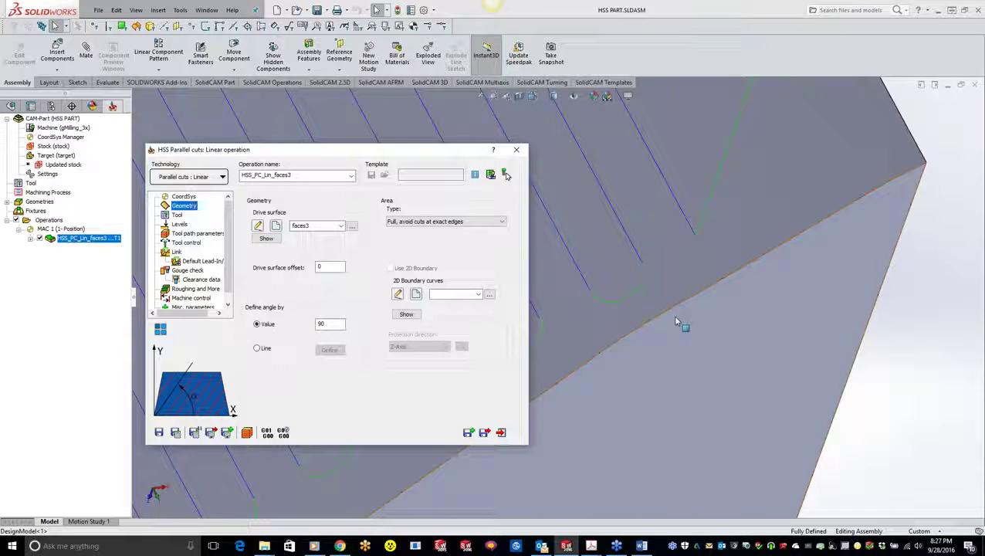
pyautogui.scroll(2, 670, 321)
pyautogui.scroll(4, 557, 294)
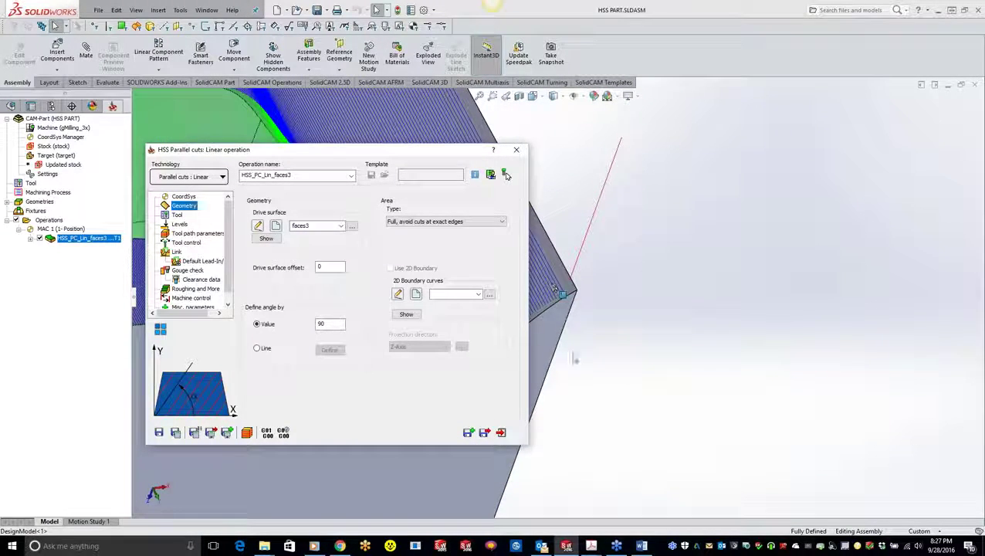
pyautogui.click(198, 233)
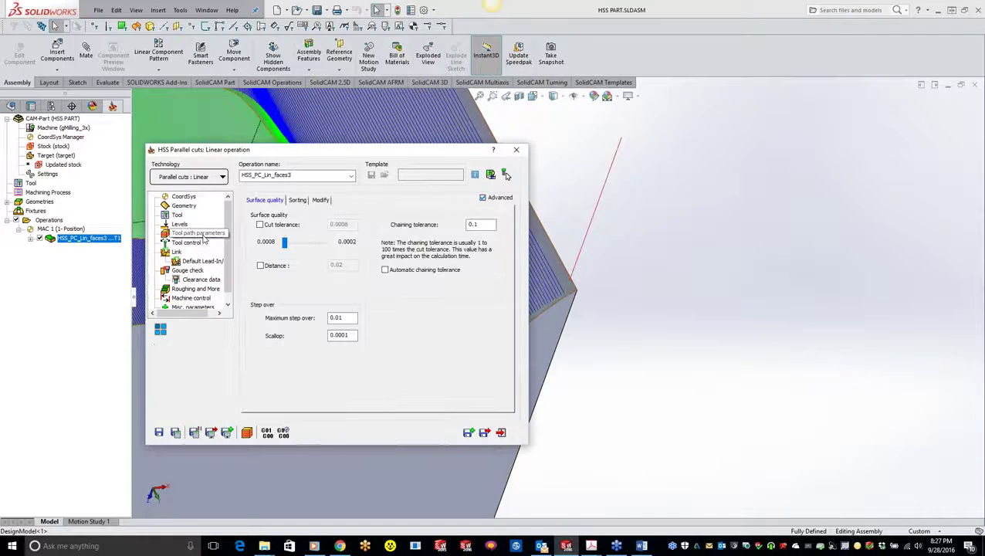
# Step: Review the Tool control settings, keeping the tool contact point at Auto
pyautogui.click(319, 200)
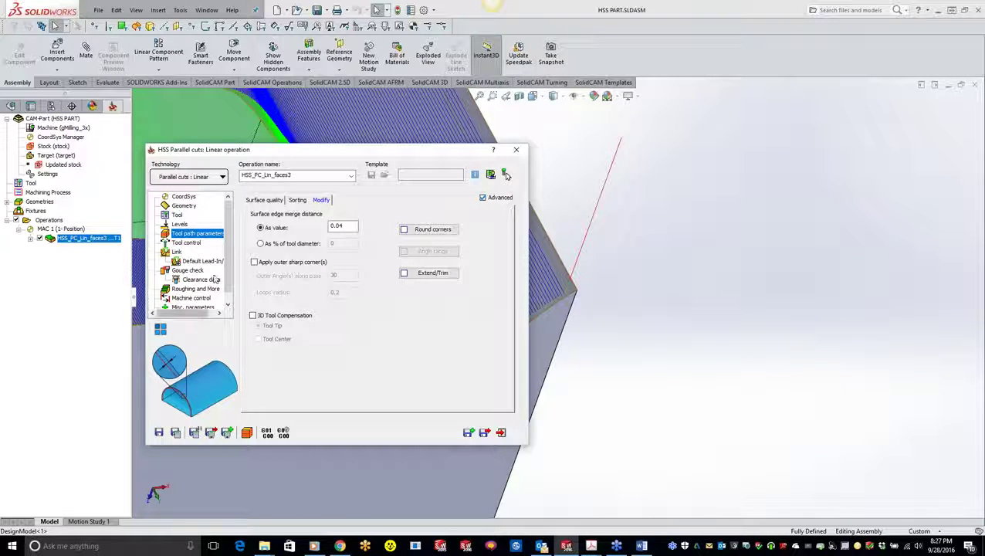
pyautogui.click(186, 243)
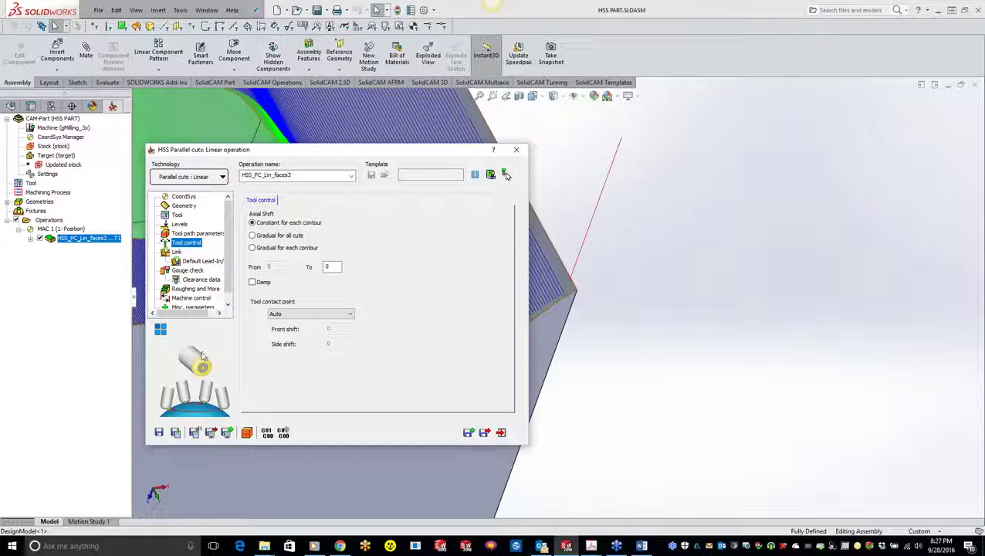
pyautogui.click(307, 315)
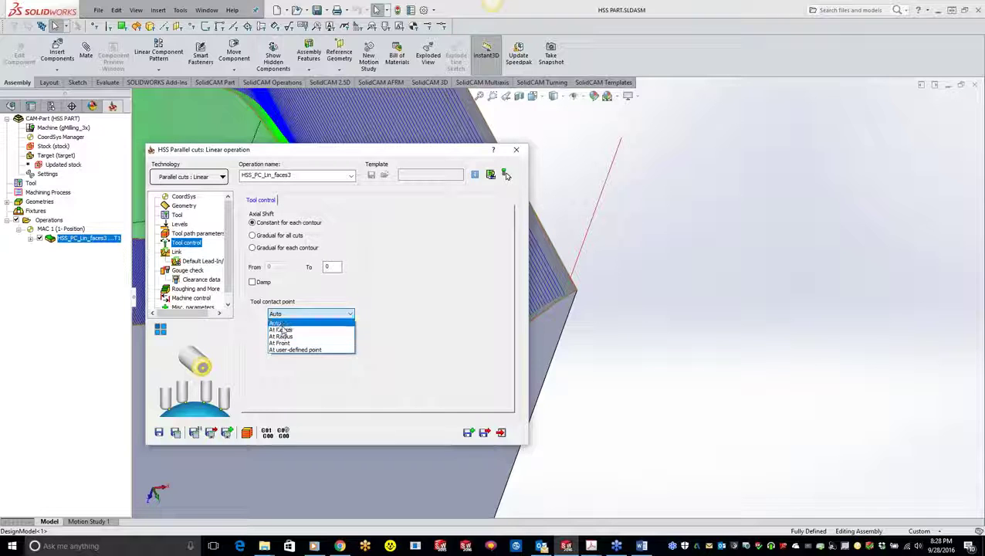
pyautogui.click(278, 323)
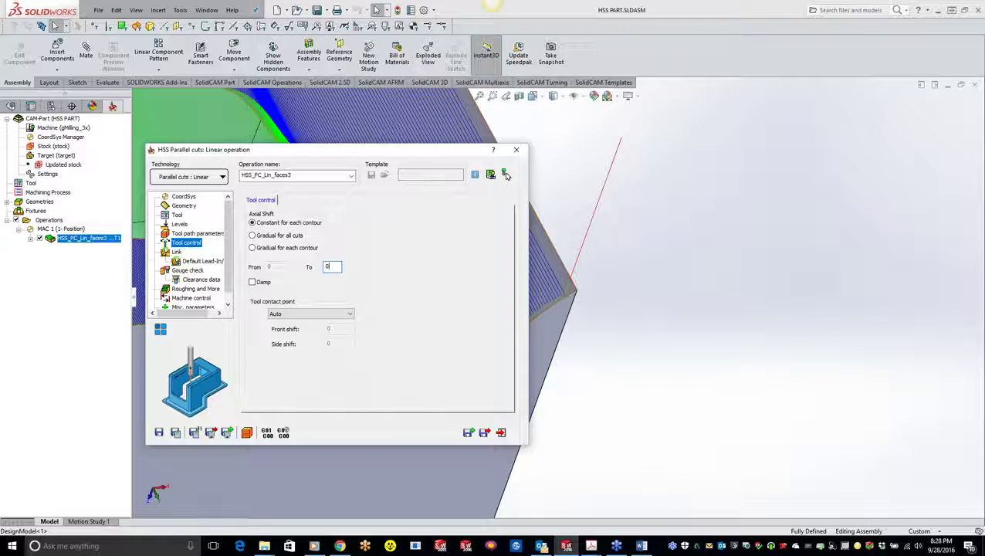
pyautogui.click(335, 266)
pyautogui.moveTo(459, 154); pyautogui.dragTo(670, 124)
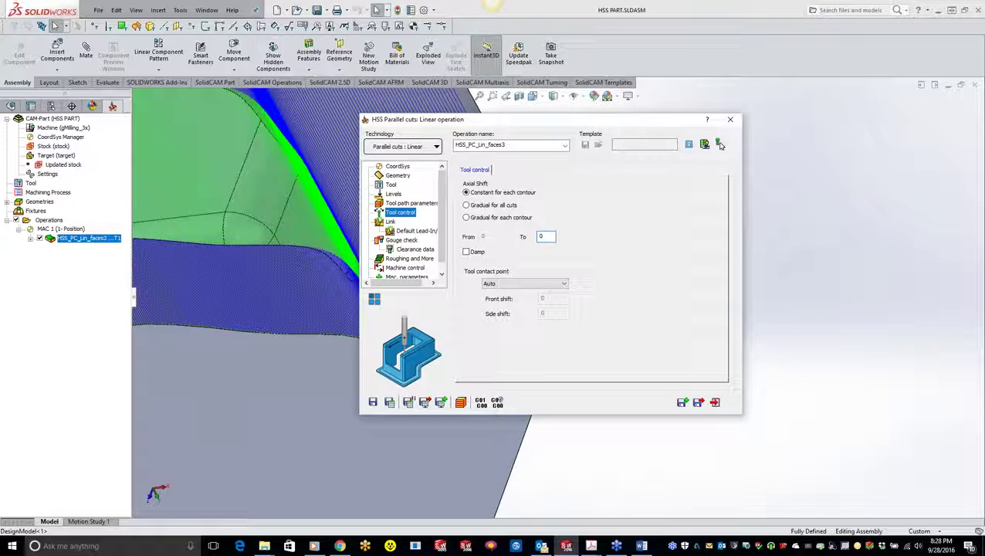
pyautogui.click(461, 403)
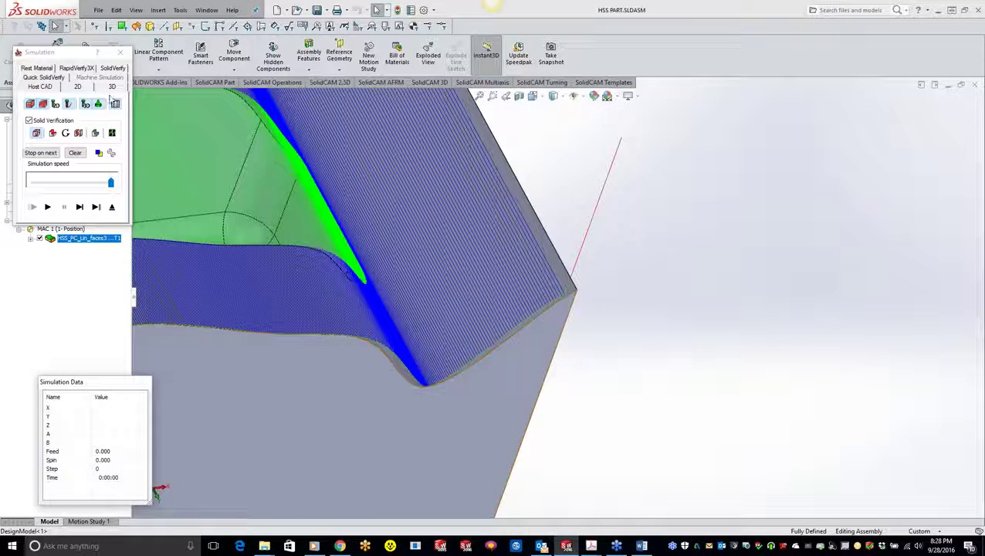
# Step: Play the SolidVerify simulation of the wavy top, then close it and the operation dialog
pyautogui.click(112, 68)
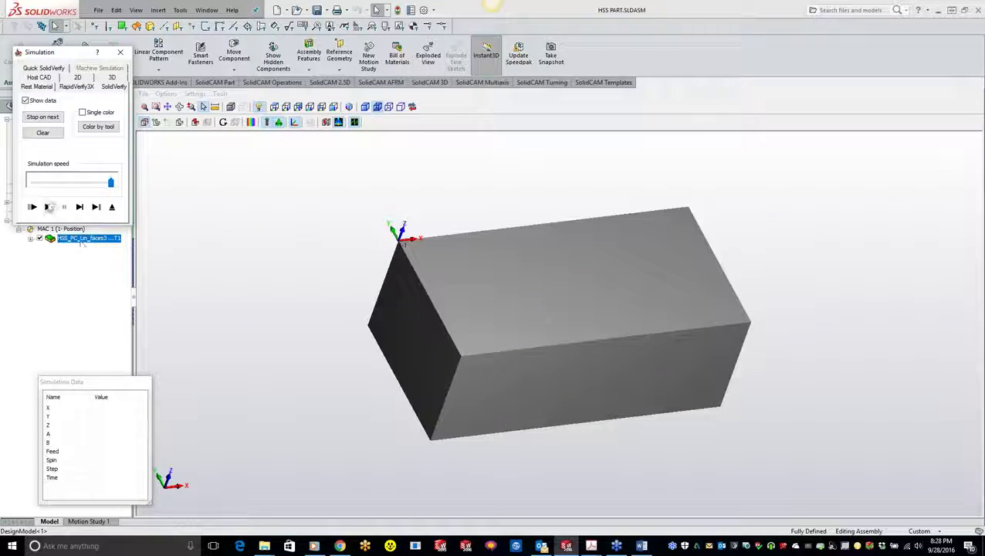
pyautogui.click(48, 206)
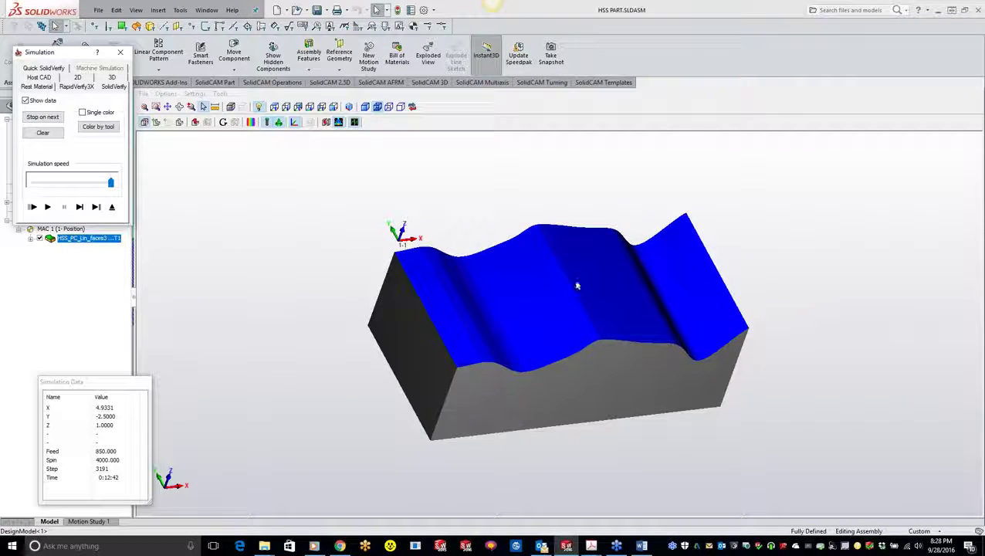
pyautogui.moveTo(594, 284)
pyautogui.mouseDown(button='middle')
pyautogui.moveTo(576, 288)
pyautogui.moveTo(573, 301)
pyautogui.moveTo(589, 298)
pyautogui.moveTo(570, 280)
pyautogui.mouseUp(button='middle')
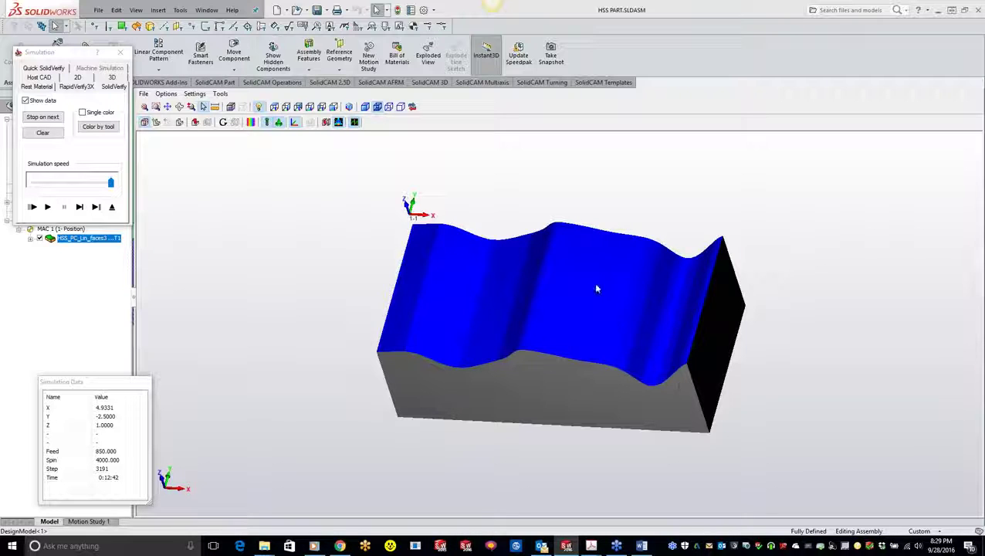
pyautogui.click(120, 51)
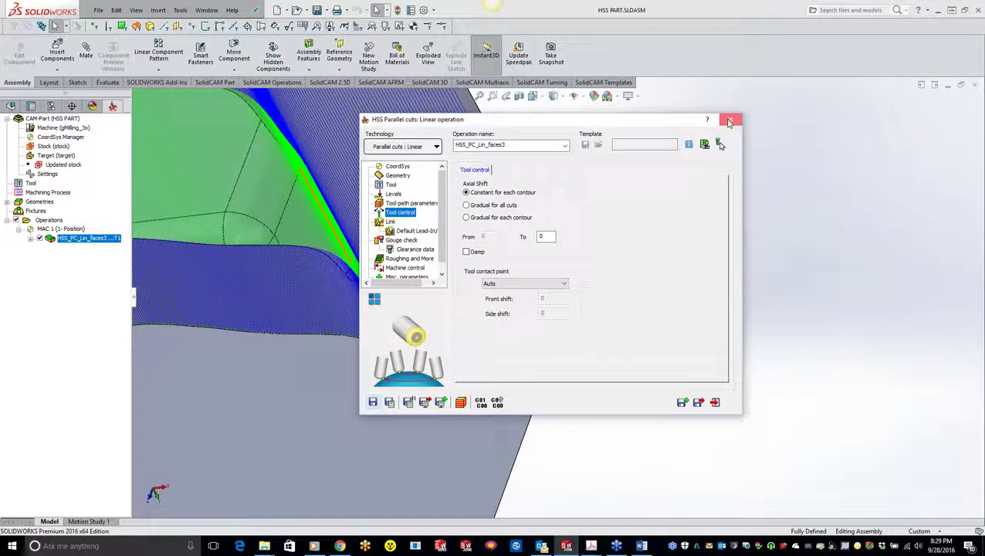
pyautogui.click(730, 119)
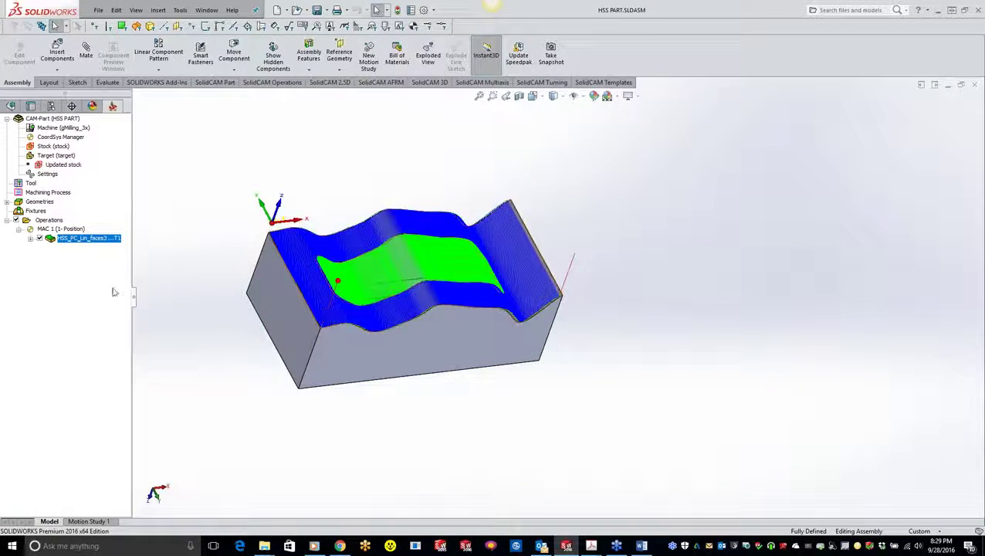
# Step: Hide the HSS_PC_Lin_faces3 toolpath and view the part normal to the pocket floor
pyautogui.click(39, 238)
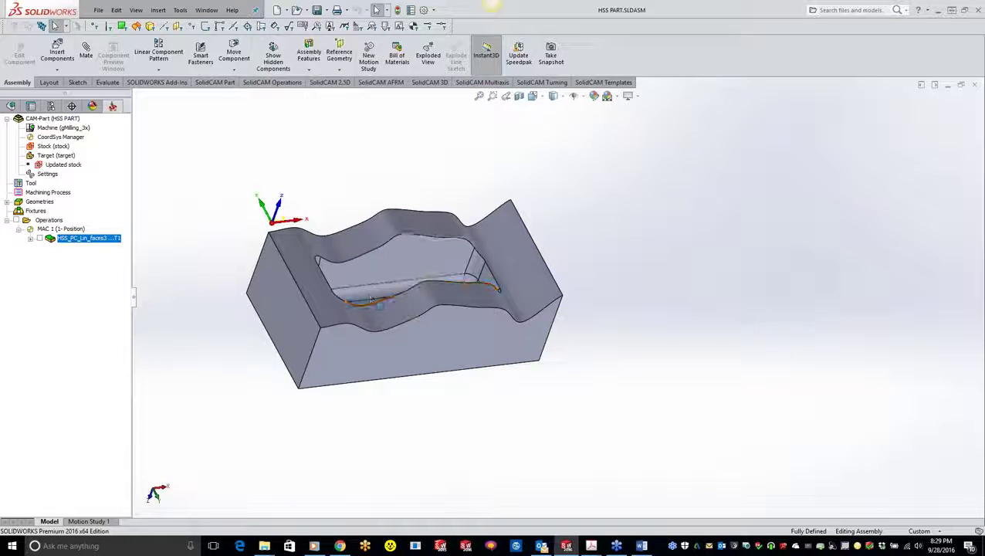
pyautogui.moveTo(374, 319); pyautogui.dragTo(362, 315, button='middle')
pyautogui.click(362, 315)
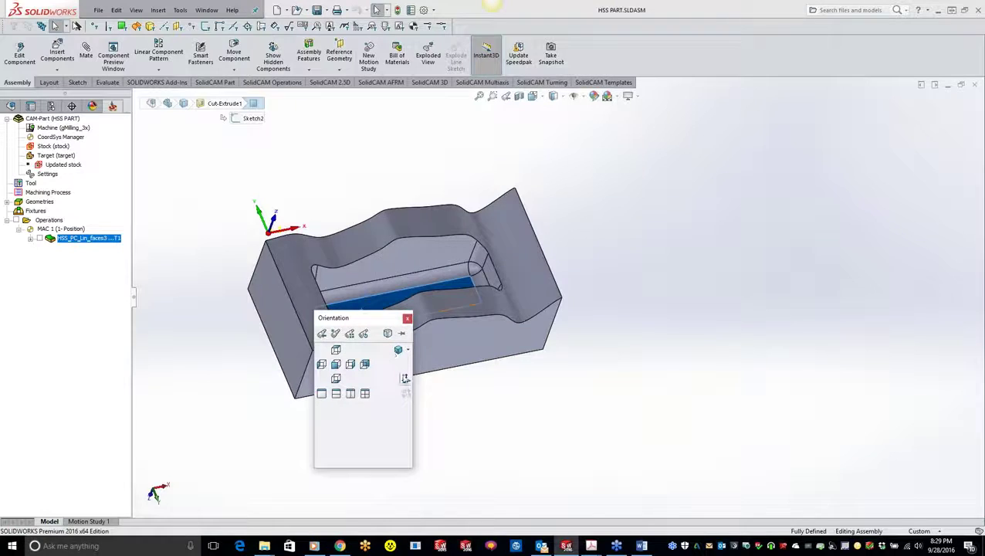
pyautogui.click(392, 369)
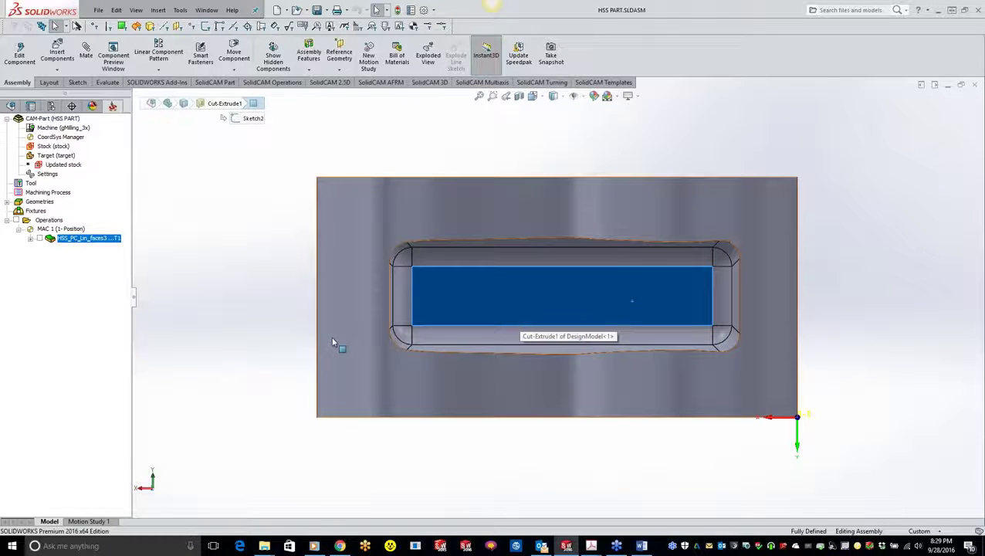
pyautogui.rightClick(92, 239)
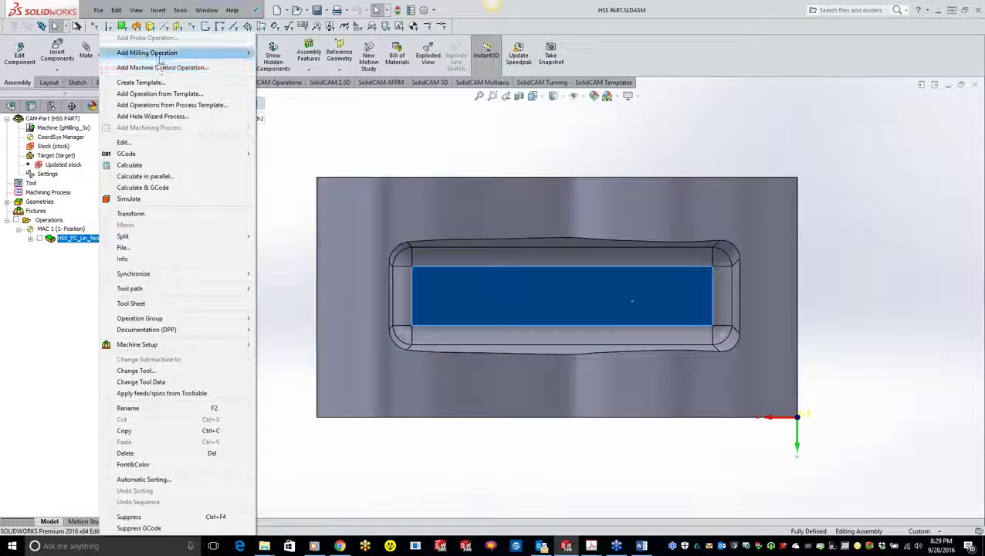
# Step: Create an iMachining roughing operation on the contour geometry using end mill 2
pyautogui.moveTo(177, 52)
pyautogui.click(290, 52)
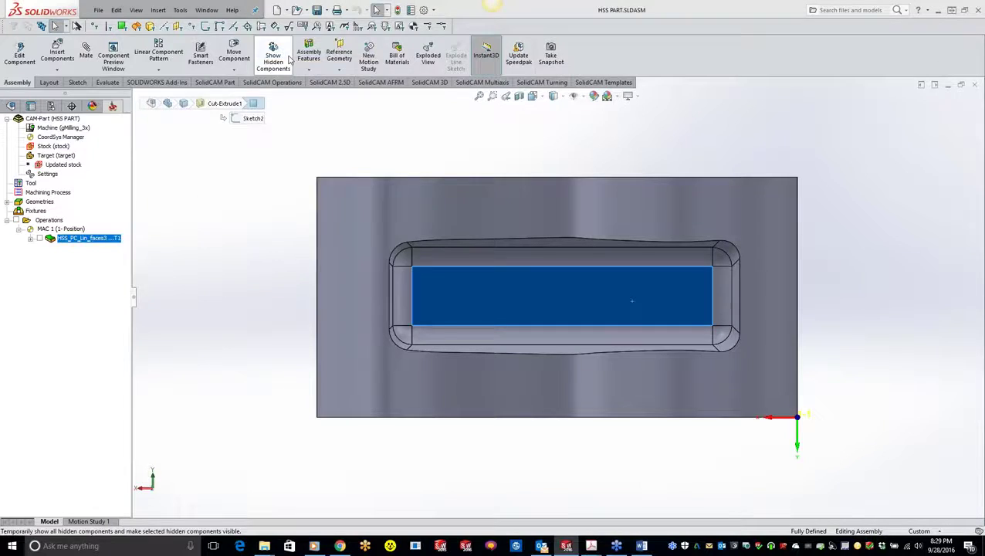
pyautogui.click(195, 124)
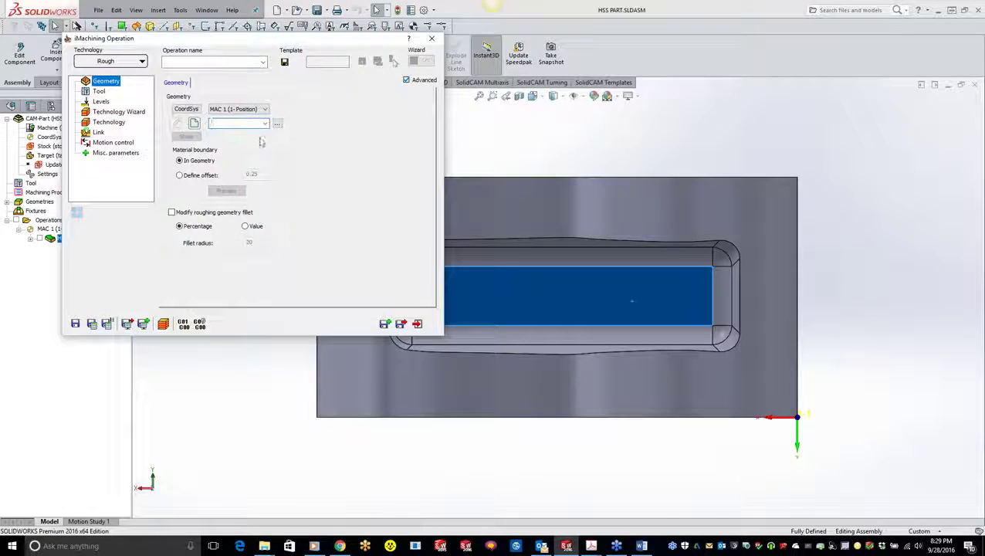
pyautogui.click(265, 126)
pyautogui.click(241, 134)
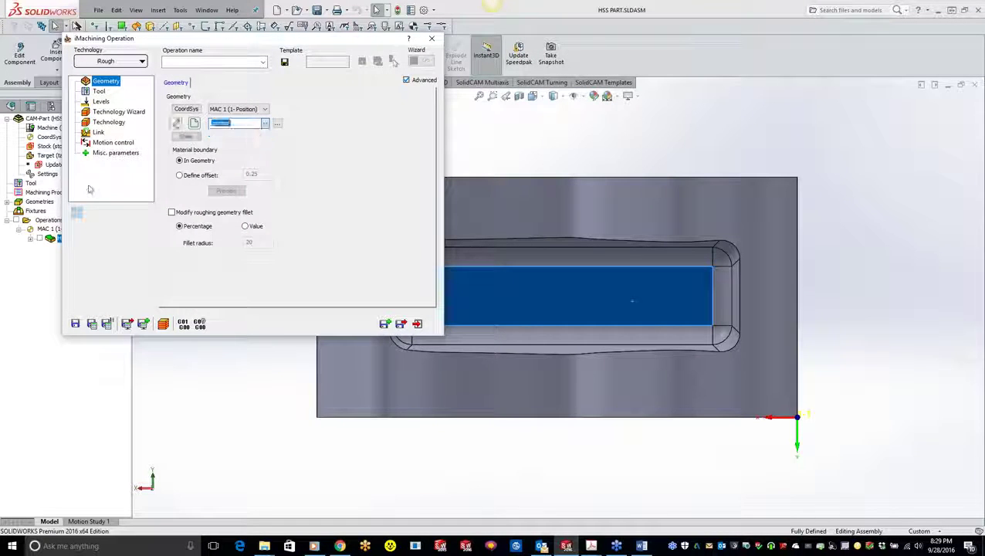
pyautogui.click(98, 91)
pyautogui.click(231, 237)
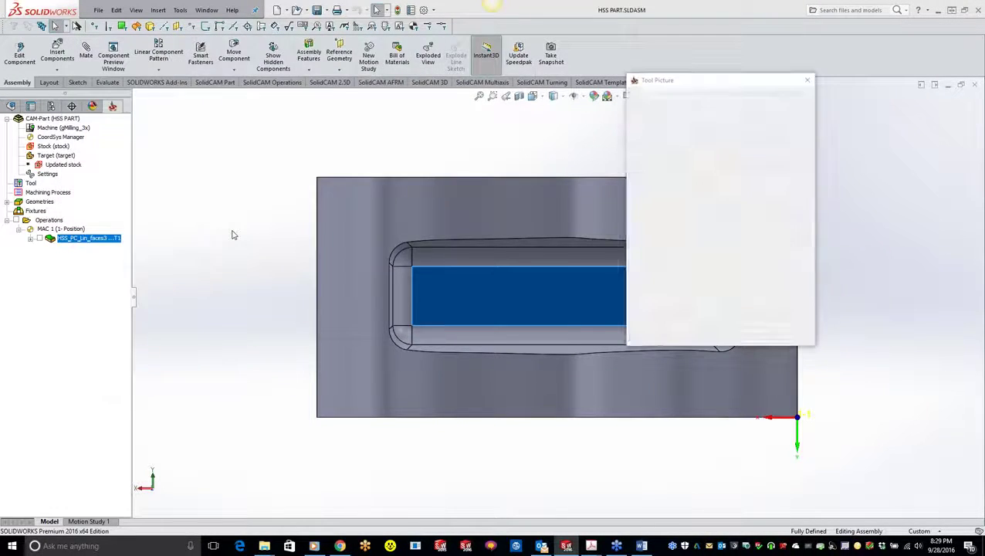
pyautogui.doubleClick(99, 118)
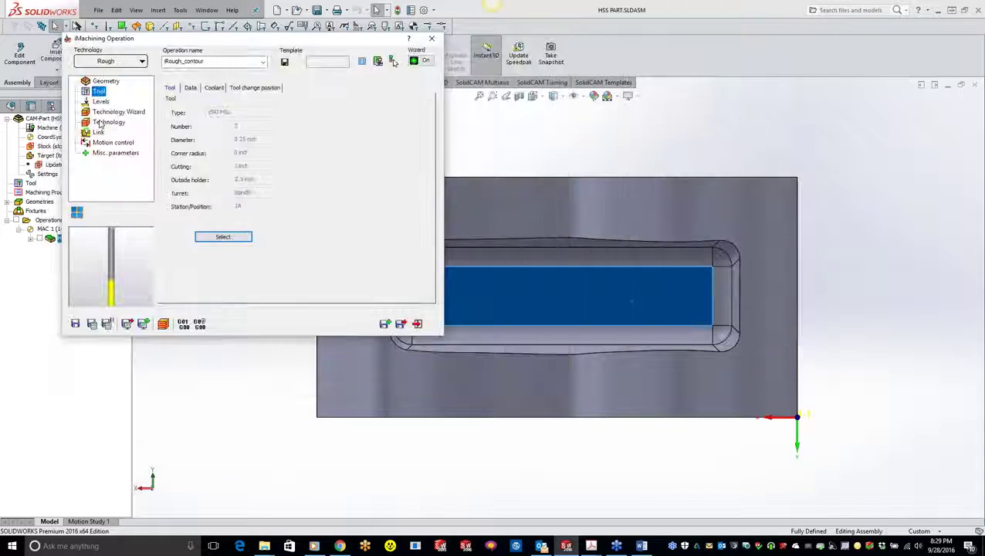
# Step: Pick the pocket floor as depth, enable Turbo Mode, and calculate
pyautogui.click(101, 102)
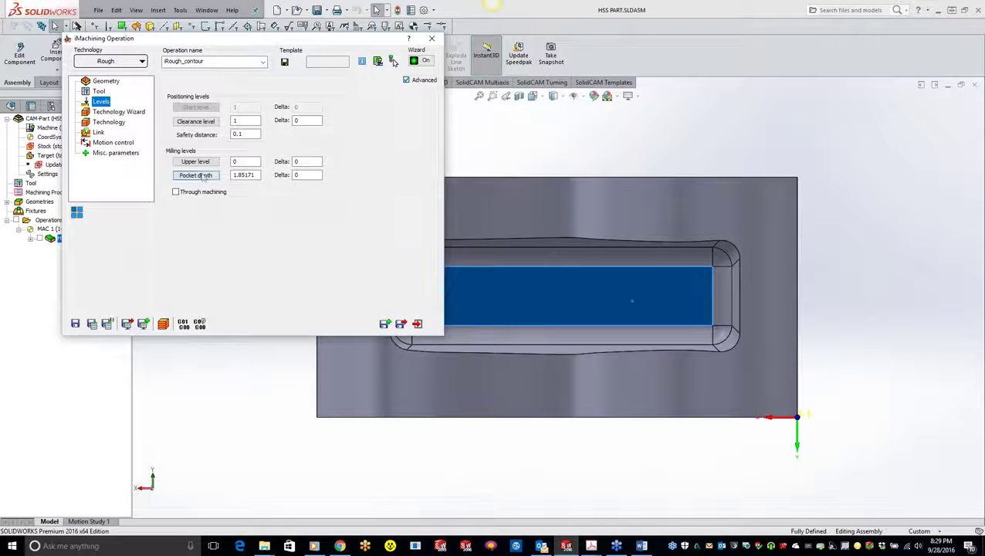
pyautogui.click(193, 176)
pyautogui.click(479, 289)
pyautogui.click(6, 135)
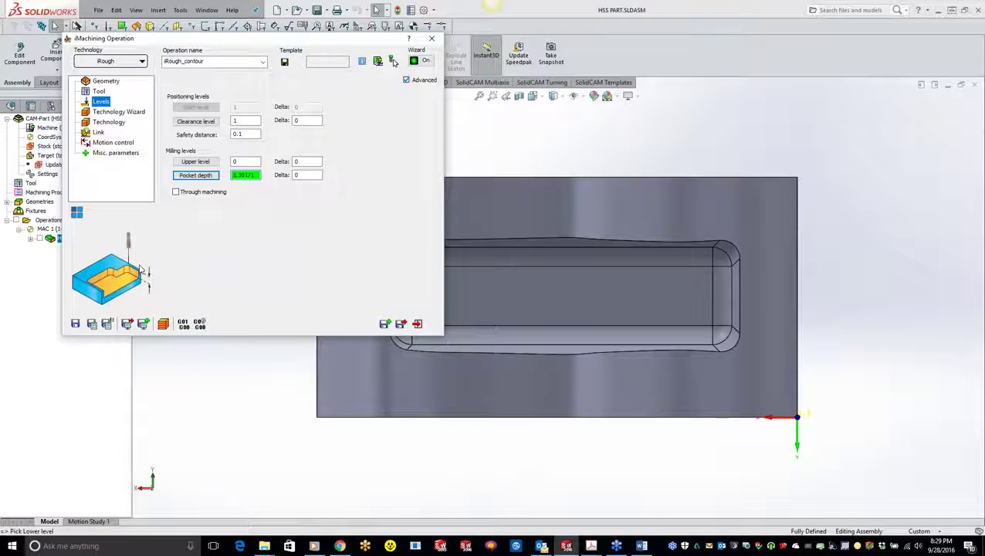
pyautogui.click(113, 113)
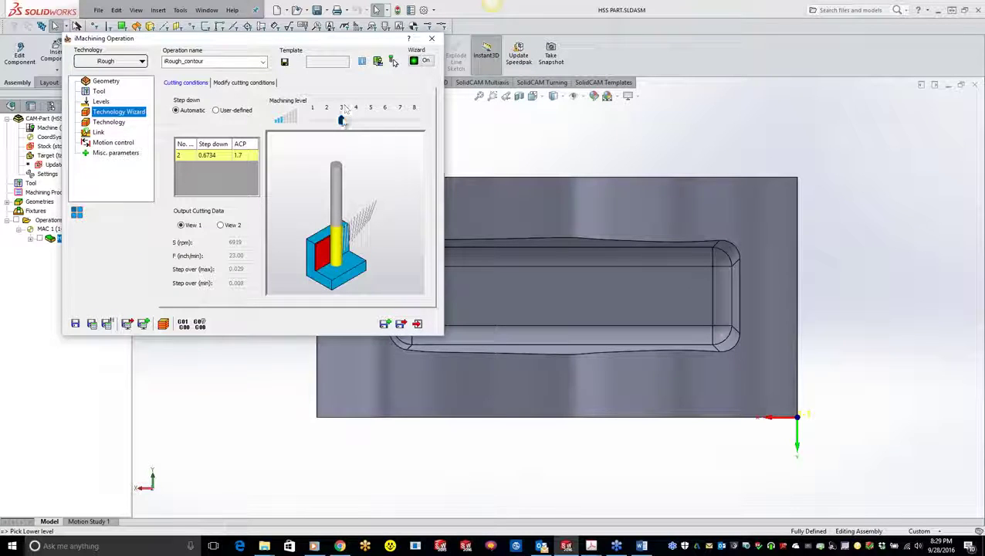
pyautogui.click(250, 83)
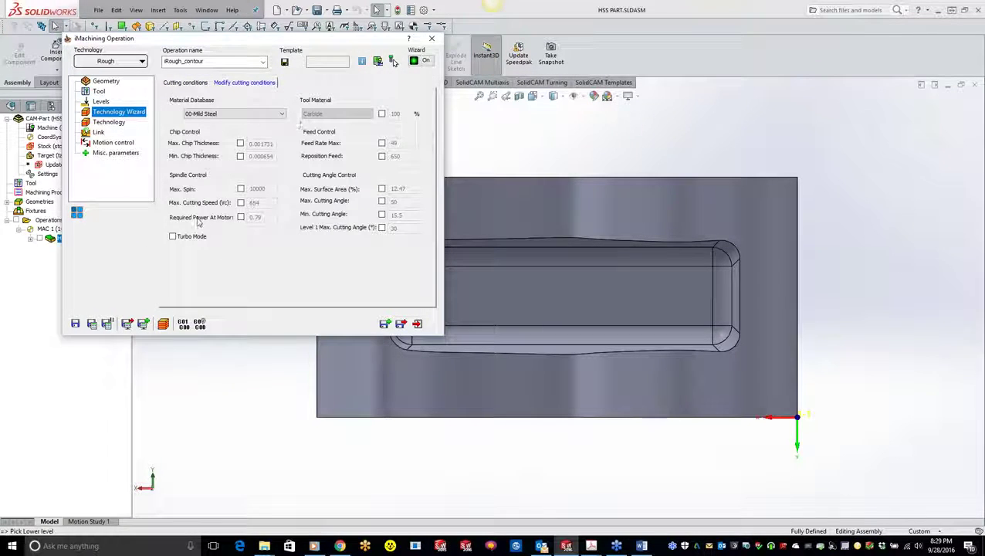
pyautogui.click(173, 237)
pyautogui.click(92, 325)
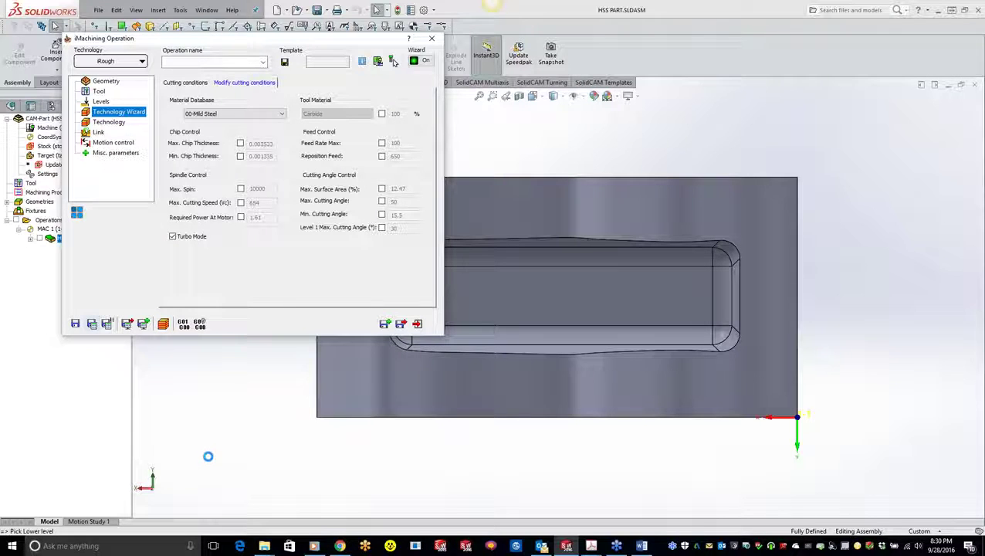
# Step: Set the floor offset to 0, recalculate, close the dialog and hide the toolpath
pyautogui.click(108, 122)
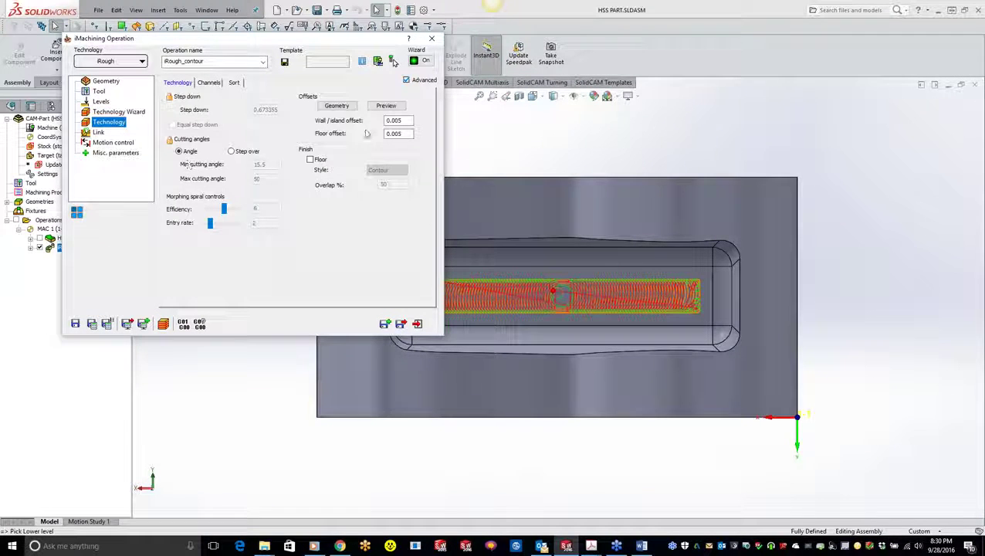
pyautogui.moveTo(410, 134); pyautogui.dragTo(376, 134)
pyautogui.write('0')
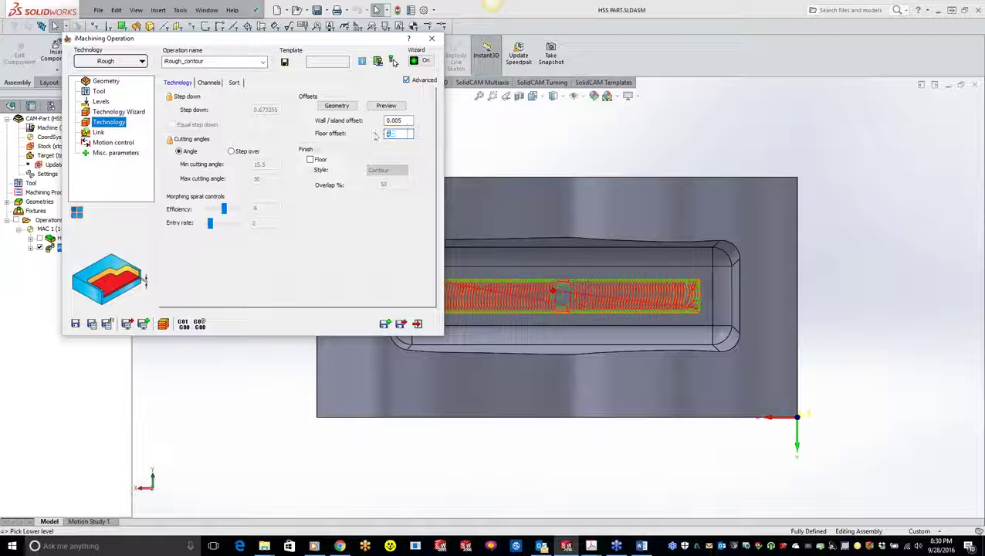
pyautogui.click(106, 324)
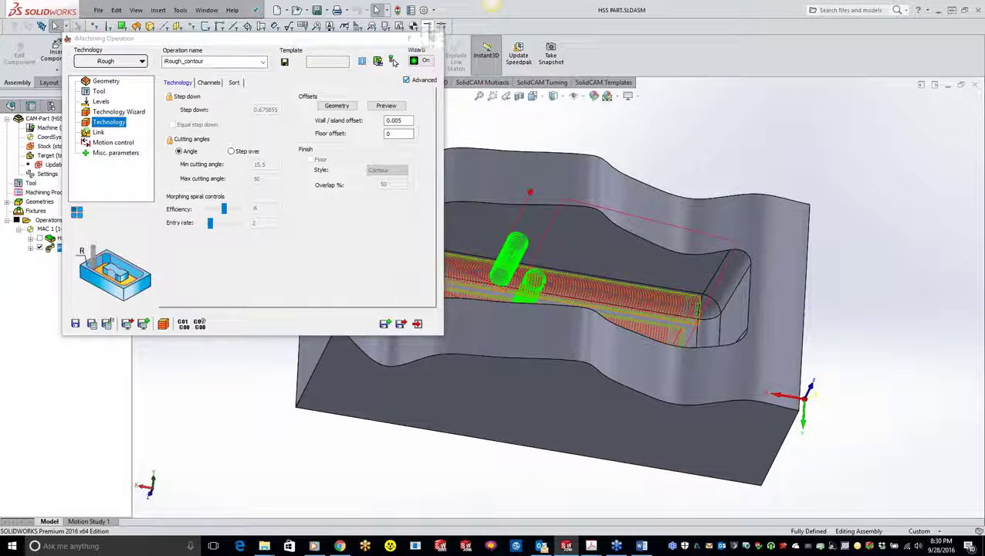
pyautogui.click(431, 38)
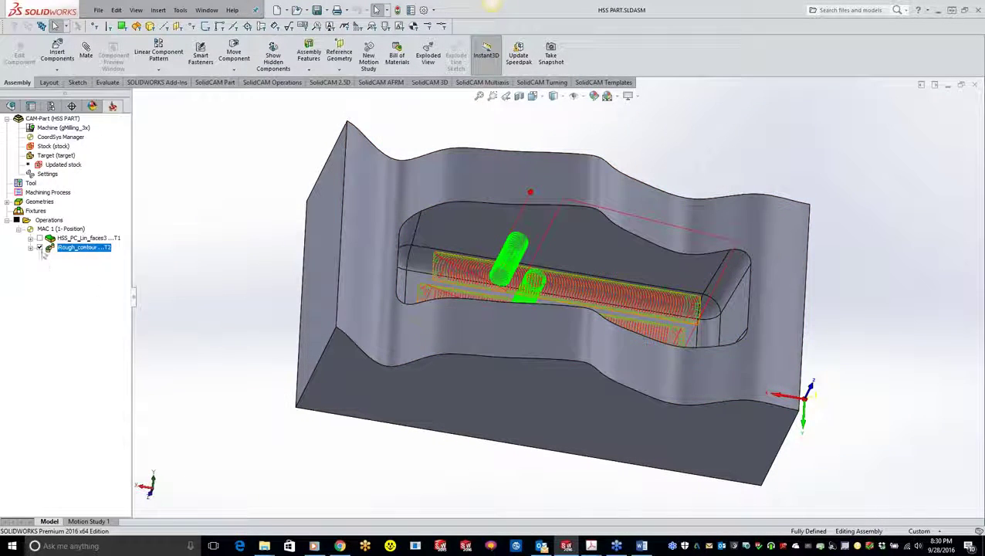
pyautogui.click(40, 247)
pyautogui.moveTo(716, 347); pyautogui.dragTo(719, 371, button='middle')
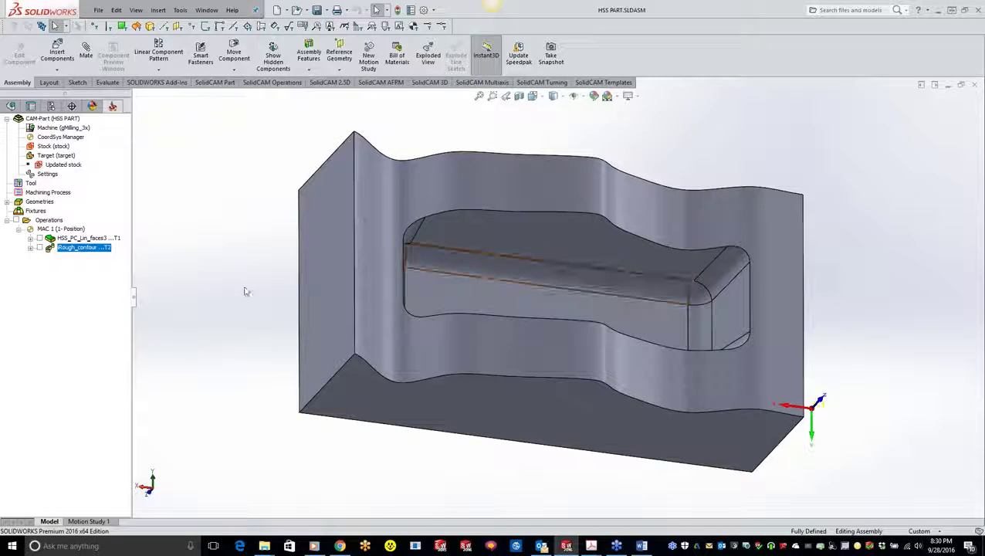
pyautogui.rightClick(94, 253)
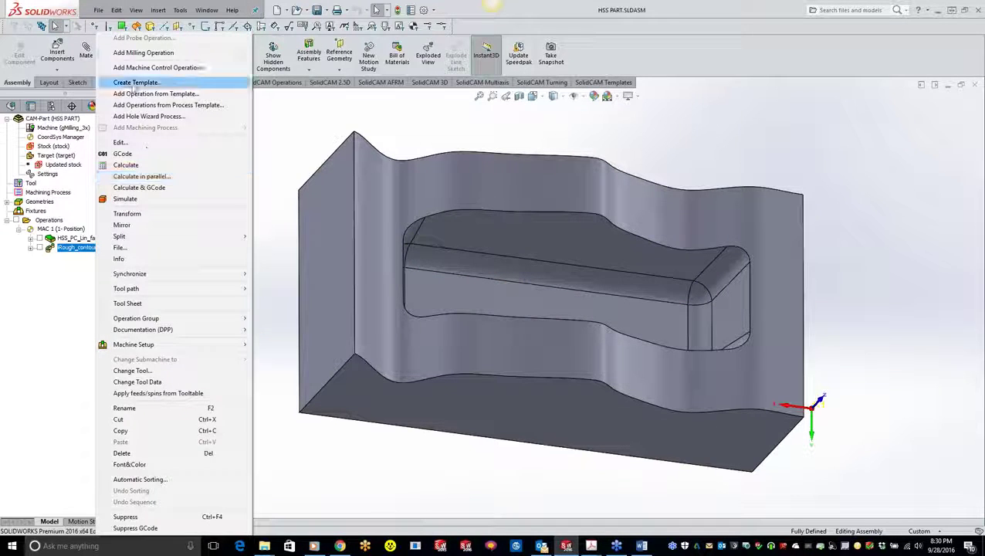
# Step: Add an HSS milling operation with Parallel cuts: Constant Z technology
pyautogui.moveTo(131, 56)
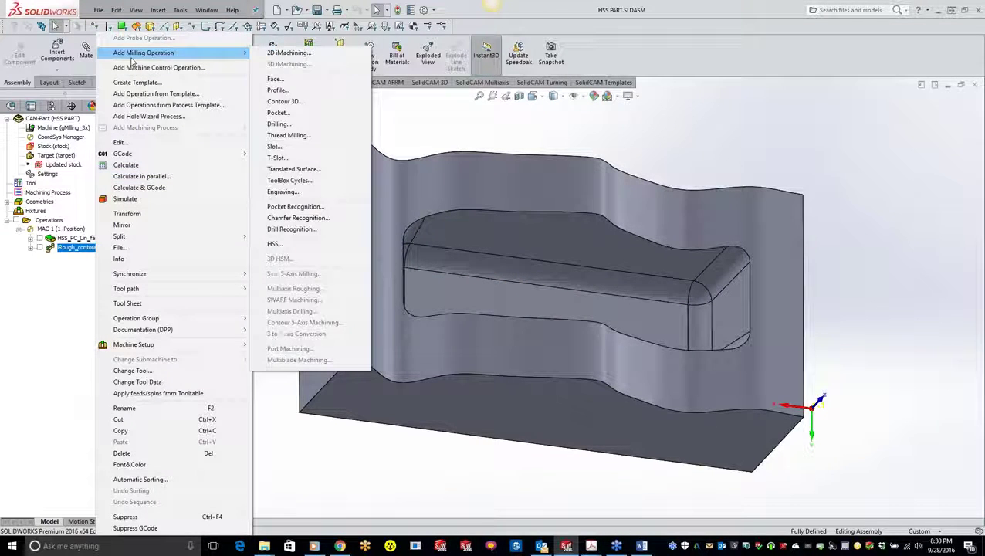
pyautogui.click(285, 243)
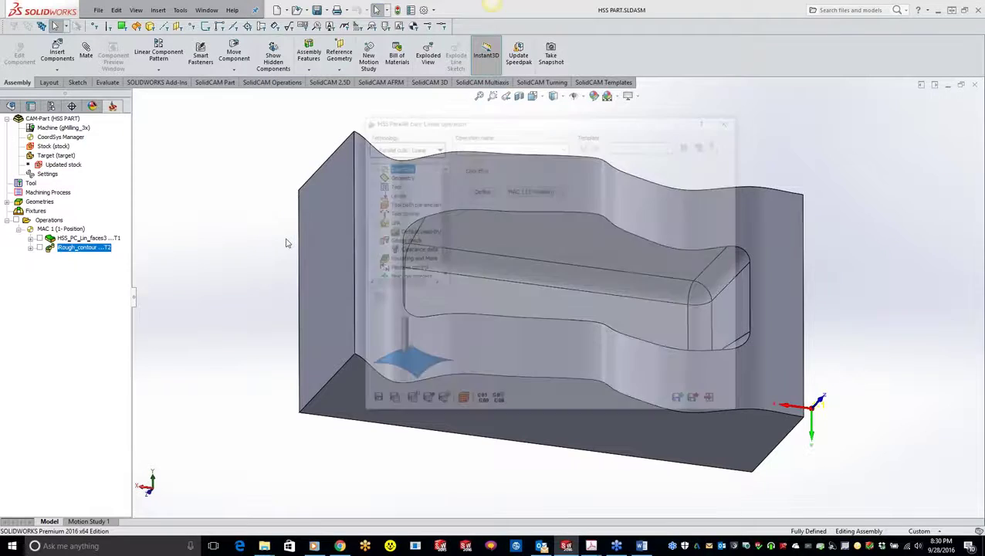
pyautogui.click(402, 153)
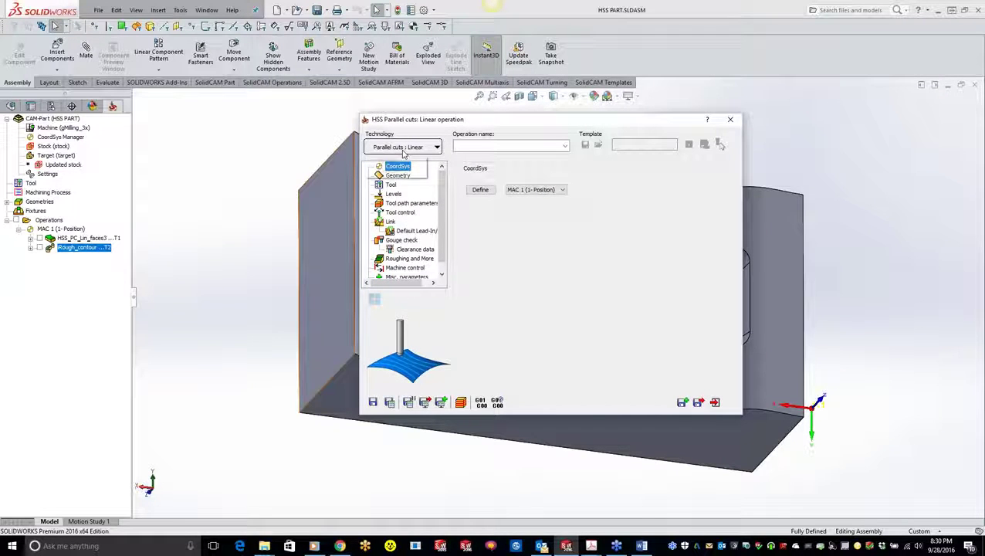
pyautogui.click(399, 170)
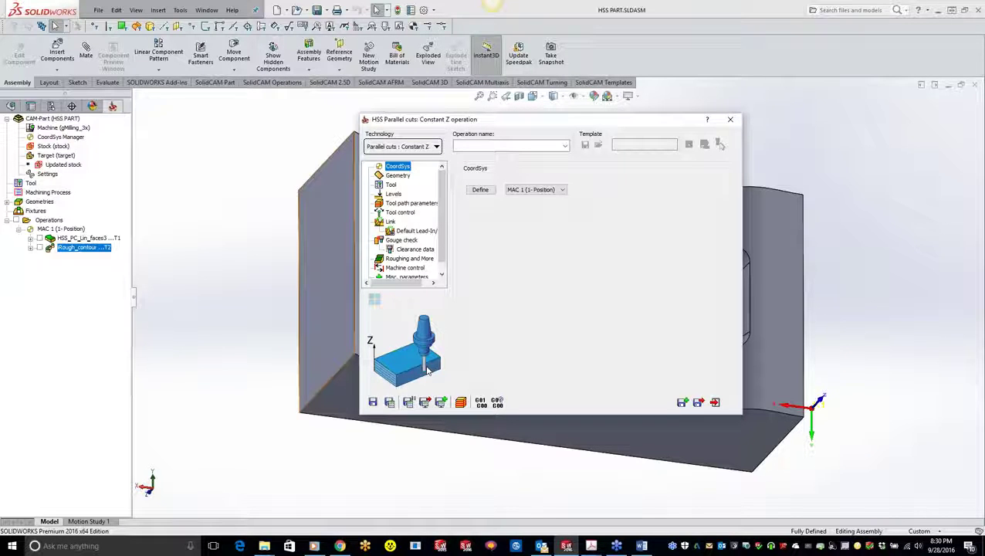
pyautogui.moveTo(520, 123); pyautogui.dragTo(374, 116)
# Step: Choose the existing faces1 geometry as the drive surface
pyautogui.click(252, 170)
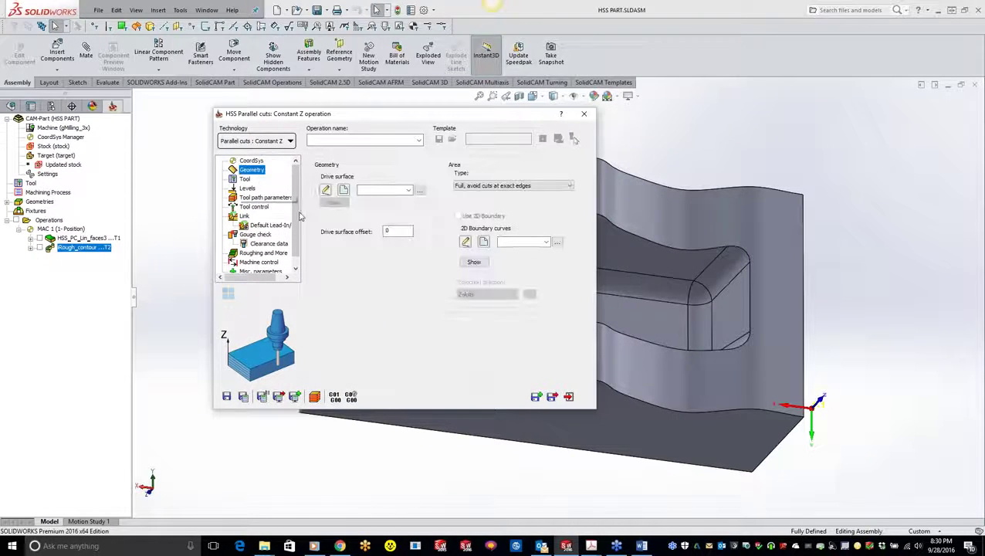
pyautogui.click(343, 190)
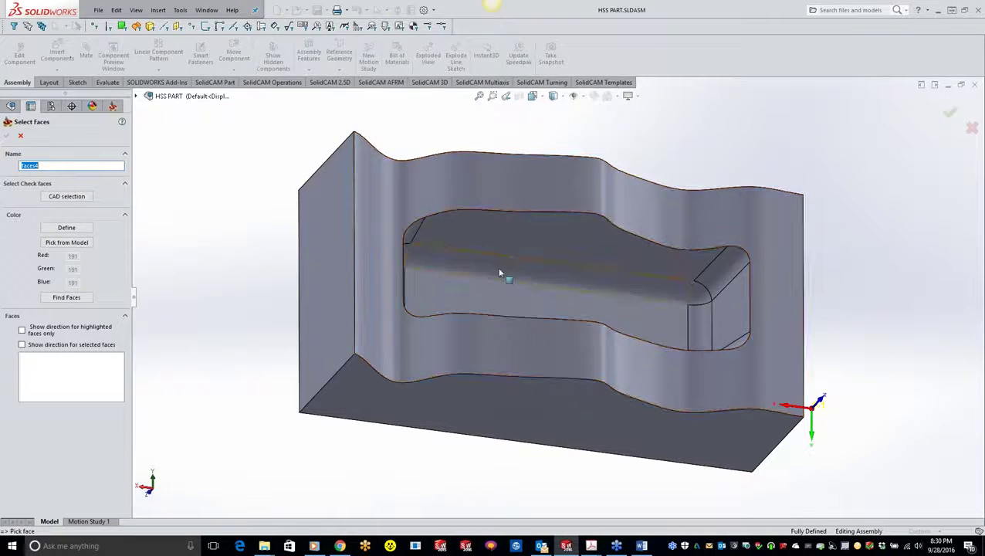
pyautogui.click(21, 135)
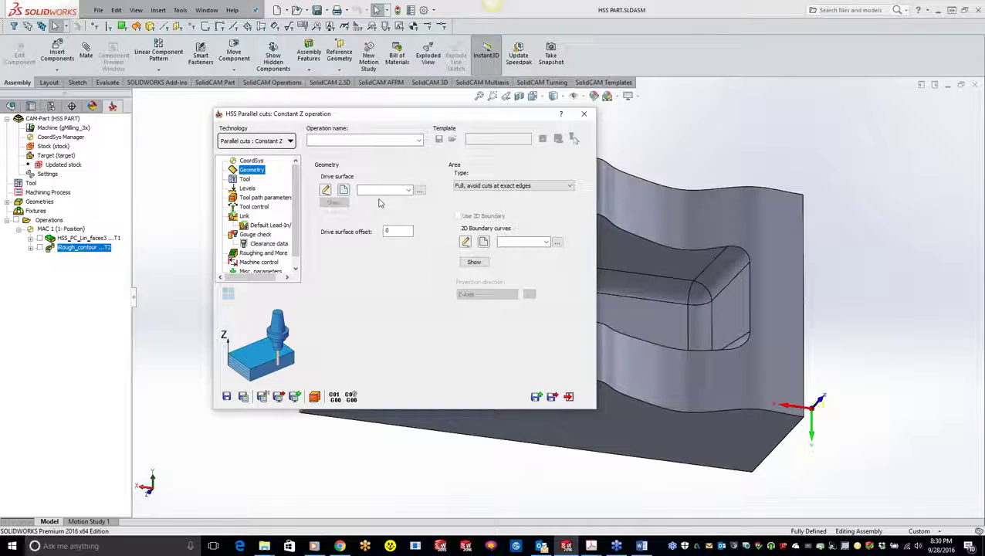
pyautogui.click(421, 191)
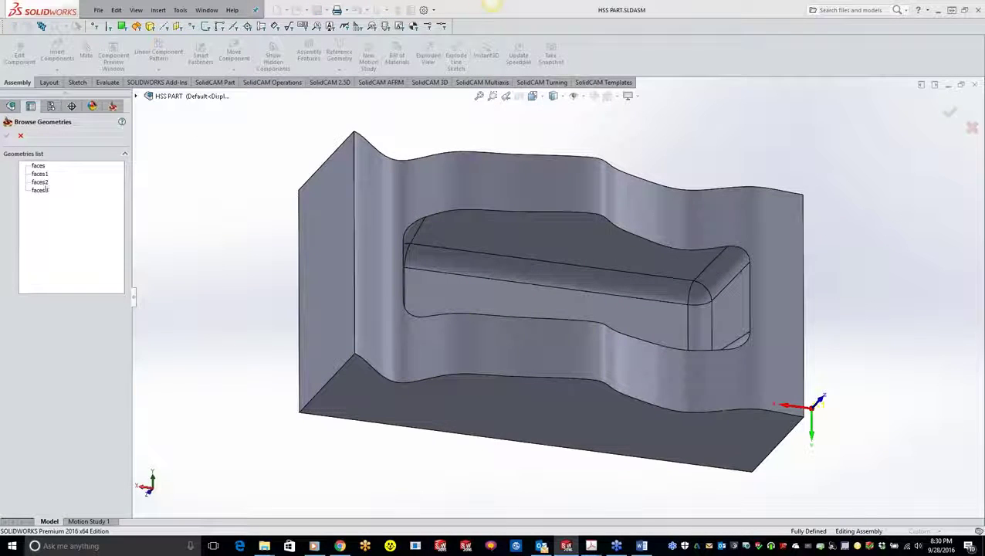
pyautogui.click(40, 182)
pyautogui.press('Up')
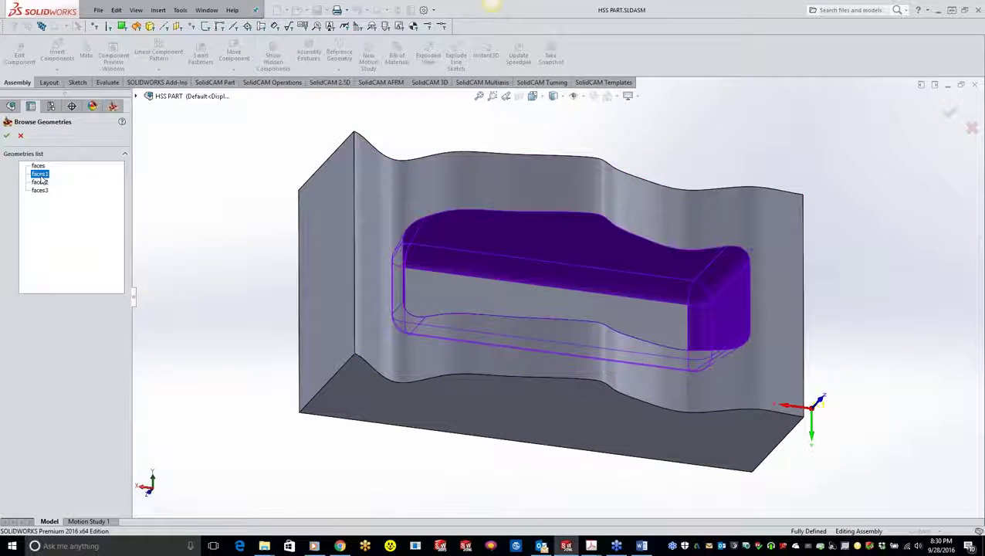
pyautogui.click(7, 136)
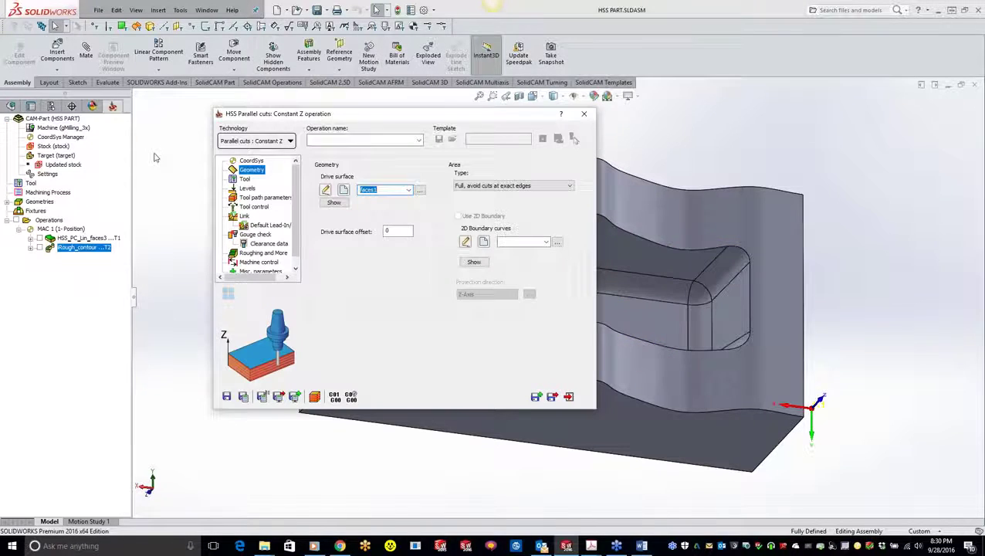
# Step: Assign ball nose mill number 1 as the operation's tool
pyautogui.click(245, 180)
pyautogui.click(373, 321)
pyautogui.doubleClick(89, 110)
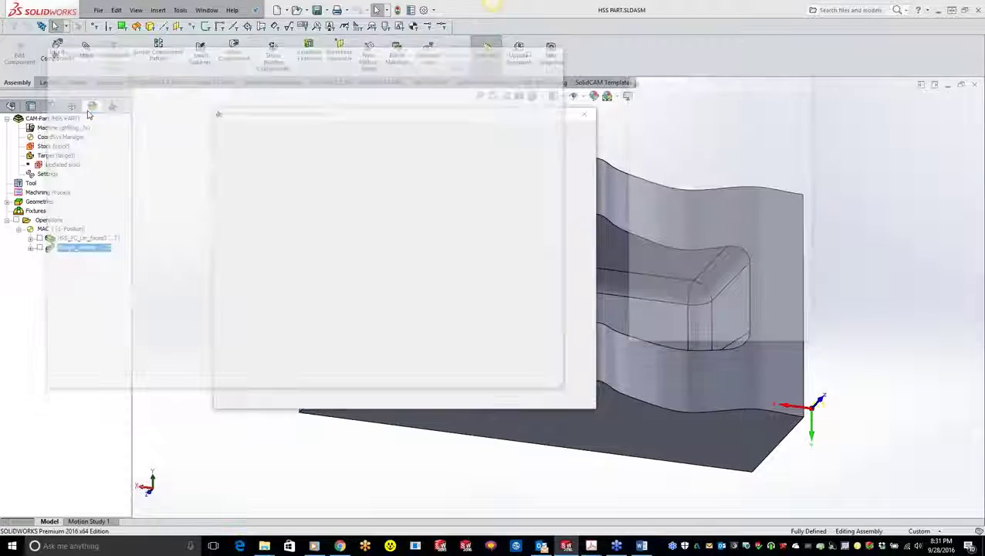
# Step: Calculate the toolpath, then try Parallel cuts: Linear technology and recalculate
pyautogui.click(573, 138)
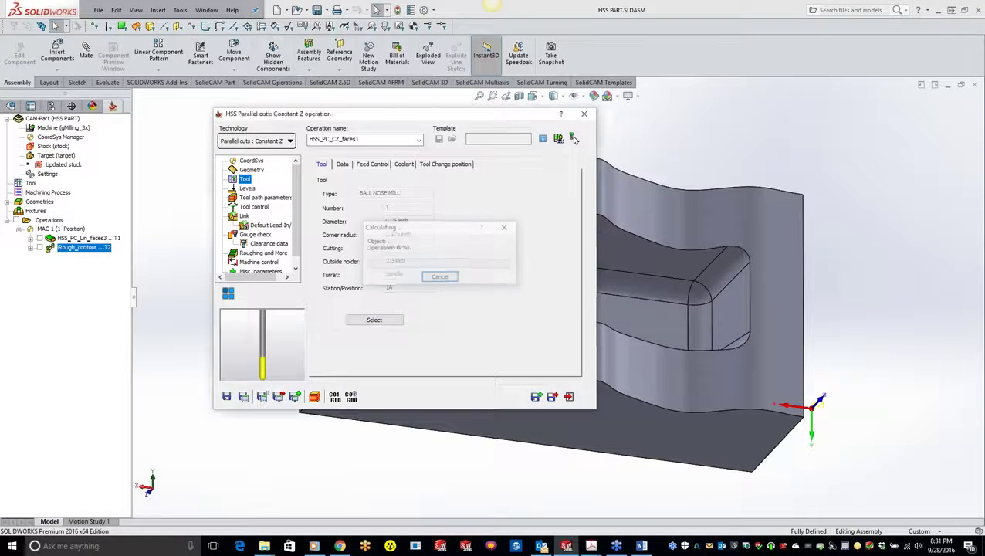
pyautogui.moveTo(378, 114); pyautogui.dragTo(173, 82)
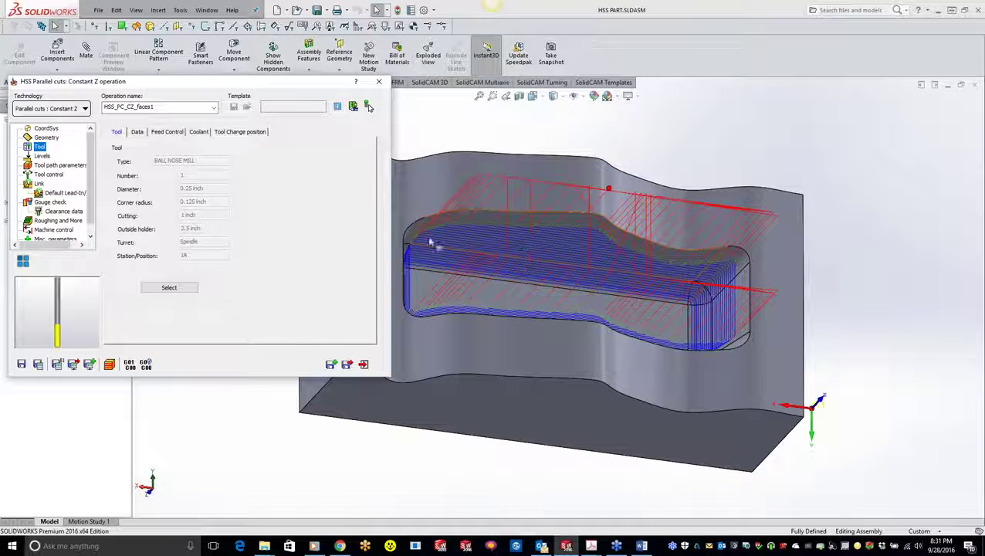
pyautogui.moveTo(553, 245); pyautogui.dragTo(513, 293, button='middle')
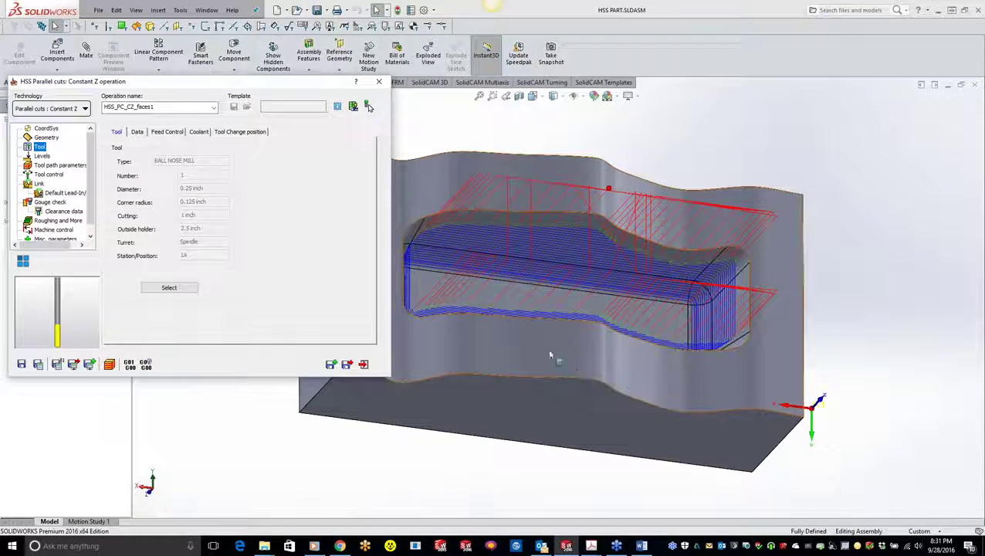
pyautogui.click(51, 108)
pyautogui.click(44, 122)
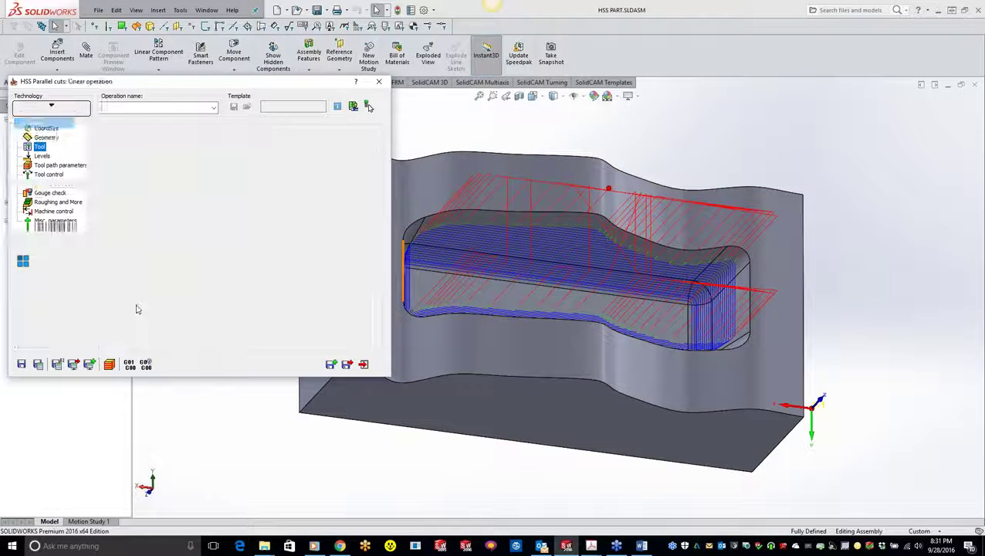
pyautogui.click(39, 364)
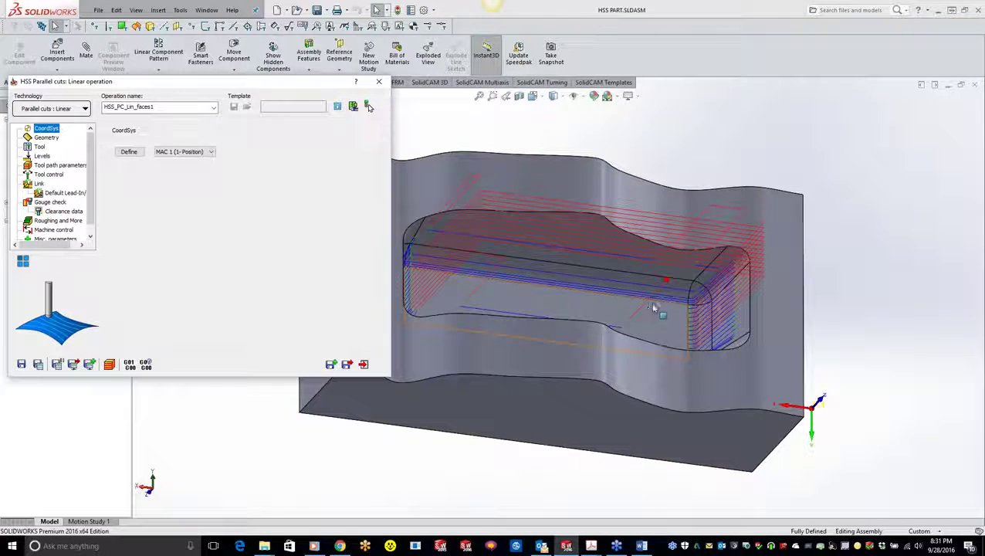
pyautogui.moveTo(652, 303); pyautogui.dragTo(745, 314, button='middle')
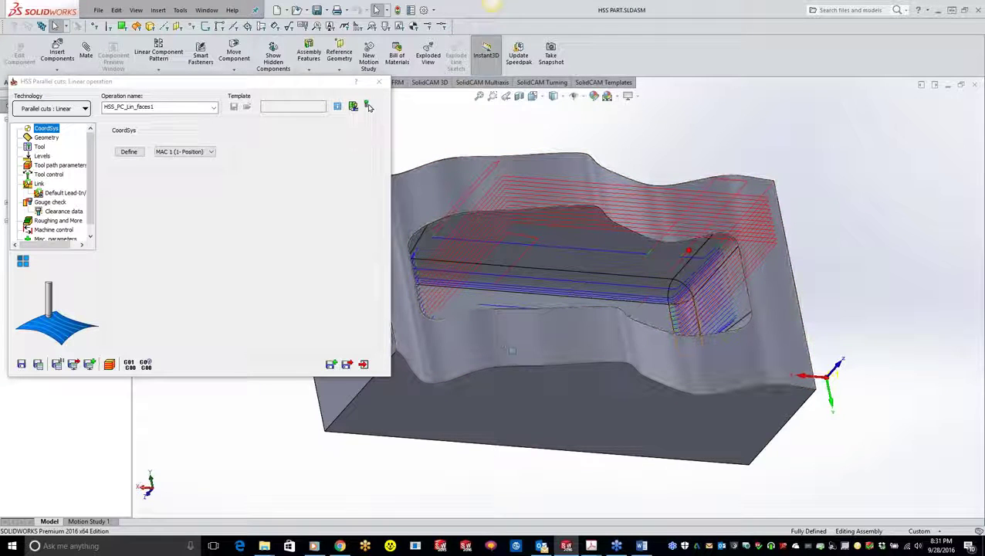
# Step: Switch back to Parallel cuts: Constant Z and recalculate the pocket toolpath
pyautogui.click(50, 108)
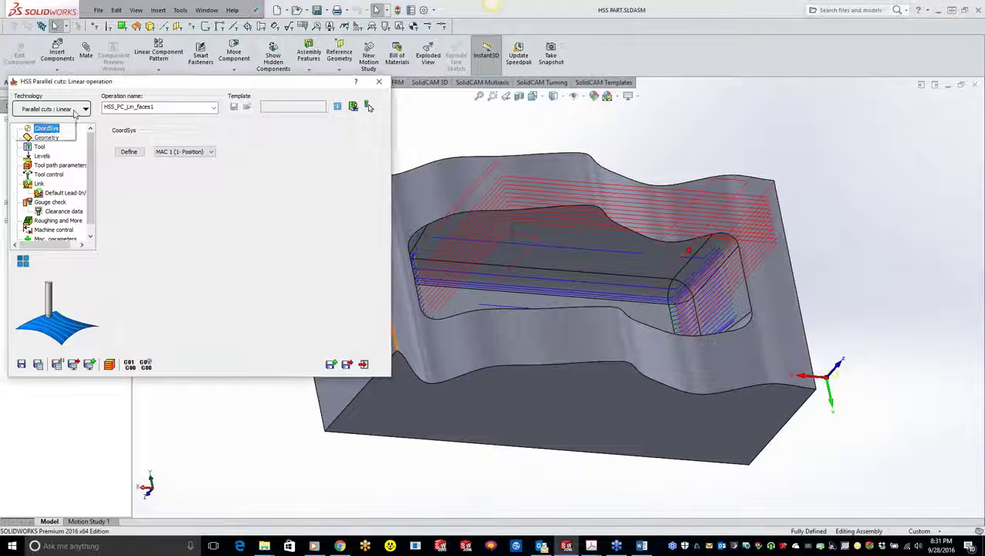
pyautogui.click(54, 133)
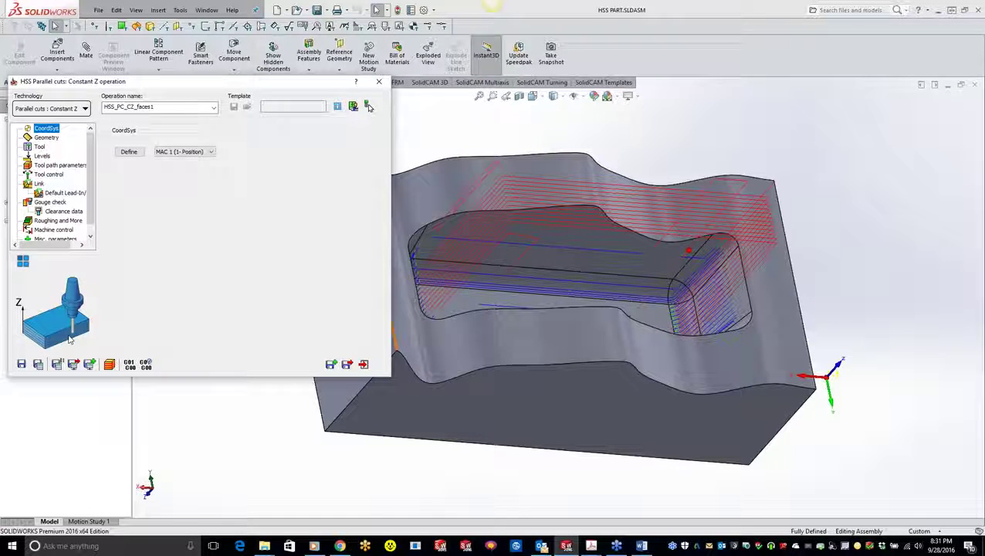
pyautogui.click(38, 364)
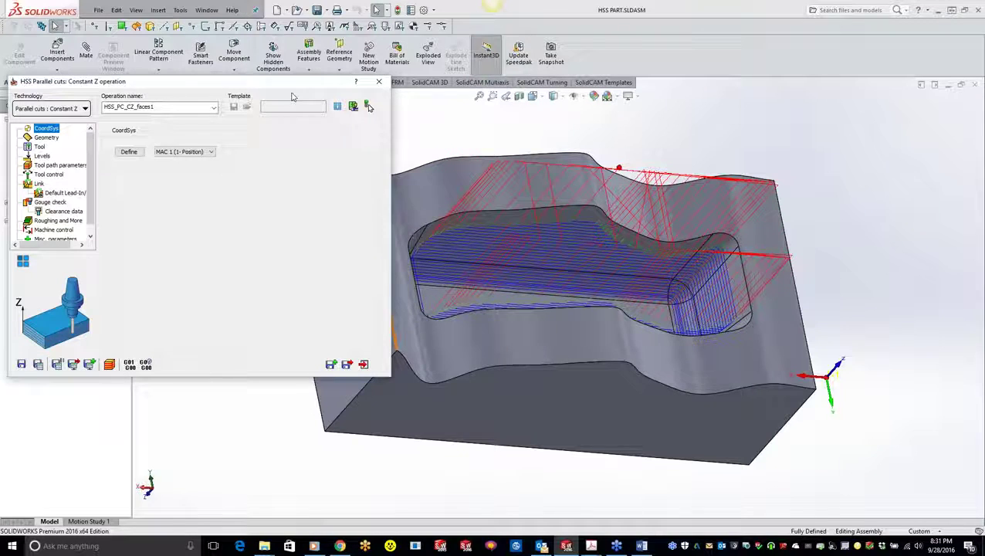
pyautogui.moveTo(306, 91); pyautogui.dragTo(402, 114)
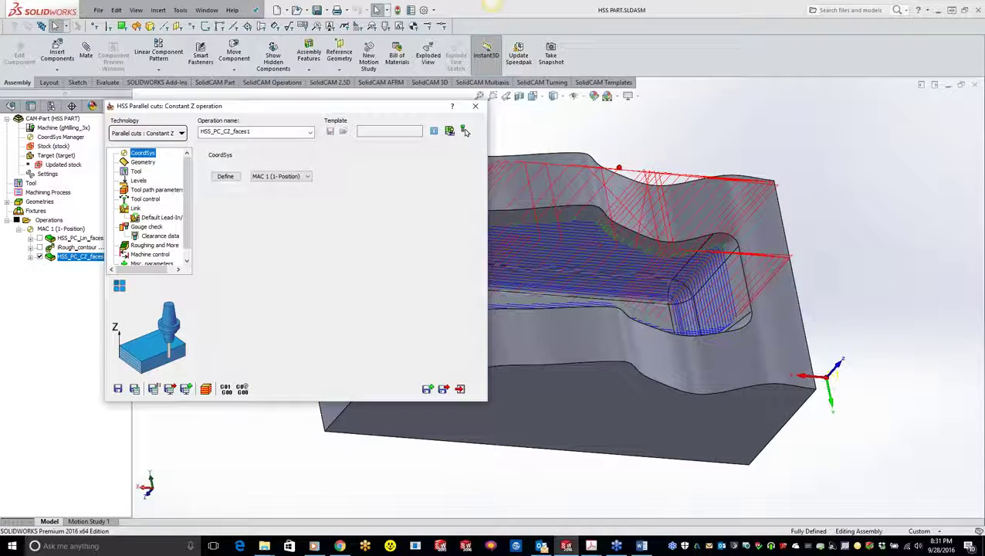
pyautogui.click(142, 190)
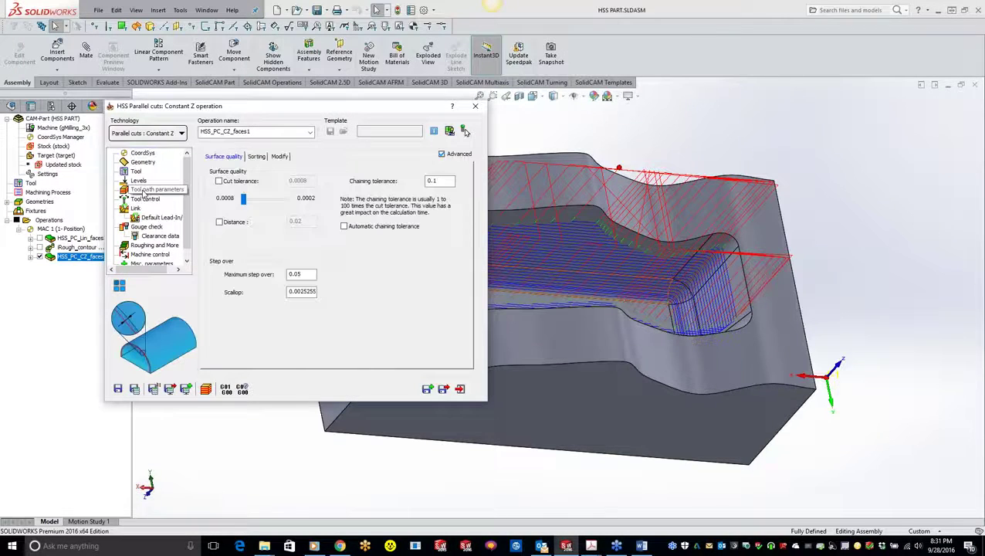
# Step: Change the maximum step over to 0.01, then go to the Link settings
pyautogui.hotkey('shift', 'Left')
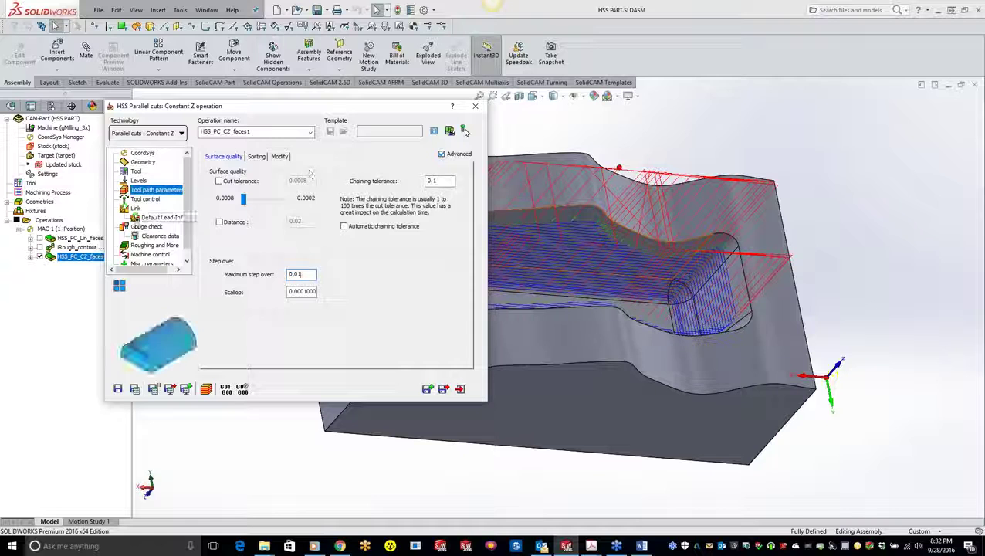
pyautogui.click(136, 208)
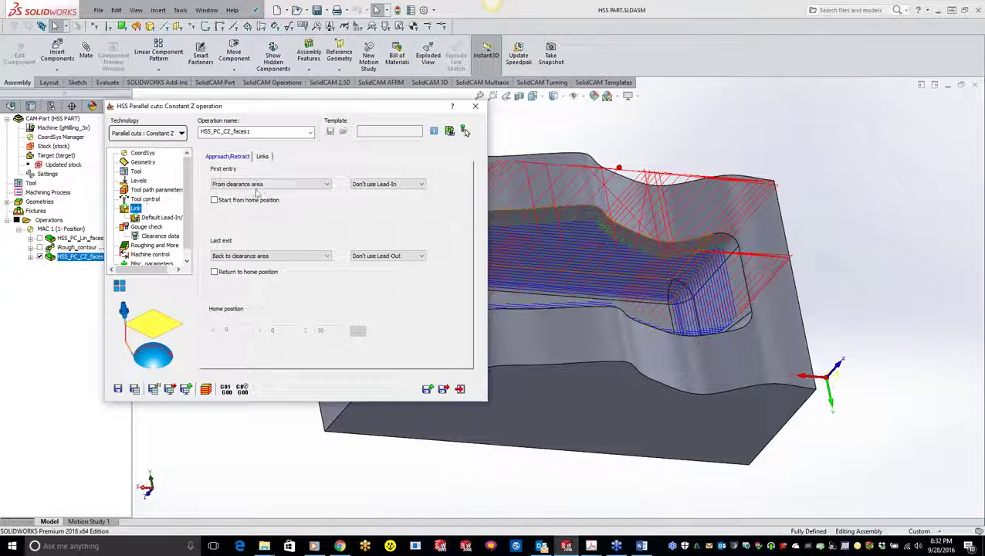
# Step: Keep large gaps linked Direct, link large moves with Blend spline, and recalculate the Constant Z toolpath
pyautogui.click(263, 157)
pyautogui.click(293, 198)
pyautogui.click(295, 207)
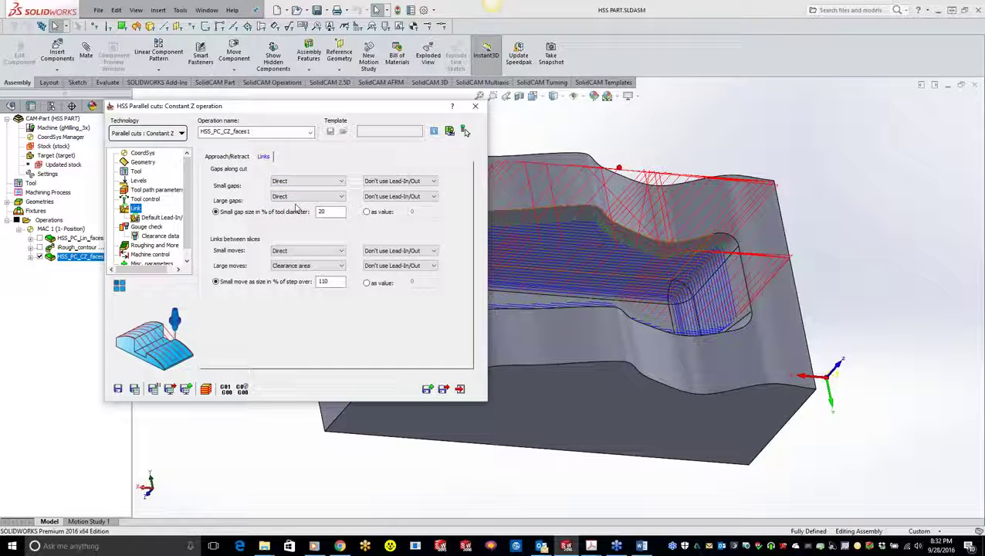
pyautogui.click(307, 266)
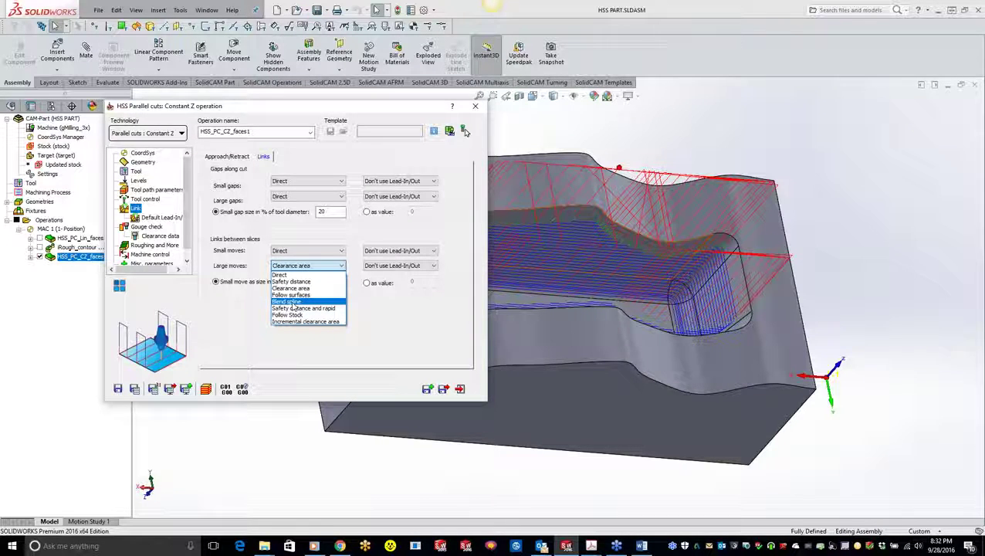
pyautogui.click(292, 302)
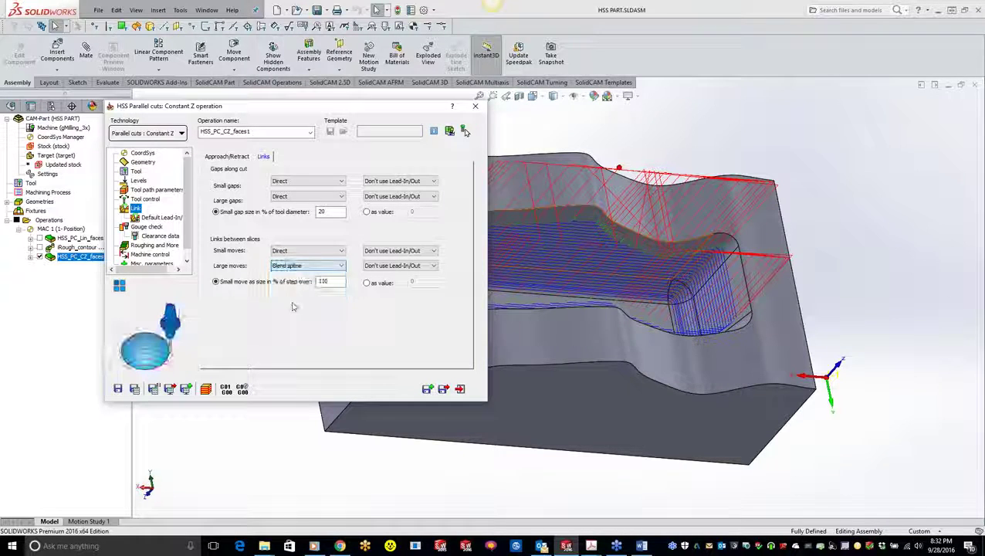
pyautogui.click(134, 389)
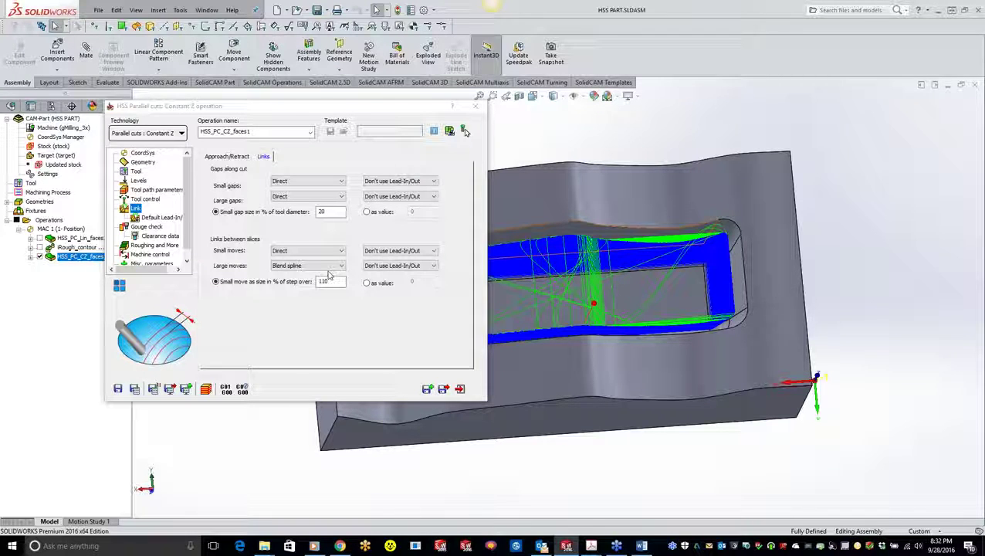
pyautogui.click(146, 226)
# Step: Enable Gouge 1 against drive surfaces only, and enable Gouge 2 without drive surfaces
pyautogui.click(215, 170)
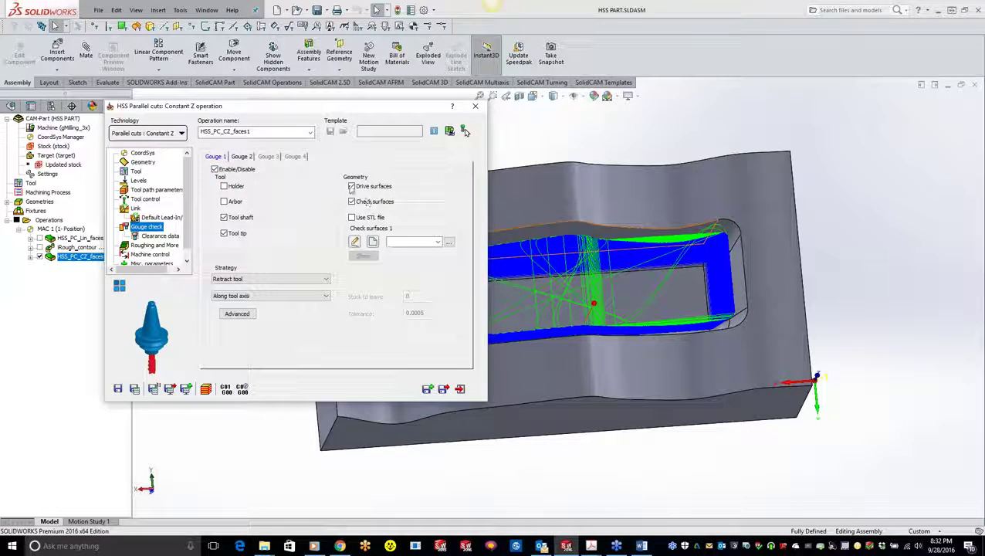
pyautogui.click(353, 202)
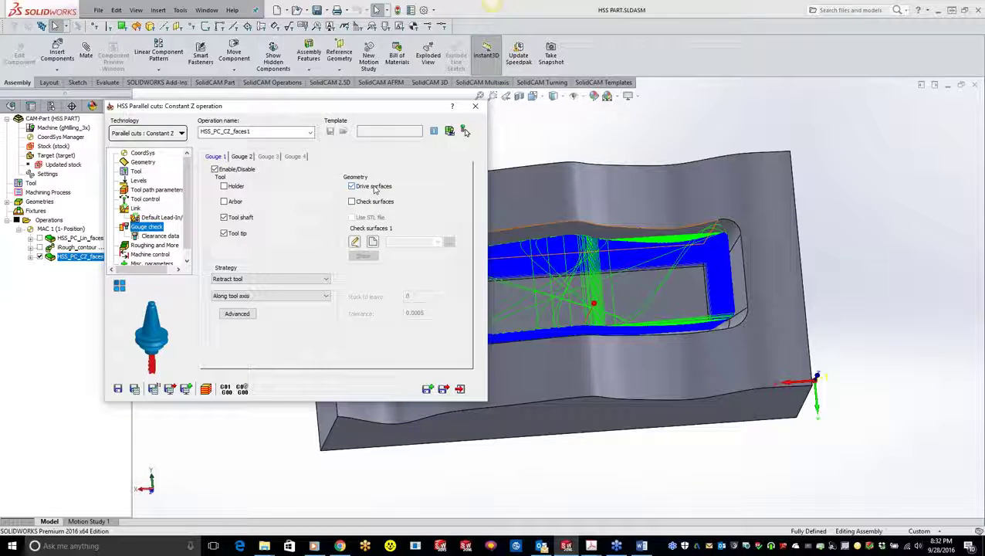
pyautogui.click(241, 156)
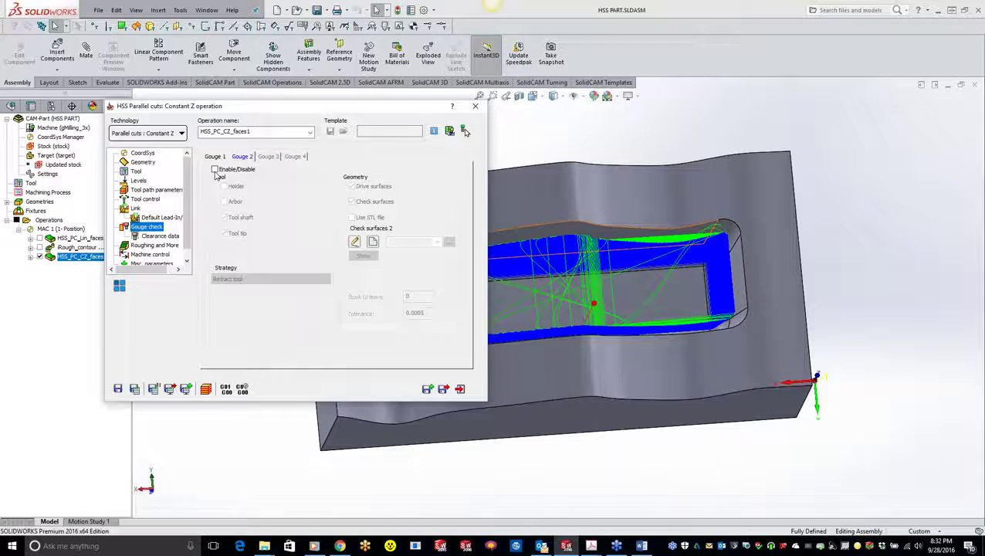
pyautogui.click(215, 170)
pyautogui.click(356, 189)
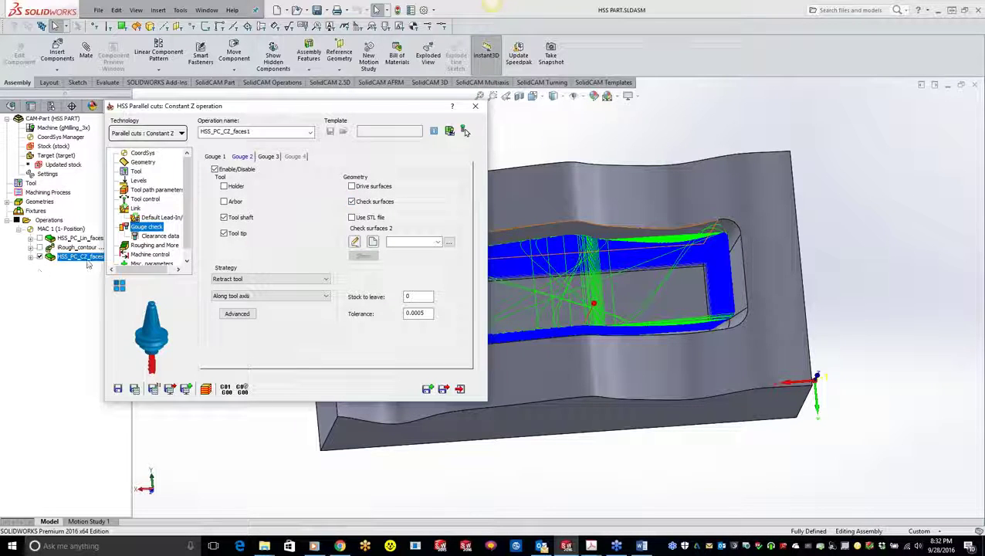
# Step: Choose the existing faces2 geometry as the Gouge 2 check surfaces
pyautogui.click(449, 242)
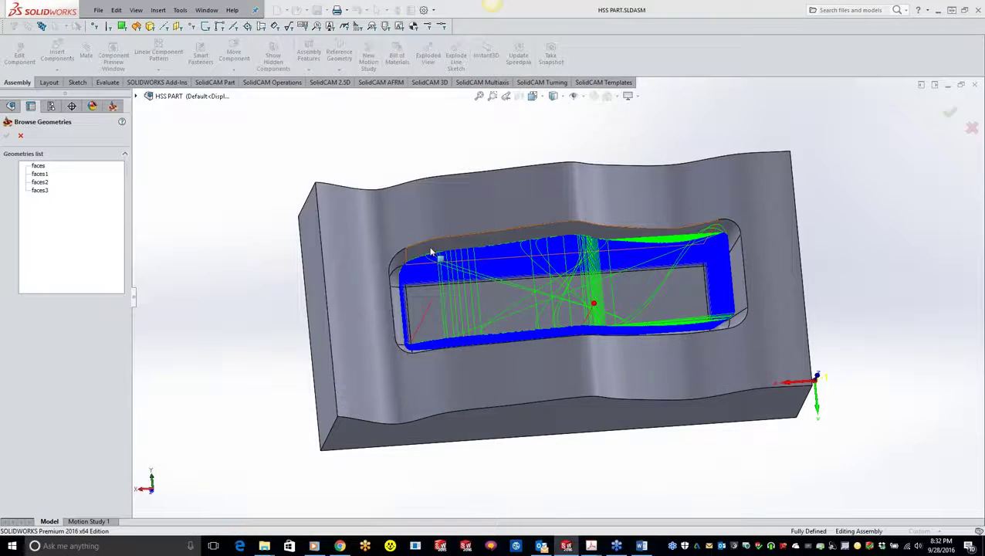
pyautogui.click(44, 192)
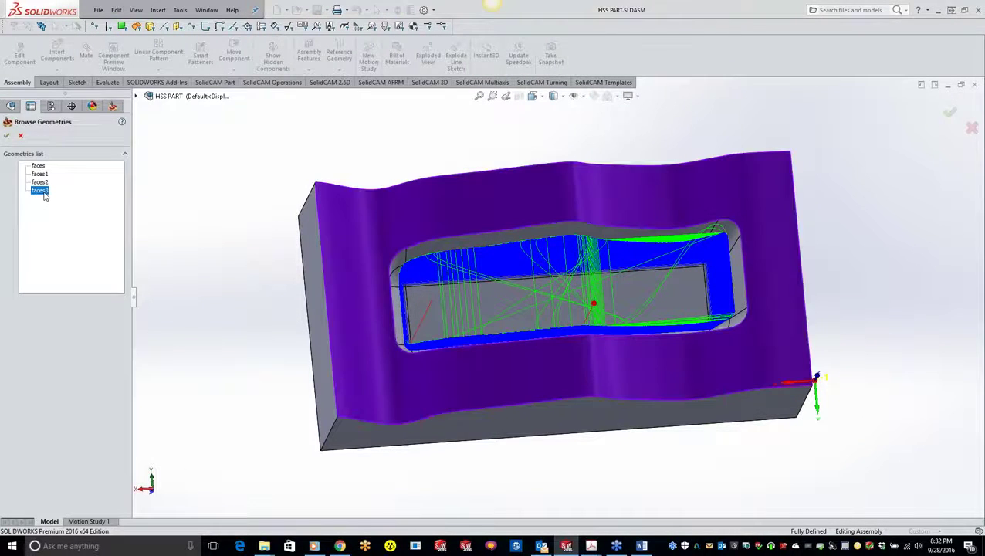
pyautogui.click(45, 183)
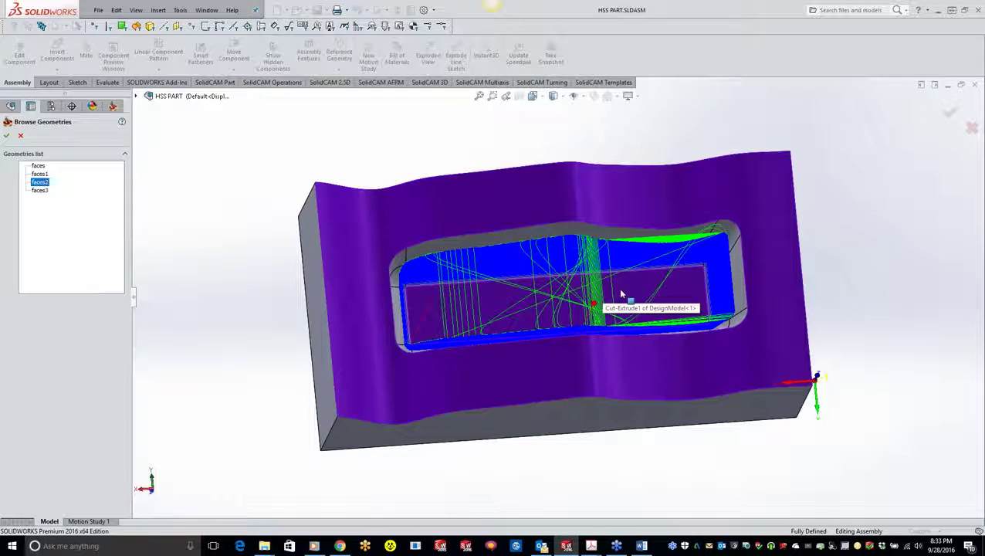
pyautogui.click(15, 137)
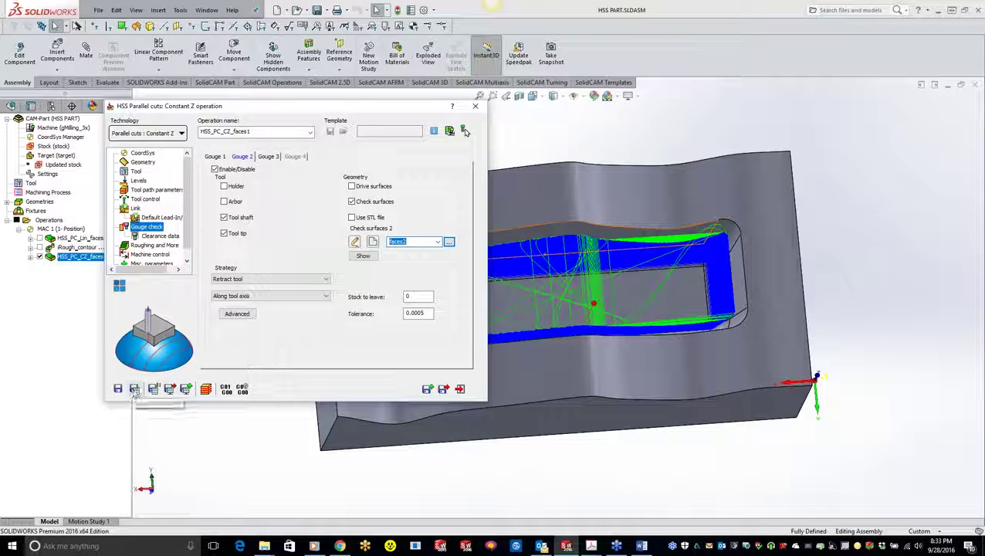
# Step: Recalculate the Constant Z toolpath, inspect it, and open the SolidVerify simulation
pyautogui.click(134, 389)
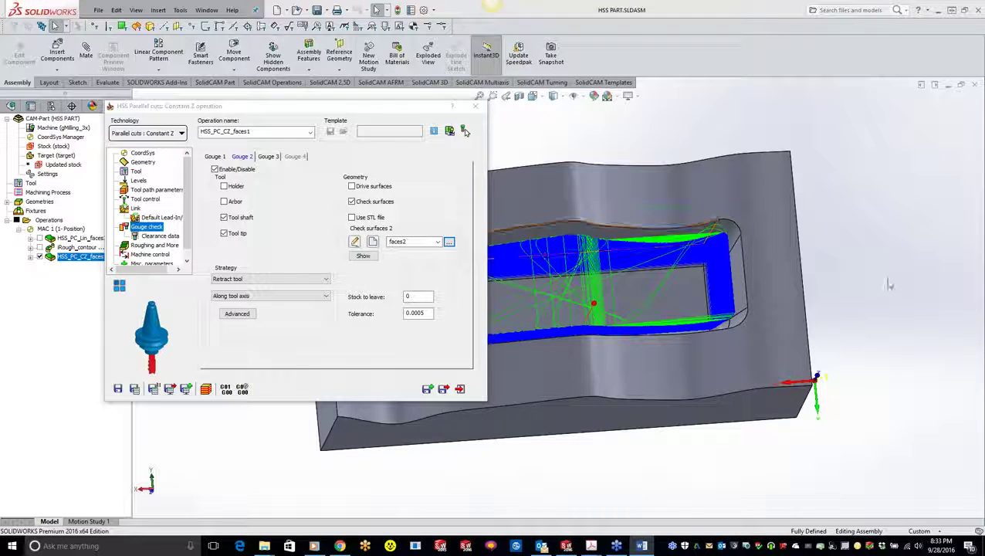
pyautogui.moveTo(679, 255); pyautogui.dragTo(829, 325, button='middle')
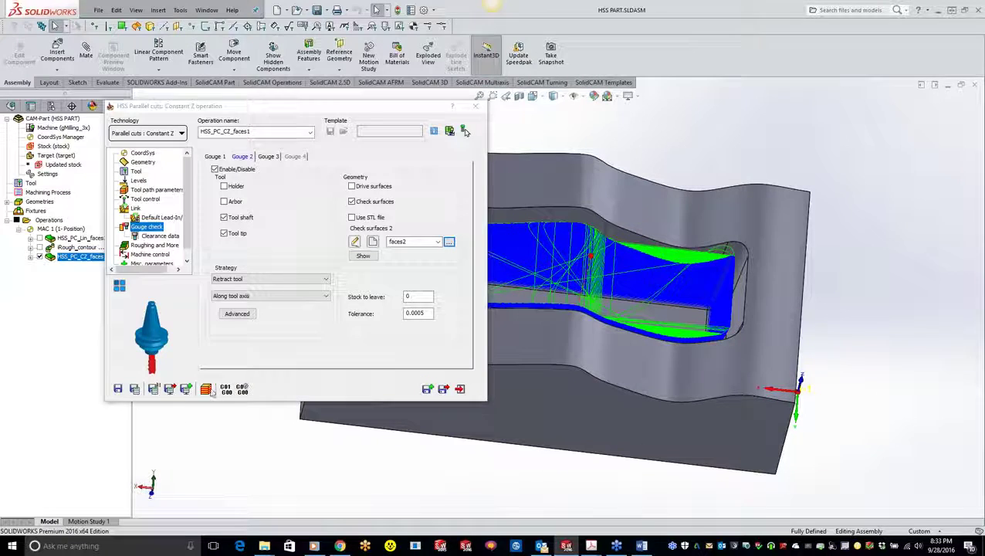
pyautogui.click(206, 388)
pyautogui.click(113, 68)
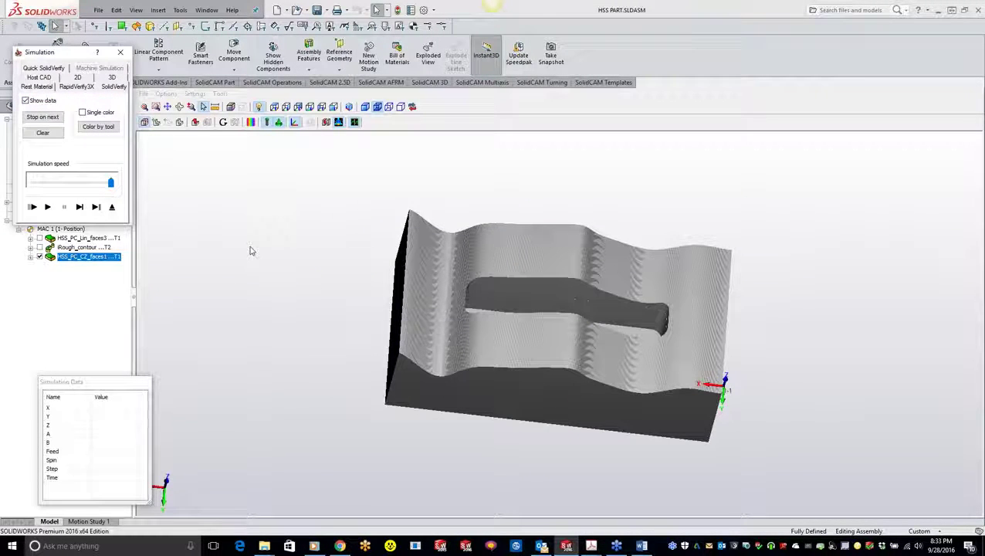
# Step: Play the SolidVerify simulation of the ball nose mill finishing the pocket walls
pyautogui.click(47, 207)
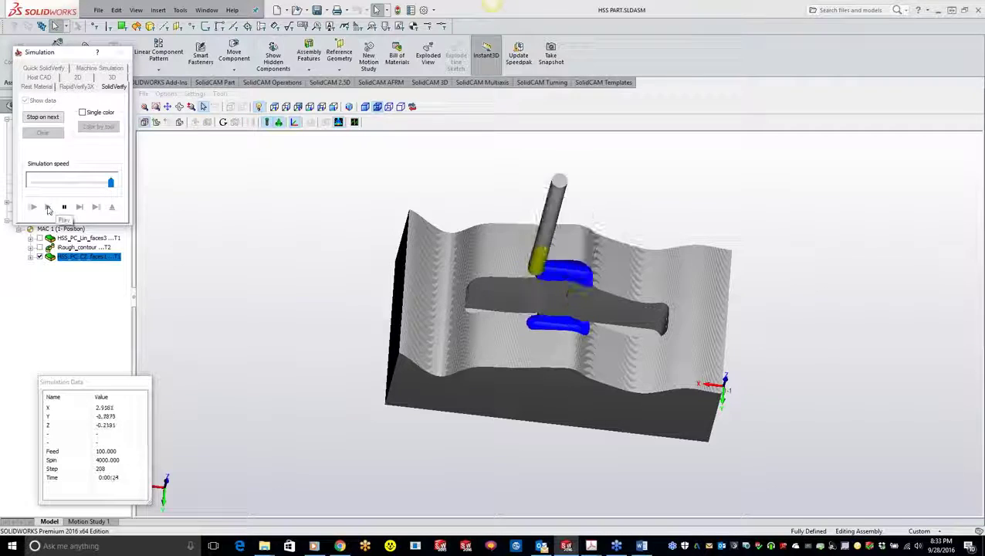
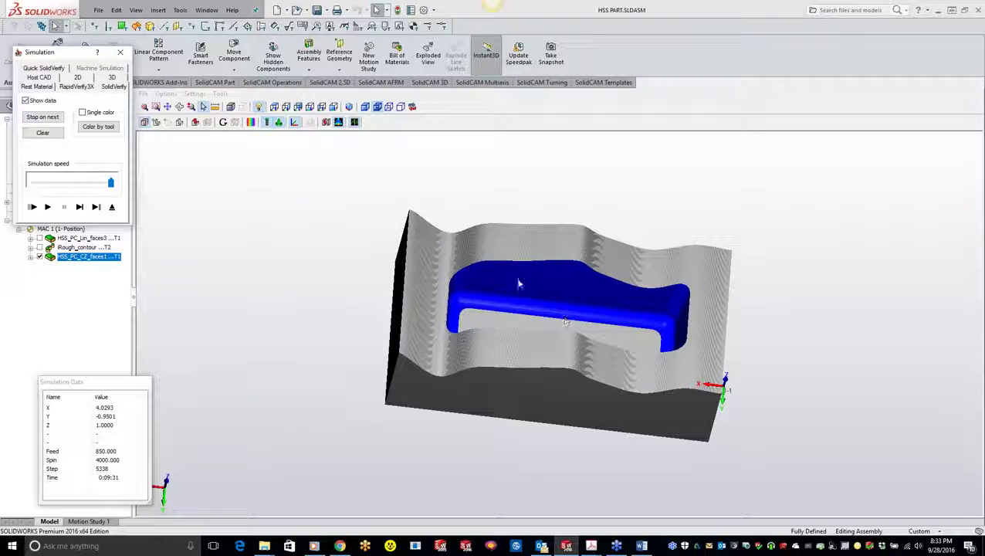
# Step: Orbit the SolidVerify view of the machined pocket, then close the simulation
pyautogui.moveTo(533, 267)
pyautogui.mouseDown(button='middle')
pyautogui.moveTo(522, 281)
pyautogui.moveTo(536, 271)
pyautogui.mouseUp(button='middle')
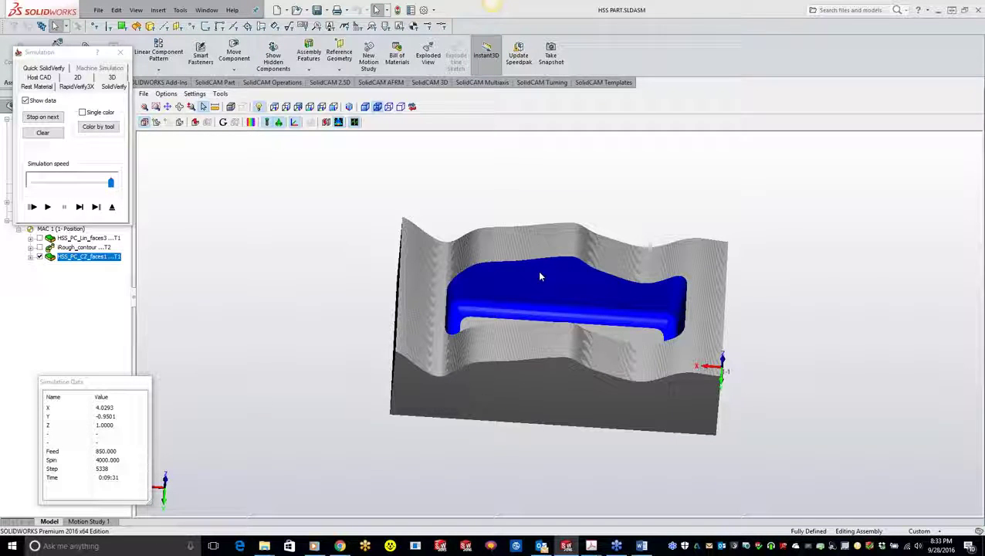
pyautogui.click(120, 52)
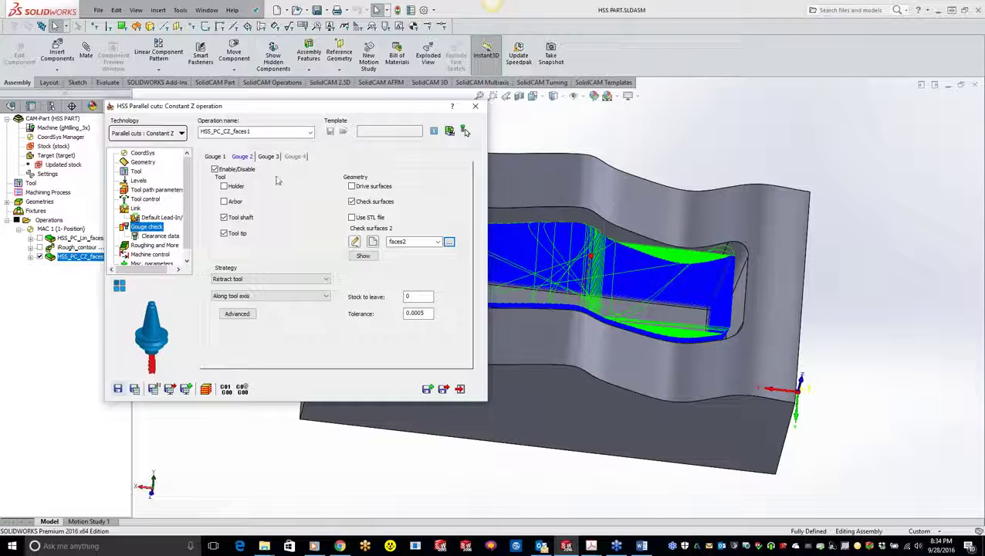
# Step: Show the Roughing and More page under the operation's Tool path parameters
pyautogui.click(155, 191)
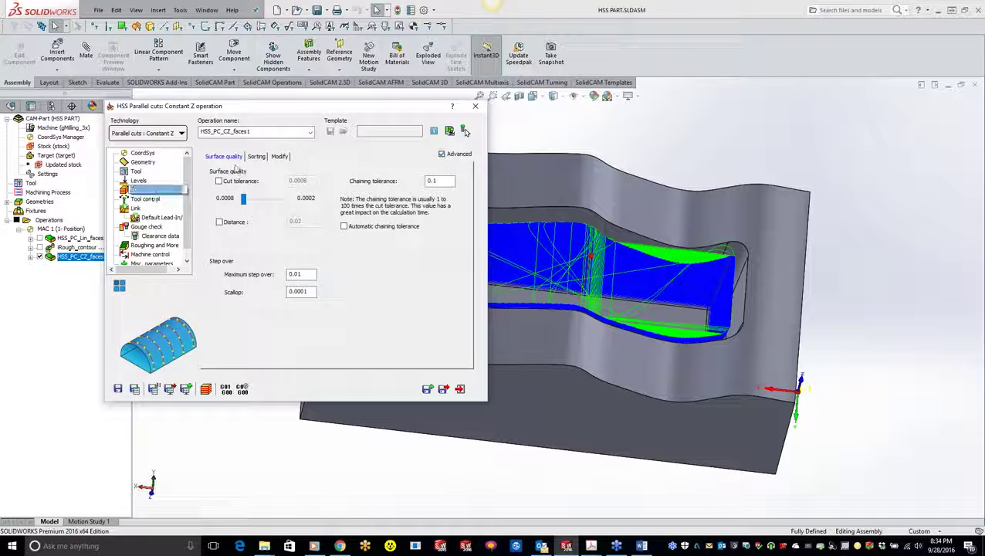
pyautogui.click(154, 246)
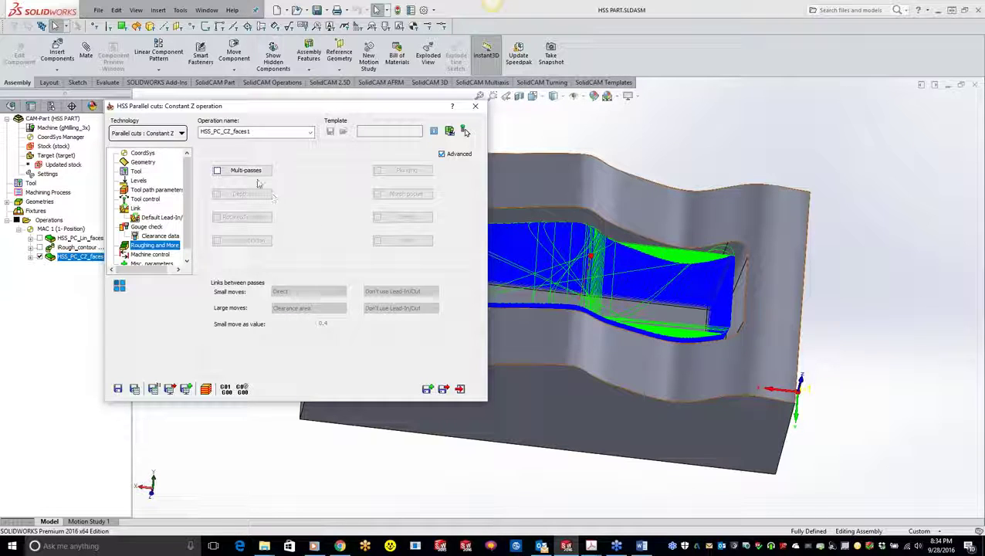
# Step: Enable multi-passes with Number 2 and Spacing 0.1, then save, recalculate and simulate
pyautogui.click(246, 171)
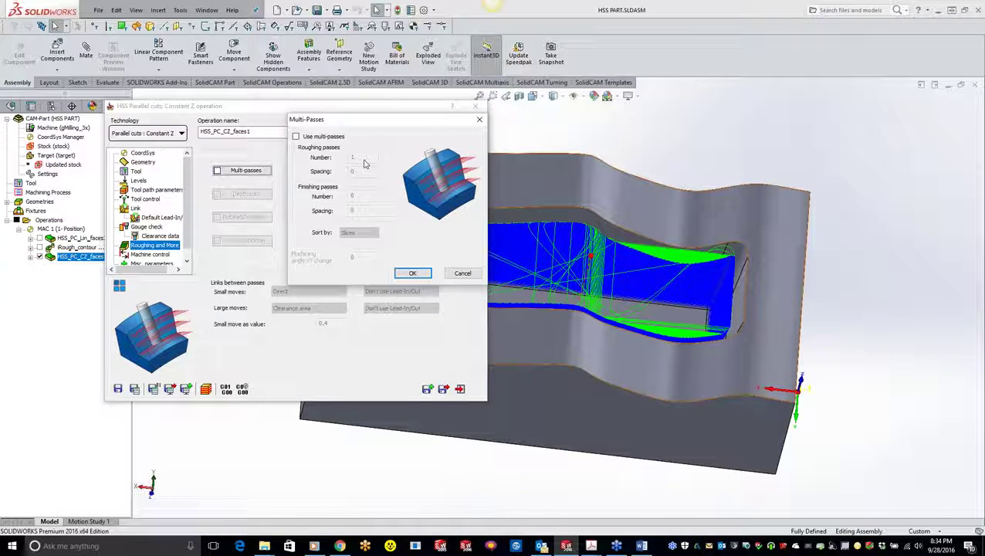
pyautogui.click(296, 135)
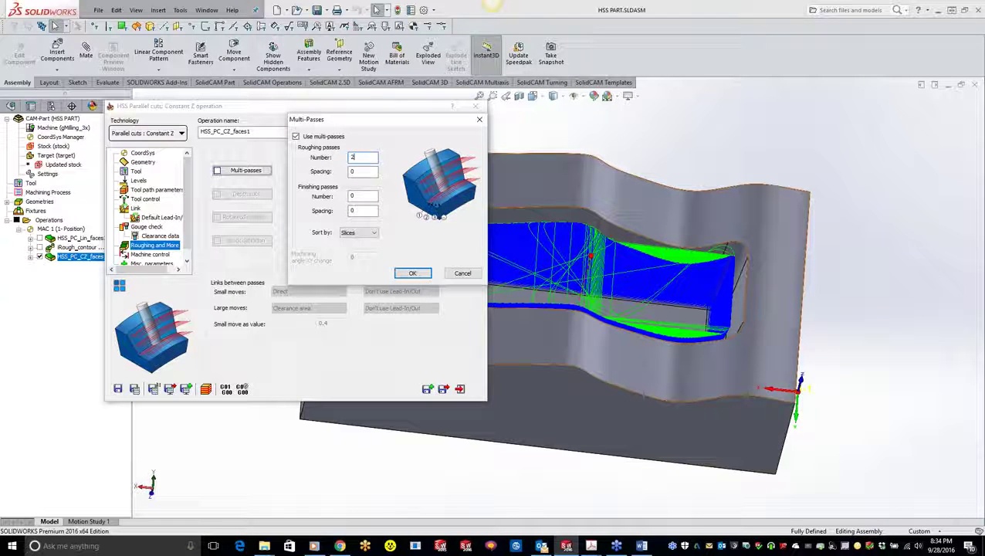
pyautogui.press('Tab')
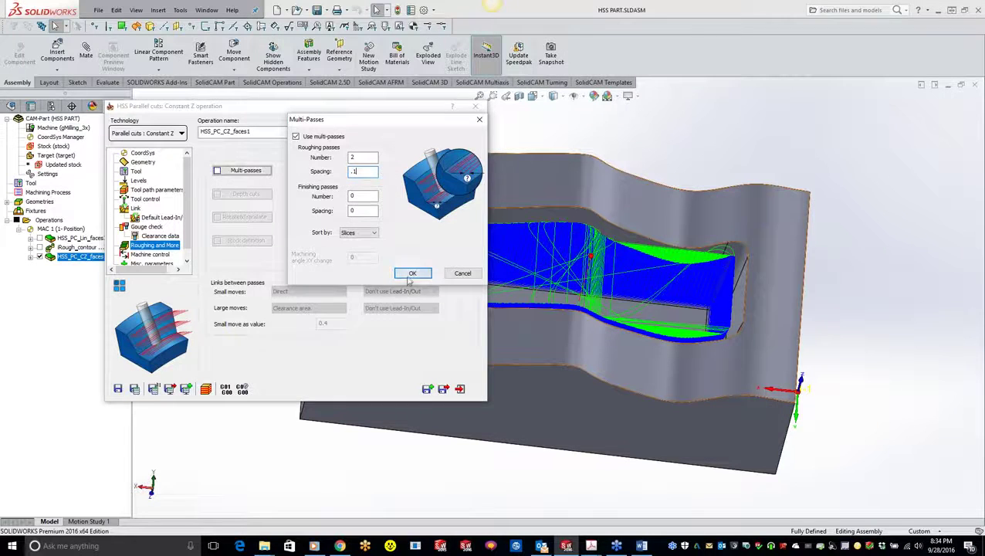
pyautogui.click(412, 273)
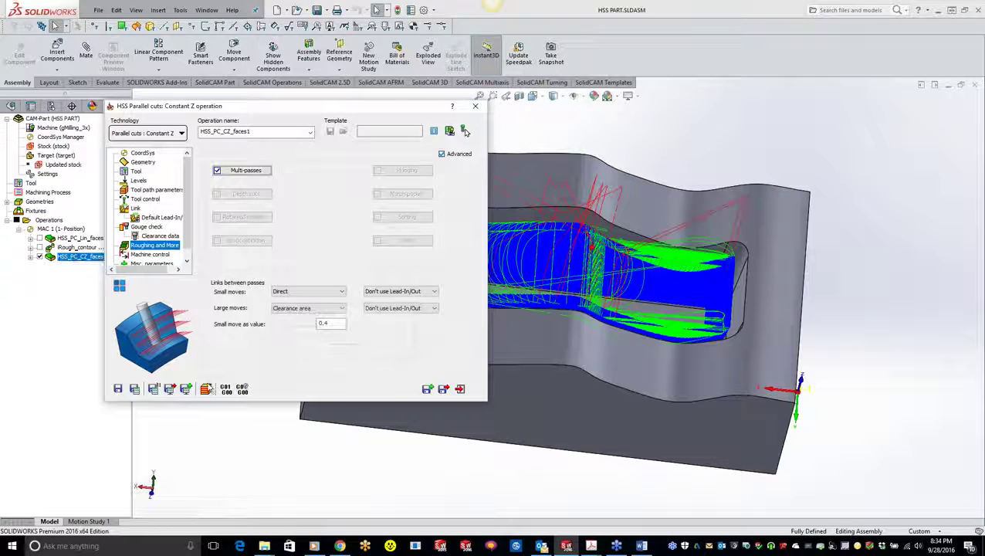
pyautogui.click(206, 389)
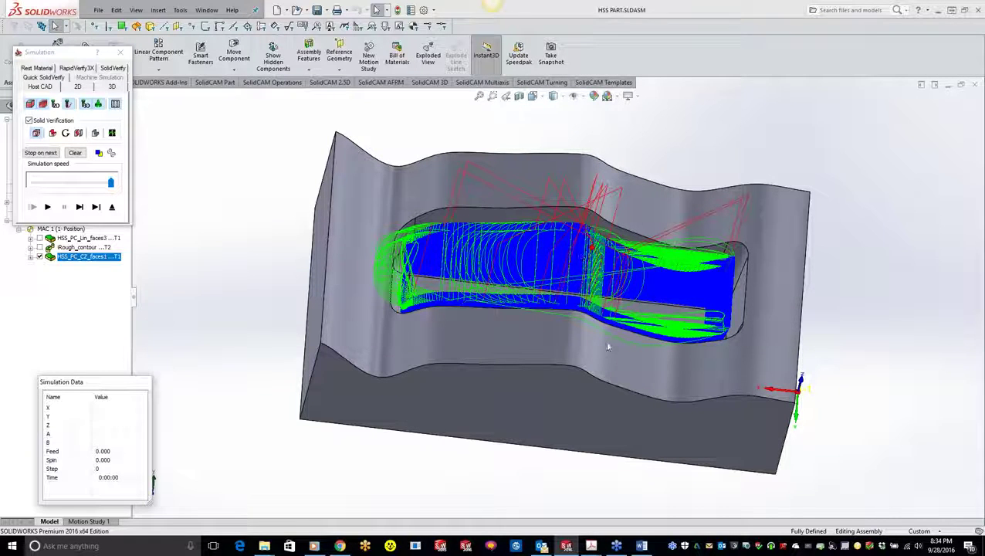
# Step: Run the two-pass toolpath in SolidVerify, then close it and return to Multi-passes
pyautogui.moveTo(562, 252); pyautogui.dragTo(224, 162, button='middle')
pyautogui.click(112, 68)
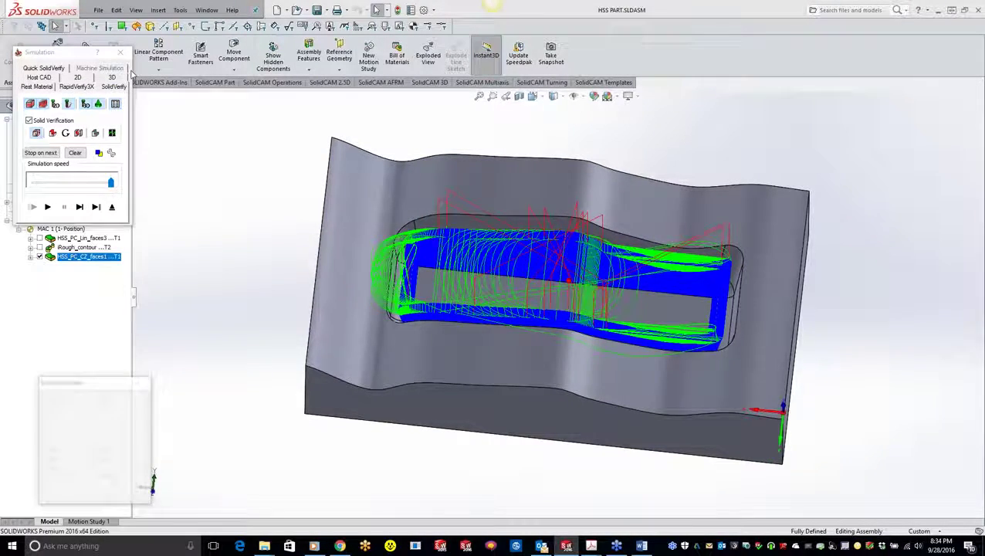
pyautogui.click(48, 207)
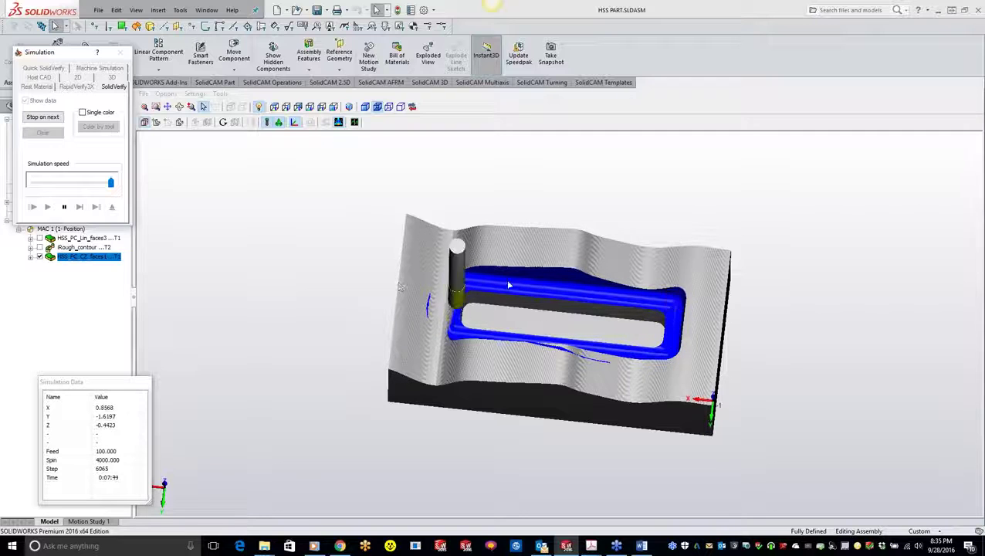
pyautogui.click(65, 207)
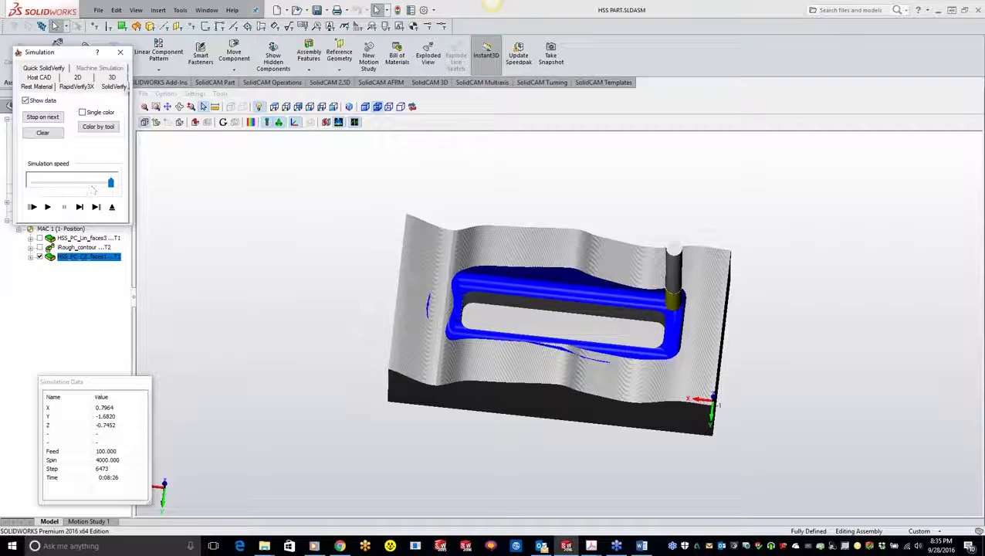
pyautogui.click(120, 52)
pyautogui.click(255, 173)
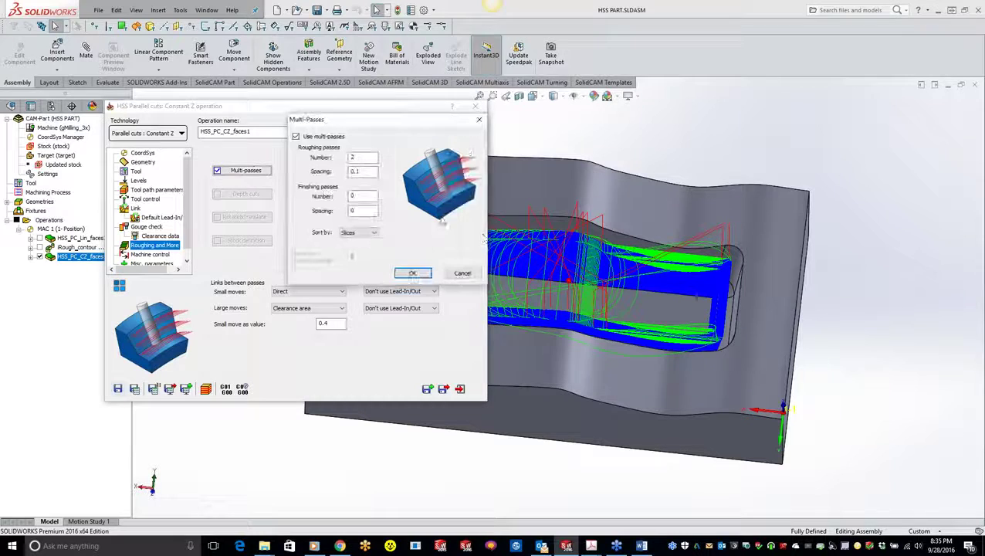
# Step: Sort the multi-passes by Passes, then save, recalculate and simulate
pyautogui.click(370, 233)
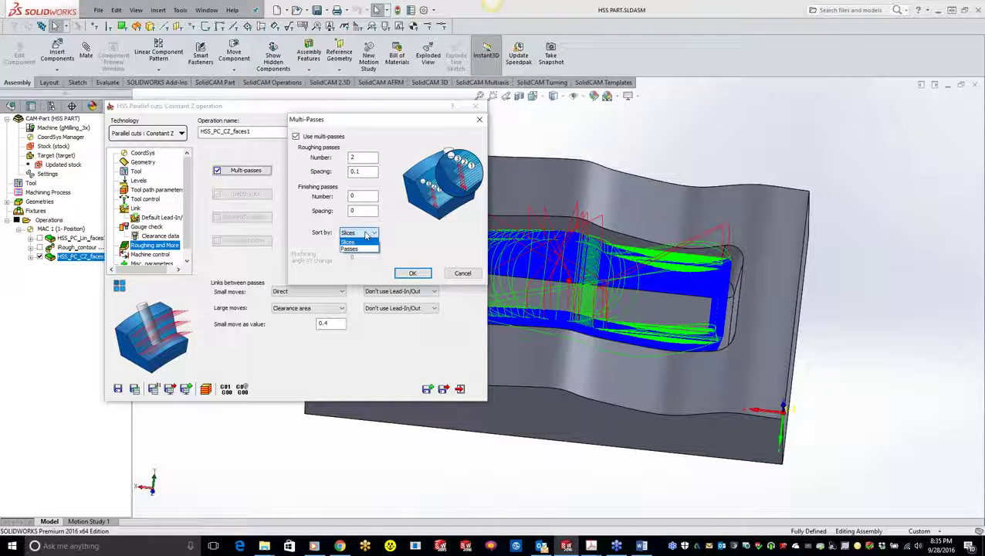
pyautogui.click(360, 249)
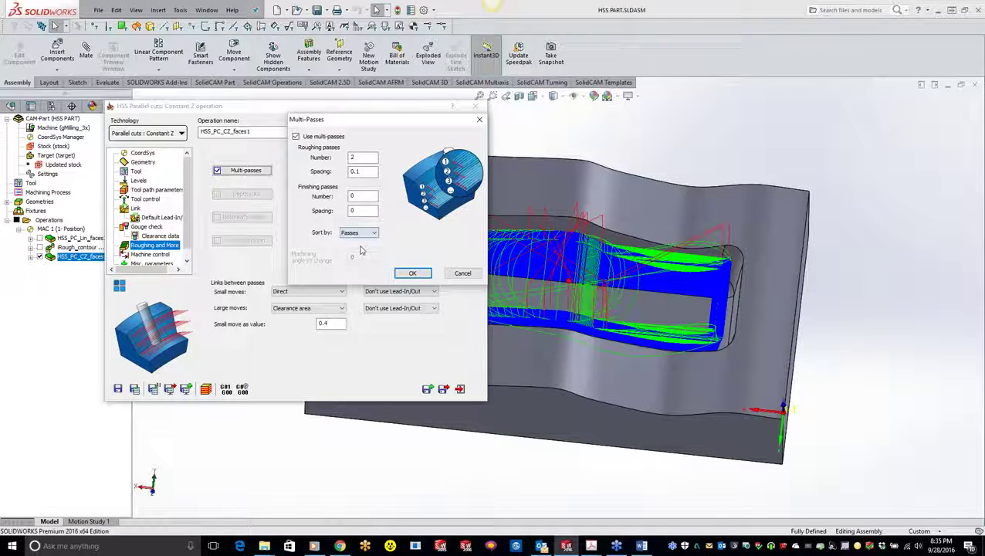
pyautogui.click(413, 274)
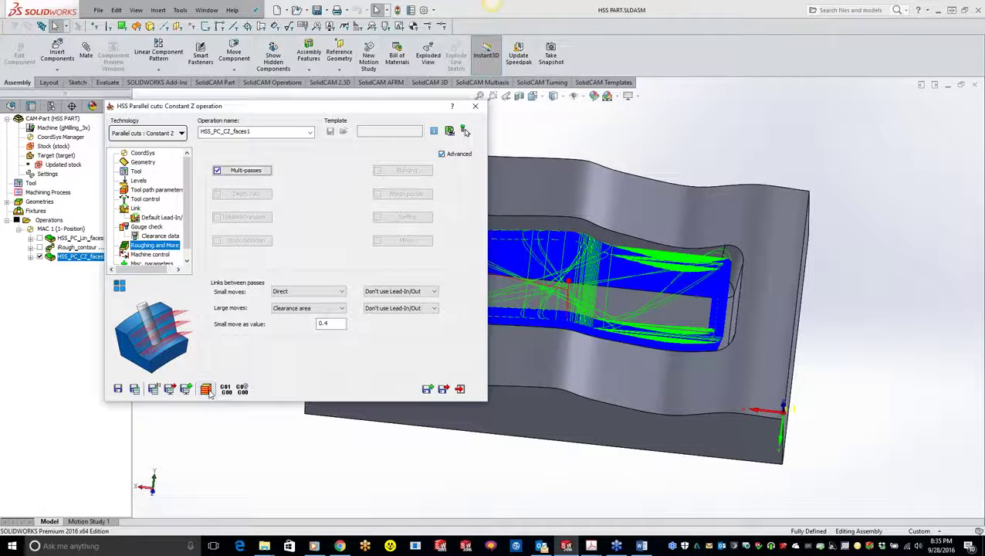
pyautogui.click(206, 388)
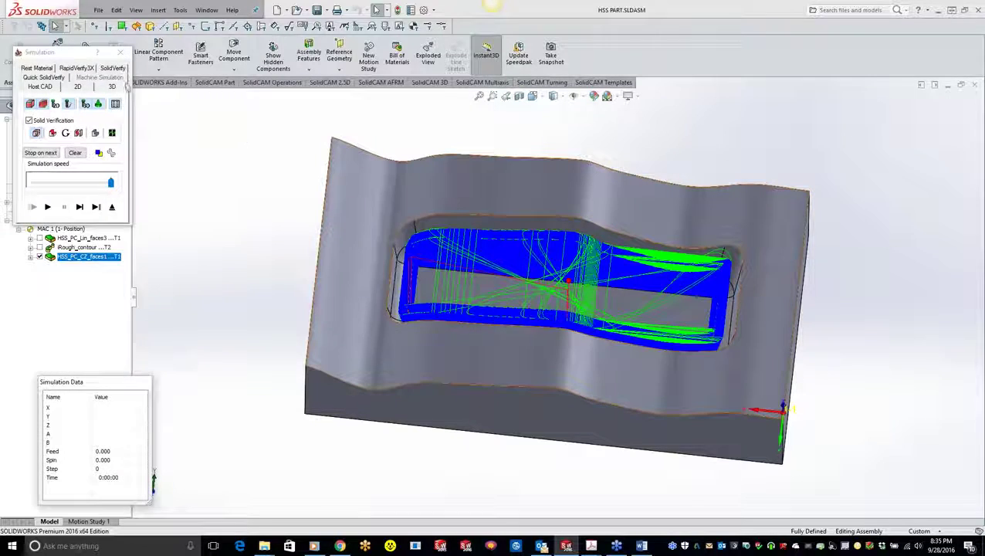
# Step: Play the pass-sorted toolpath to the end in SolidVerify and close the simulation
pyautogui.click(114, 84)
pyautogui.click(48, 207)
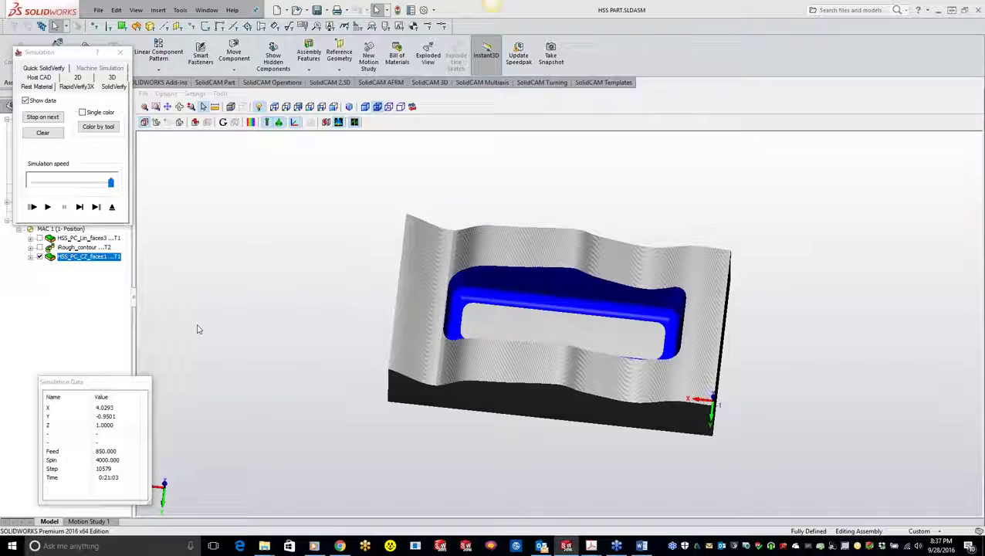
pyautogui.click(121, 55)
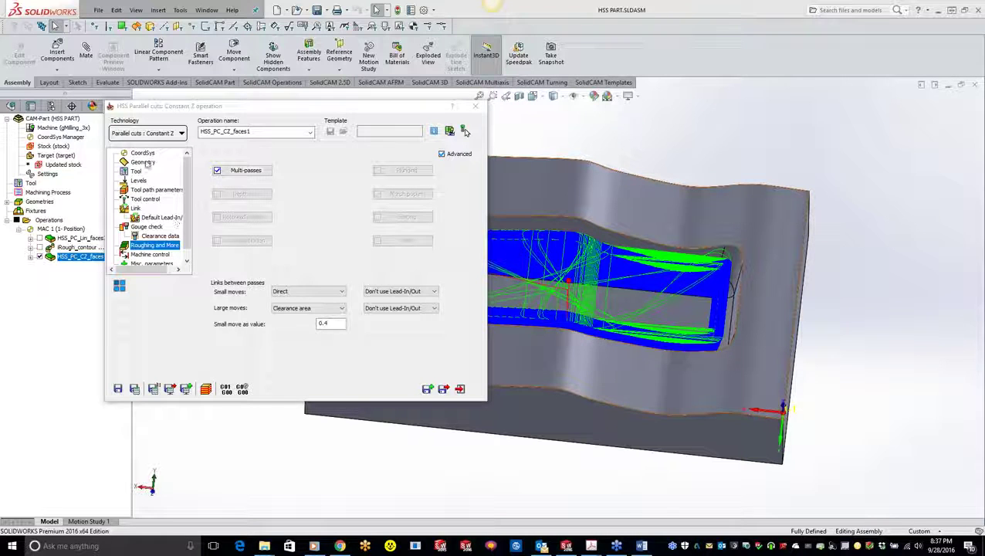
# Step: Review the drive surface geometry and the ball nose tool's feed and spin data
pyautogui.click(145, 163)
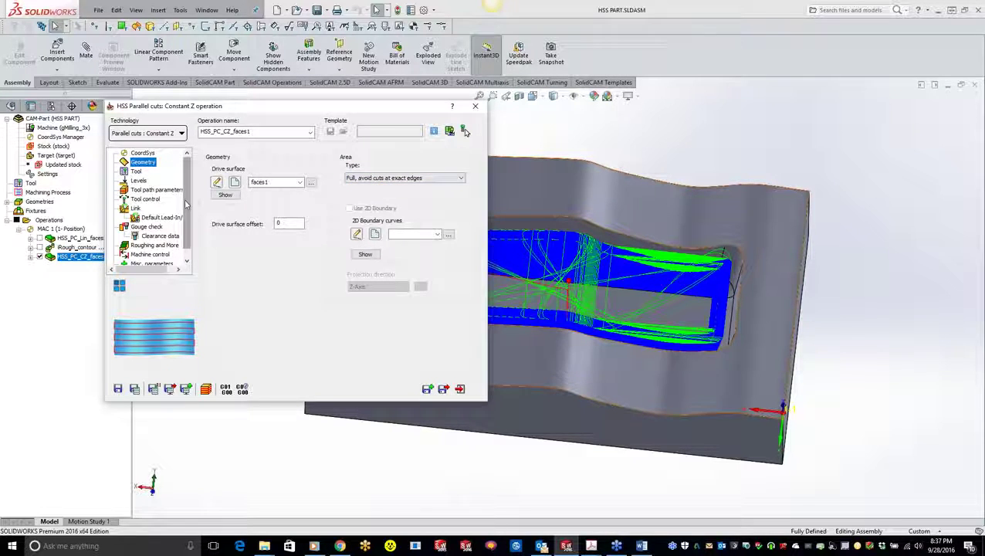
pyautogui.click(136, 172)
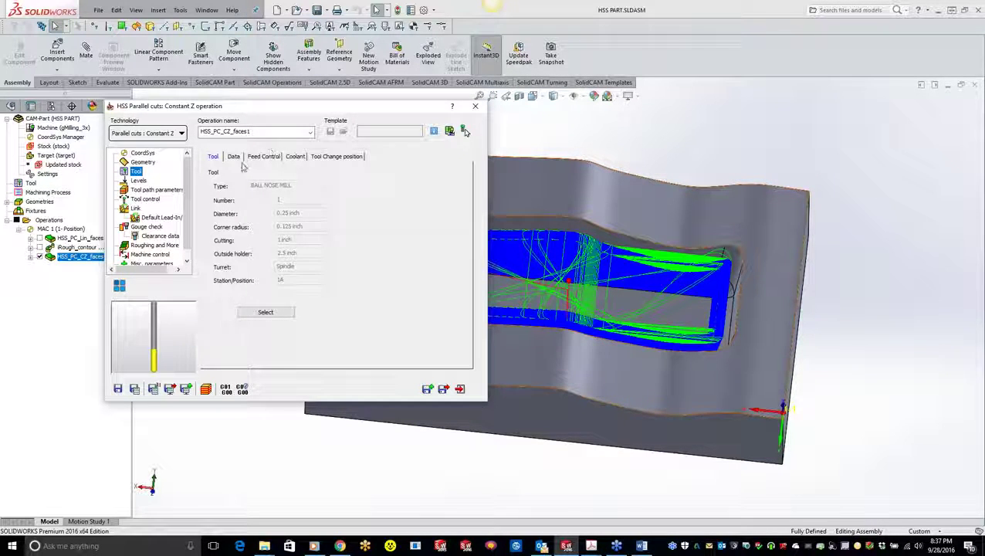
pyautogui.click(235, 156)
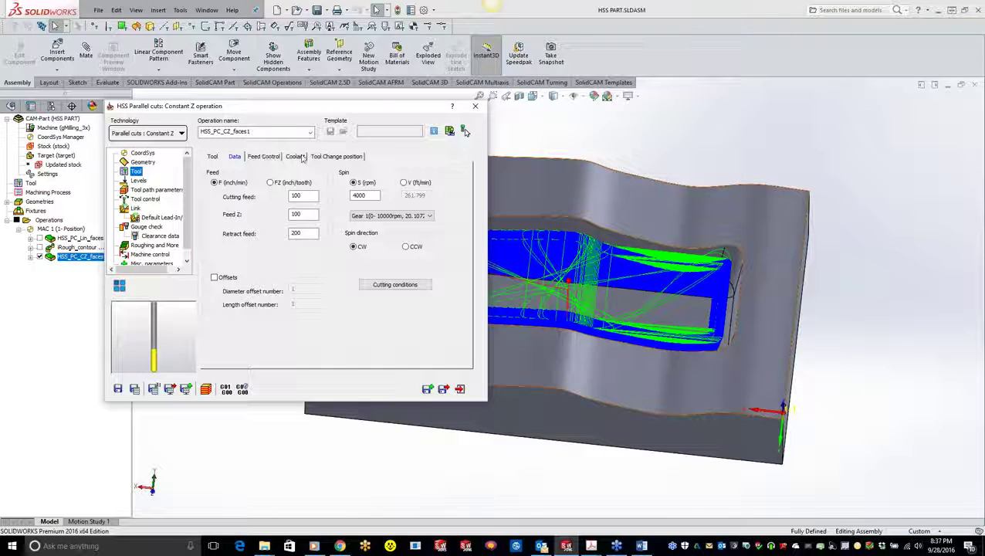
# Step: Check the retract and safety distances and arc-fit options on the Levels page
pyautogui.click(140, 181)
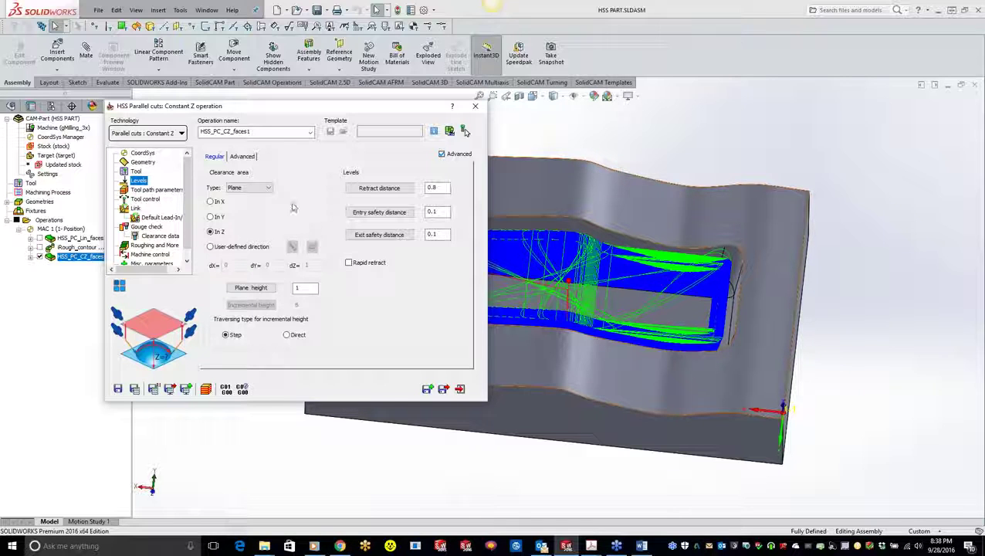
pyautogui.moveTo(403, 205)
pyautogui.click(446, 187)
pyautogui.click(443, 212)
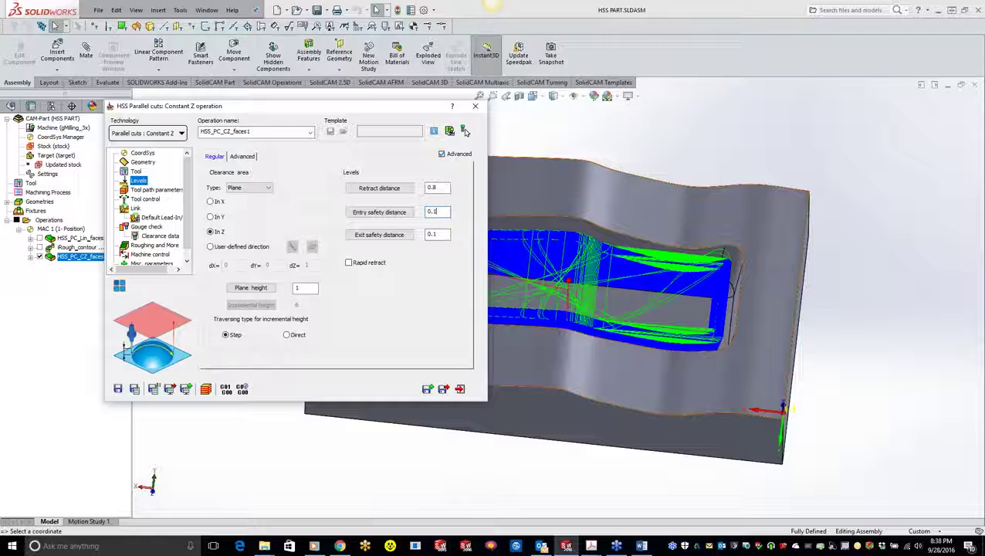
pyautogui.click(244, 157)
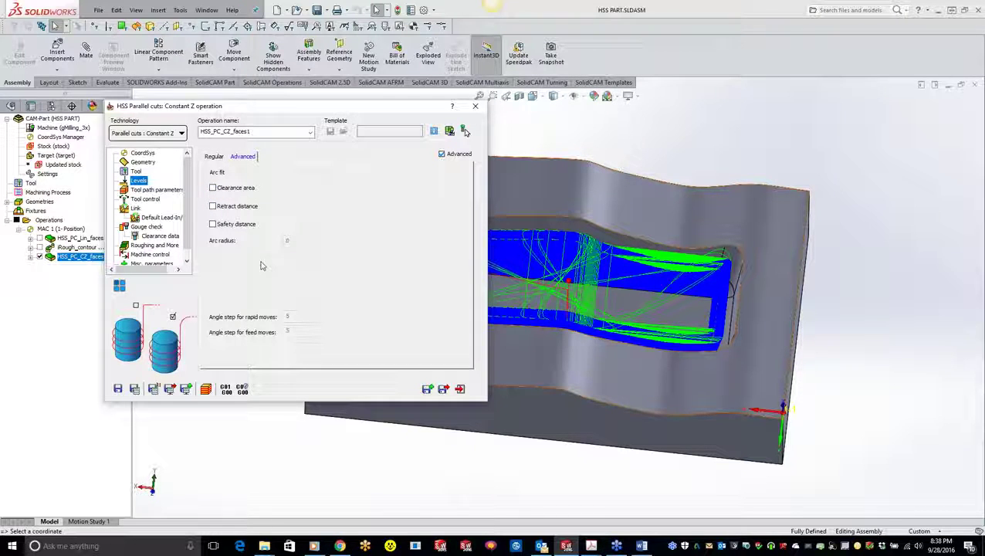
pyautogui.click(158, 190)
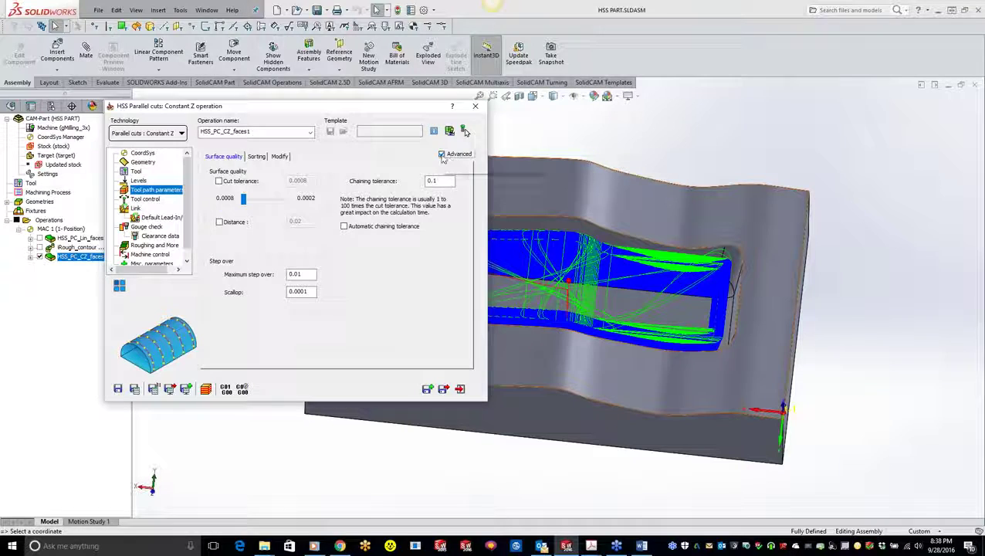
# Step: Inspect the maximum step over and scallop values in the advanced tool path options
pyautogui.click(441, 155)
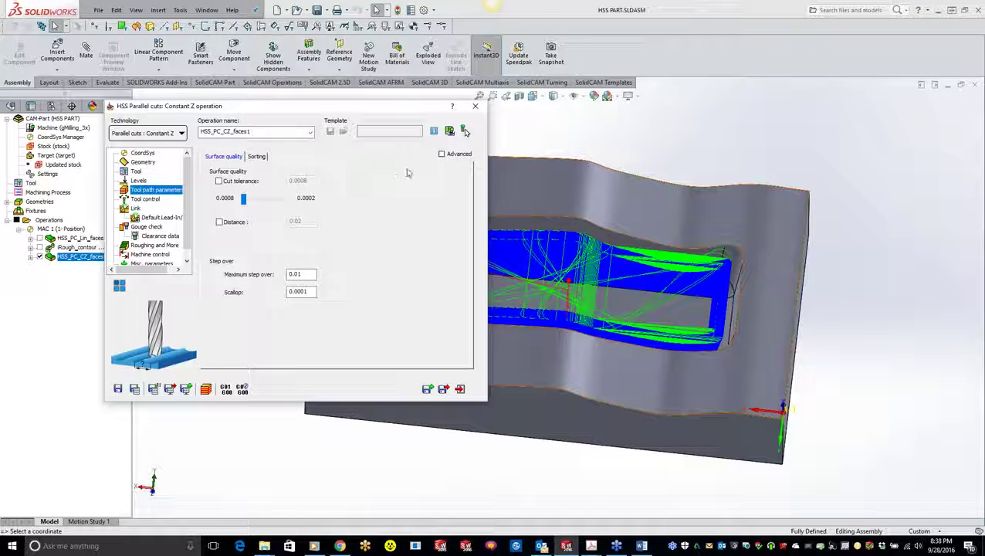
pyautogui.click(442, 155)
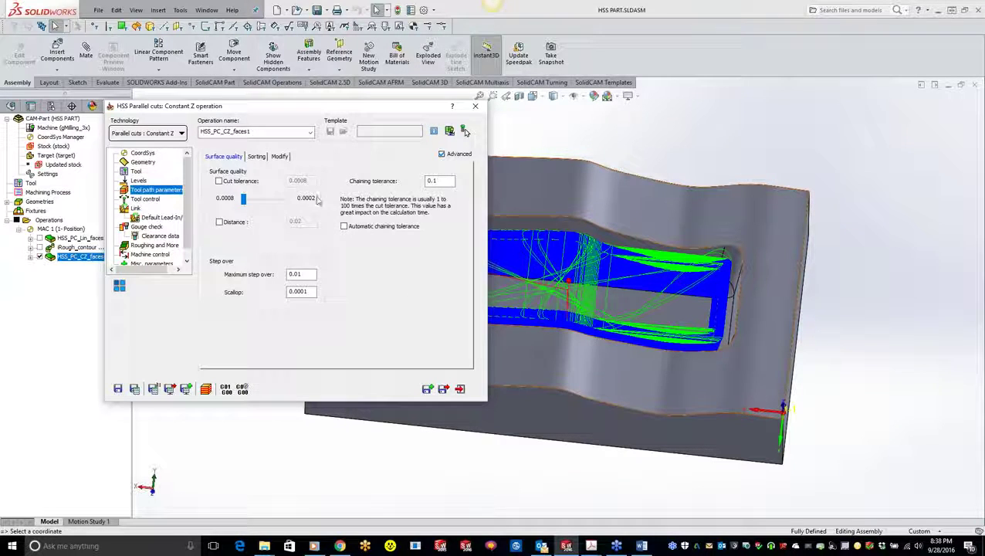
pyautogui.click(308, 274)
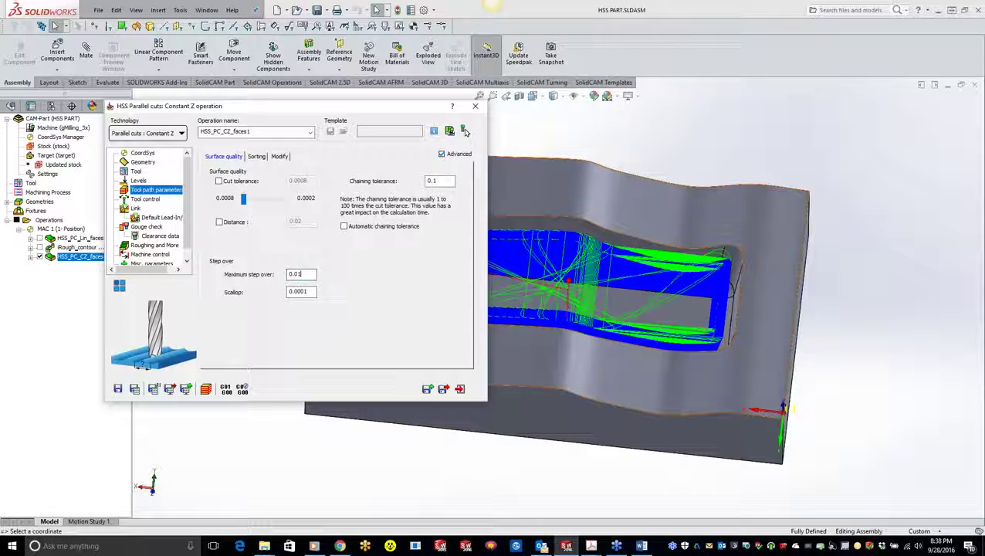
pyautogui.click(314, 292)
# Step: Keep sorting as Zigzag cutting, Standard cut order and machining by Lanes
pyautogui.click(258, 157)
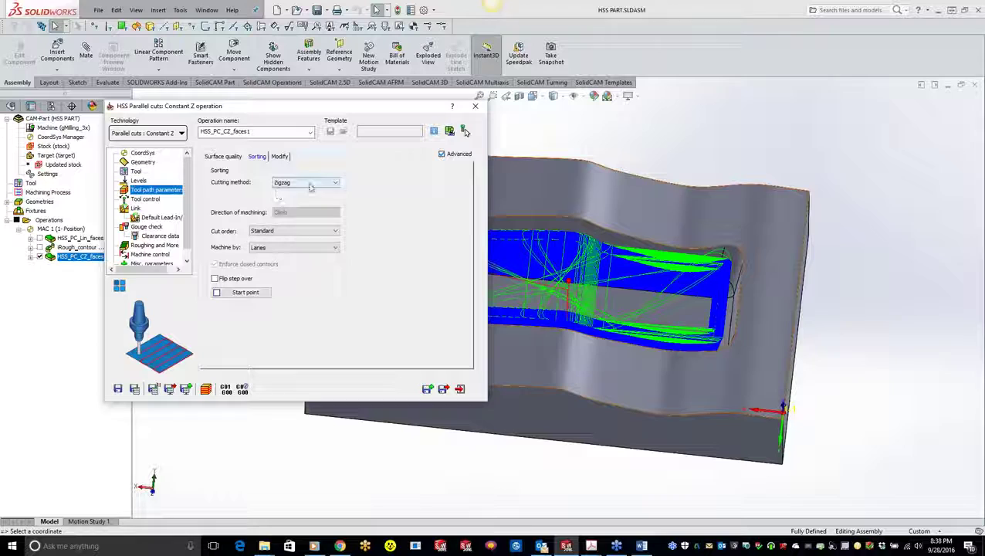
pyautogui.click(309, 183)
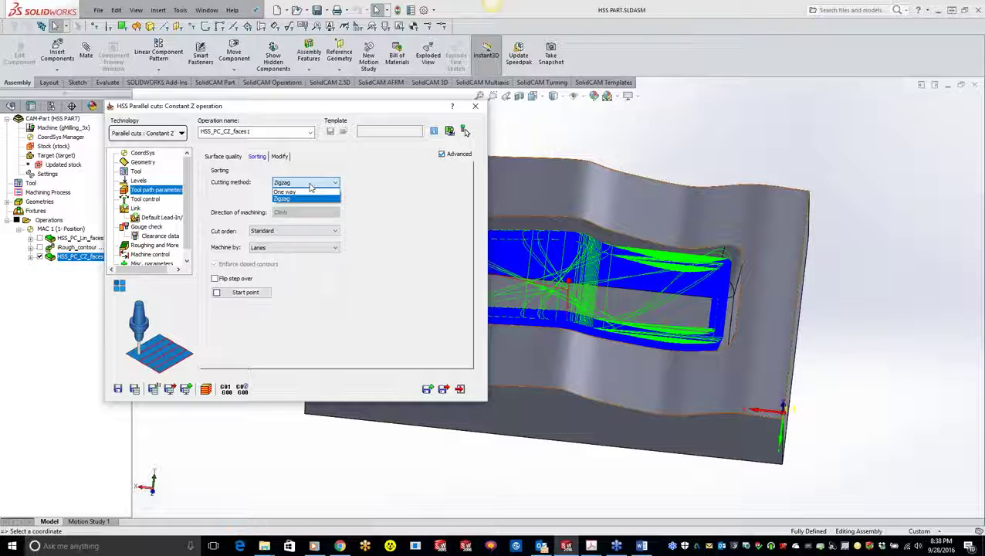
pyautogui.click(336, 185)
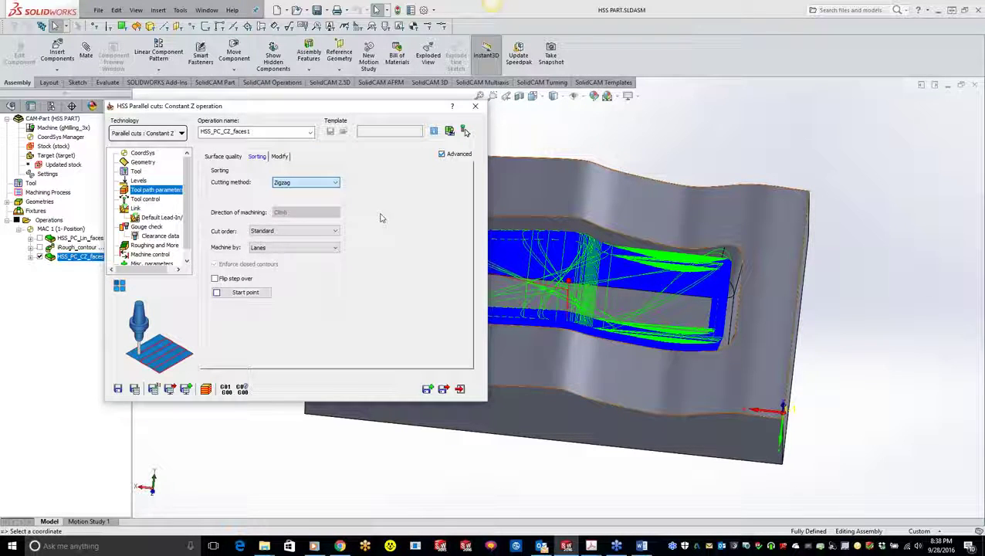
pyautogui.click(284, 234)
pyautogui.click(284, 234)
pyautogui.click(285, 233)
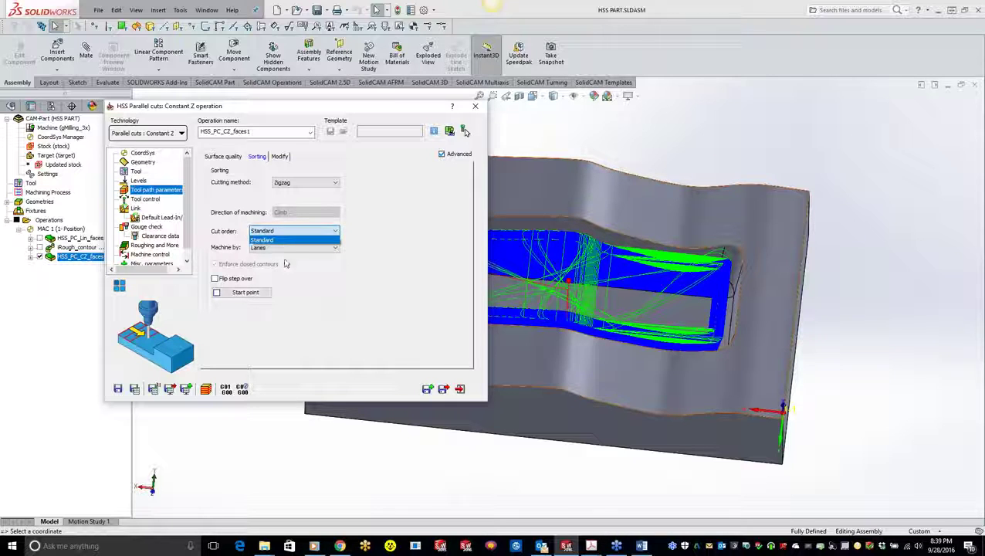
pyautogui.click(304, 273)
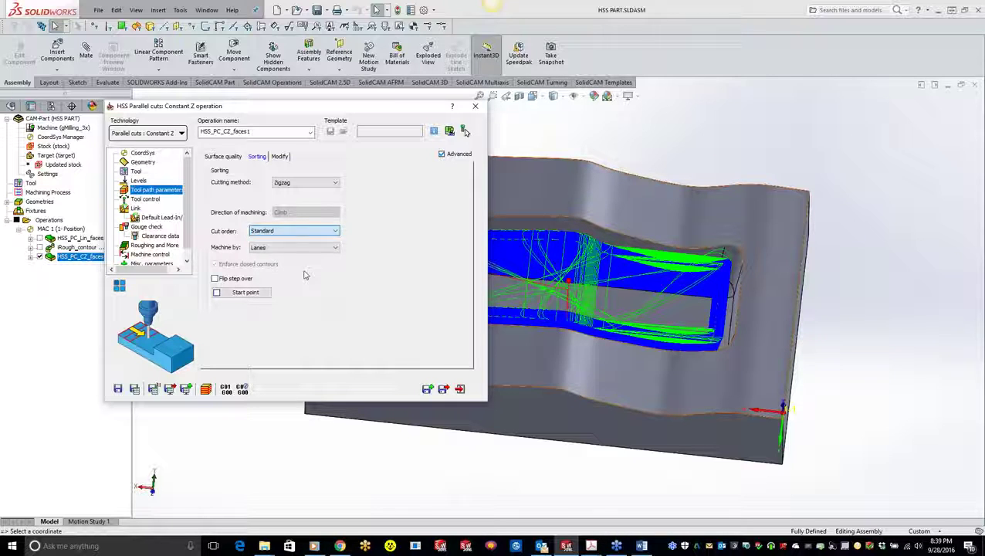
pyautogui.click(255, 250)
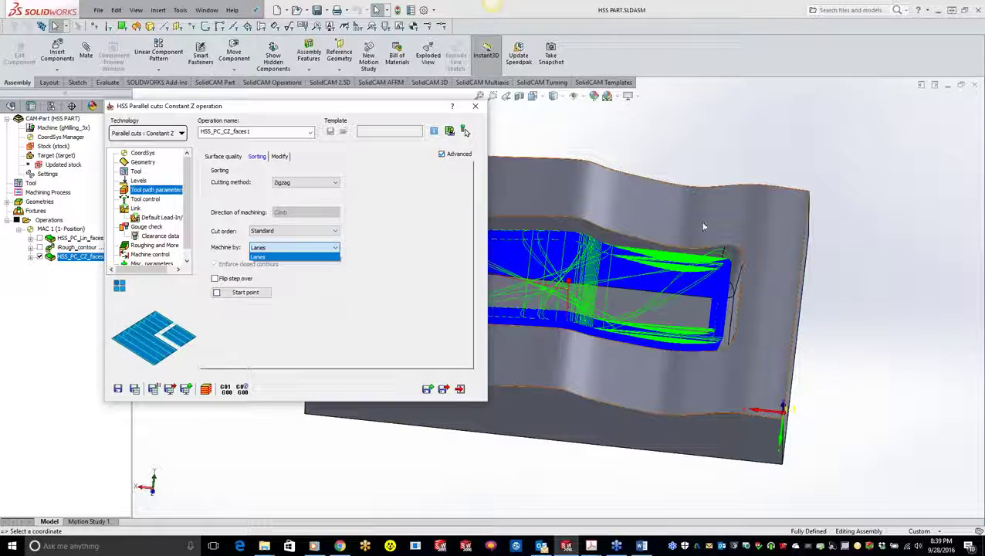
pyautogui.click(655, 207)
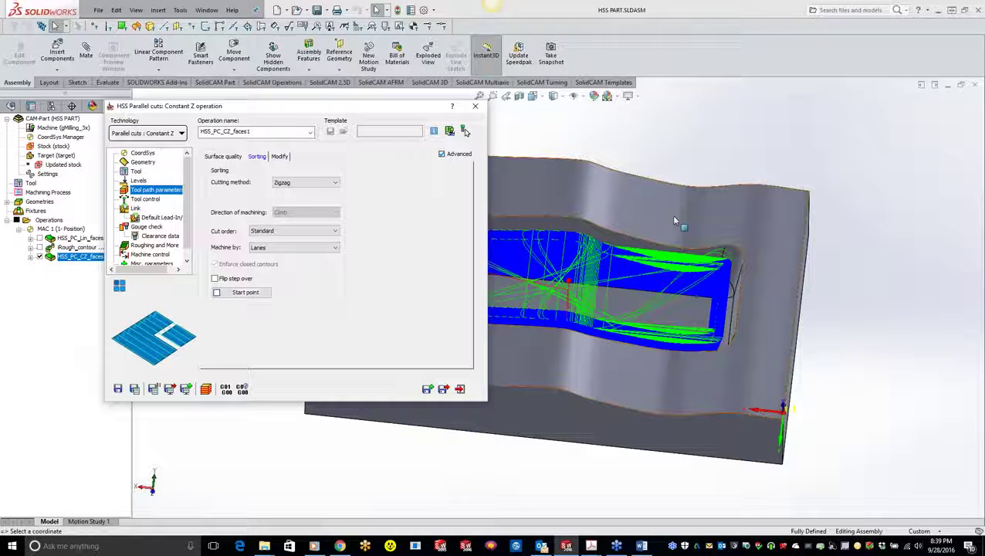
pyautogui.click(294, 248)
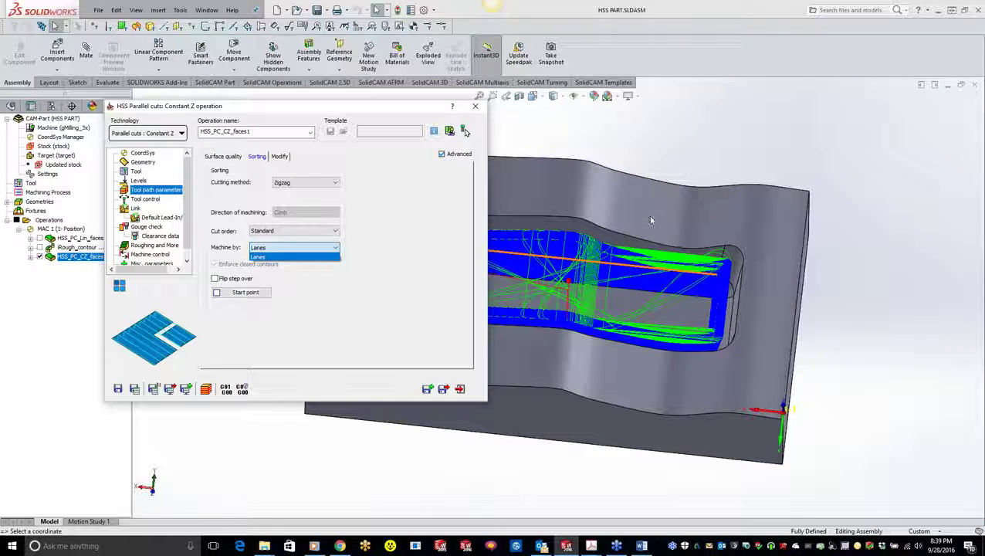
pyautogui.click(351, 346)
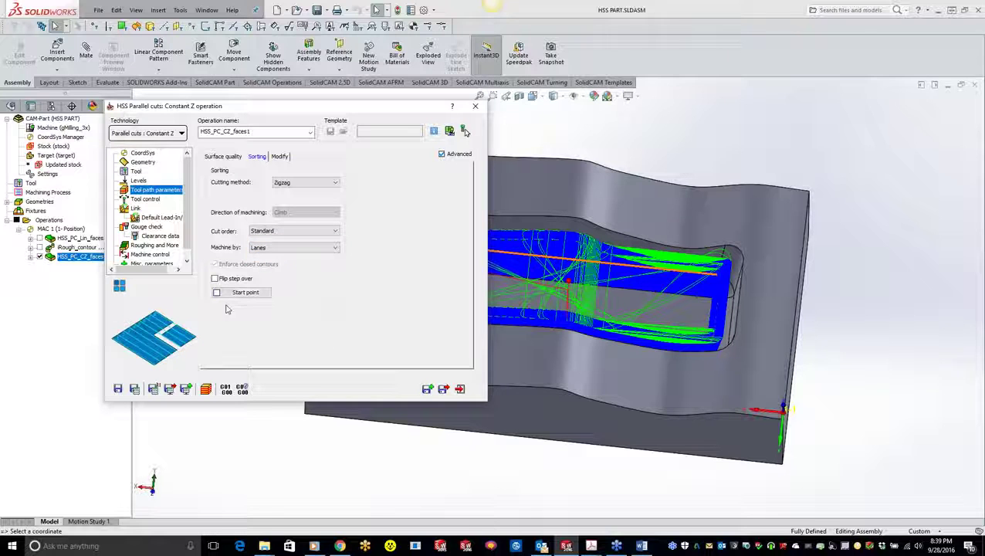
# Step: Set the Tool control axial shift to Gradual for each contour
pyautogui.moveTo(215, 280)
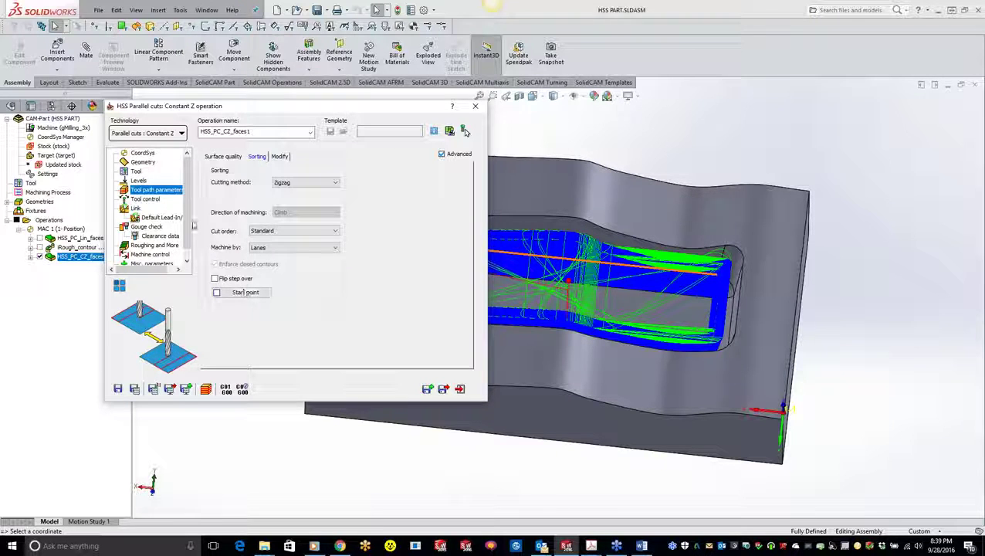
pyautogui.click(147, 200)
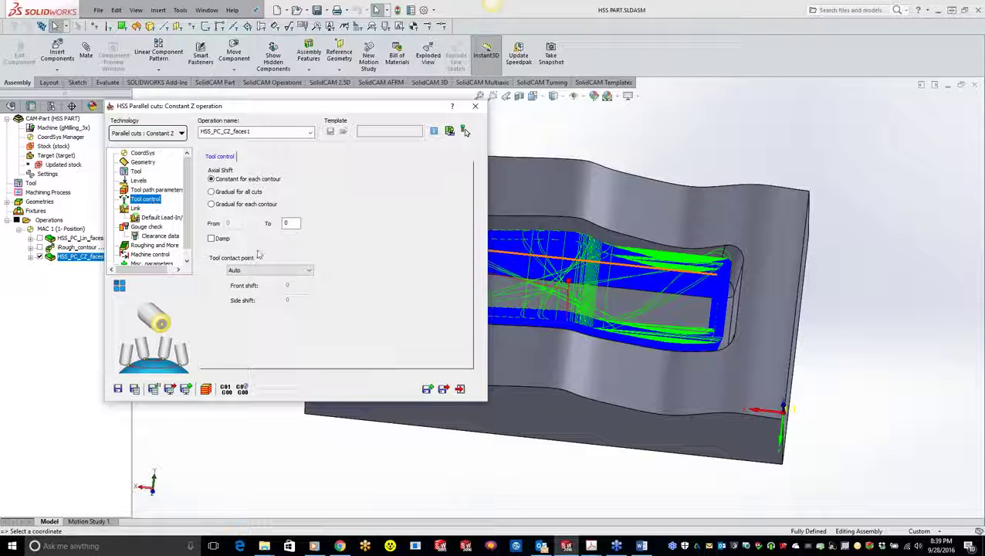
pyautogui.click(212, 205)
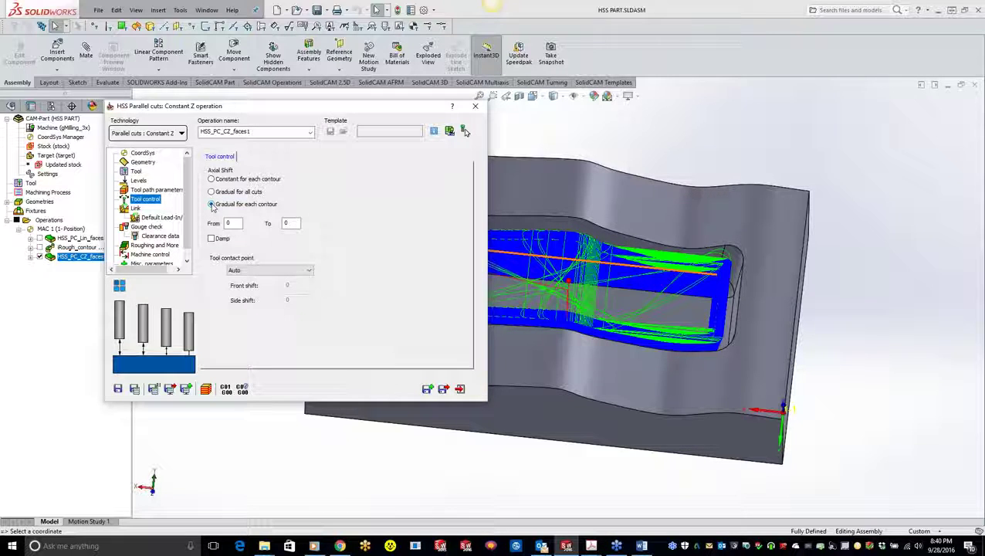
# Step: Make axial shift constant for each contour and try At Center and At Radius contact points
pyautogui.doubleClick(290, 223)
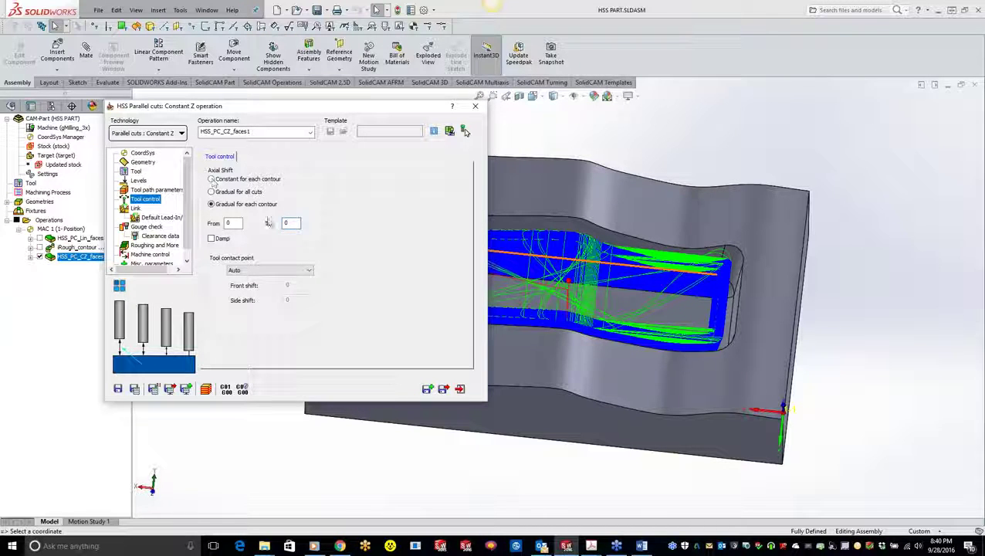
pyautogui.click(212, 179)
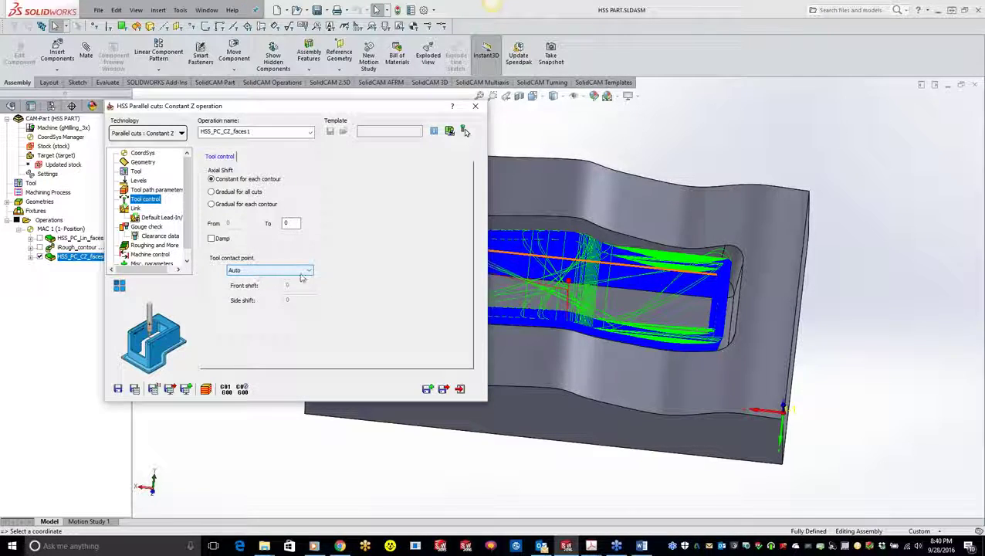
pyautogui.click(265, 271)
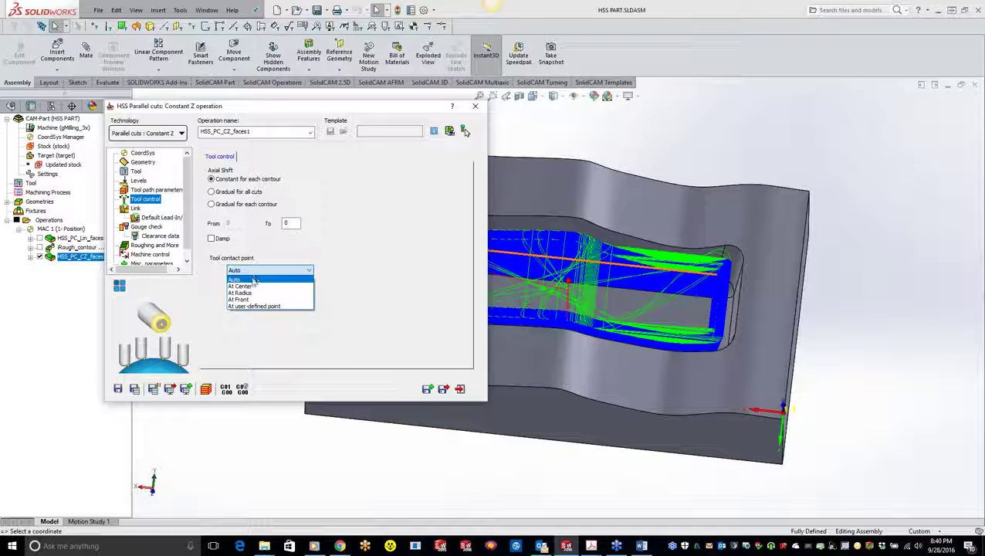
pyautogui.click(241, 286)
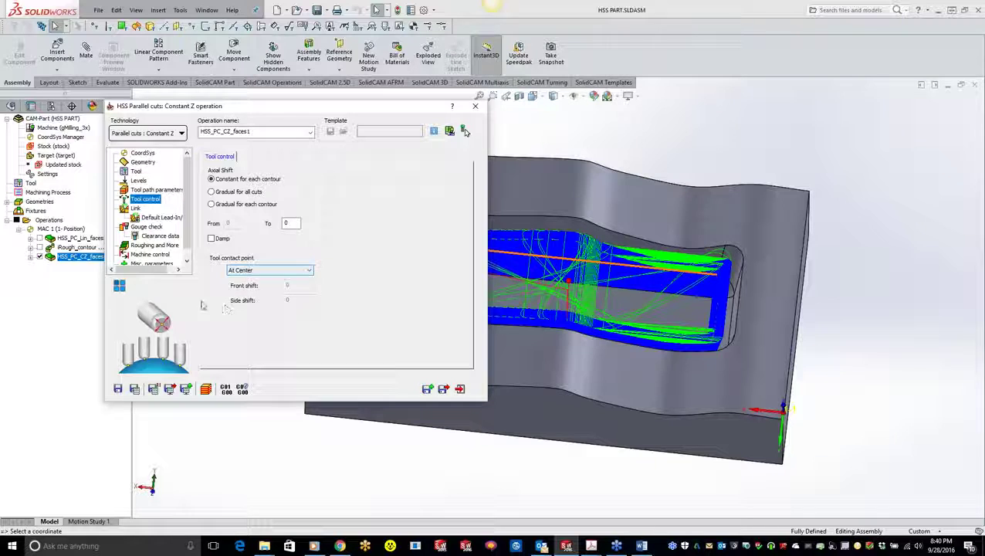
pyautogui.click(295, 270)
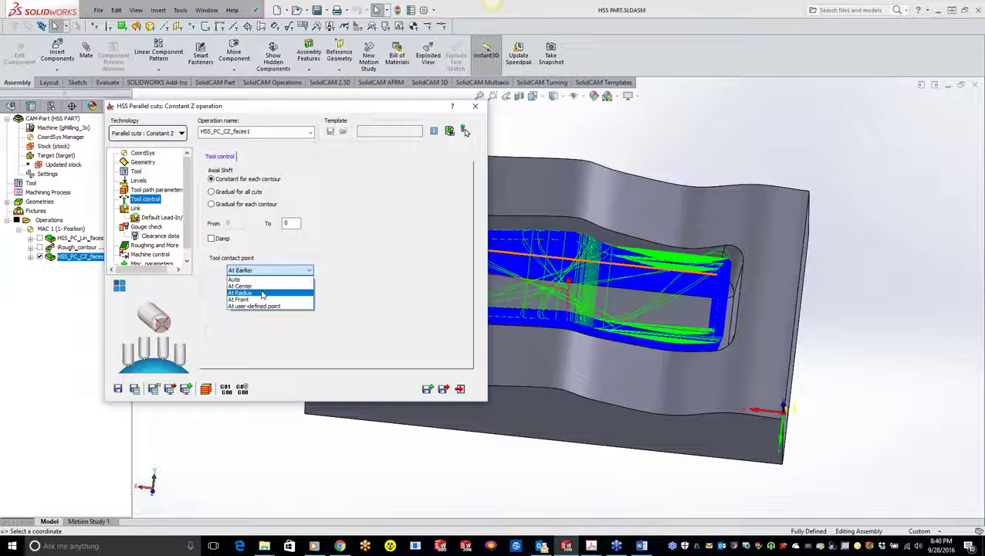
pyautogui.click(263, 293)
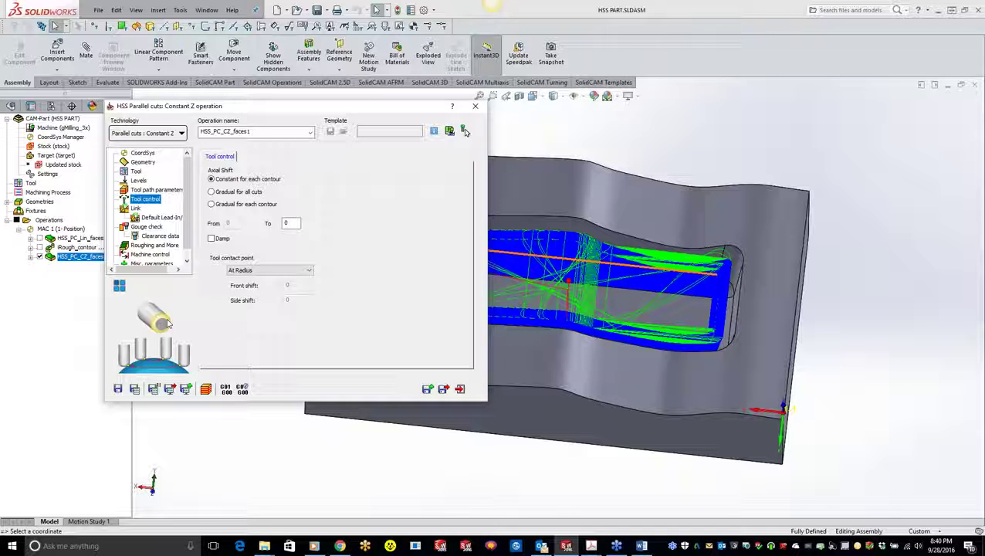
# Step: Try At Front and user-defined tool contact points, then reset it to Auto
pyautogui.click(255, 270)
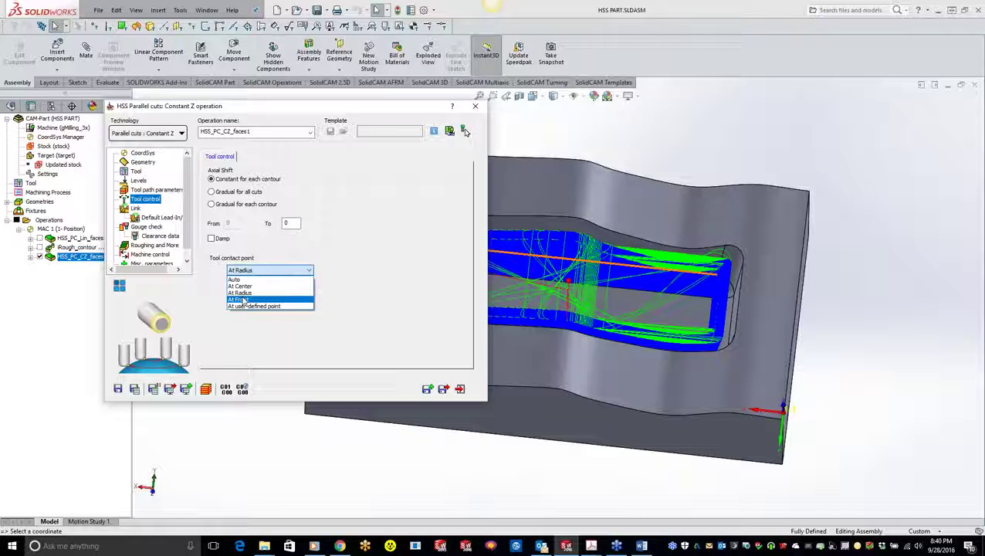
pyautogui.click(244, 301)
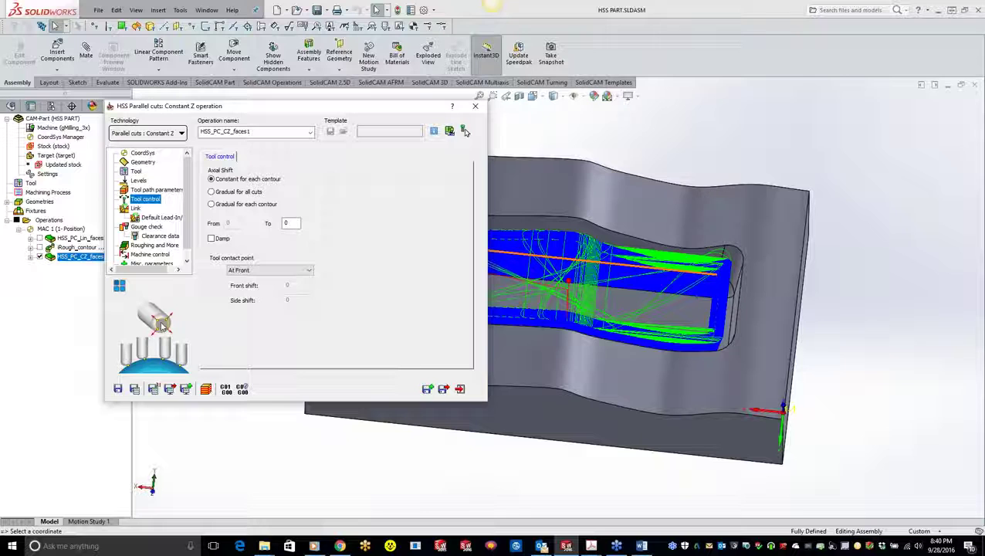
pyautogui.click(258, 270)
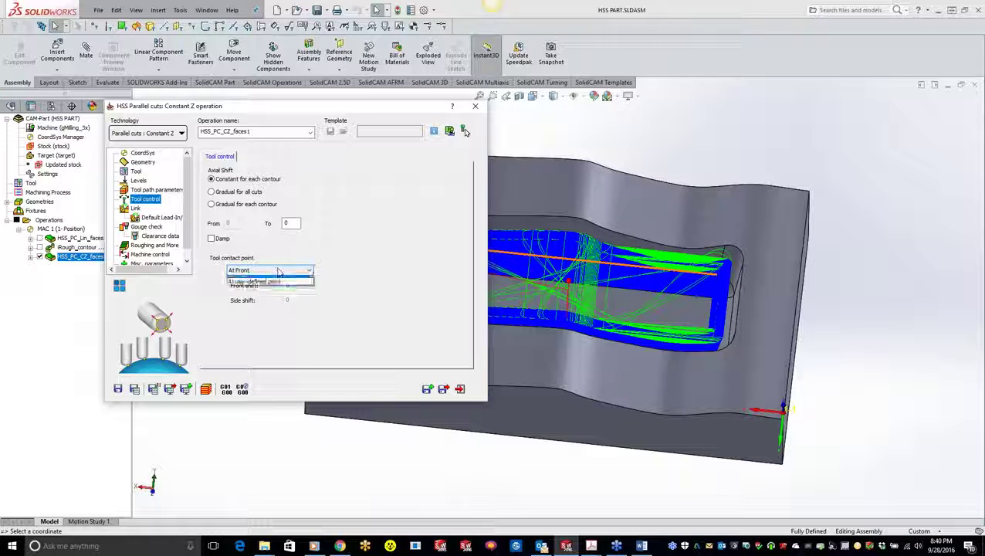
pyautogui.click(252, 306)
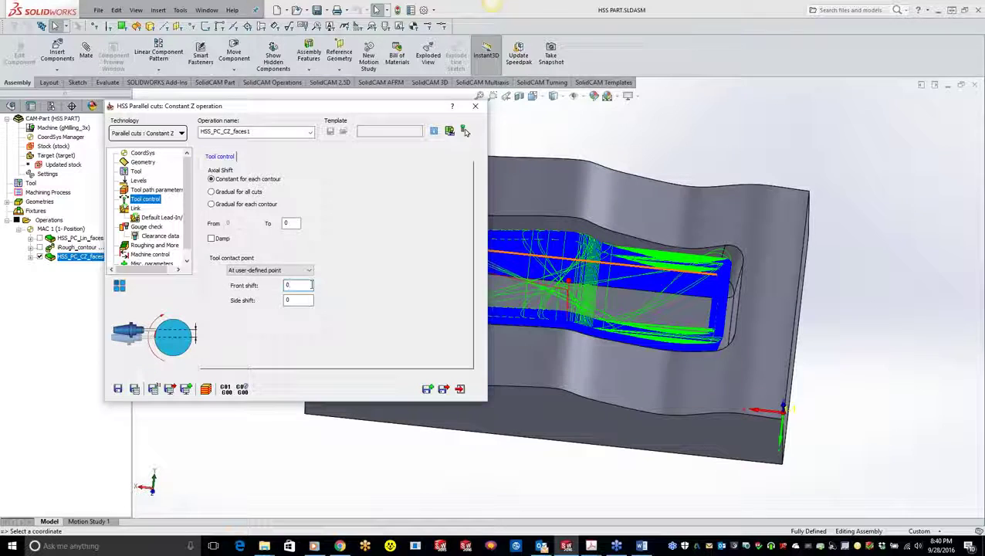
pyautogui.moveTo(295, 301)
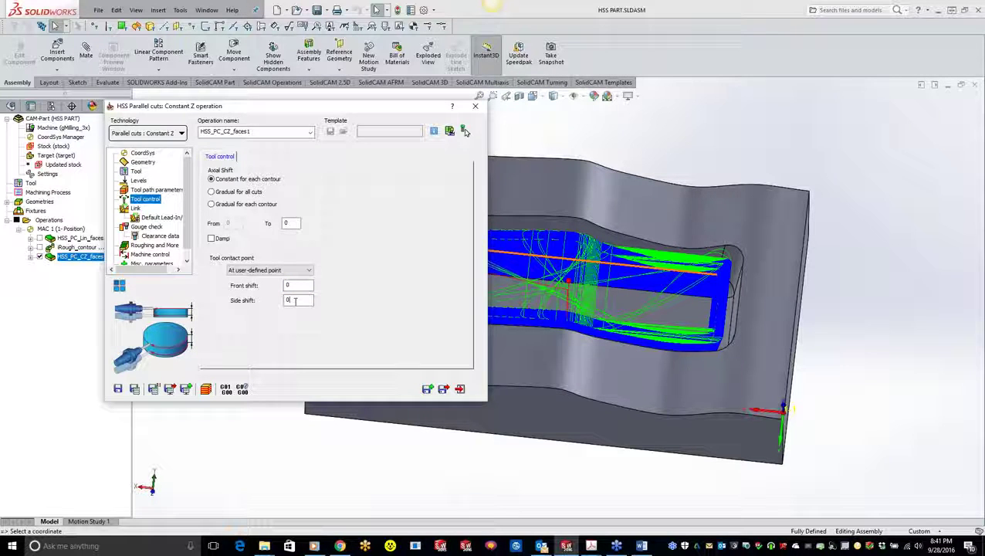
pyautogui.click(255, 270)
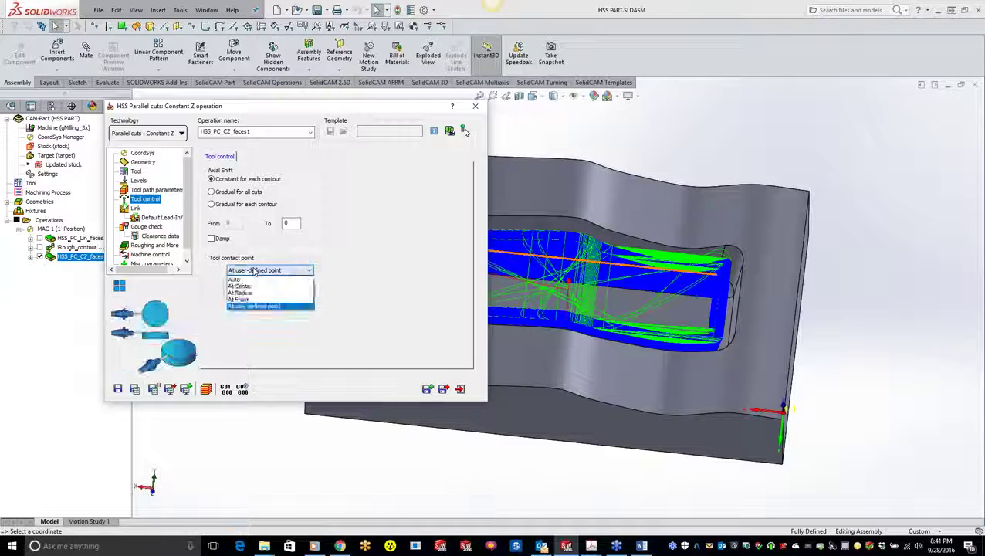
pyautogui.click(252, 280)
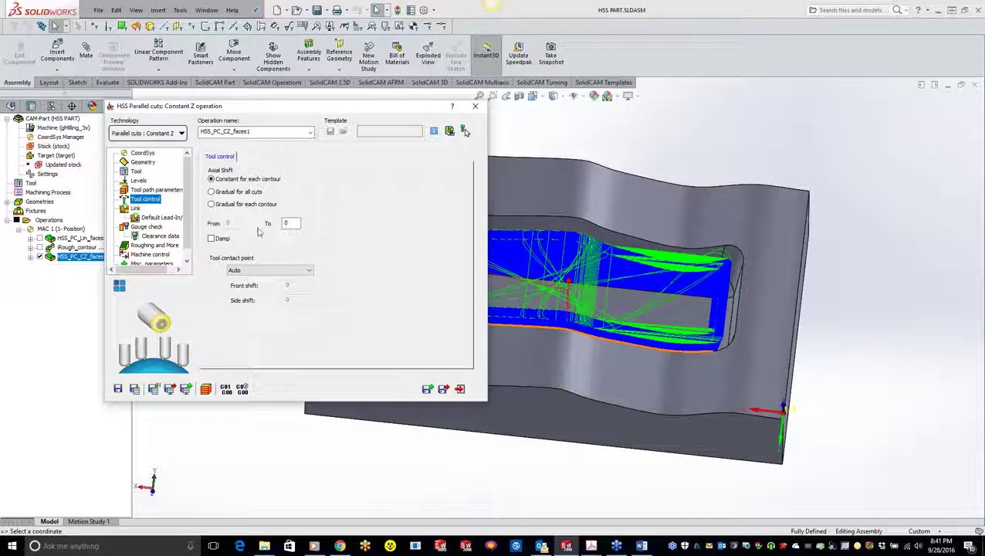
# Step: Review the Link approach and retract settings, keeping first-entry lead-in off
pyautogui.click(136, 208)
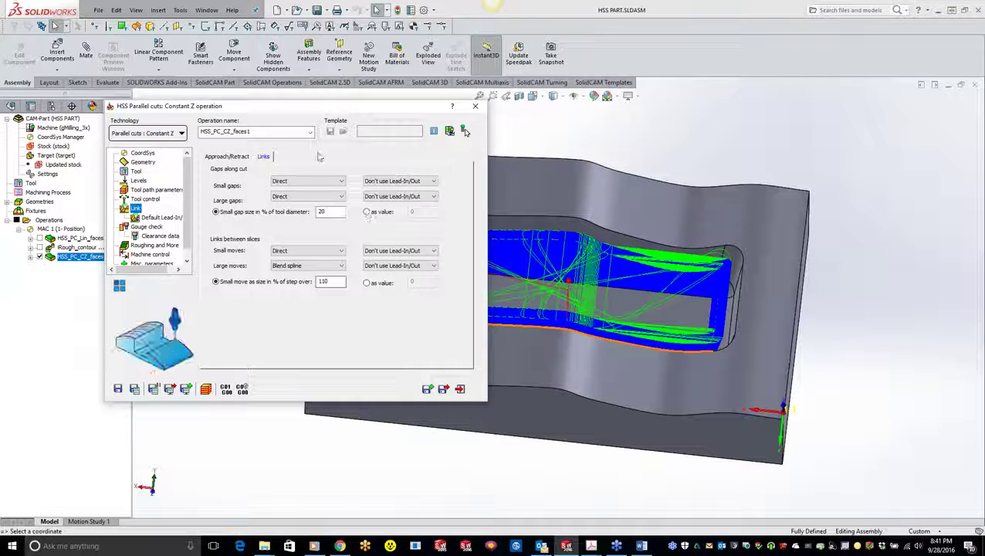
pyautogui.click(227, 157)
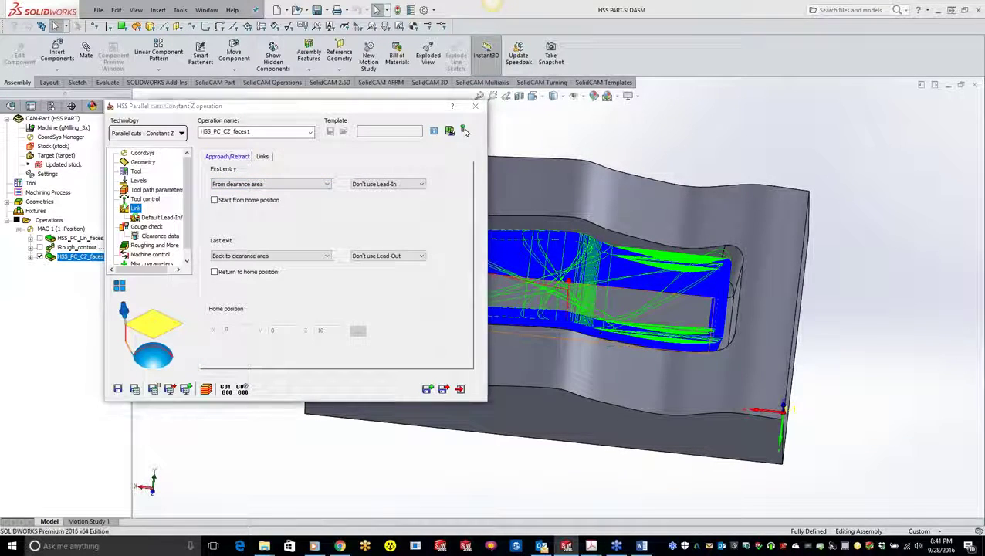
pyautogui.click(465, 133)
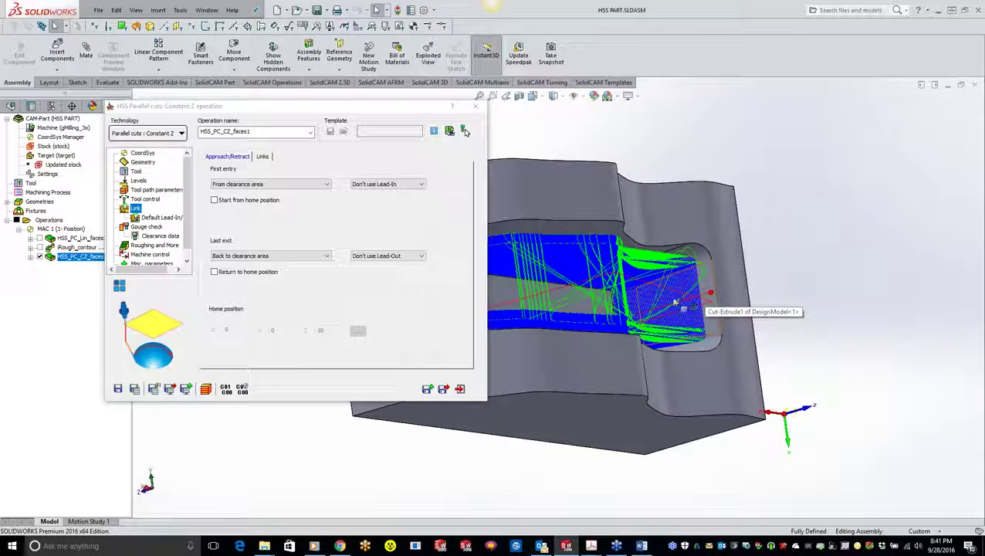
pyautogui.click(403, 187)
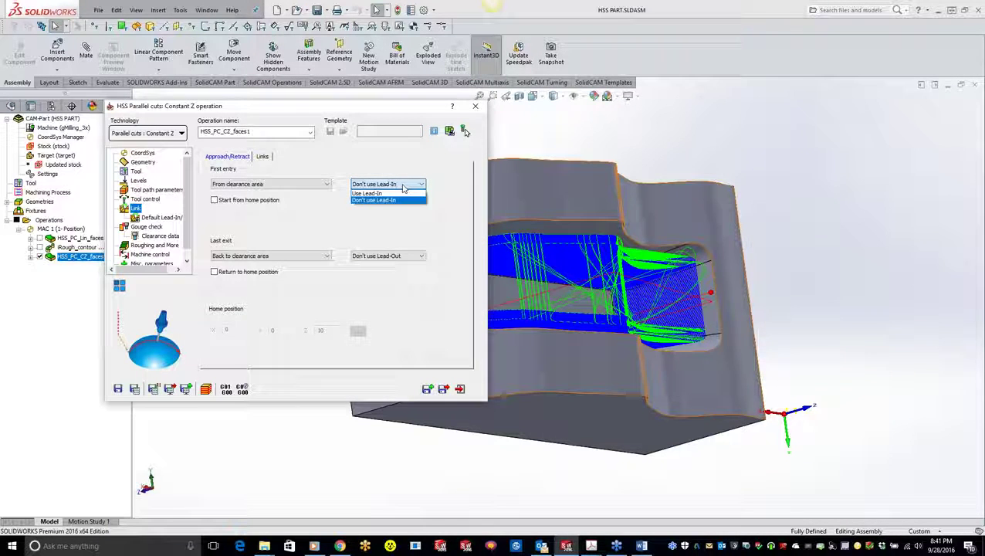
pyautogui.click(392, 193)
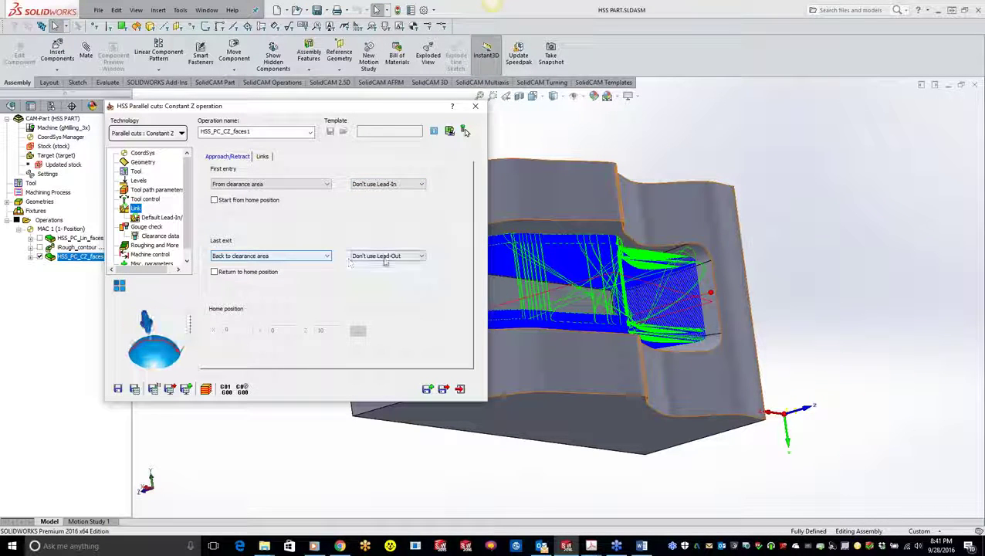
# Step: Keep direct linking for small gaps with gap size 20
pyautogui.click(263, 157)
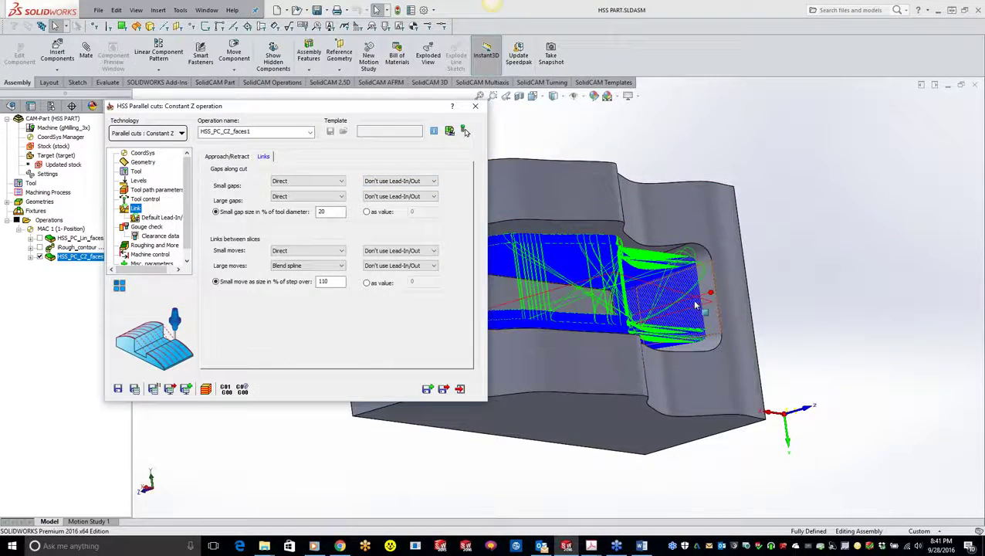
pyautogui.scroll(-5, 695, 307)
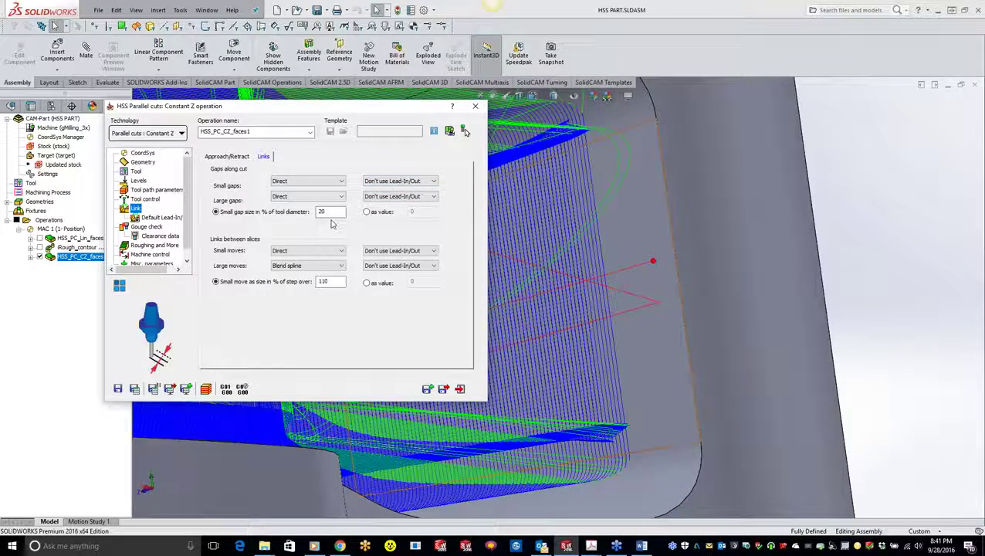
pyautogui.click(315, 183)
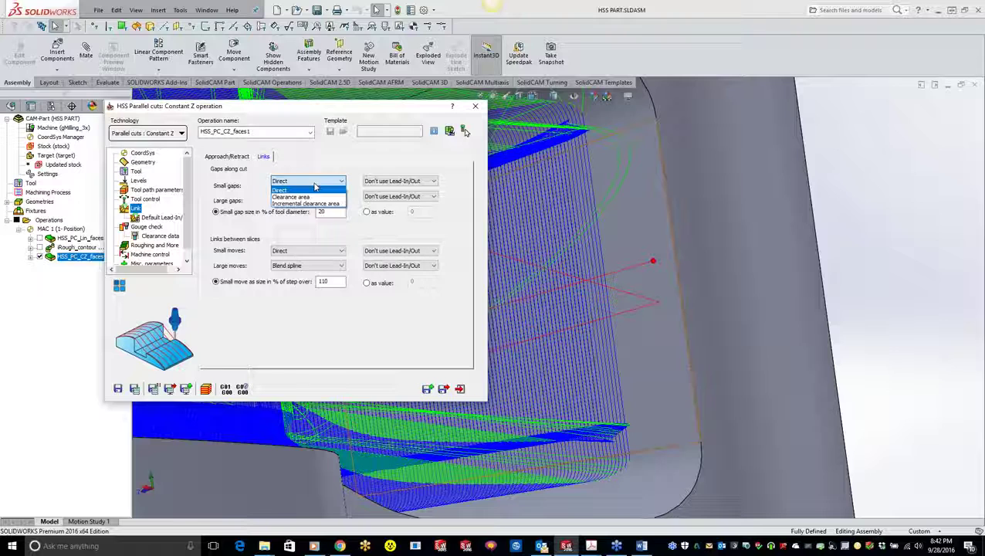
pyautogui.click(317, 185)
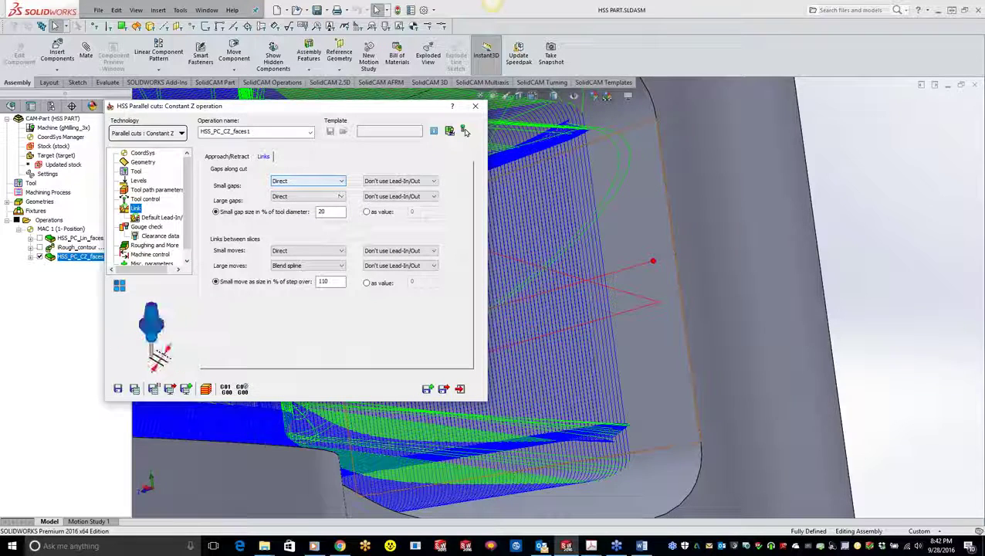
pyautogui.click(343, 211)
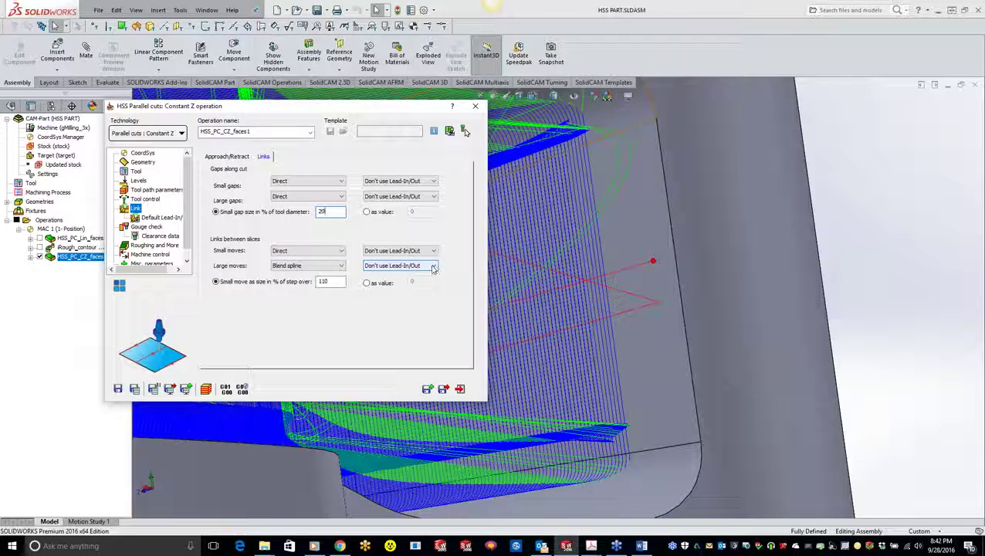
# Step: Review the default lead-in/out parameters and the gouge check's stock to leave
pyautogui.click(162, 218)
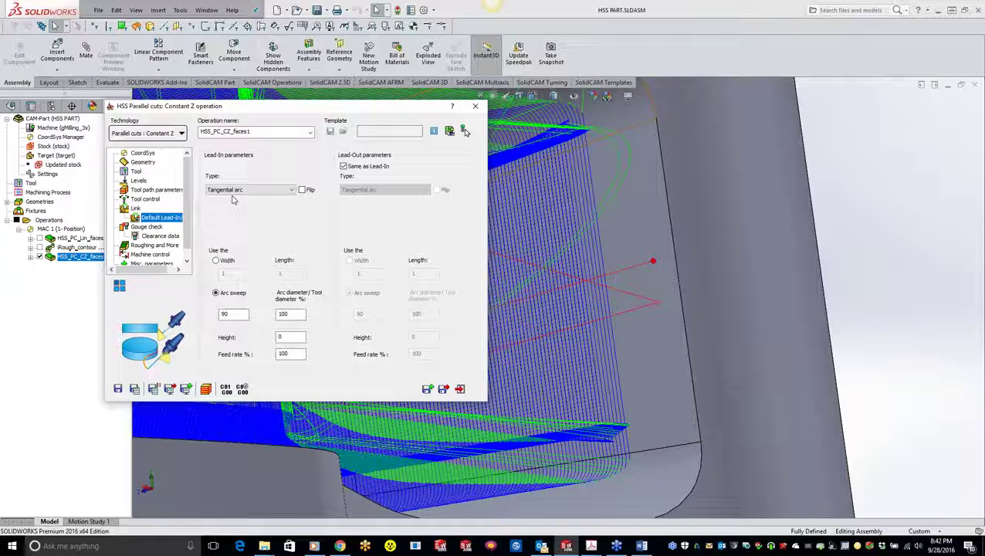
pyautogui.click(149, 226)
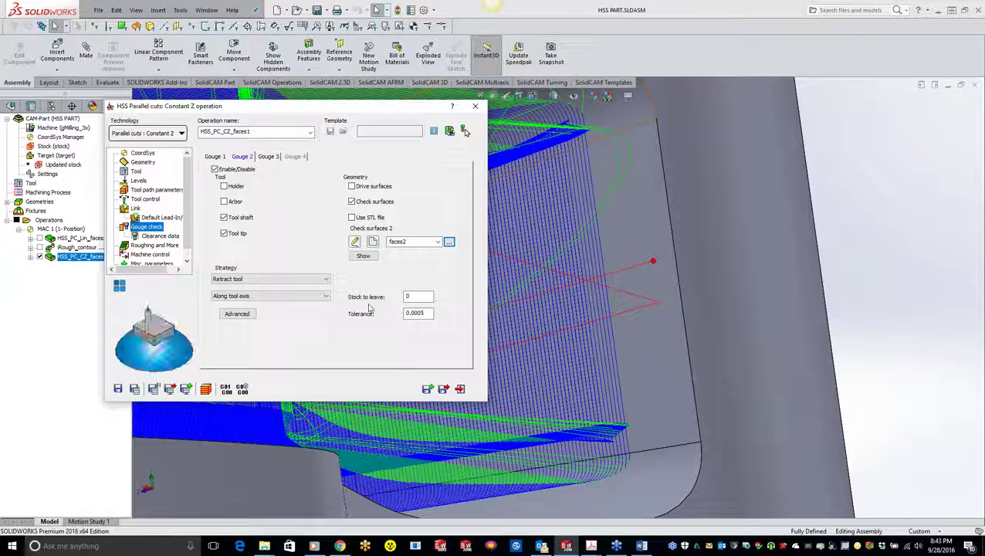
pyautogui.click(409, 295)
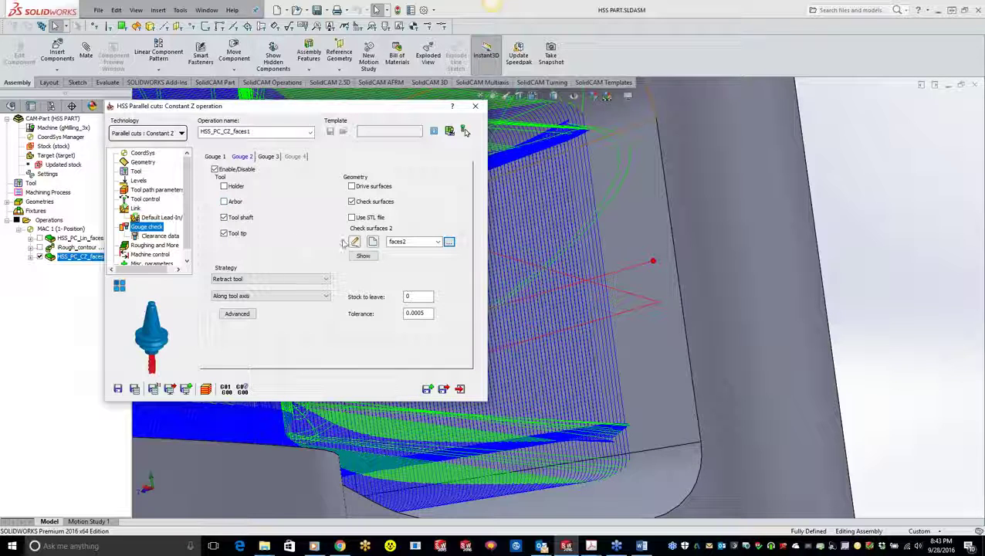
# Step: On Gouge 2, review the retract directions and keep retracting along the tool axis
pyautogui.moveTo(364, 317)
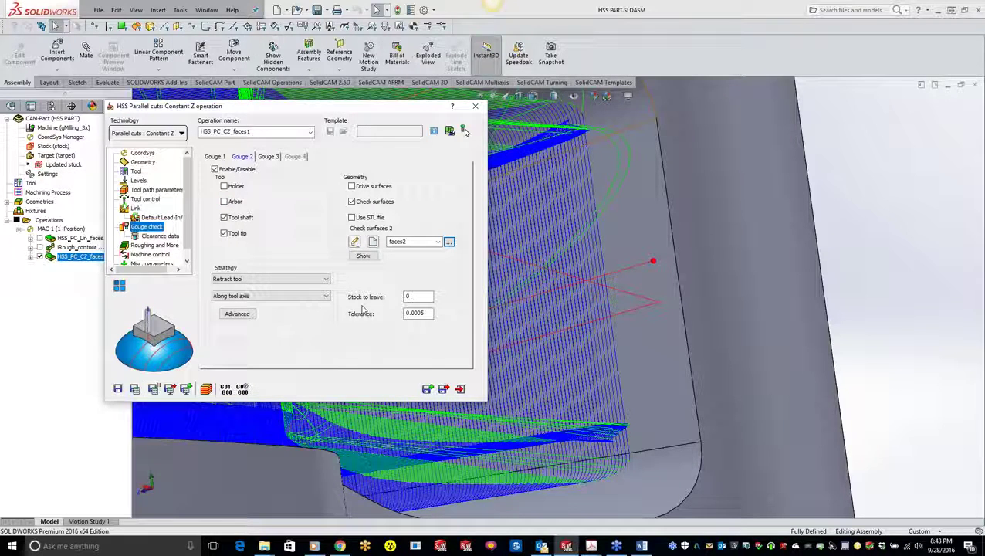
pyautogui.moveTo(241, 204)
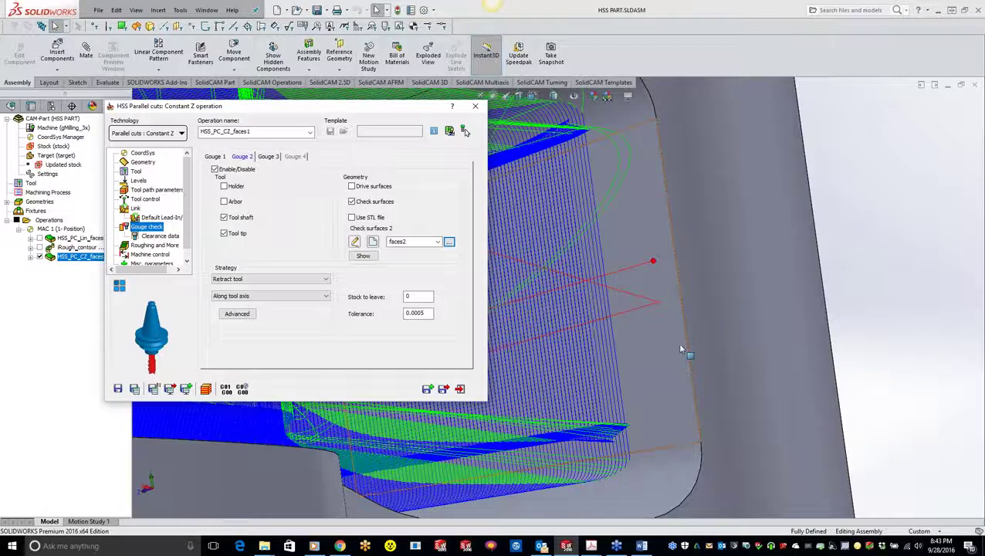
pyautogui.scroll(6, 683, 348)
pyautogui.moveTo(502, 254); pyautogui.dragTo(512, 286, button='middle')
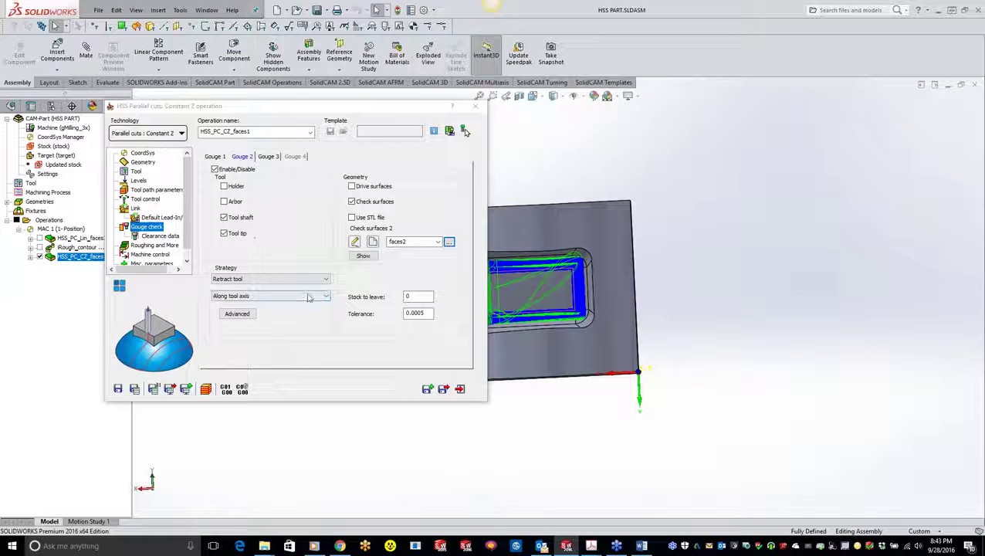
pyautogui.click(283, 297)
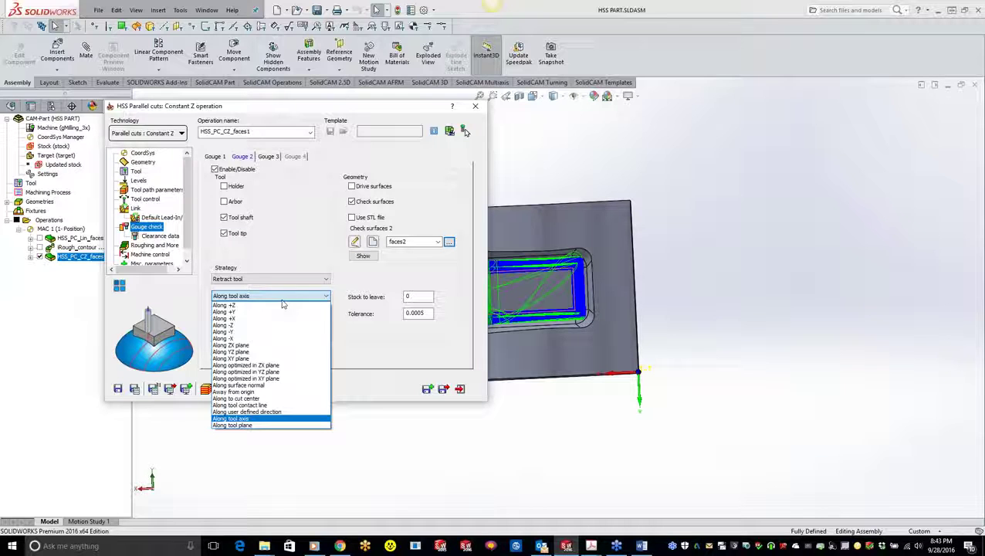
pyautogui.click(282, 302)
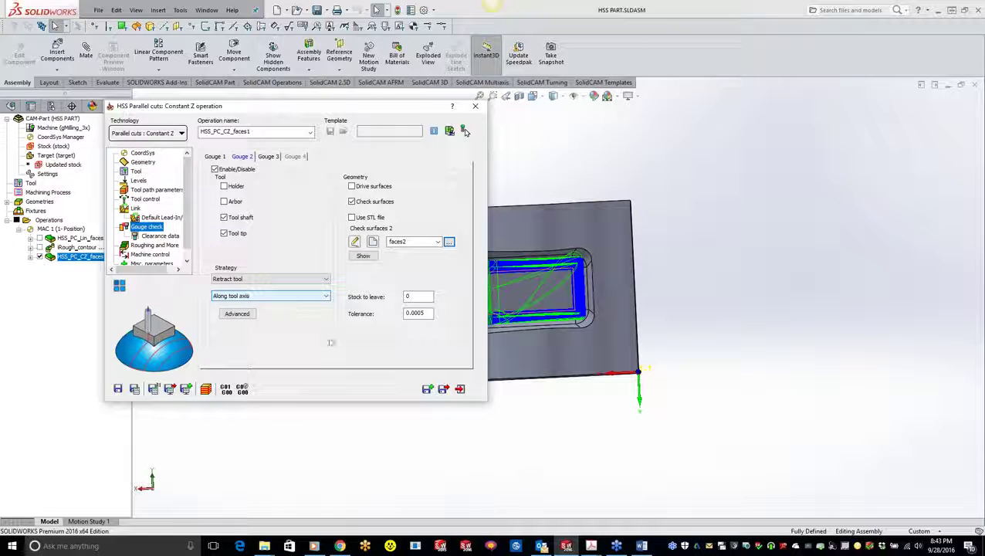
pyautogui.click(284, 280)
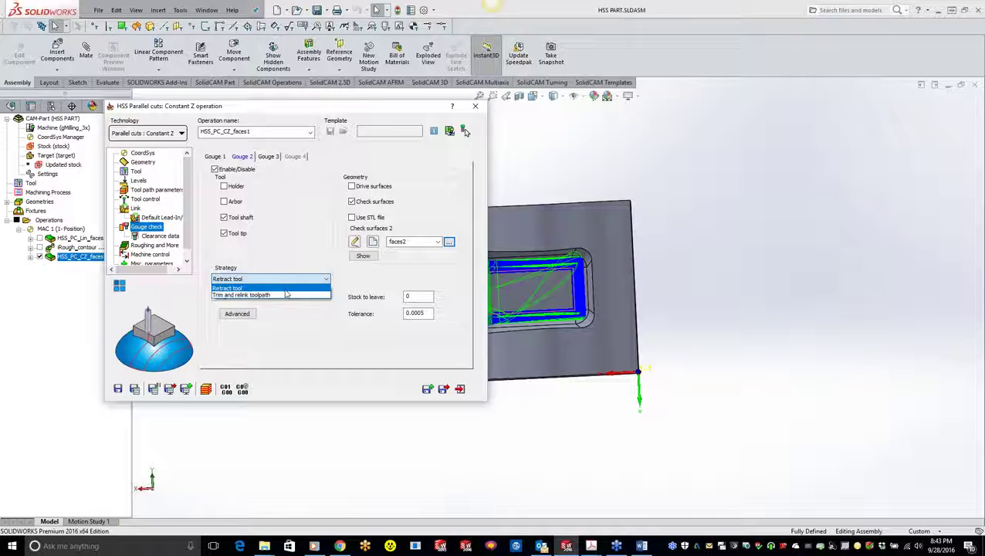
# Step: Try the Trim and relink toolpath strategy, then set it back to Retract tool
pyautogui.click(284, 296)
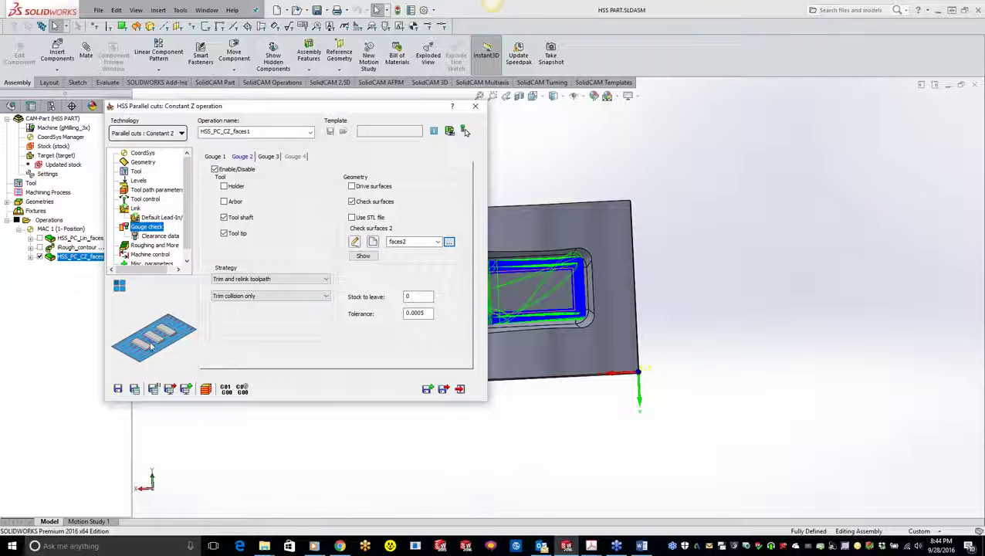
pyautogui.click(267, 279)
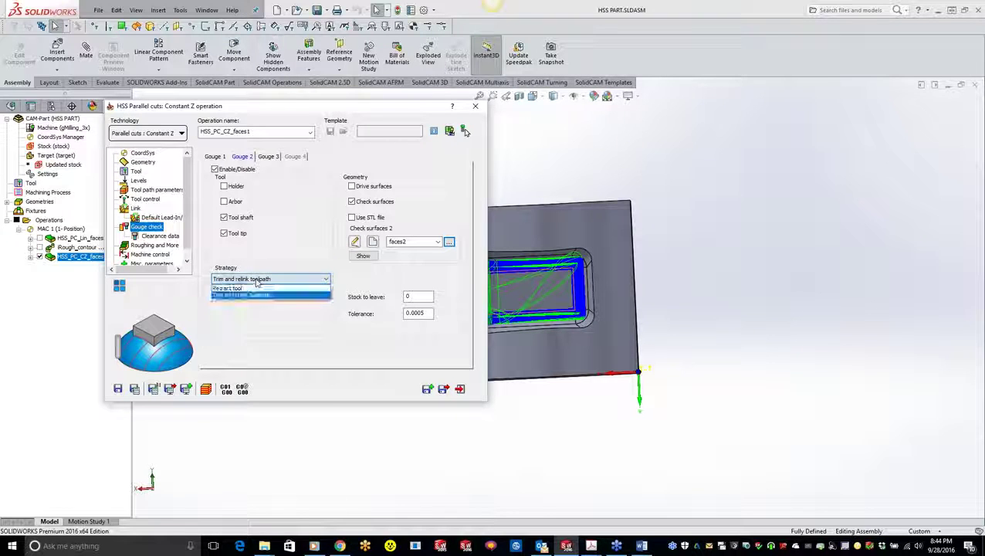
pyautogui.click(247, 290)
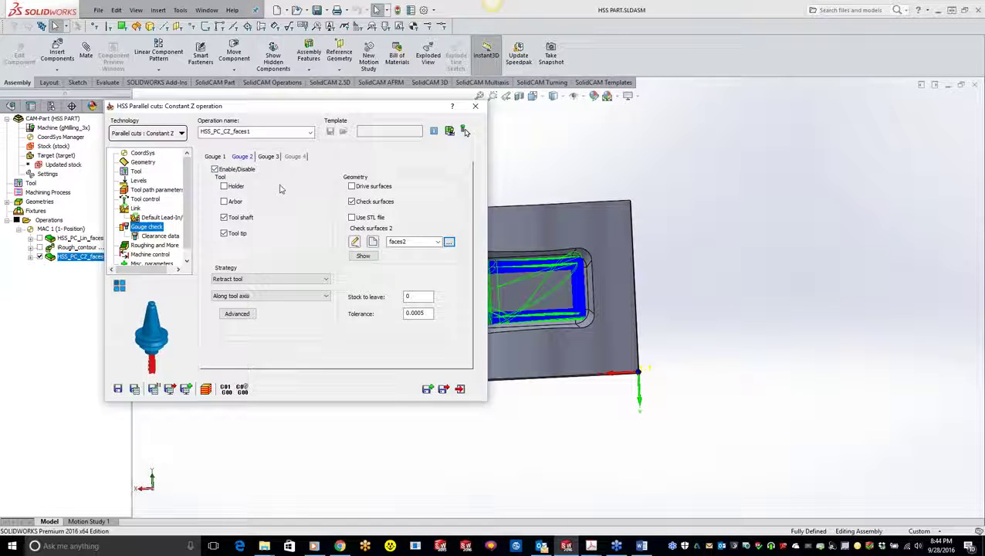
# Step: Show the Gouge 1 check against the drive surfaces
pyautogui.click(217, 157)
pyautogui.click(242, 157)
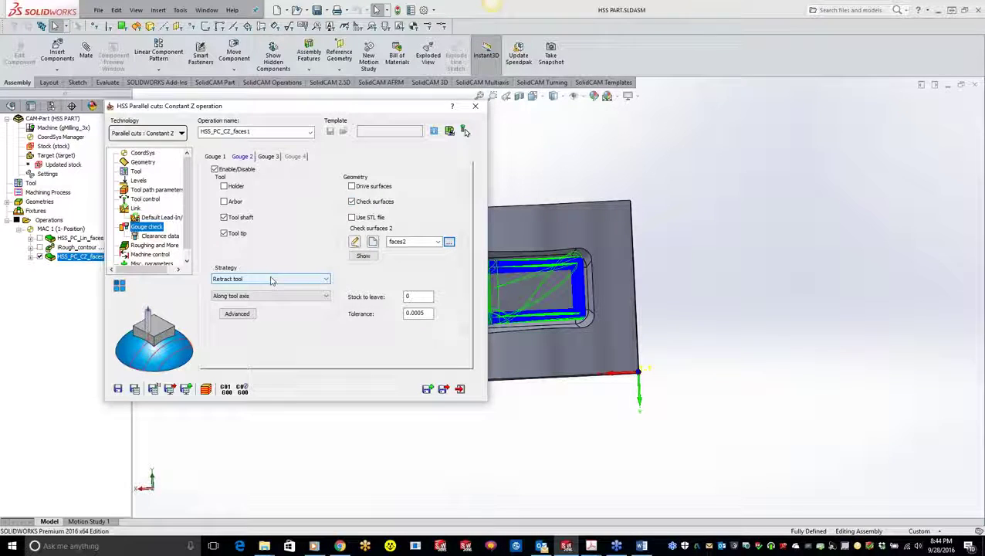
pyautogui.click(217, 159)
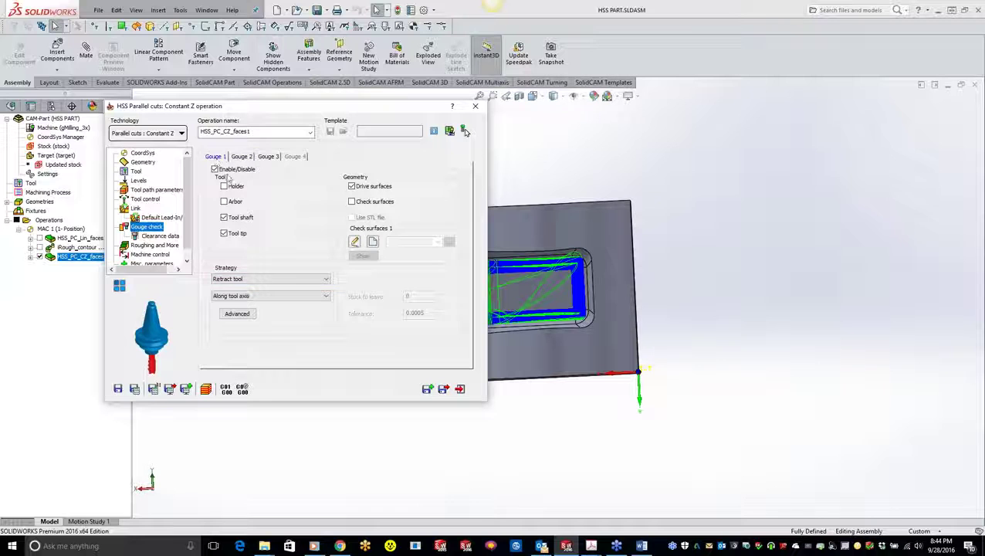
# Step: Keep Retract tool and show Clearance data: holder 0.1, arbor 0.025
pyautogui.click(313, 279)
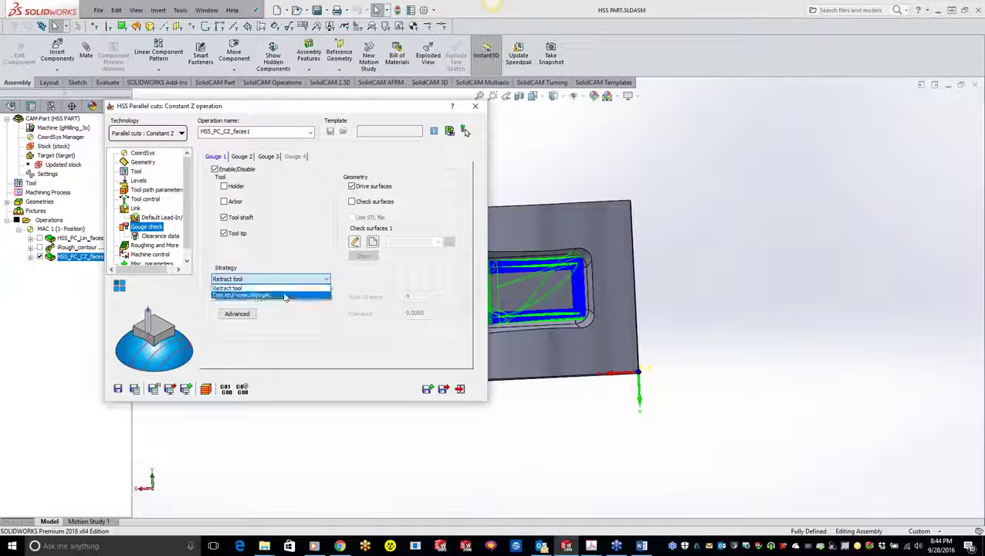
pyautogui.click(247, 288)
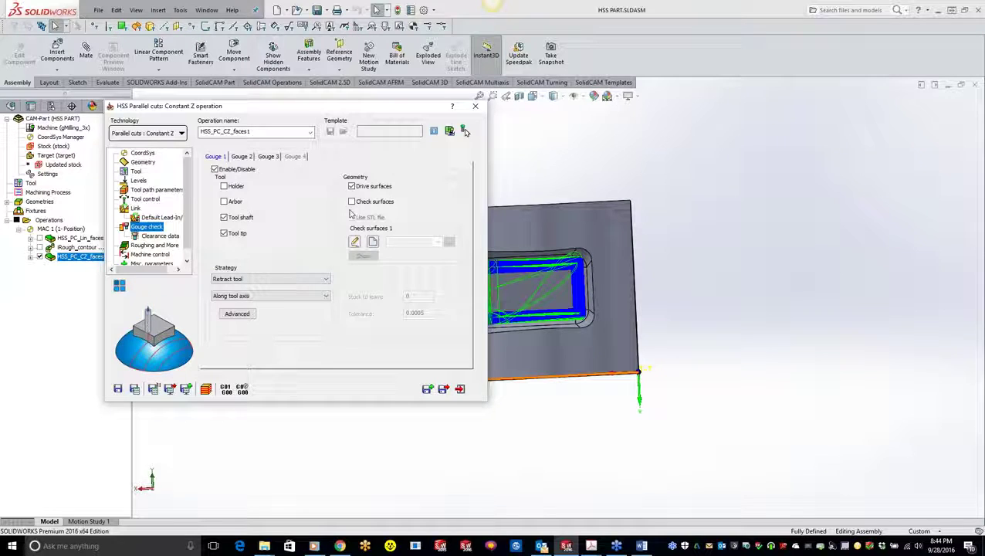
pyautogui.click(162, 236)
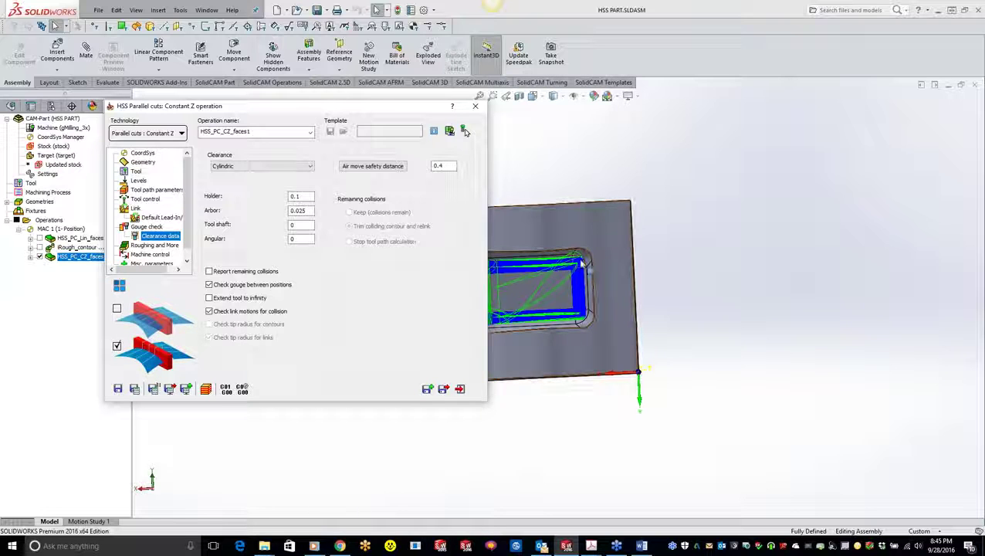
pyautogui.moveTo(578, 334); pyautogui.dragTo(595, 309, button='middle')
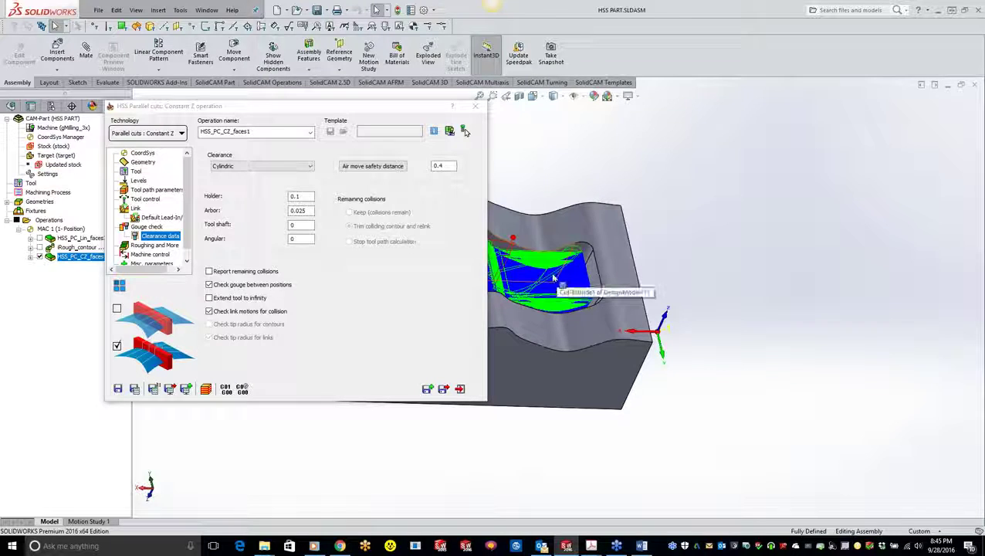
pyautogui.moveTo(553, 278); pyautogui.dragTo(559, 322, button='middle')
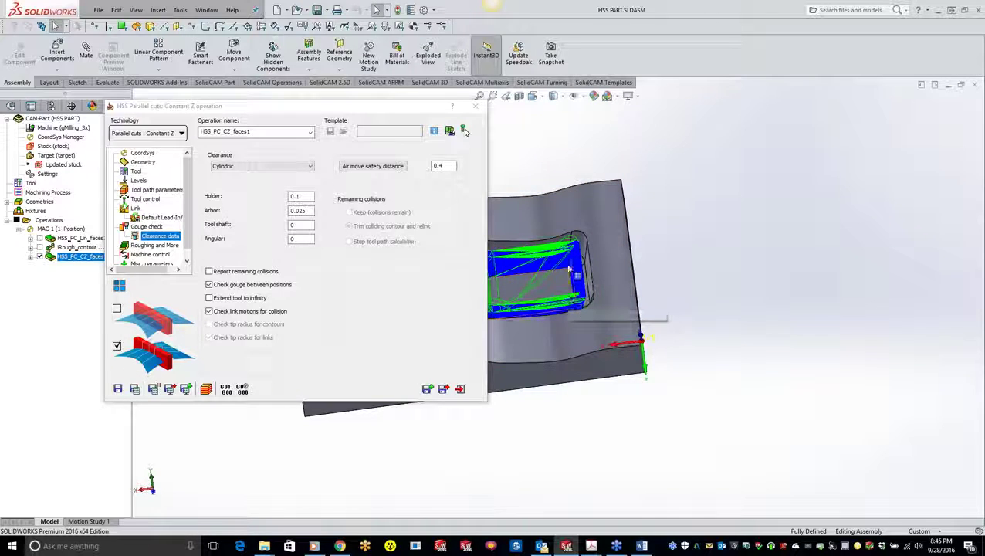
pyautogui.scroll(-5, 587, 302)
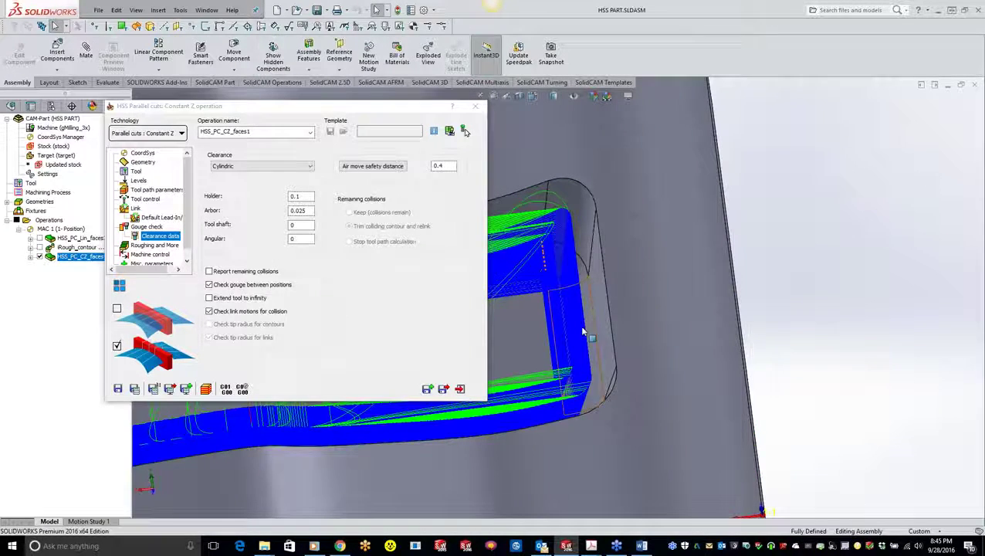
pyautogui.scroll(-3, 595, 294)
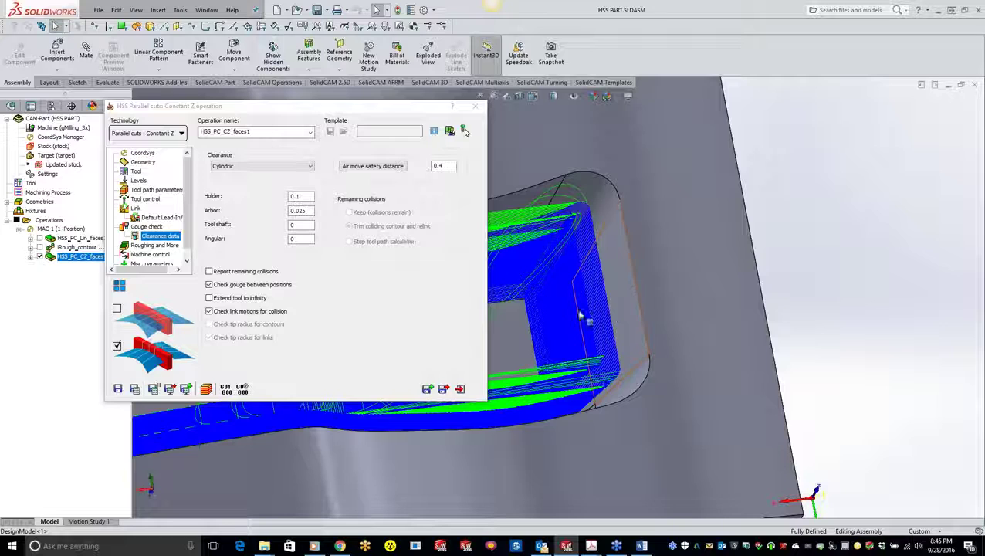
pyautogui.scroll(6, 587, 326)
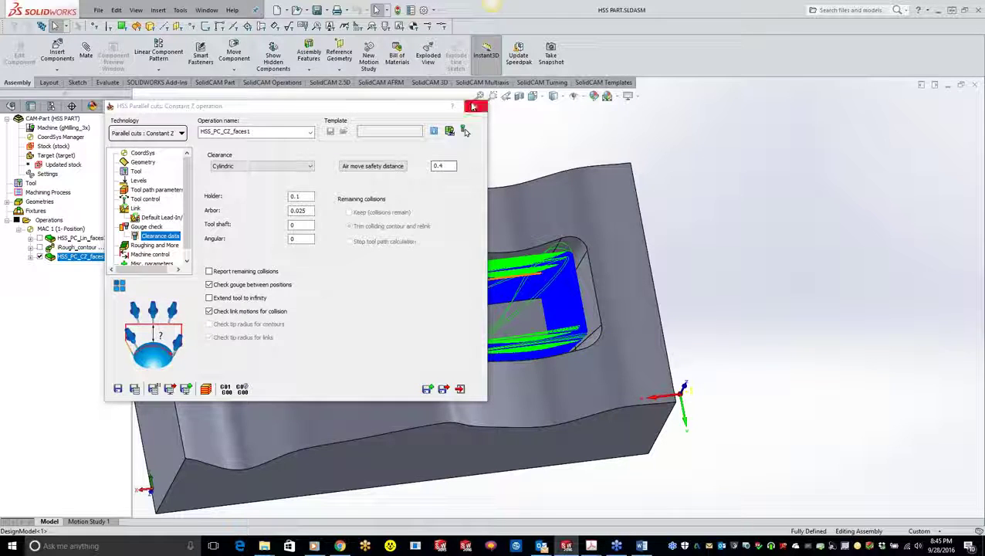
# Step: Close the Constant Z operation dialog, then close the HSS PART assembly with Ctrl+W
pyautogui.click(475, 105)
pyautogui.rightClick(52, 221)
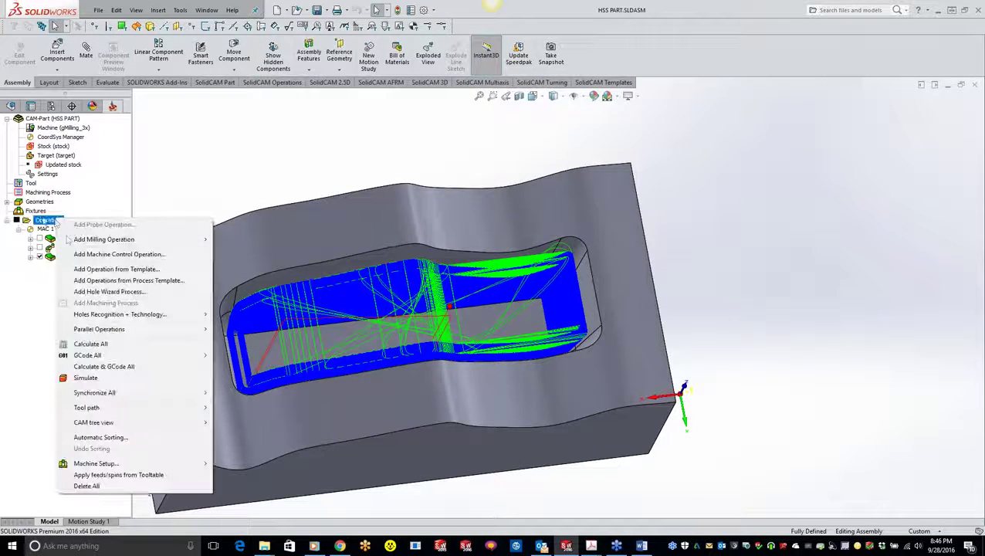
pyautogui.moveTo(154, 240)
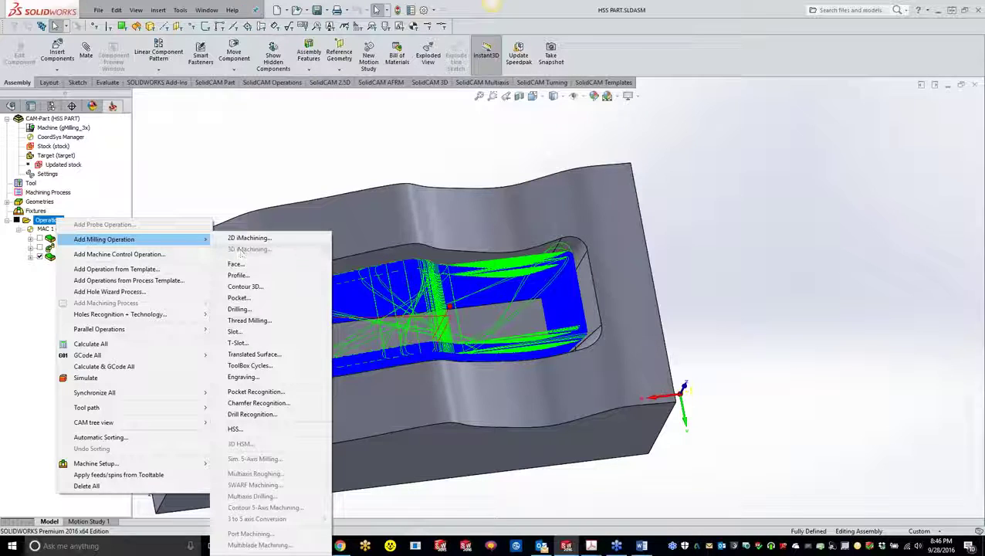
pyautogui.press('Escape')
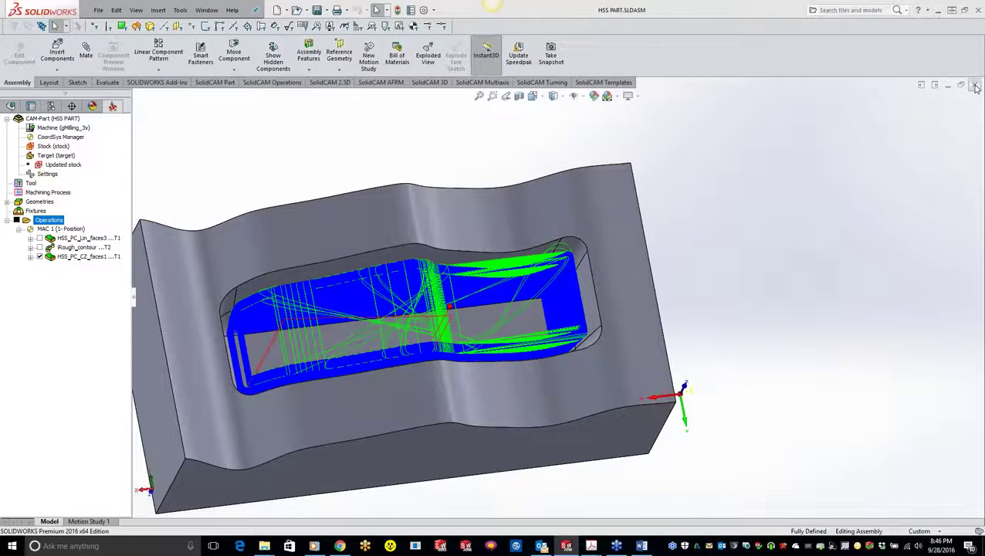
pyautogui.hotkey('ctrl', 'w')
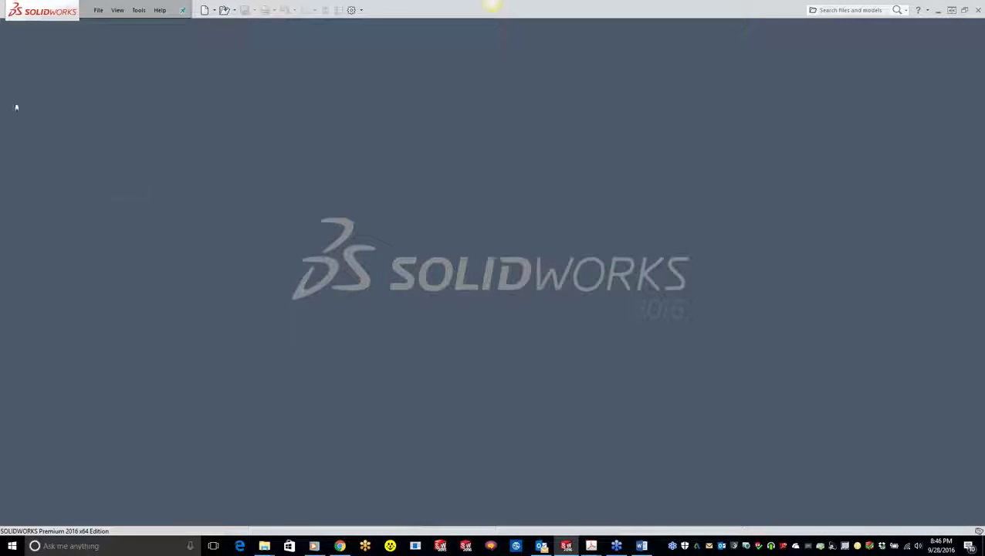
# Step: Open the recent SAFETYGOGGLES CAM-Part from the SolidCAM menu
pyautogui.click(140, 10)
pyautogui.moveTo(166, 54)
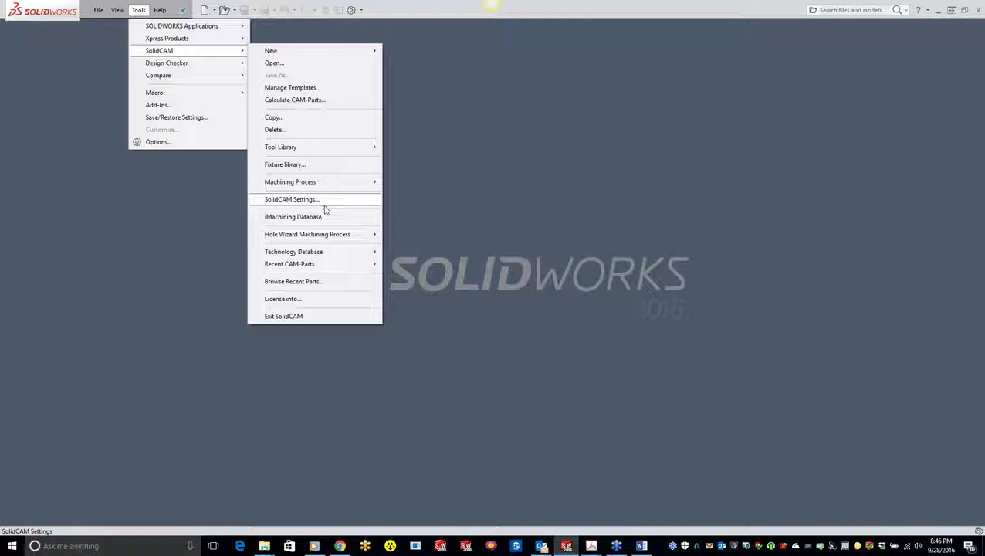
pyautogui.moveTo(325, 265)
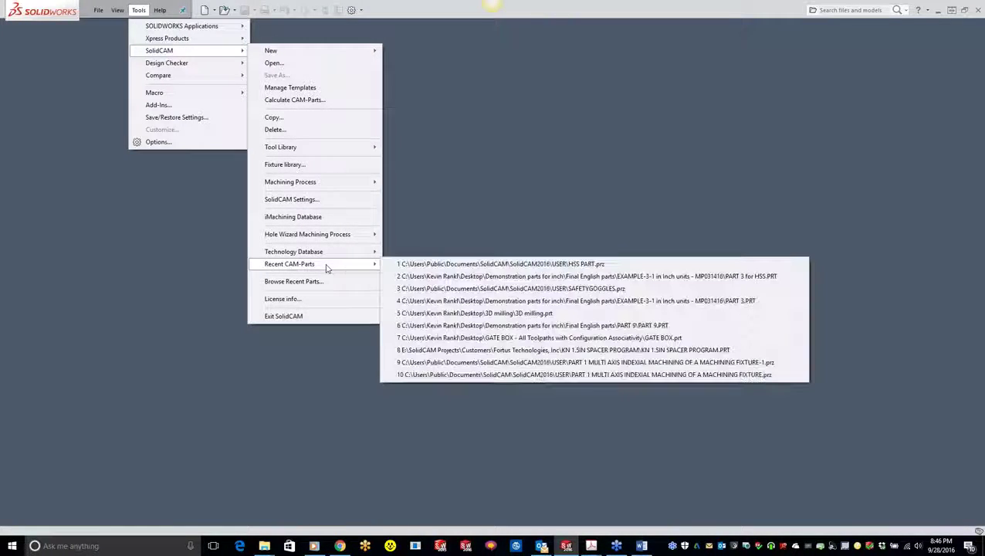
pyautogui.click(419, 288)
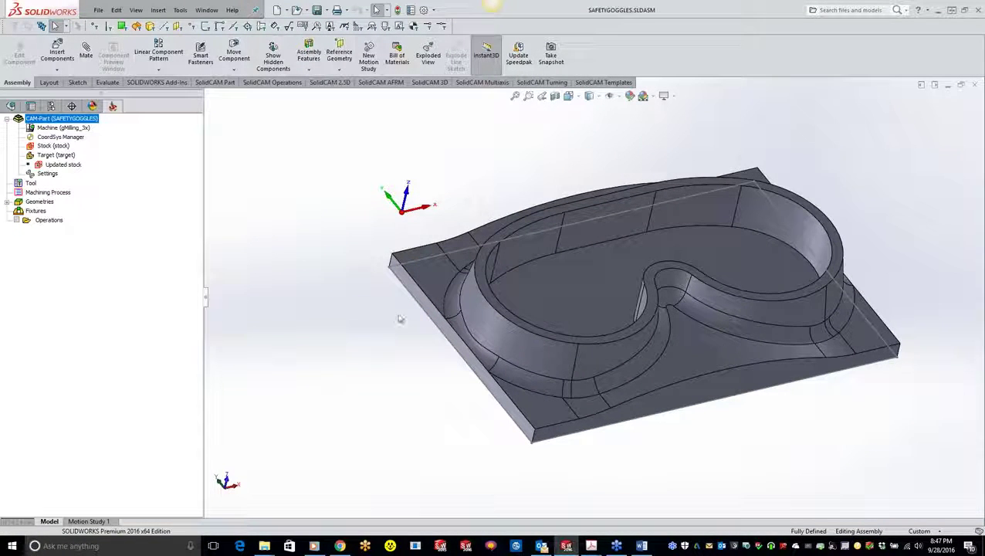
# Step: Turn the mold to a top-down view, then open a new Chrome tab
pyautogui.scroll(-2, 866, 303)
pyautogui.scroll(2, 651, 321)
pyautogui.moveTo(622, 321); pyautogui.dragTo(601, 374, button='middle')
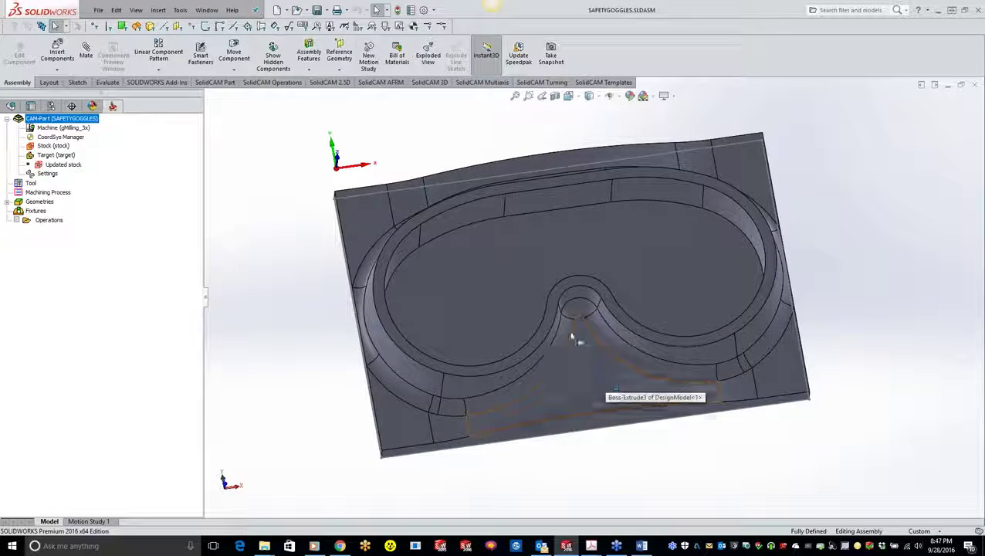
pyautogui.click(340, 546)
pyautogui.hotkey('ctrl', 't')
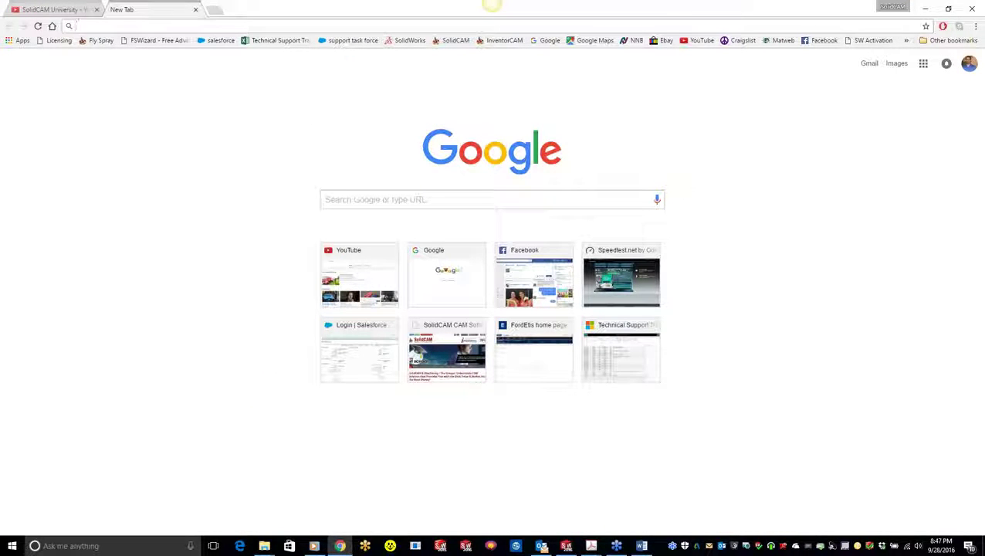
# Step: Open the SolidCAM iMachining Cutting Videos page and play the iMachining 3D - Ski Goggles Mold video
pyautogui.click(454, 40)
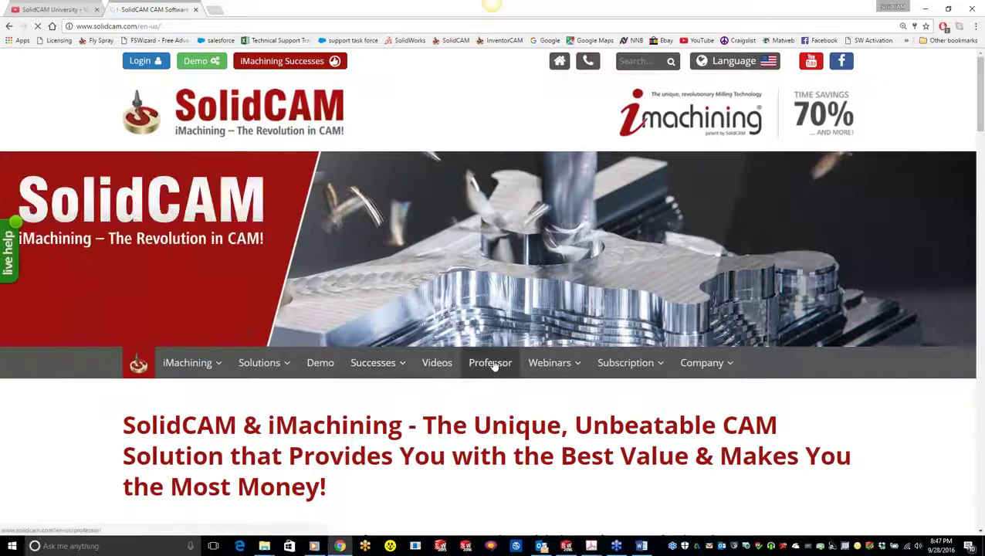
pyautogui.moveTo(205, 368)
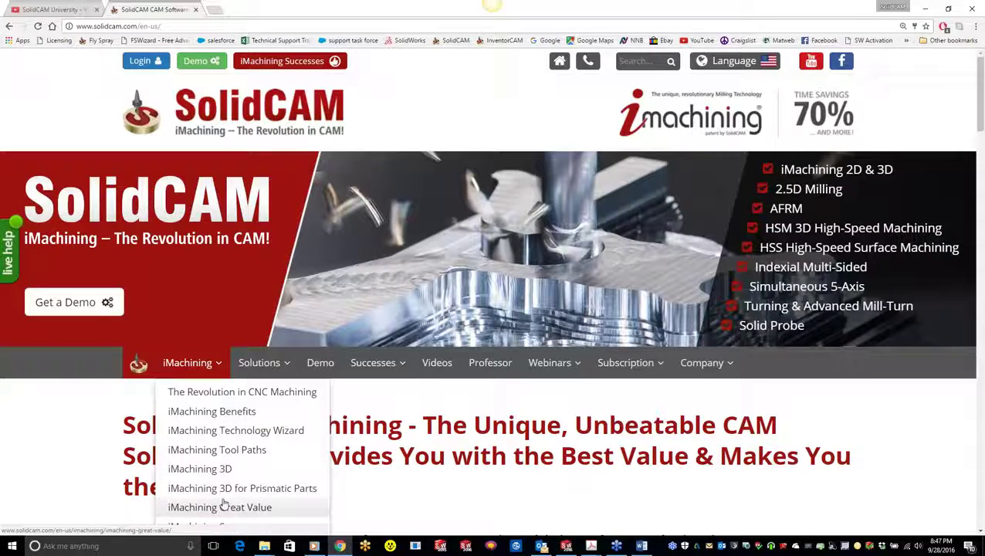
pyautogui.scroll(-2, 287, 478)
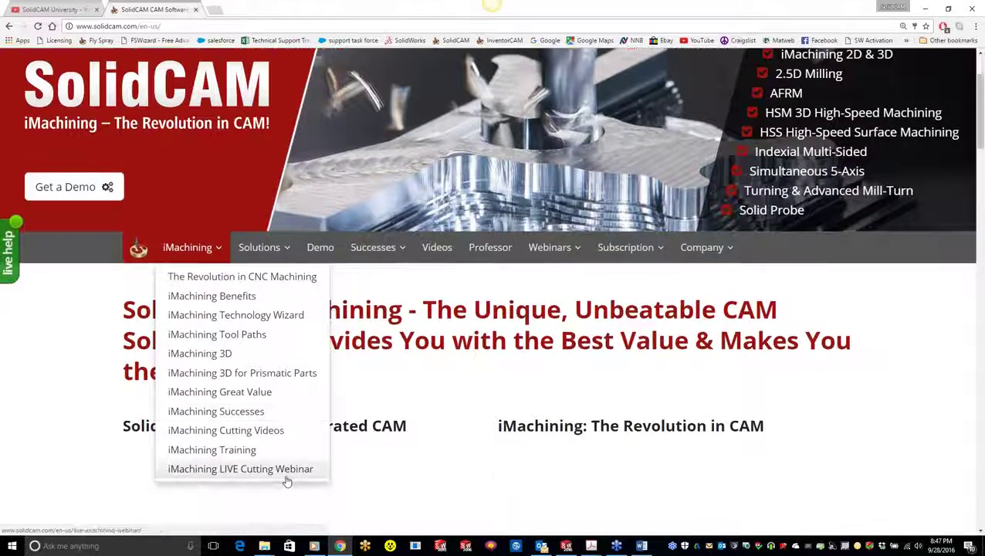
pyautogui.click(247, 431)
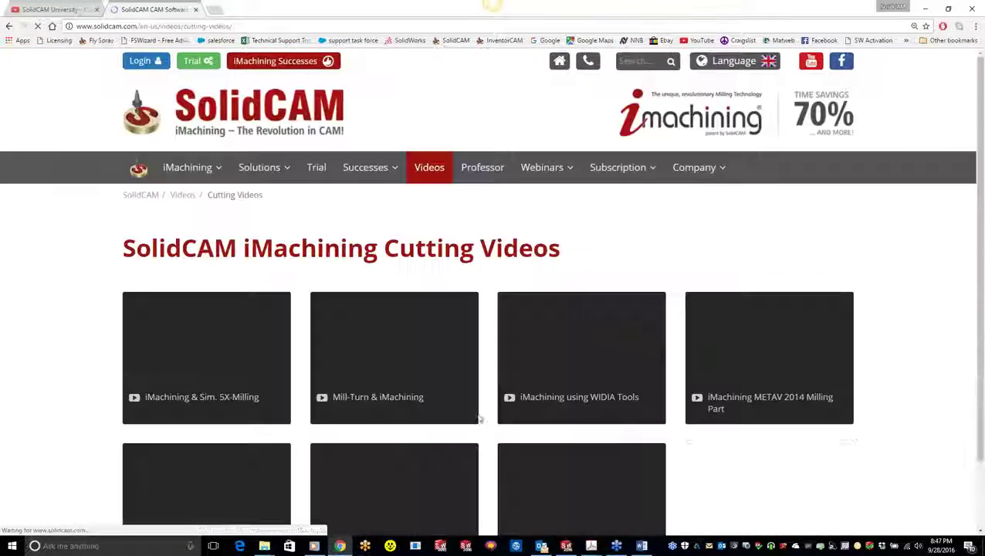
pyautogui.scroll(-3, 492, 309)
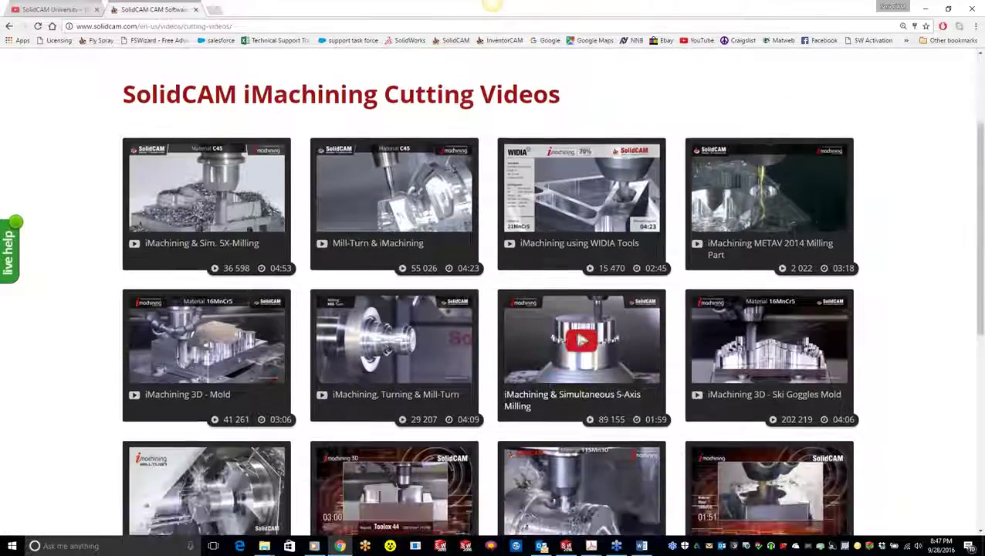
pyautogui.scroll(-2, 492, 309)
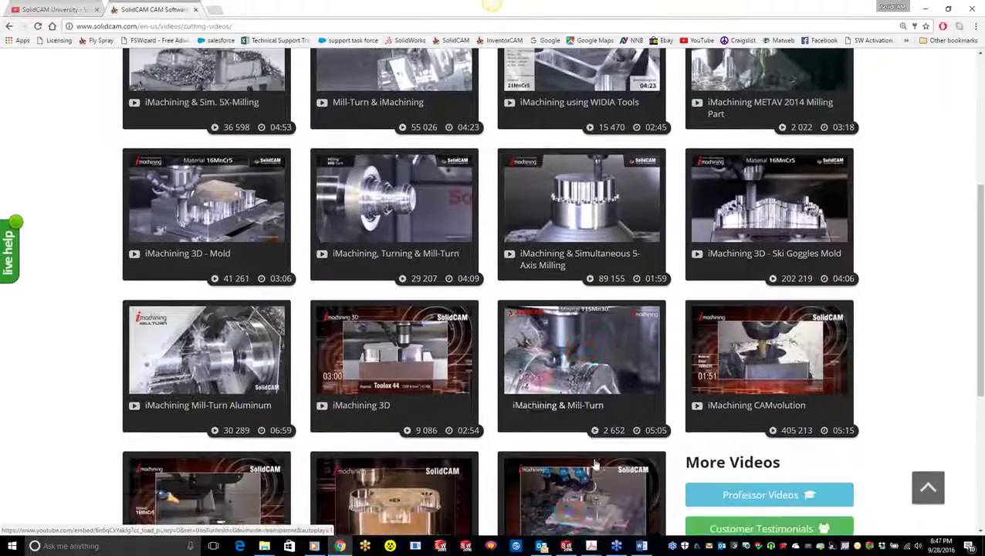
pyautogui.scroll(-1, 568, 449)
pyautogui.scroll(1, 728, 174)
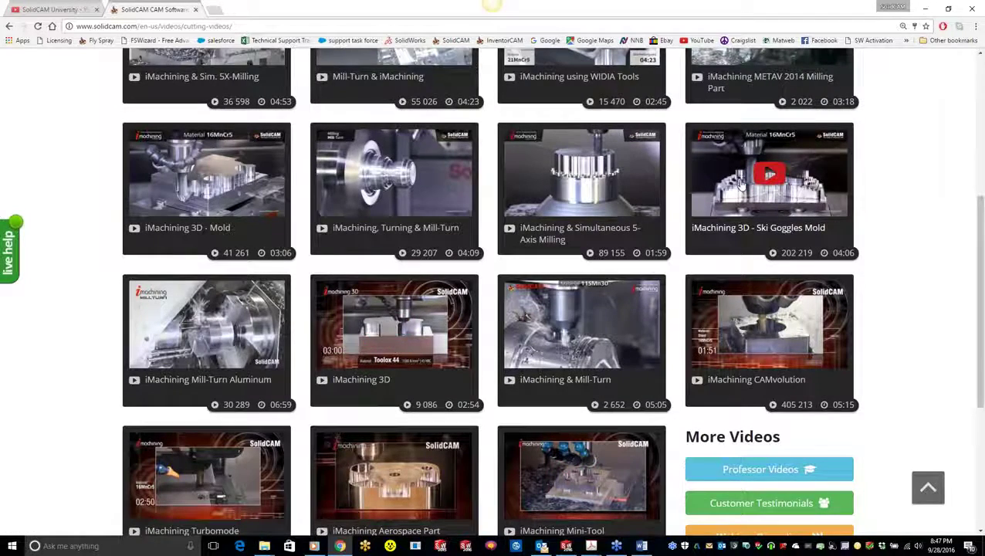
pyautogui.click(742, 183)
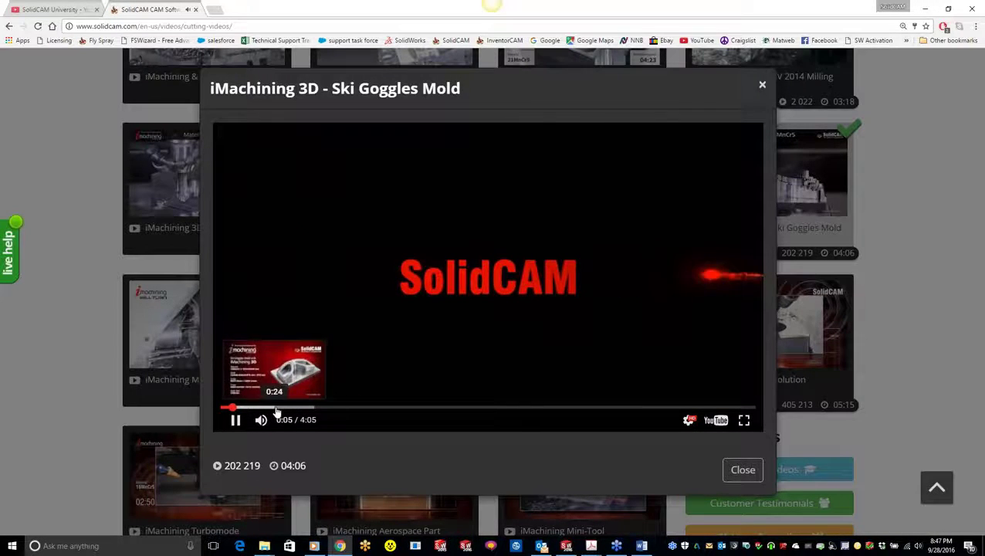
# Step: Skip the Ski Goggles Mold video ahead to about 2:35, then minimize Chrome
pyautogui.click(283, 409)
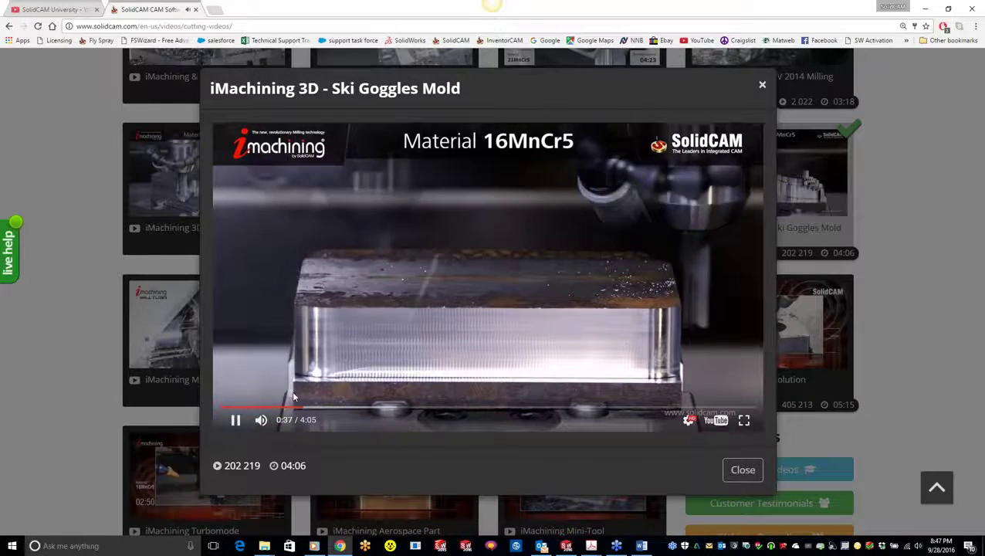
pyautogui.click(348, 409)
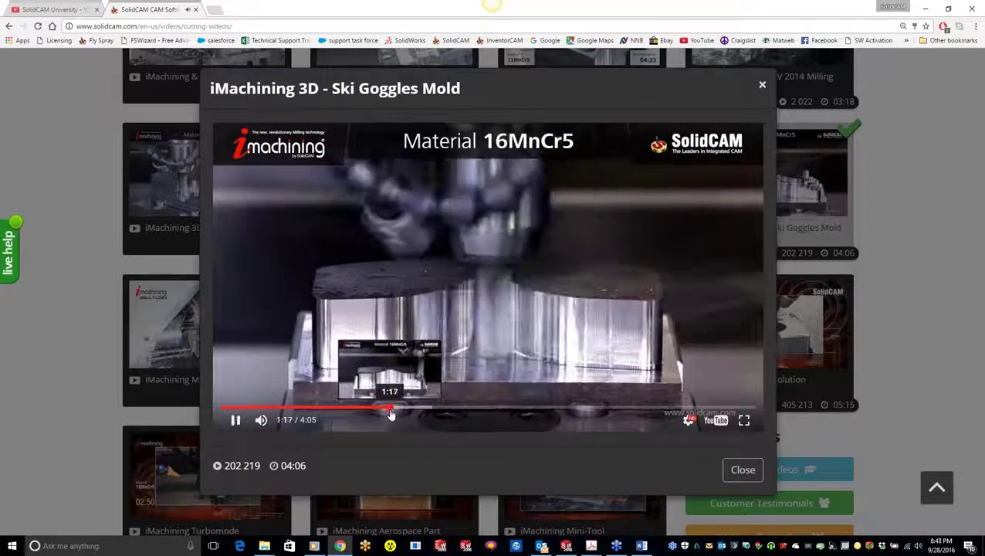
pyautogui.click(388, 410)
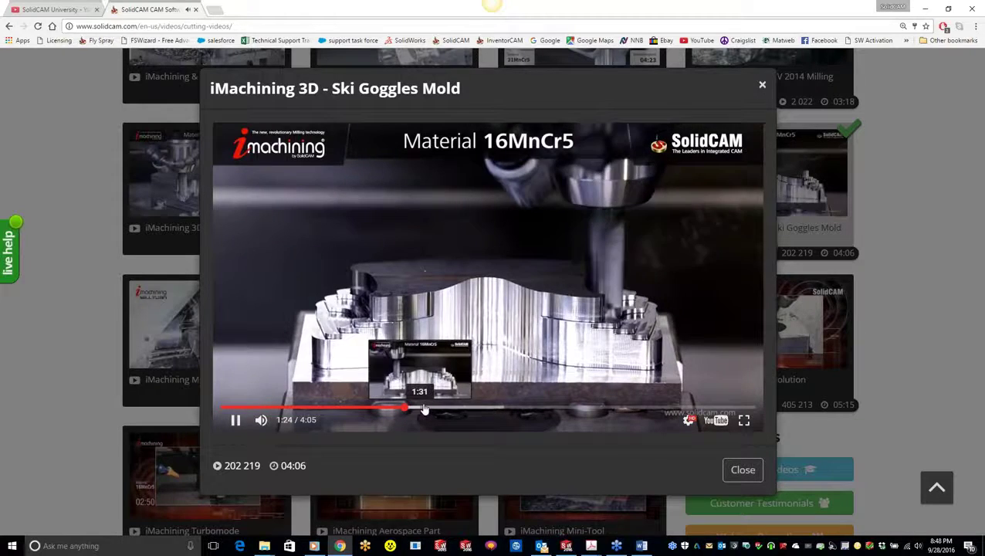
pyautogui.click(449, 410)
pyautogui.click(479, 409)
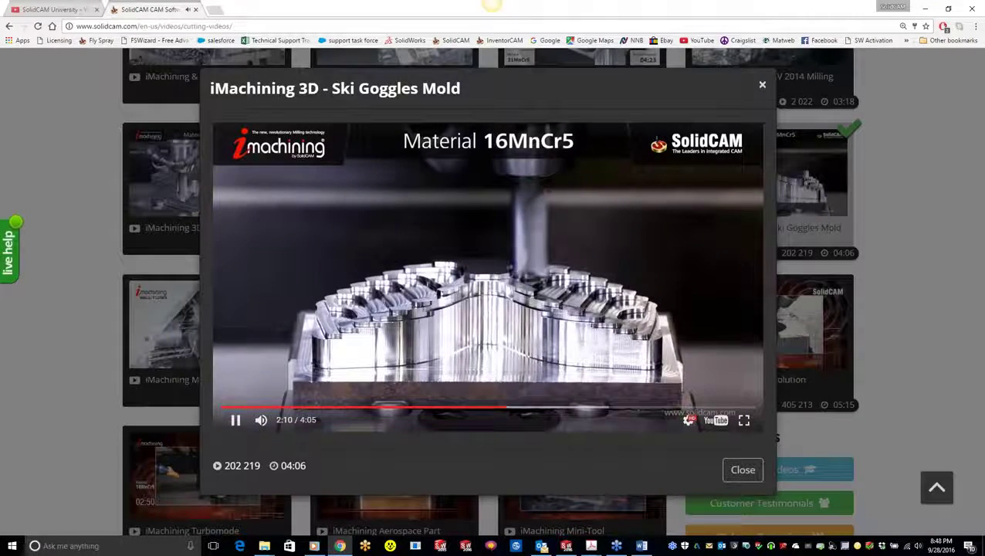
pyautogui.click(559, 407)
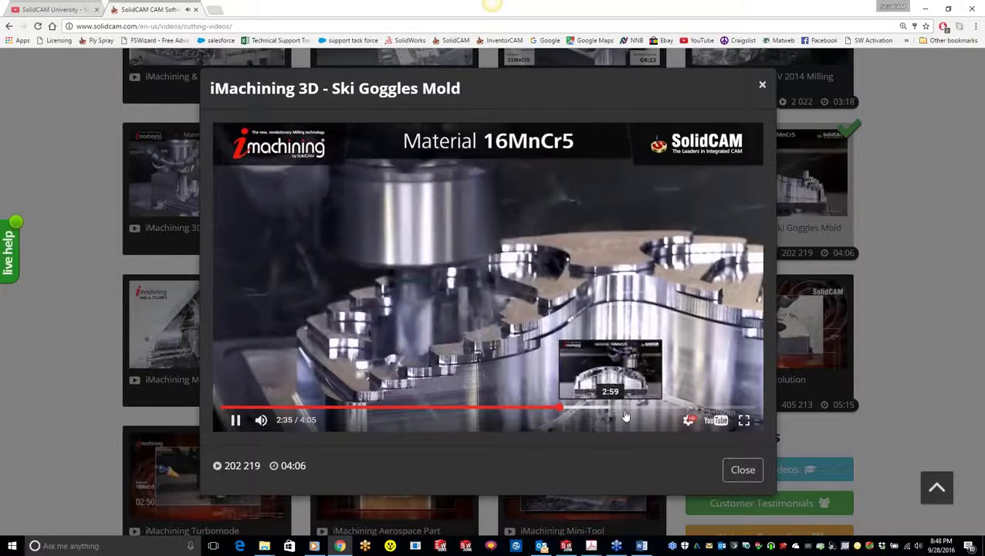
pyautogui.click(925, 8)
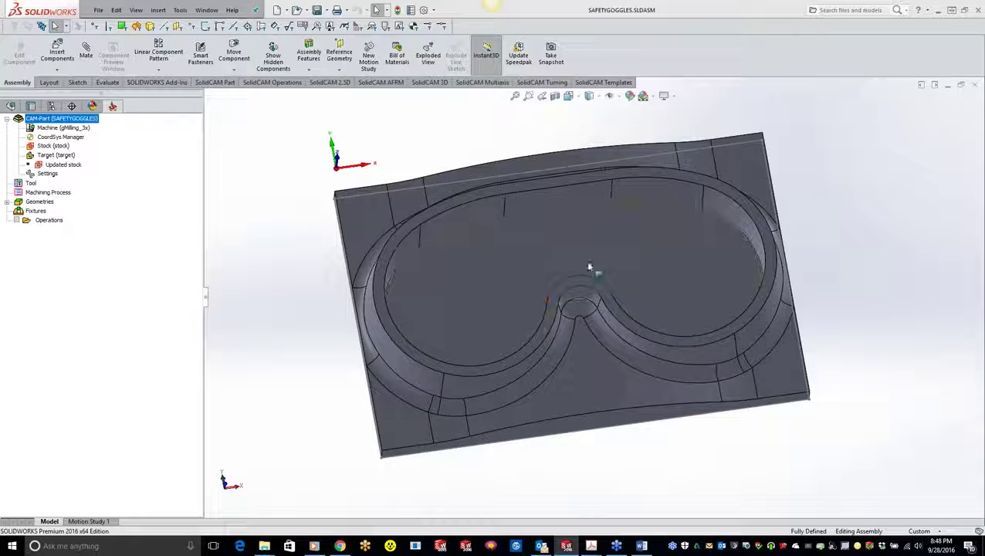
# Step: Tilt the mold to an isometric view and add an HSS milling operation under Operations
pyautogui.moveTo(631, 240); pyautogui.dragTo(432, 262, button='middle')
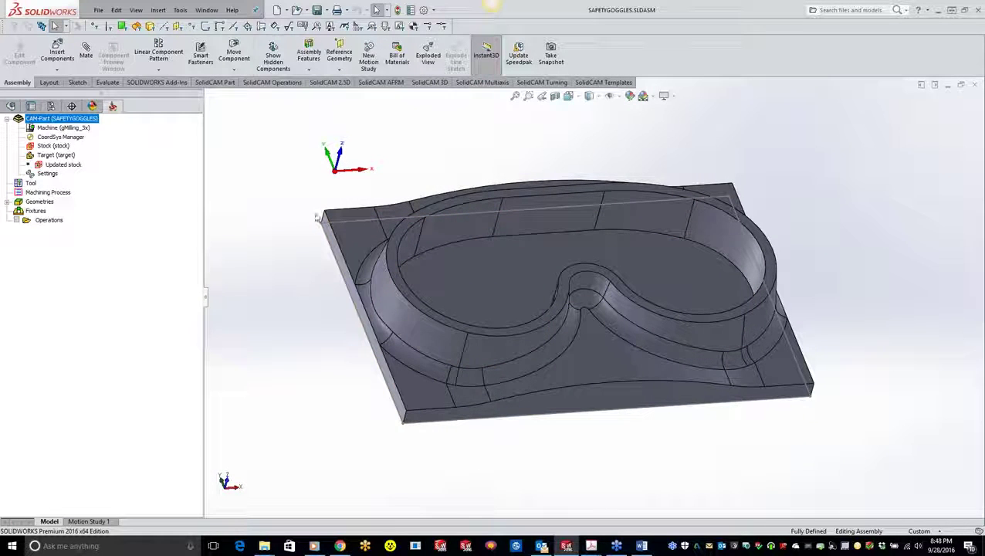
pyautogui.rightClick(49, 220)
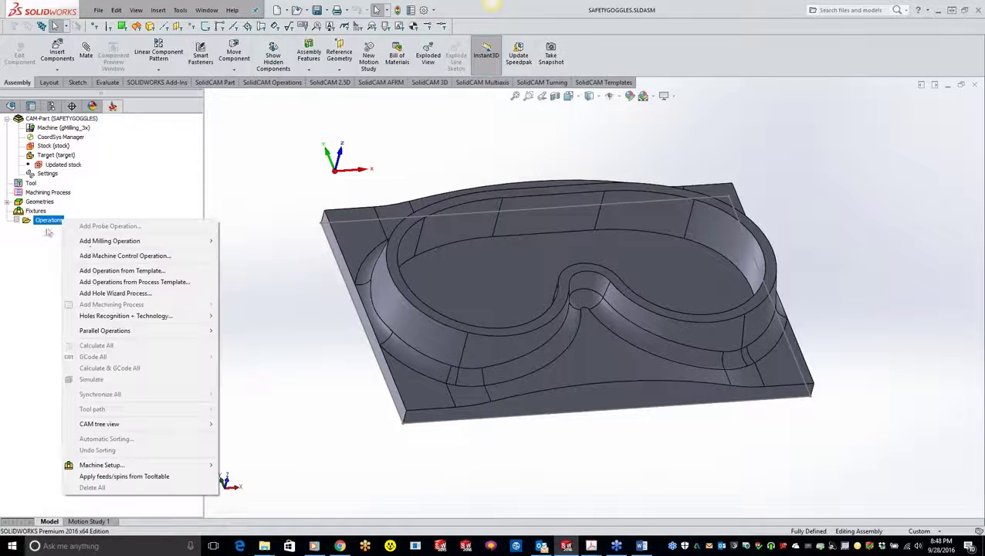
pyautogui.moveTo(116, 241)
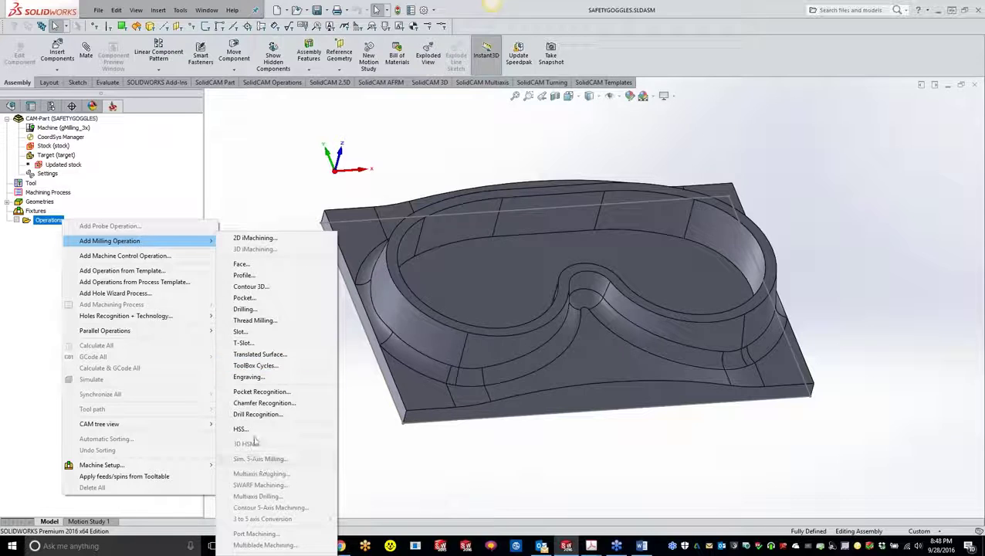
pyautogui.click(315, 499)
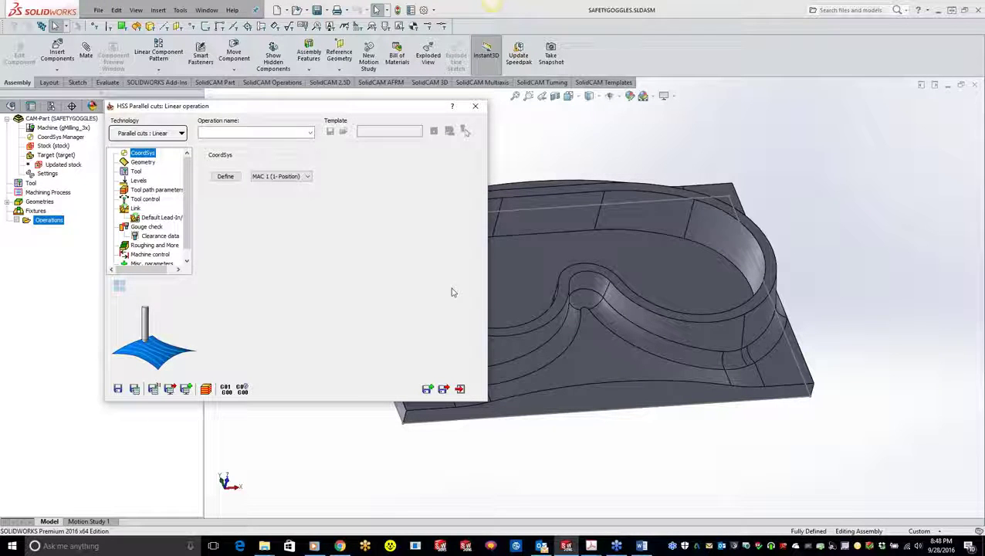
# Step: Set the HSS technology to Parallel cuts: Constant Z and show the Geometry page
pyautogui.click(167, 135)
pyautogui.click(143, 156)
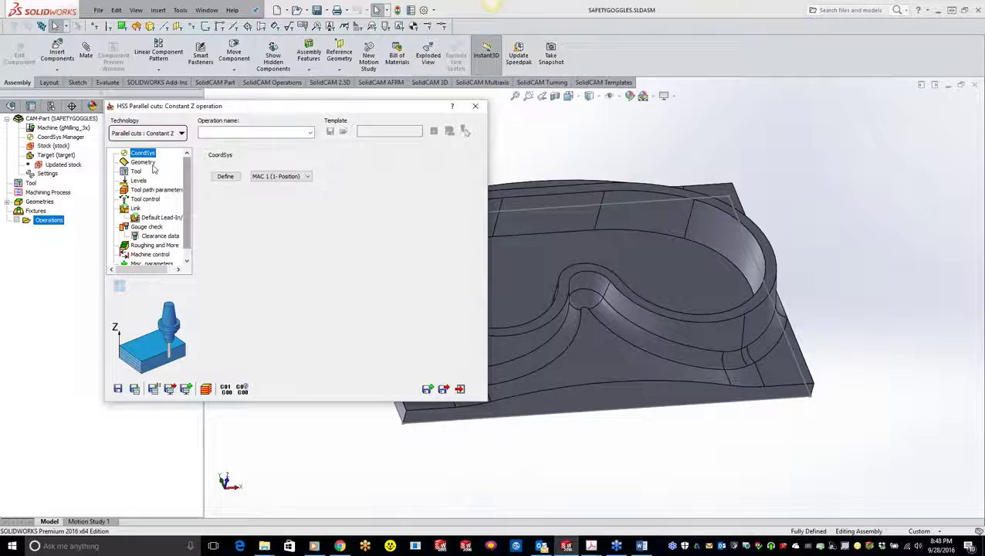
pyautogui.click(144, 163)
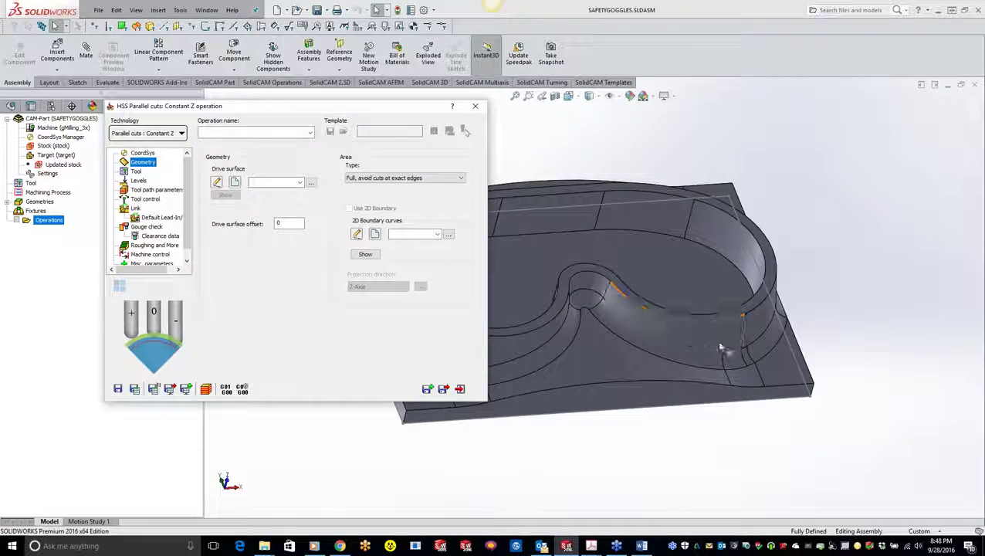
pyautogui.moveTo(720, 334); pyautogui.dragTo(699, 522, button='middle')
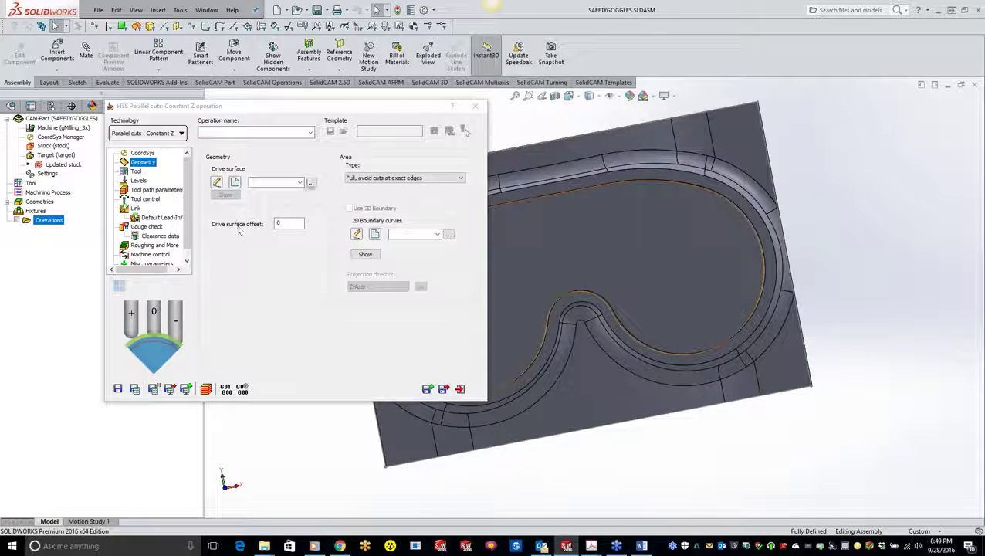
# Step: Compare the faces and faces1 geometries and use 'faces' as the drive surface
pyautogui.click(312, 184)
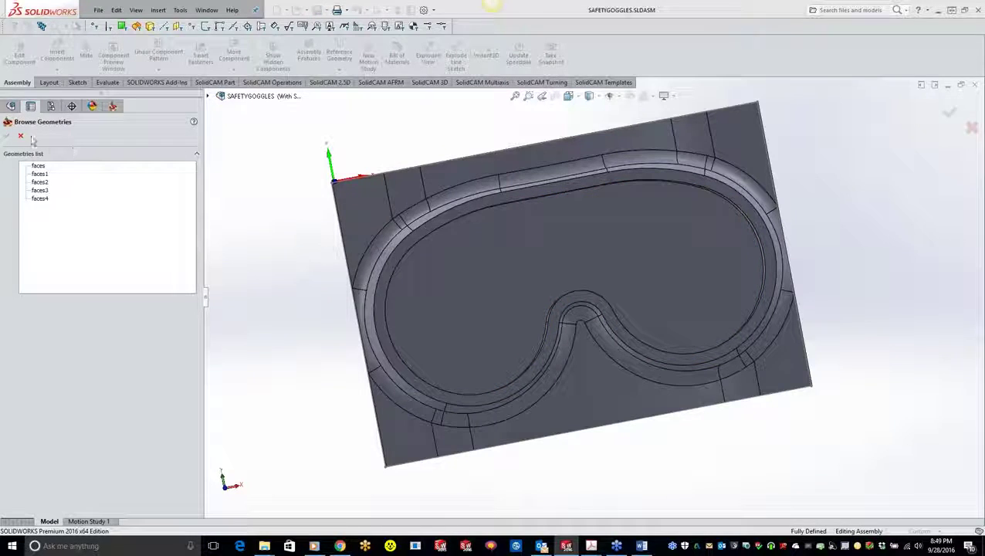
pyautogui.click(21, 137)
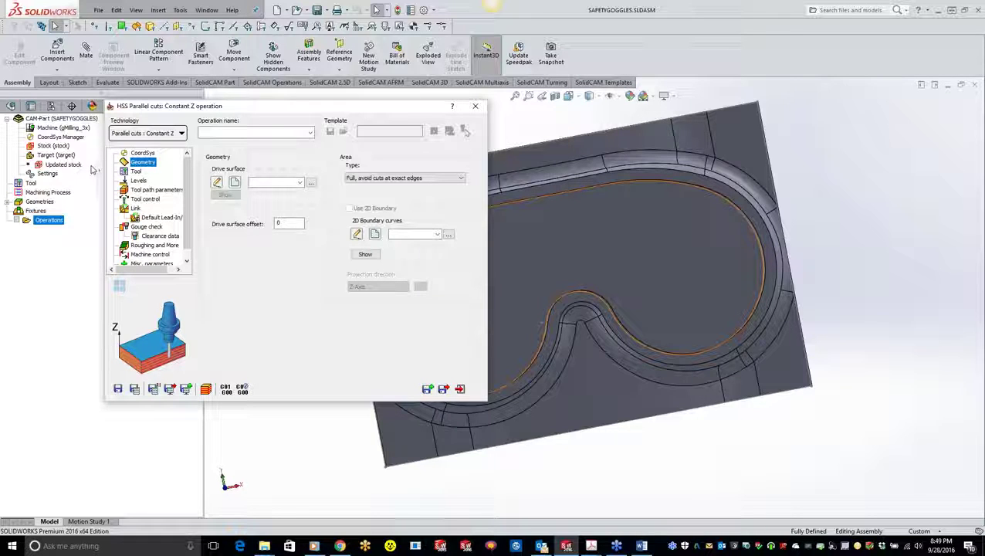
pyautogui.click(299, 183)
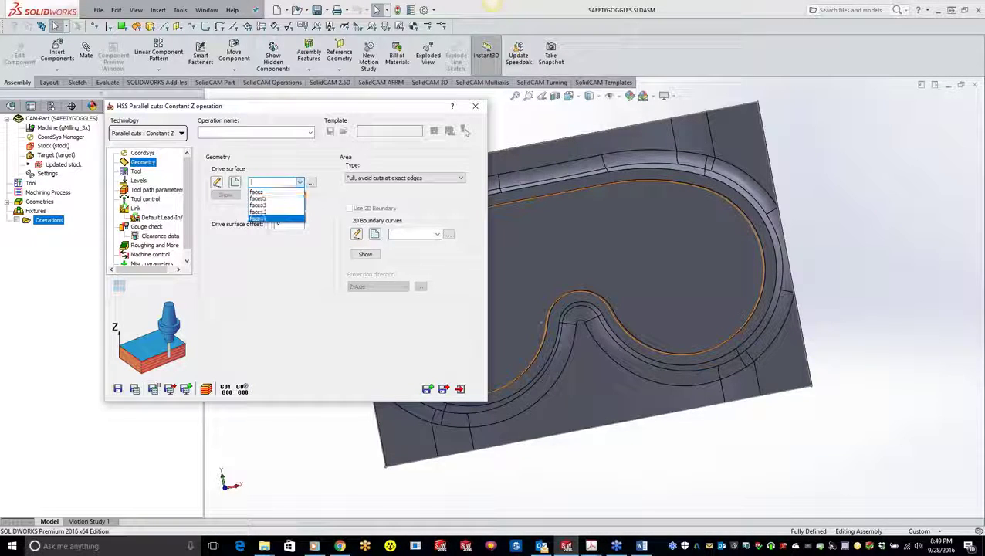
pyautogui.click(311, 183)
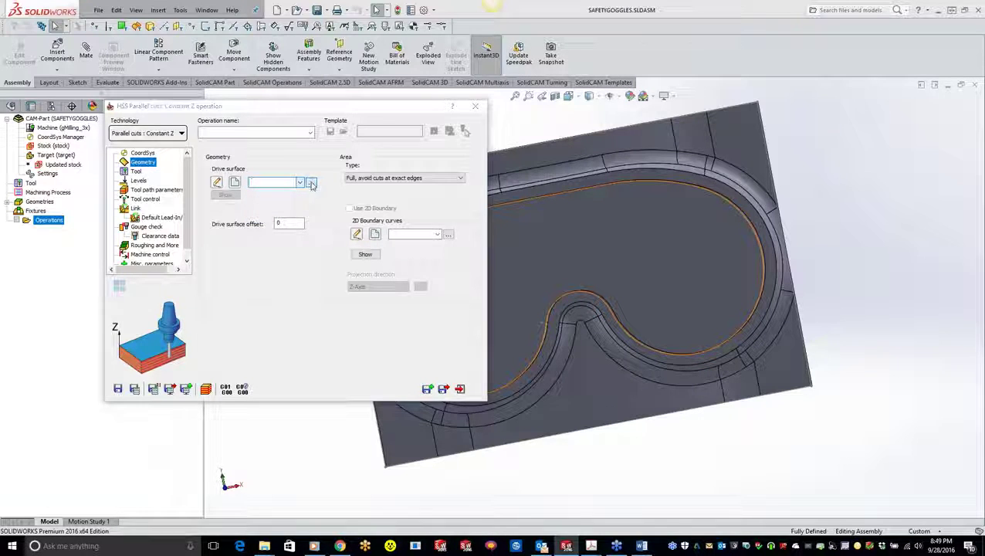
pyautogui.click(311, 183)
pyautogui.click(37, 166)
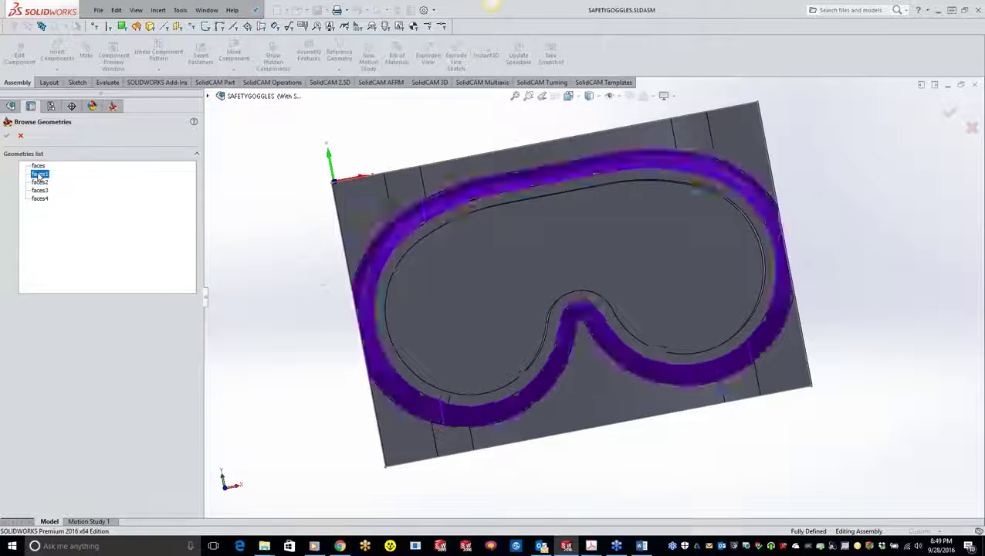
pyautogui.click(39, 174)
pyautogui.click(38, 166)
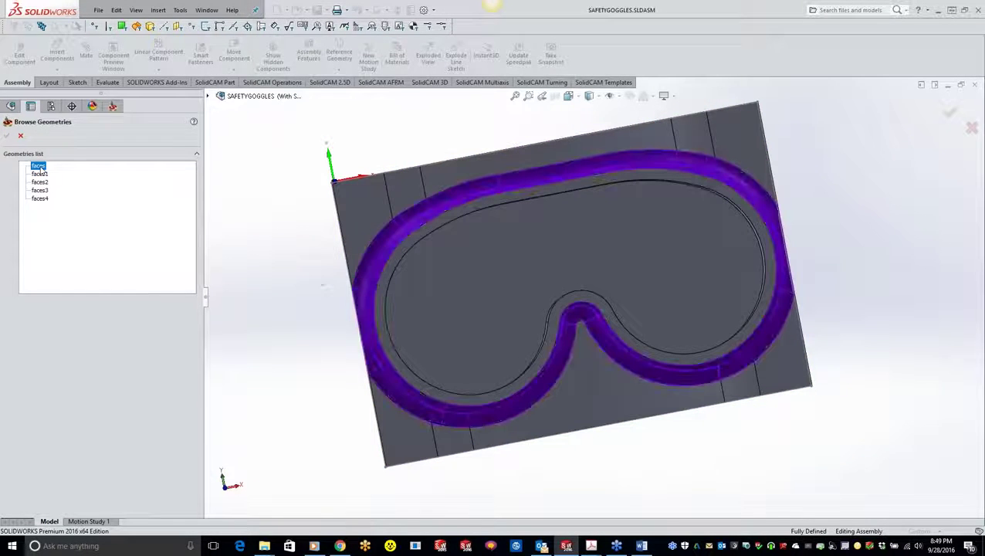
pyautogui.moveTo(454, 366); pyautogui.dragTo(467, 182, button='middle')
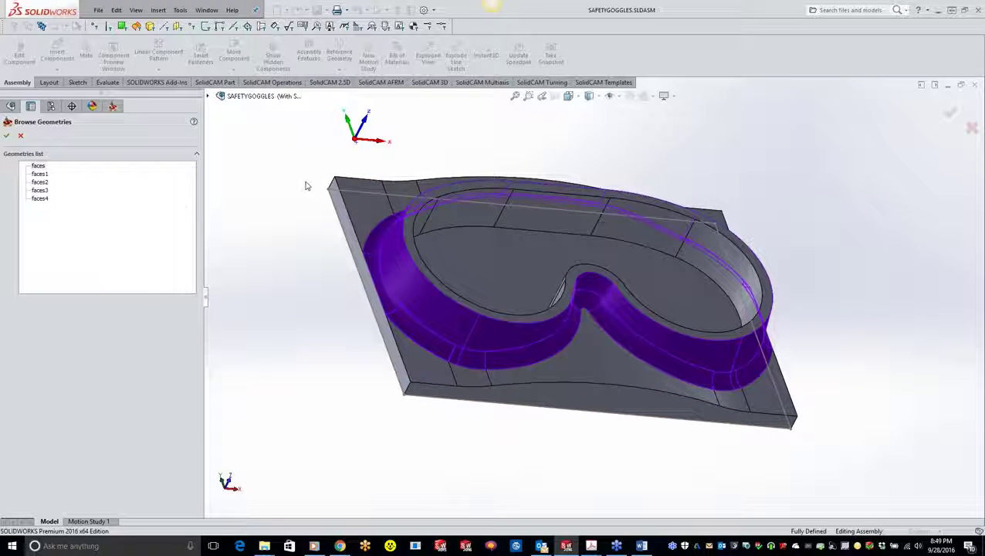
pyautogui.click(7, 135)
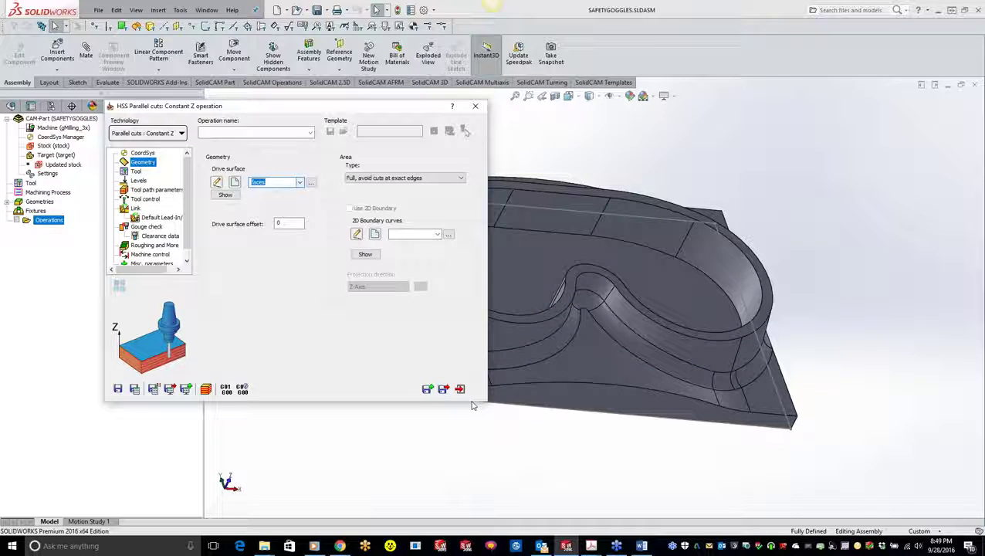
pyautogui.click(136, 171)
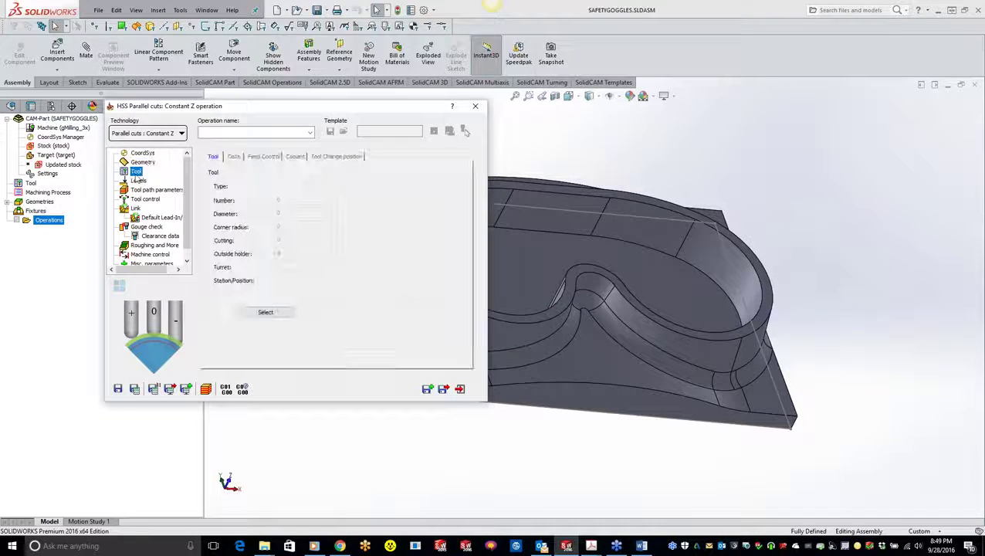
pyautogui.click(265, 312)
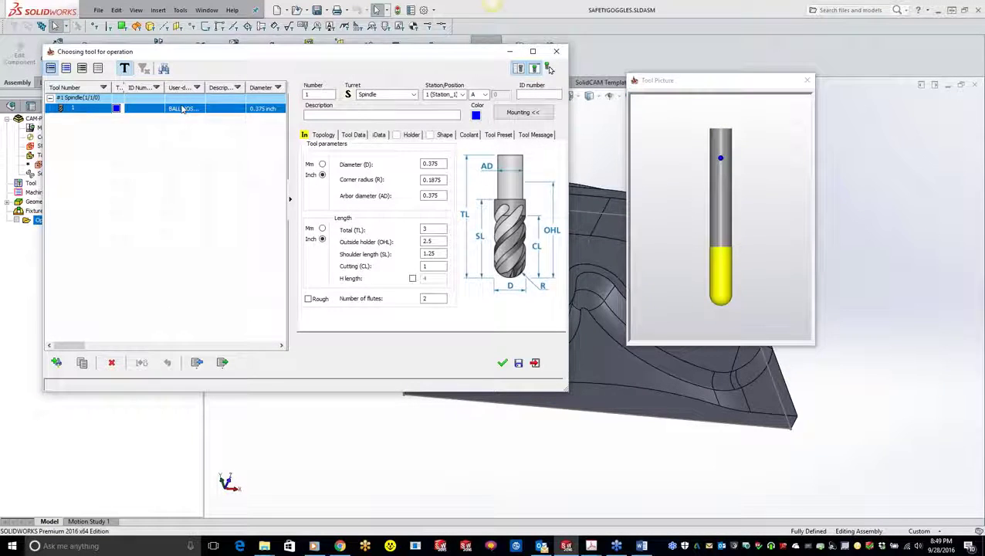
# Step: Pick the 0.375-inch ball-nose mill and review Levels, Tool path parameters (0.01 step over), Tool control
pyautogui.doubleClick(183, 109)
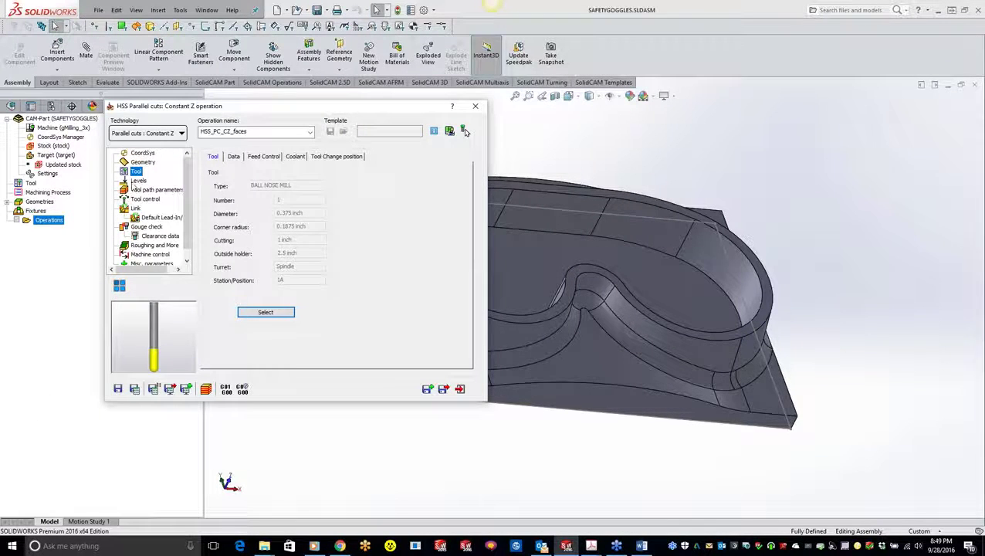
pyautogui.click(137, 181)
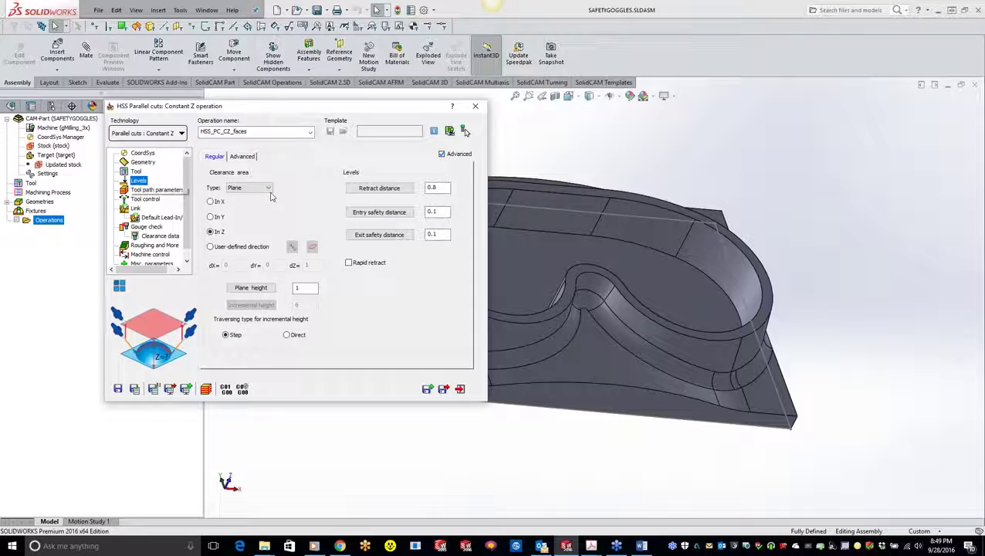
pyautogui.click(156, 190)
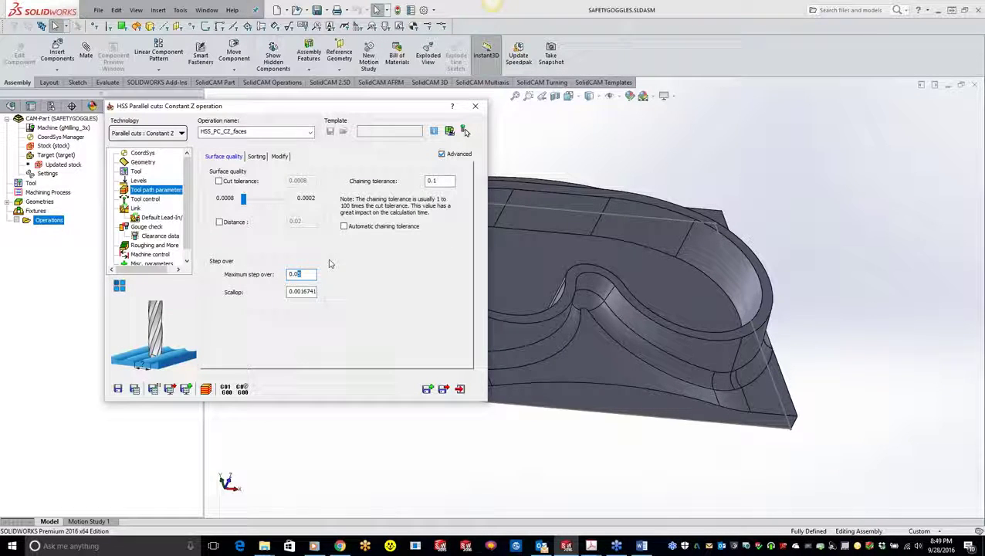
pyautogui.click(144, 200)
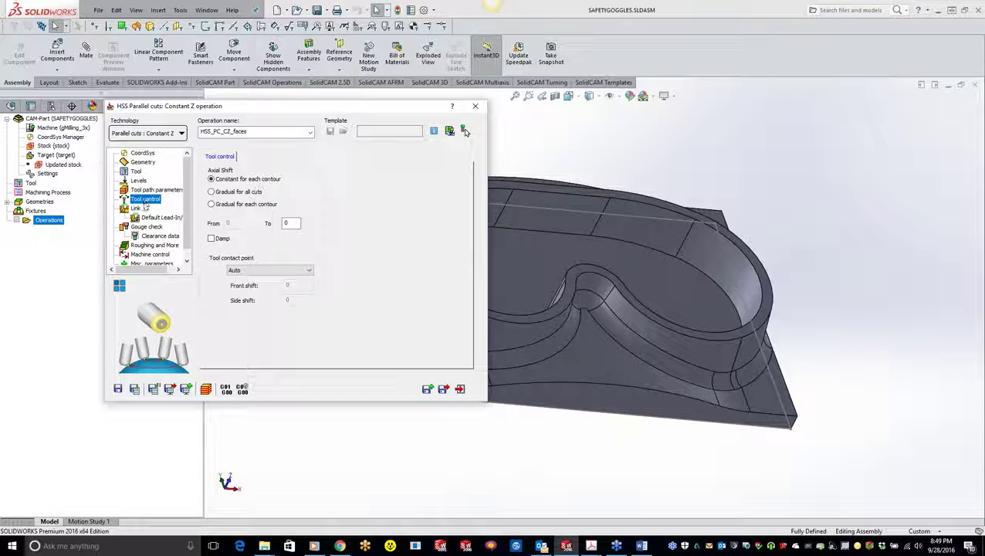
pyautogui.click(135, 209)
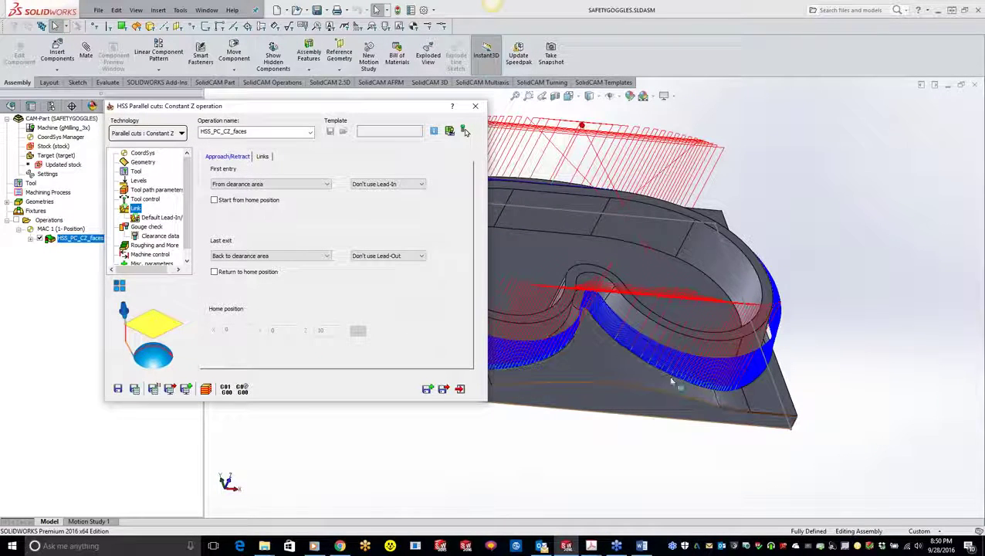
# Step: Set Large gaps to Direct and Large moves to Safety distance and rapid, then Save & Calculate
pyautogui.moveTo(634, 353); pyautogui.dragTo(682, 354, button='middle')
pyautogui.moveTo(739, 393); pyautogui.dragTo(742, 314, button='middle')
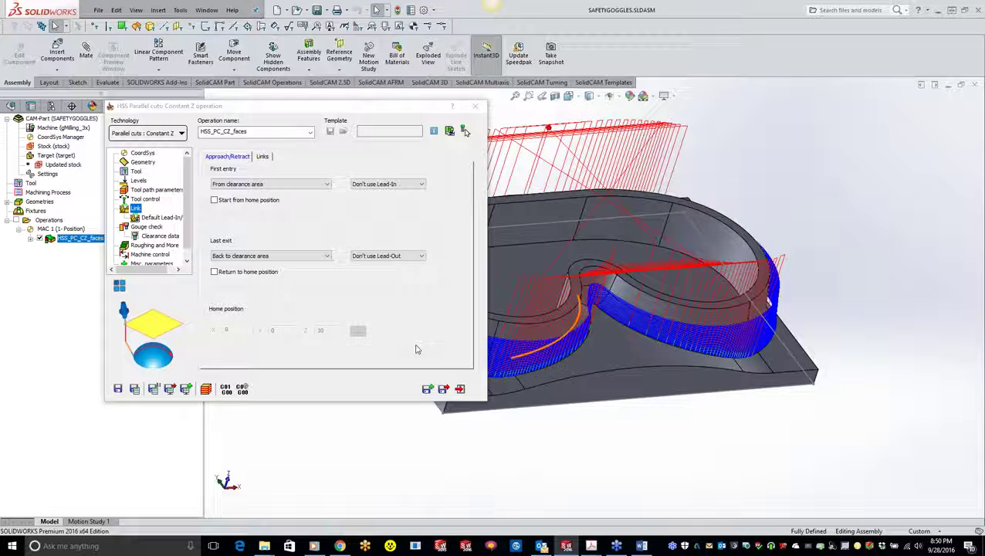
pyautogui.click(262, 158)
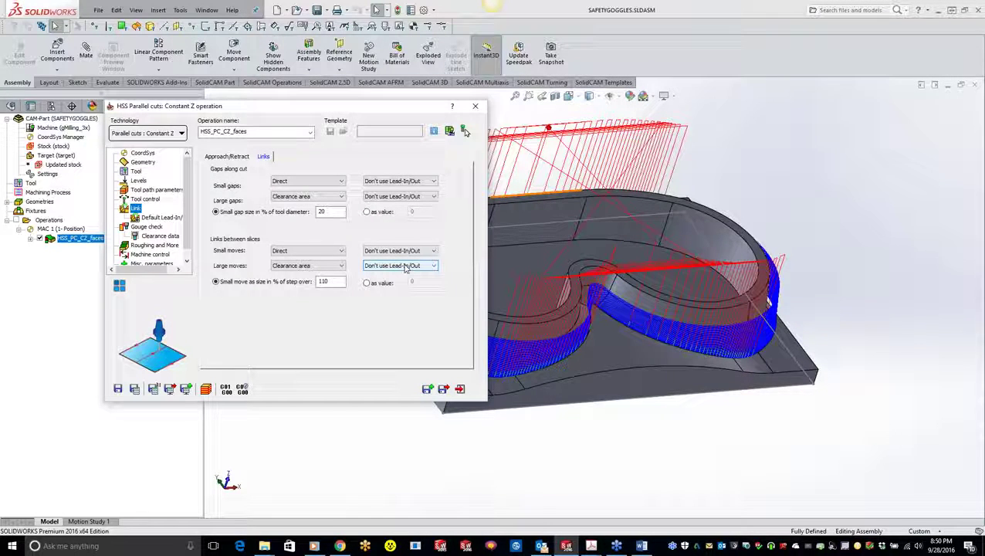
pyautogui.click(313, 196)
pyautogui.click(316, 207)
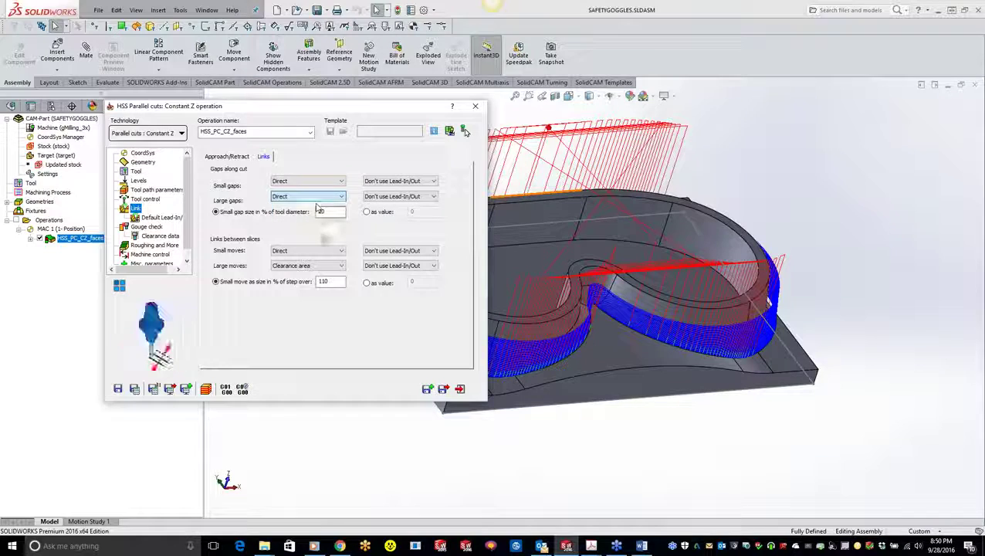
pyautogui.click(322, 266)
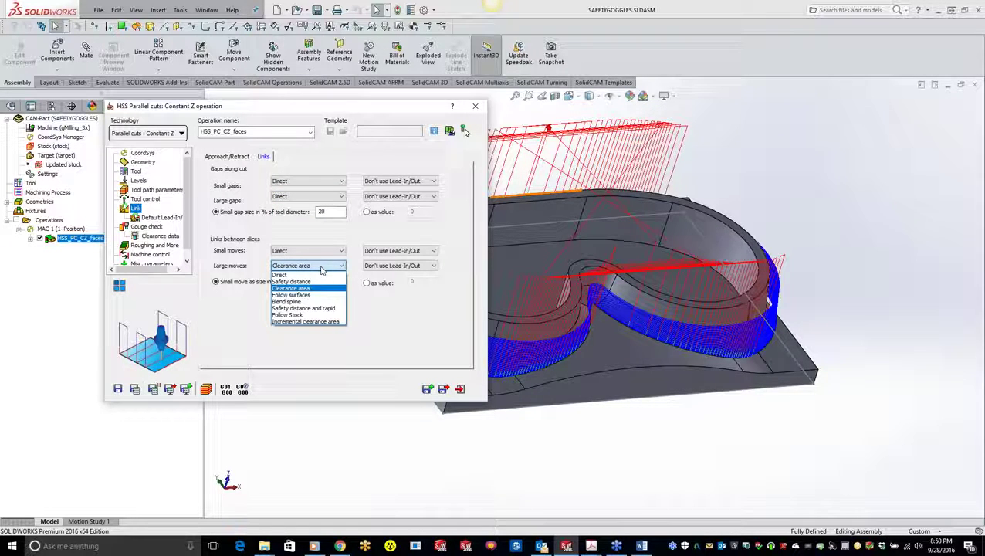
pyautogui.click(305, 308)
pyautogui.click(136, 390)
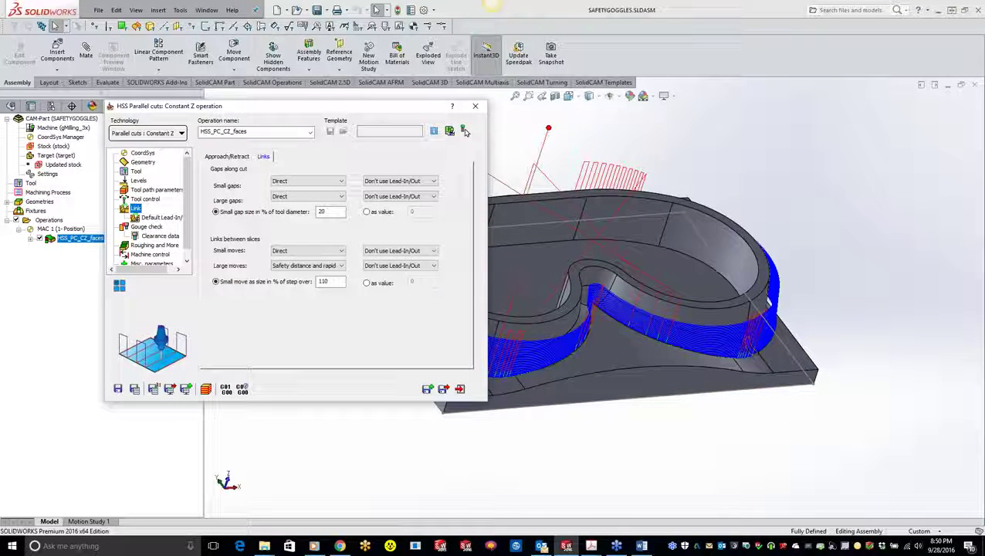
pyautogui.moveTo(674, 342); pyautogui.dragTo(541, 294, button='middle')
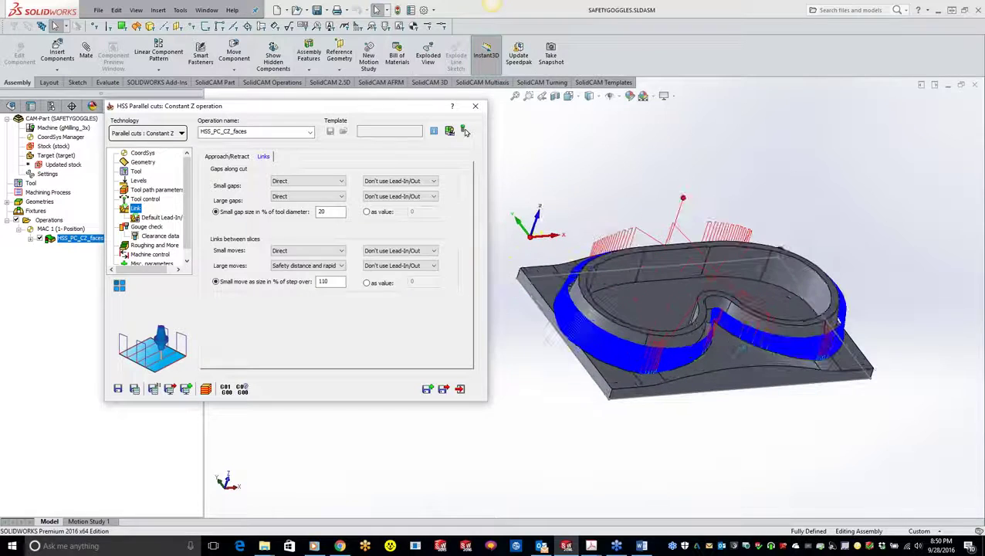
pyautogui.click(166, 190)
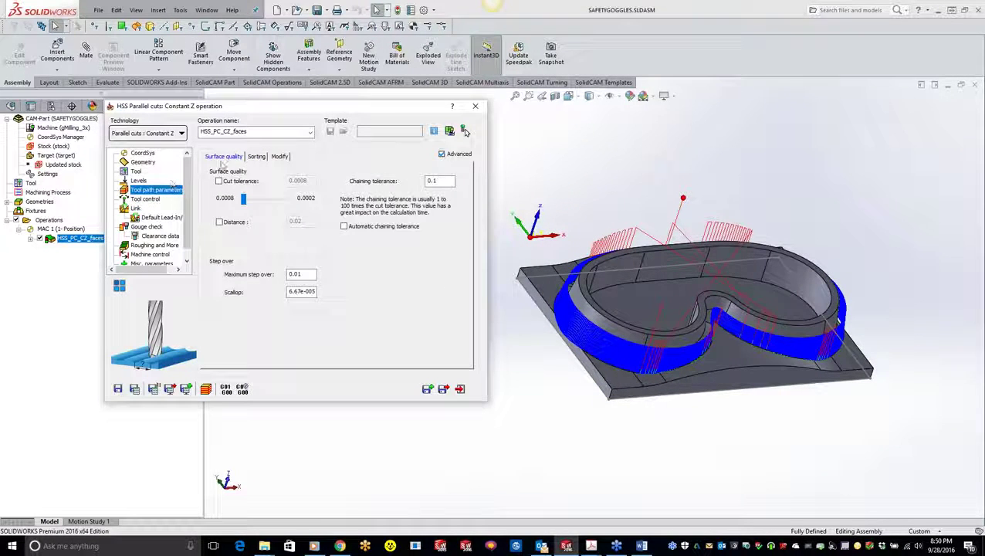
# Step: Review the Constant Z sorting settings and toolpath, then close HSS_PC_CZ_faces
pyautogui.click(257, 157)
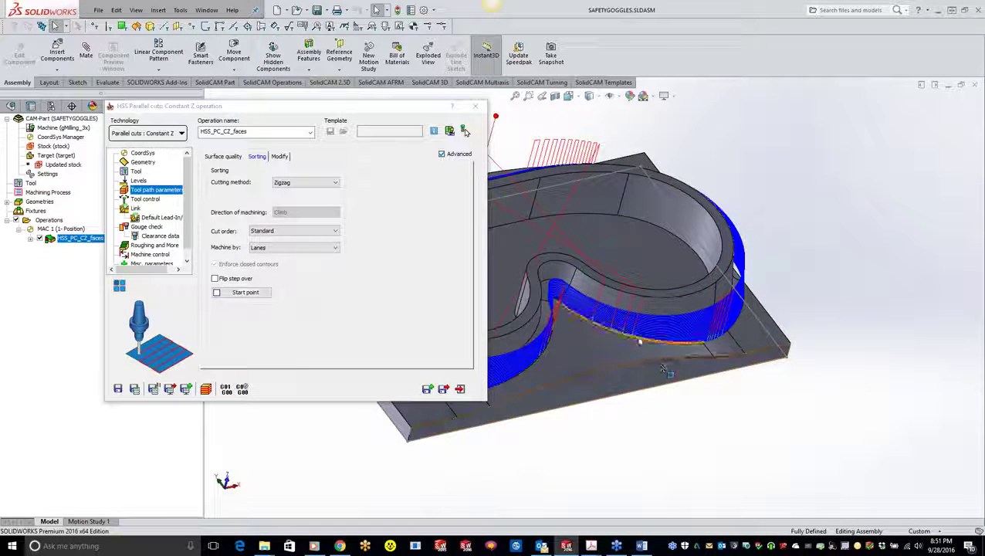
pyautogui.moveTo(753, 357); pyautogui.dragTo(541, 301, button='middle')
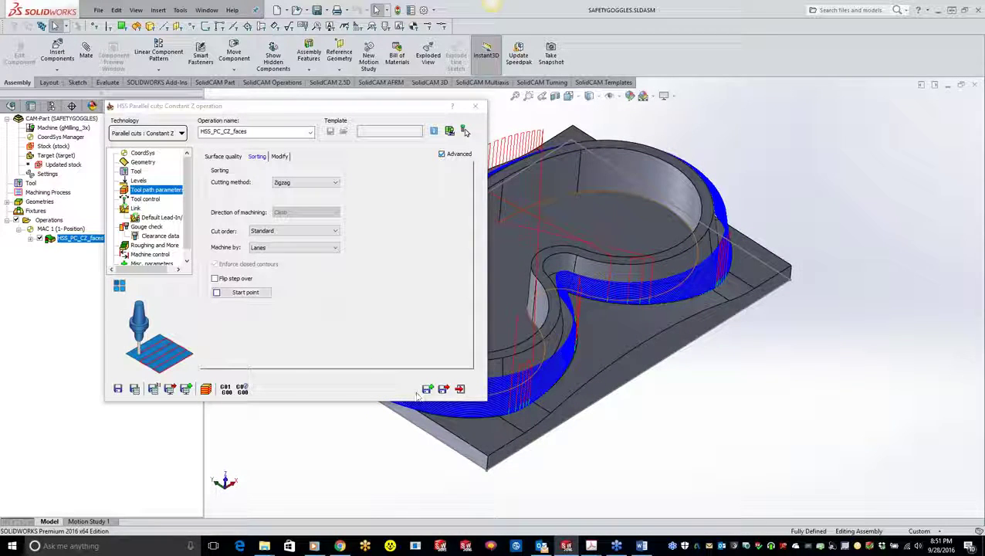
pyautogui.click(475, 106)
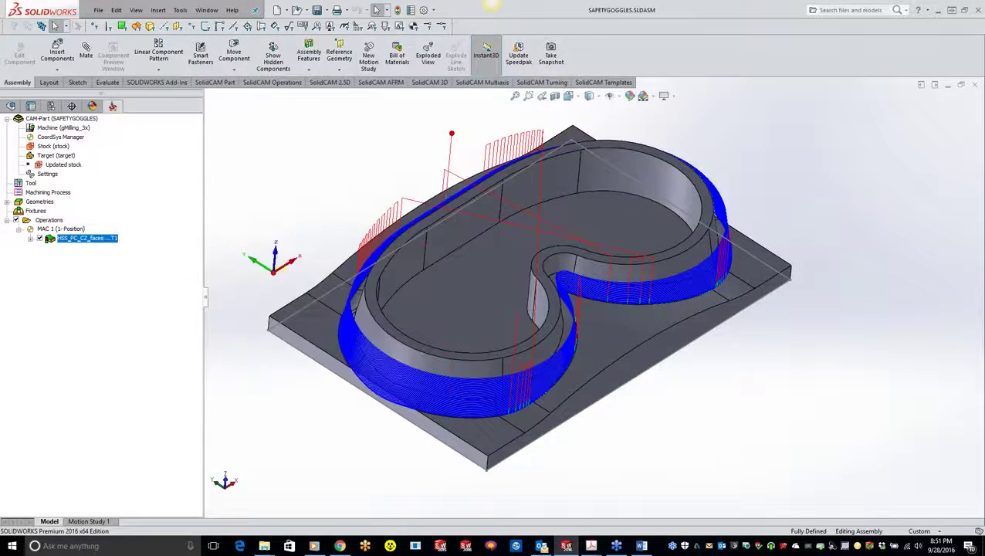
# Step: Add a new HSS milling operation using Linear parallel-cuts technology
pyautogui.rightClick(78, 246)
pyautogui.moveTo(155, 52)
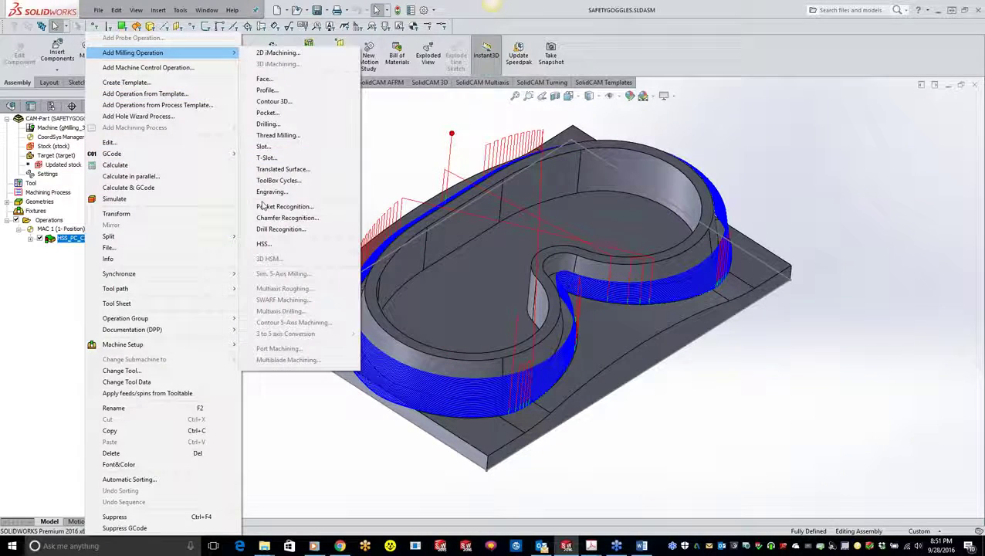
pyautogui.click(263, 244)
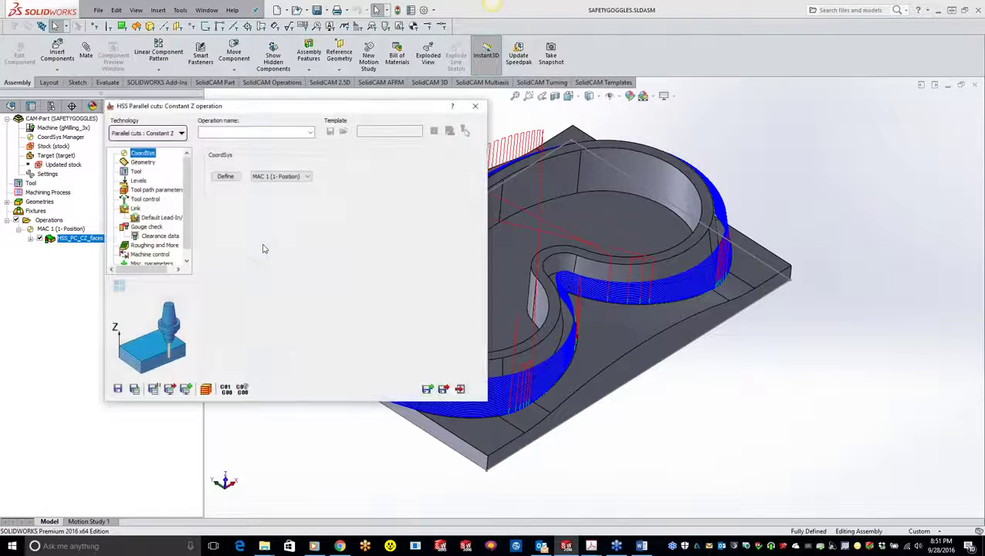
pyautogui.click(166, 133)
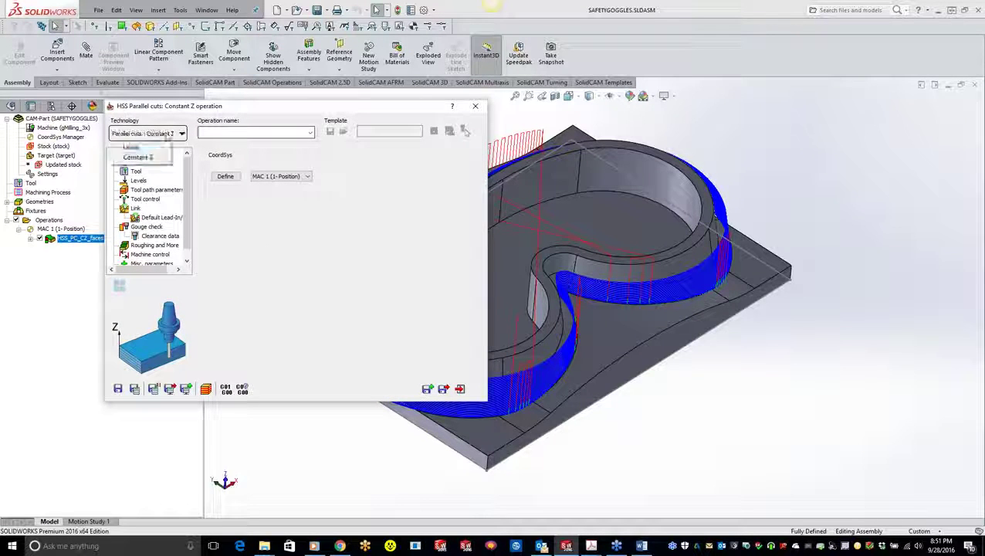
pyautogui.click(150, 148)
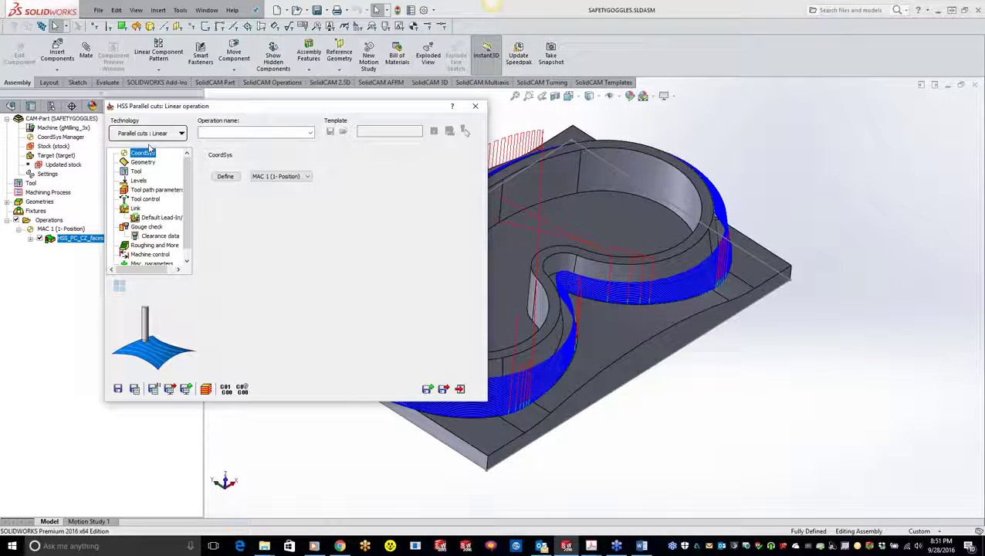
# Step: Choose faces1 from the existing geometries as the Linear operation's drive surface
pyautogui.click(144, 162)
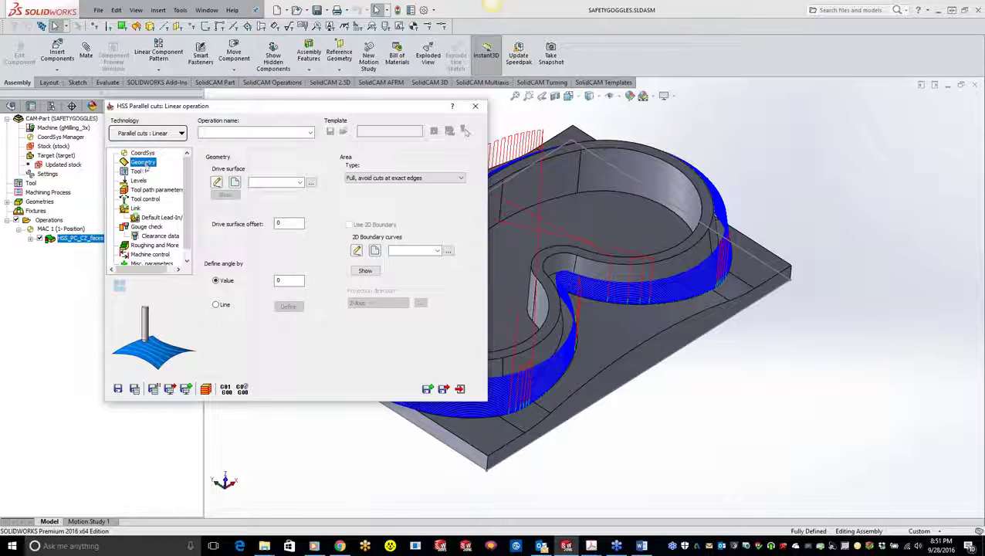
pyautogui.click(311, 183)
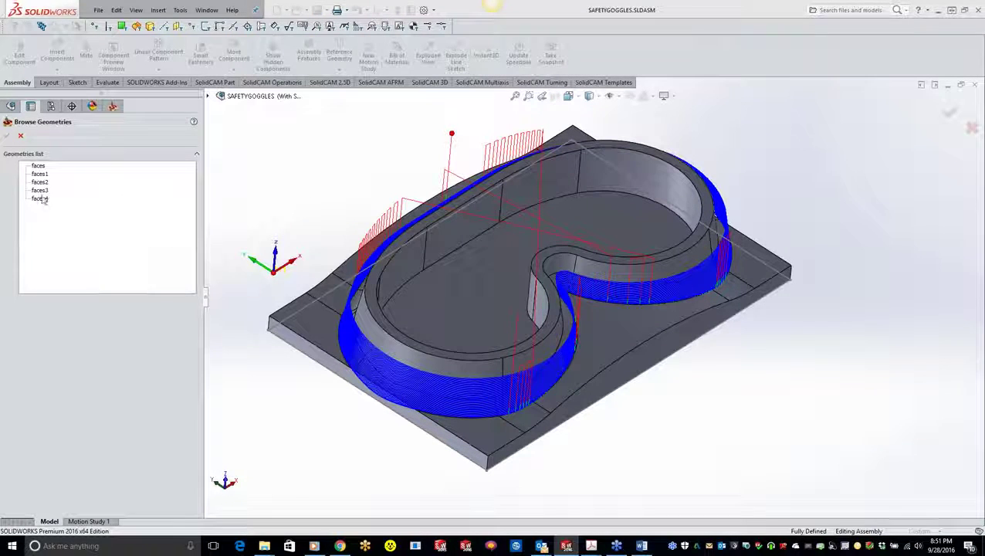
pyautogui.click(40, 199)
pyautogui.click(37, 183)
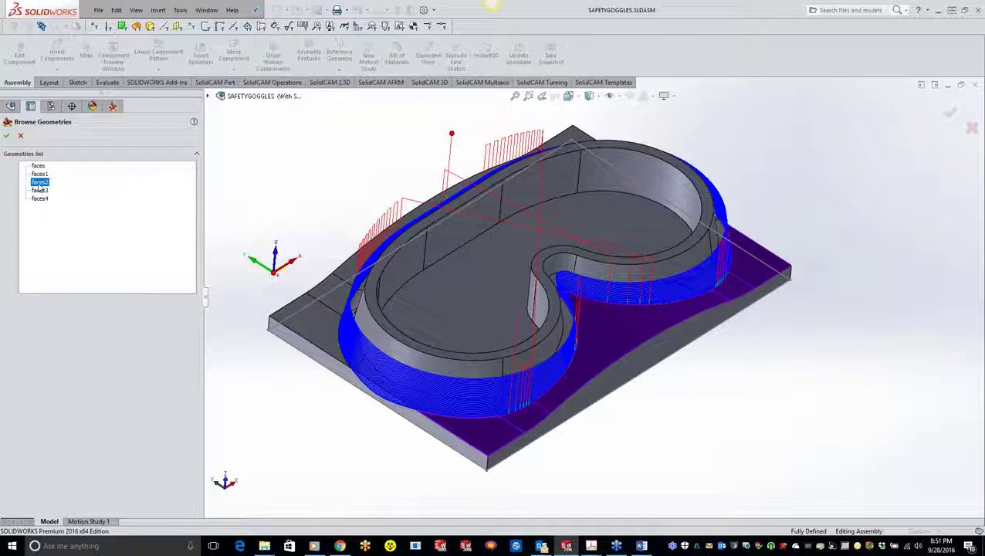
pyautogui.click(40, 174)
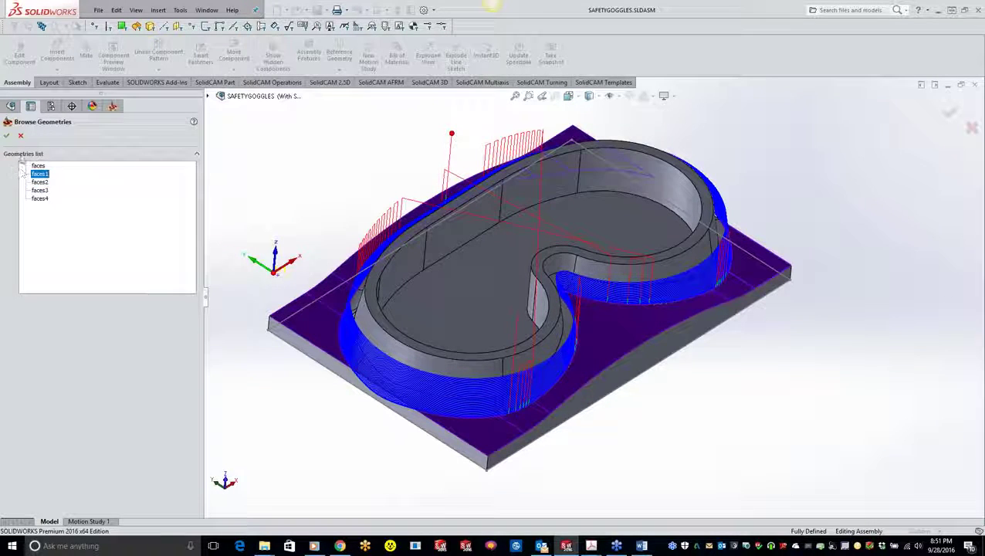
pyautogui.click(6, 135)
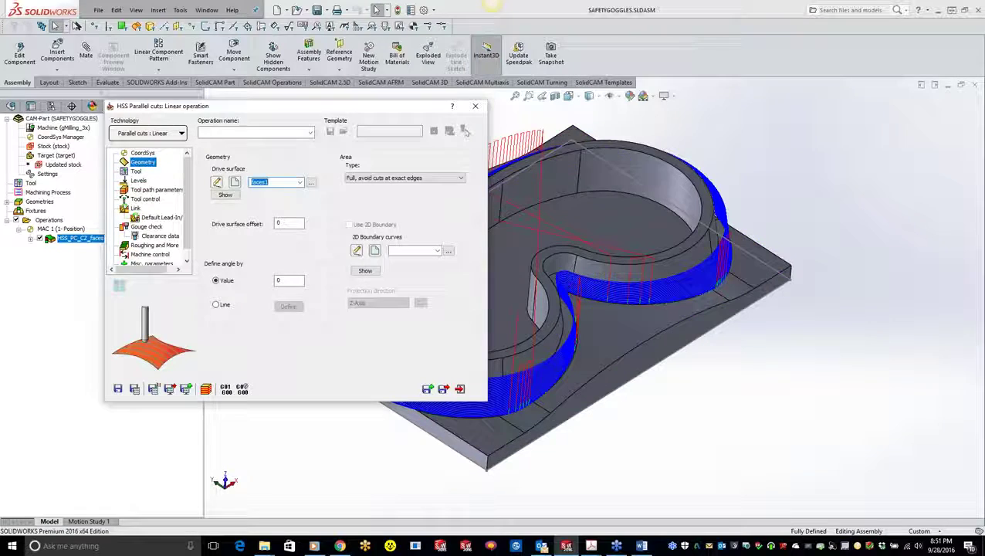
pyautogui.click(136, 172)
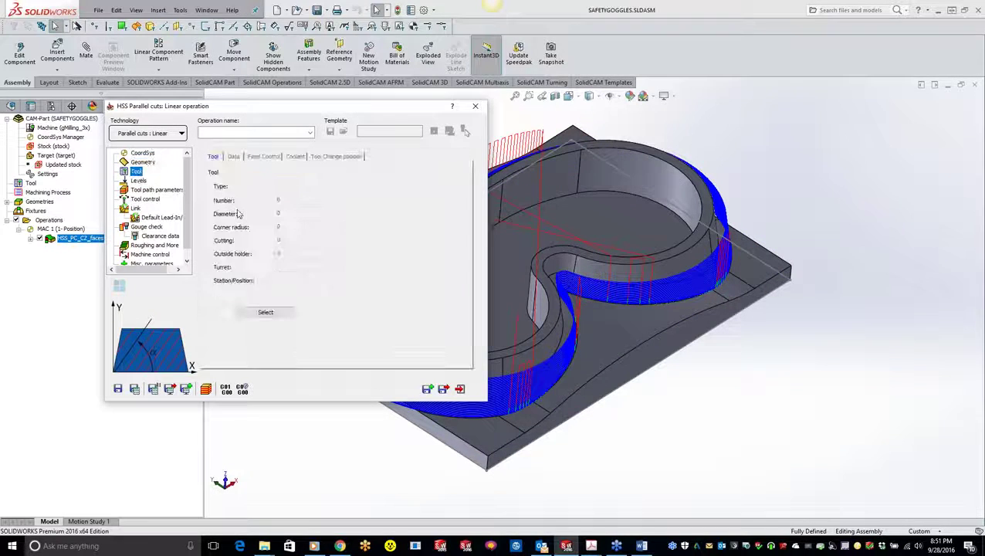
# Step: Assign the 0.375-inch ball-nose mill and calculate the linear toolpath with 0.01 step over
pyautogui.click(270, 311)
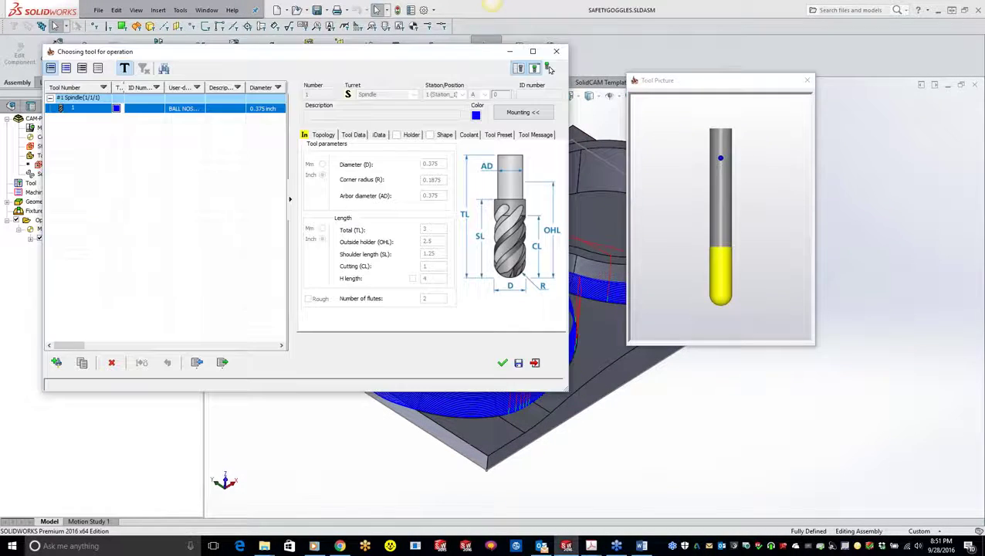
pyautogui.doubleClick(136, 110)
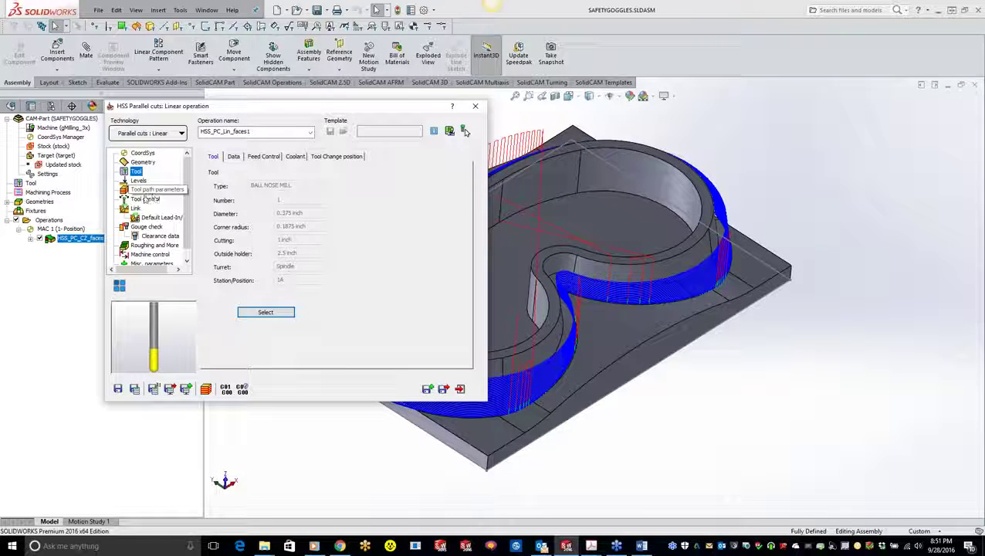
pyautogui.click(148, 191)
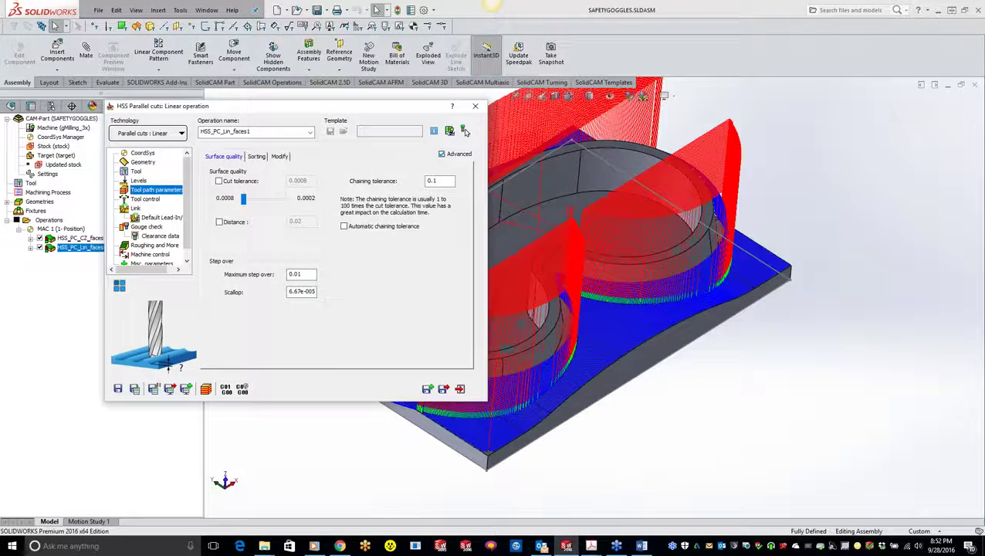
pyautogui.moveTo(708, 319); pyautogui.dragTo(576, 361, button='middle')
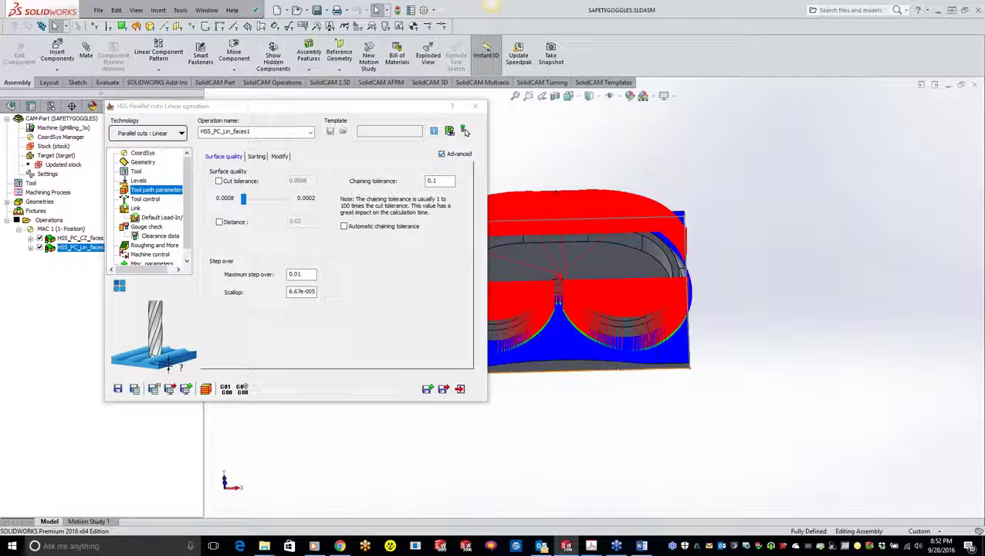
# Step: Rotate the model and review the Linear operation's cut sorting settings
pyautogui.press('Left')
pyautogui.press('Left')
pyautogui.press('Left')
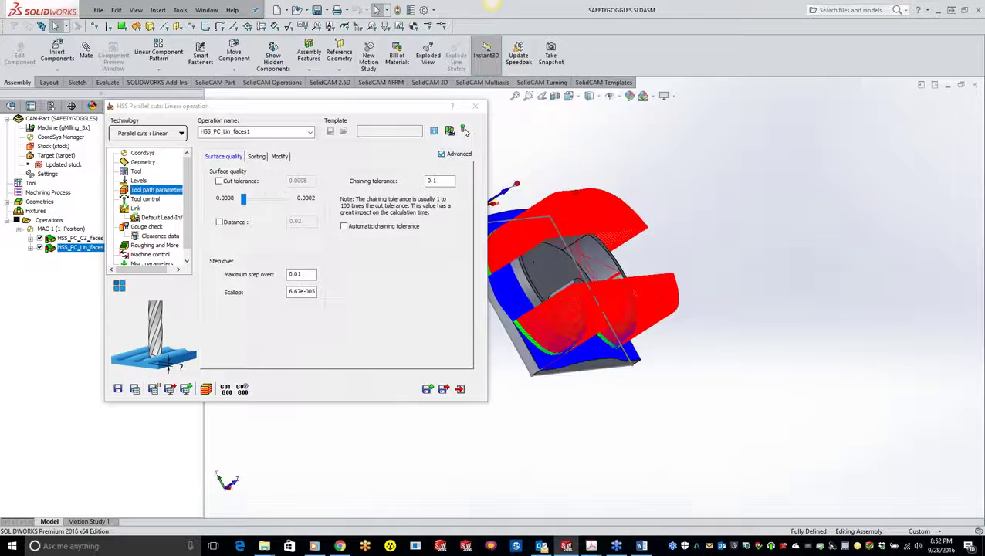
pyautogui.press('Left')
pyautogui.press('Left')
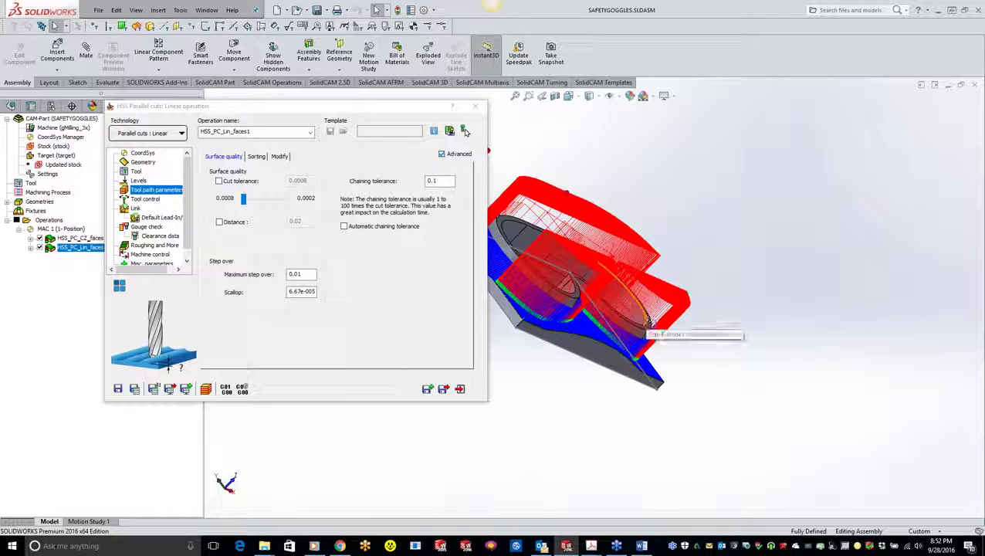
pyautogui.click(256, 157)
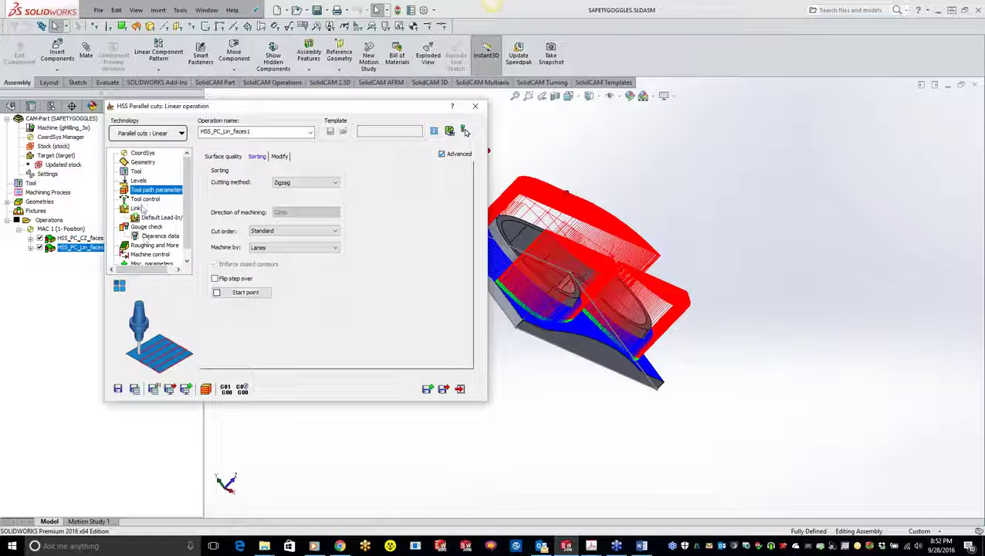
# Step: Keep large gaps linked via Clearance area, then launch the simulation
pyautogui.click(137, 208)
pyautogui.click(261, 157)
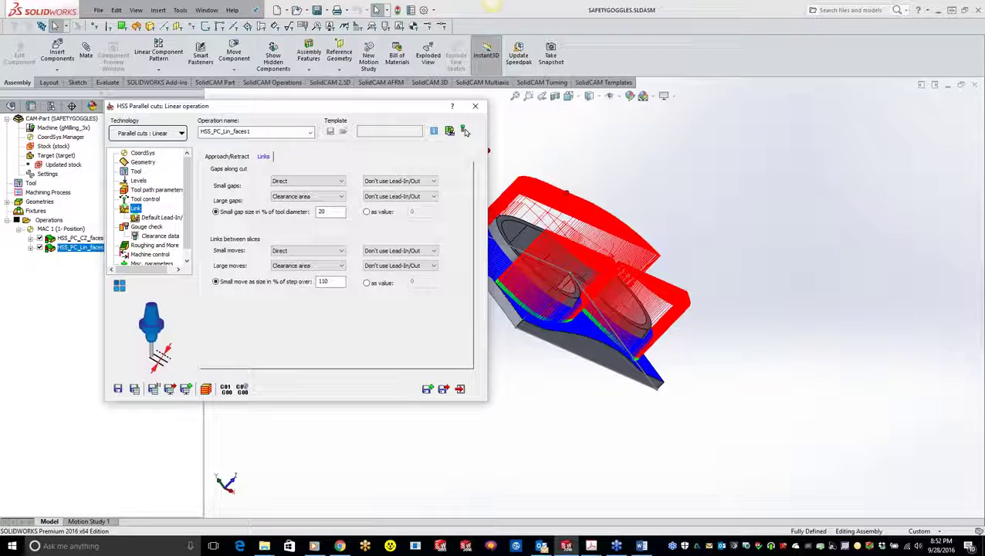
pyautogui.click(307, 198)
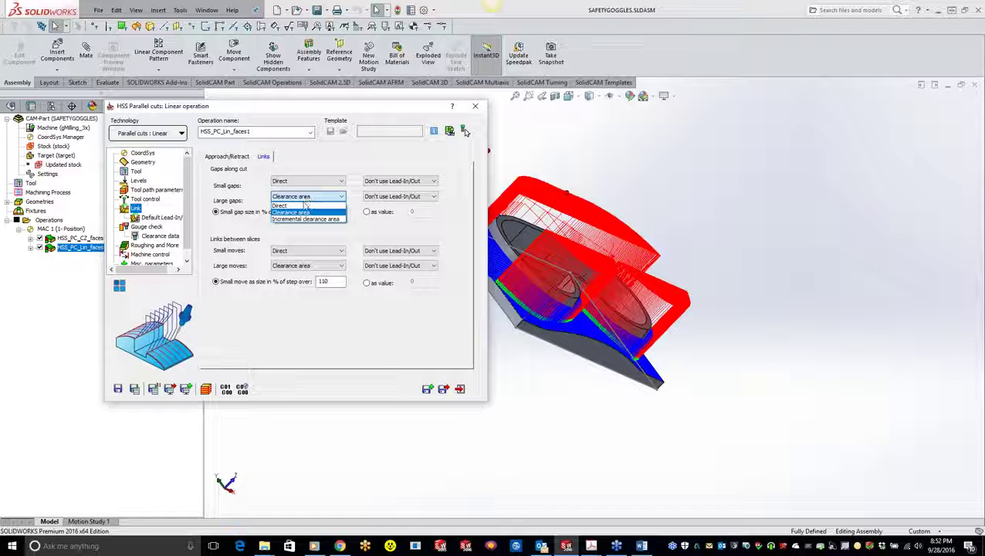
pyautogui.click(297, 212)
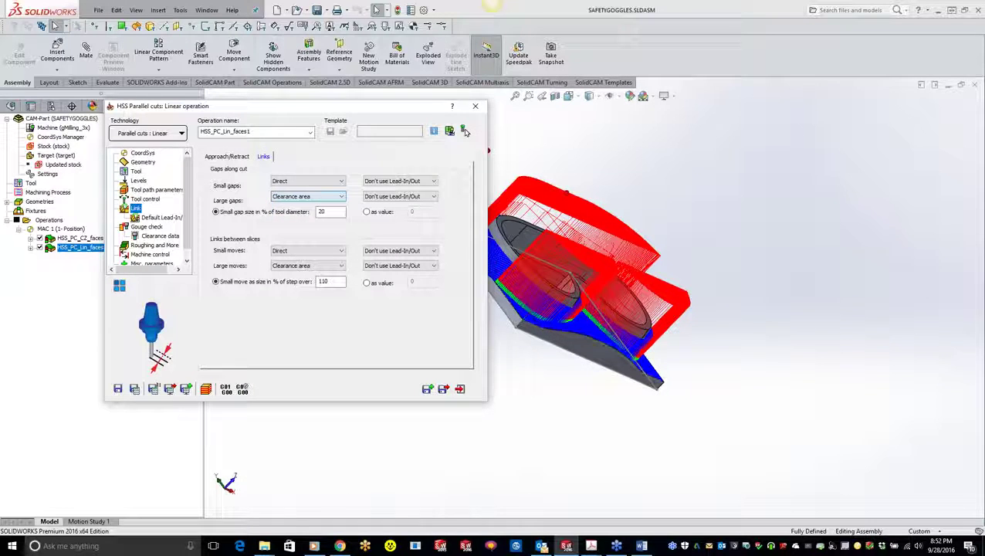
pyautogui.click(206, 388)
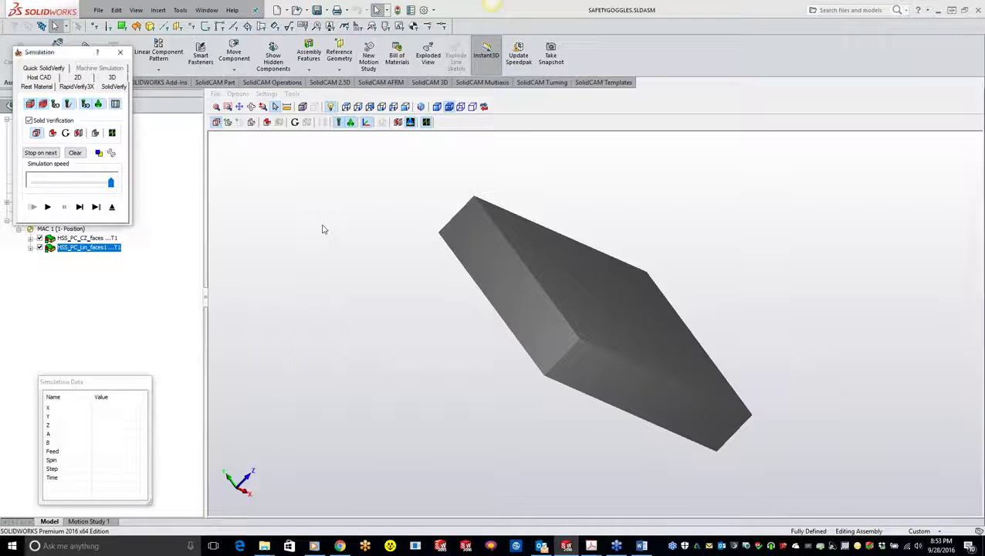
# Step: Run the SolidVerify simulation of HSS_PC_Lin_faces1 to 0:09:53, then close it
pyautogui.moveTo(425, 263); pyautogui.dragTo(411, 282)
pyautogui.click(55, 209)
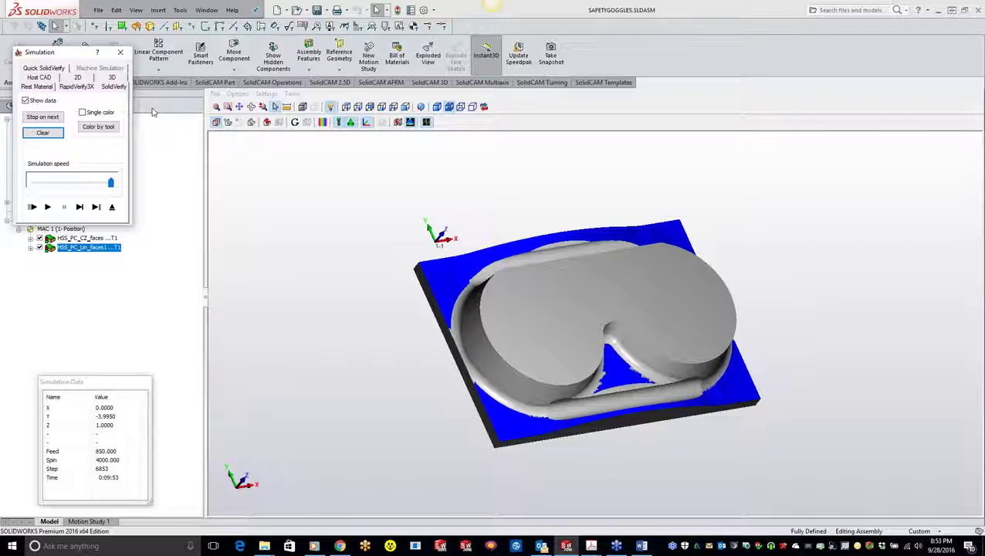
pyautogui.click(120, 54)
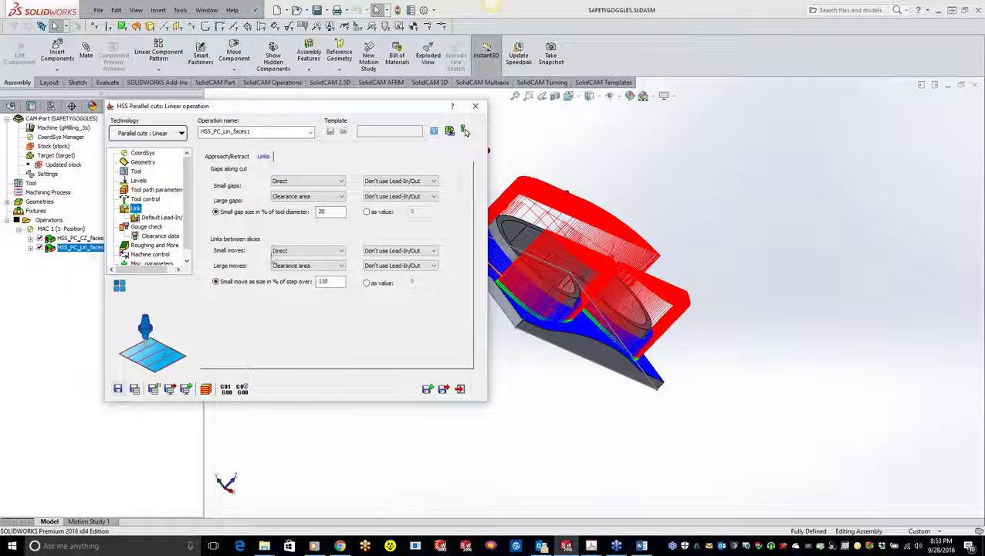
# Step: Open HSS_PC_CZ_faces and run its SolidVerify simulation, cutting the rim groove to 0:03:10
pyautogui.click(474, 106)
pyautogui.click(87, 238)
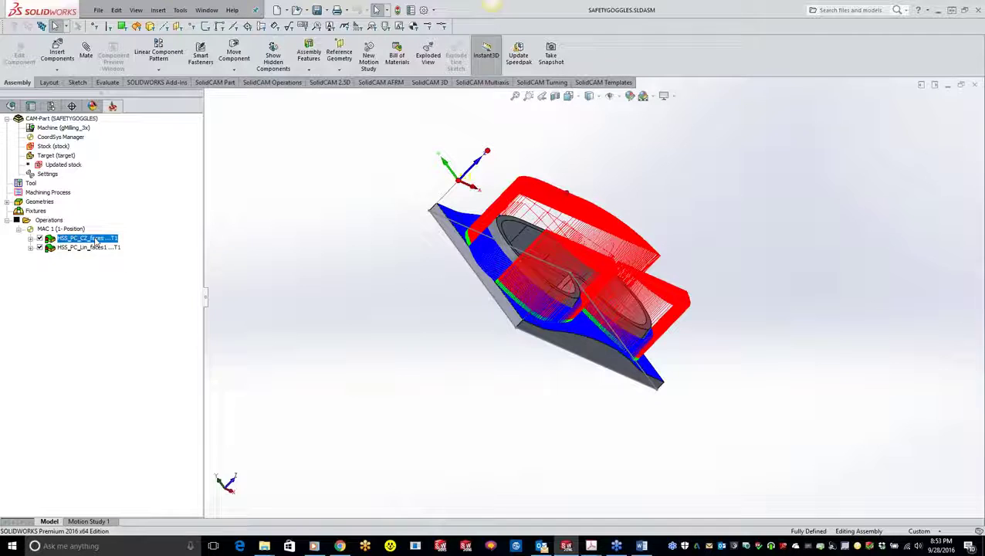
pyautogui.doubleClick(87, 238)
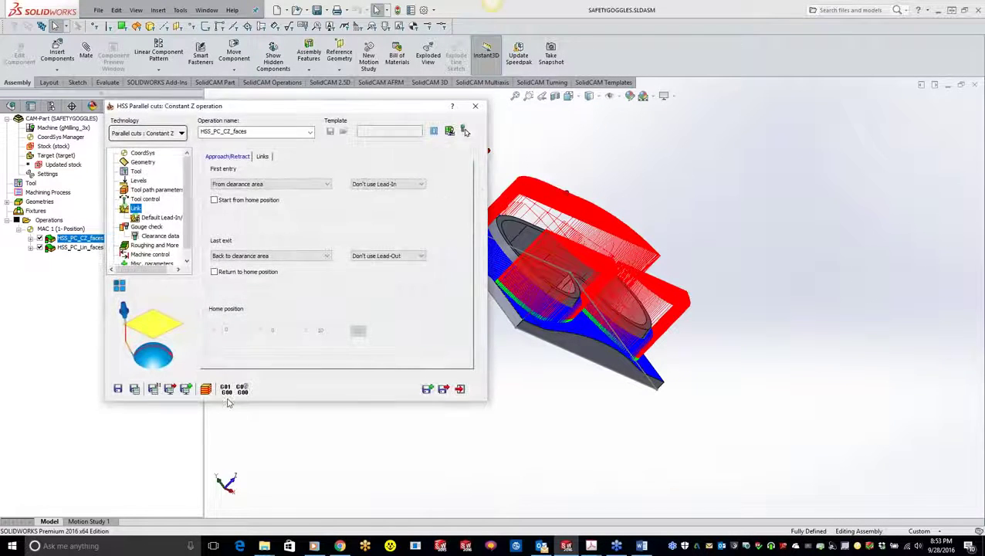
pyautogui.click(464, 131)
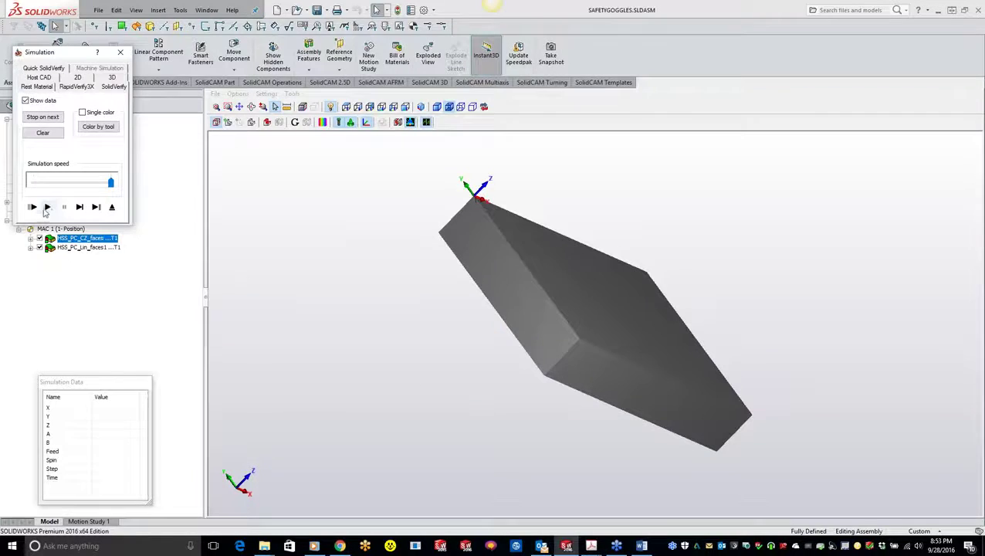
pyautogui.click(46, 208)
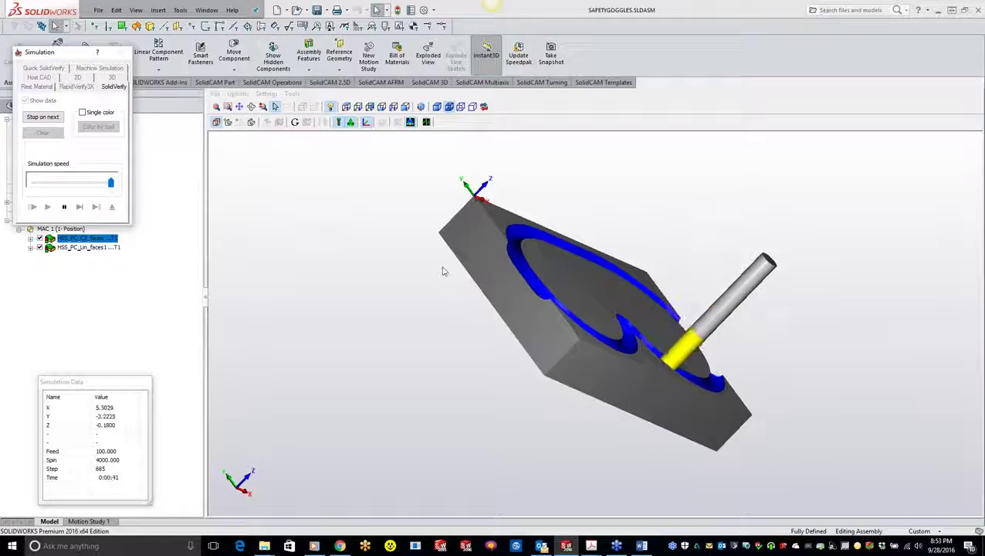
pyautogui.moveTo(444, 271); pyautogui.dragTo(425, 288)
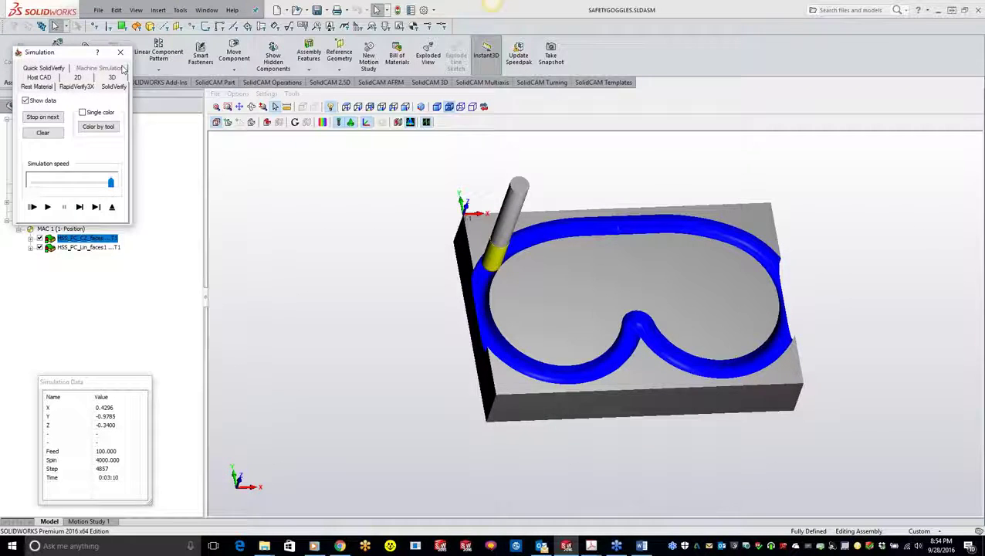
pyautogui.click(120, 52)
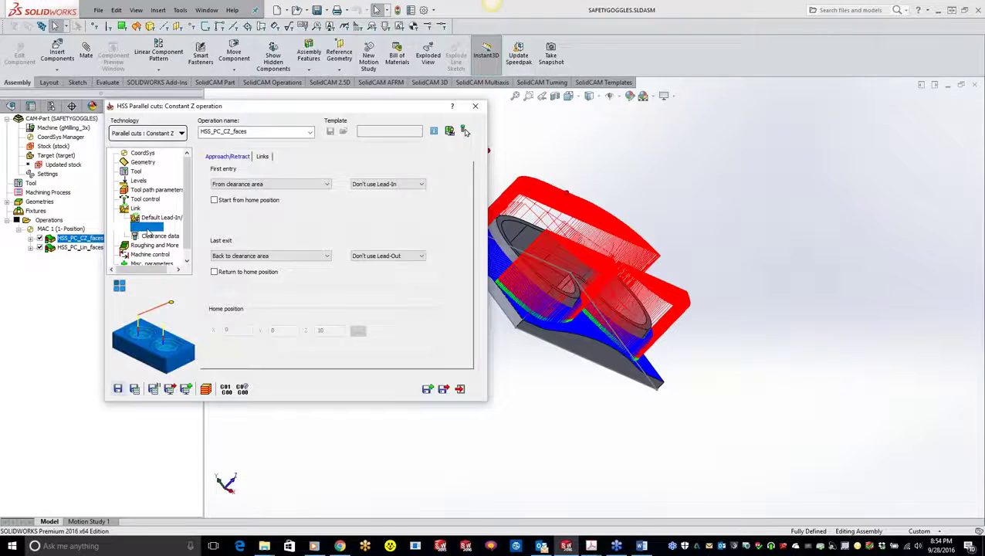
# Step: Enable Gouge 1 without check surfaces and Gouge 2 without drive surfaces
pyautogui.click(146, 228)
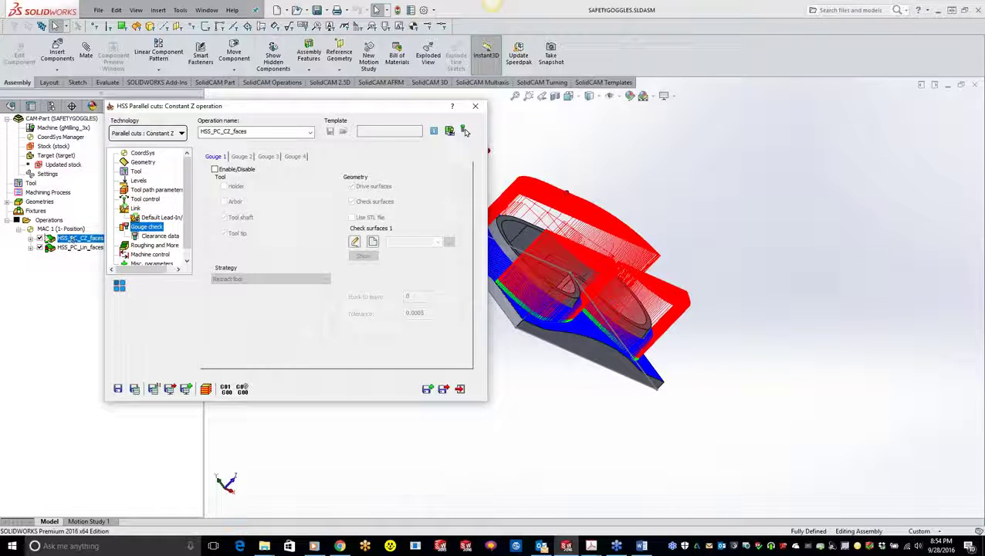
pyautogui.click(228, 170)
pyautogui.click(370, 202)
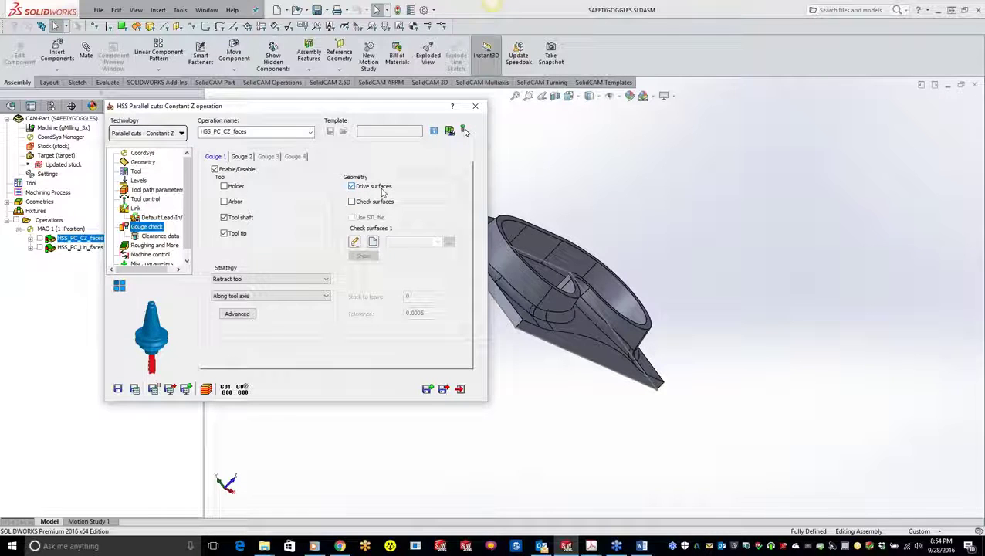
pyautogui.click(242, 157)
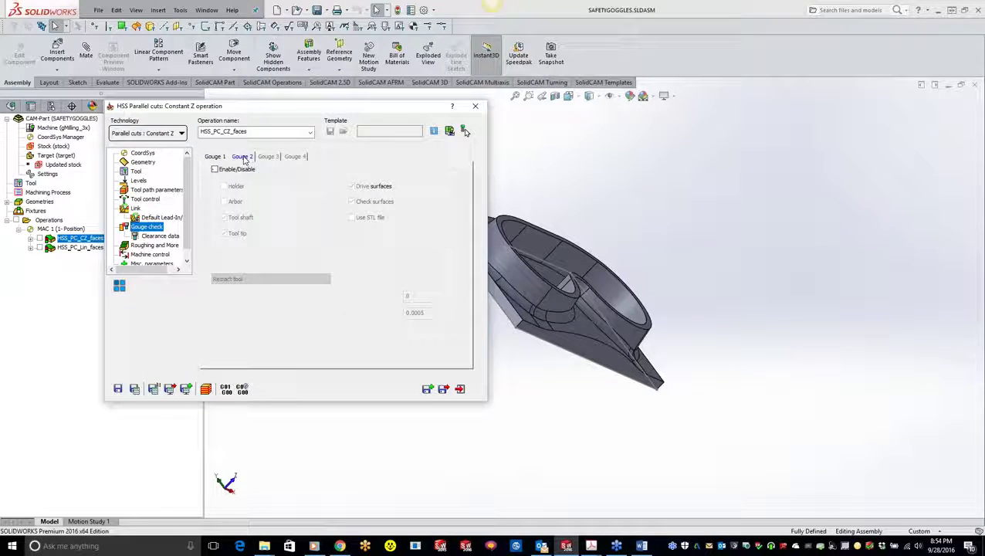
pyautogui.click(216, 170)
pyautogui.click(351, 187)
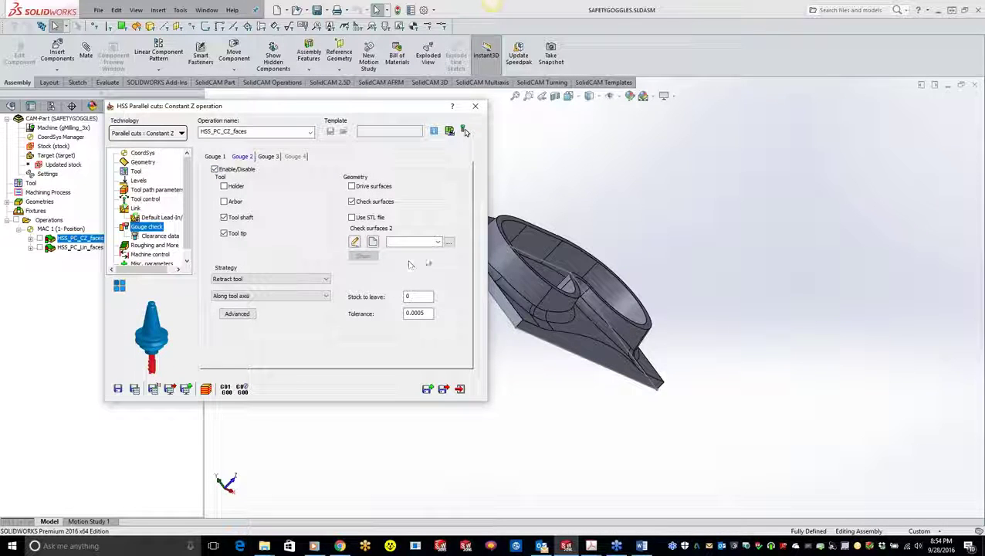
pyautogui.click(450, 244)
pyautogui.click(43, 199)
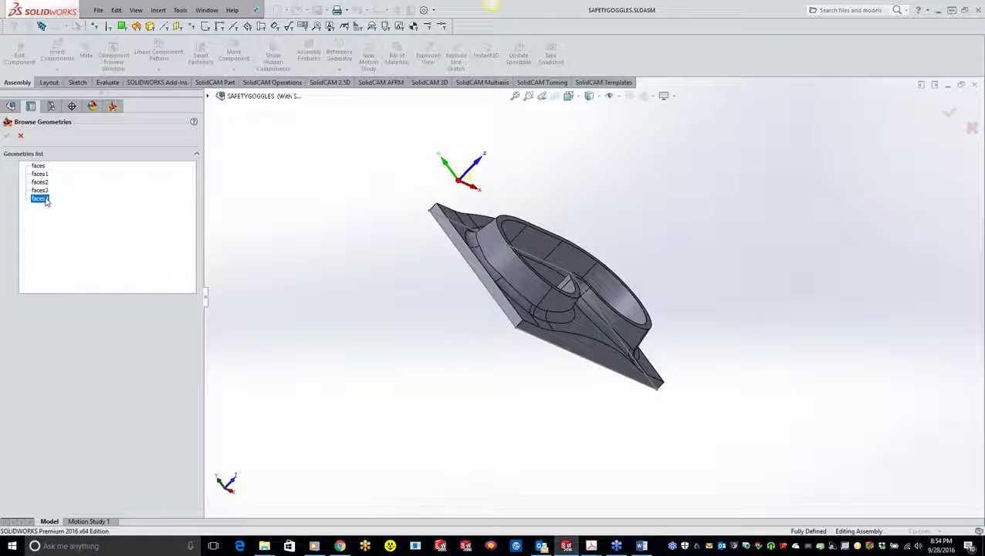
# Step: Preview the existing faces3, faces1 and faces4 geometries, then cancel browsing
pyautogui.click(44, 191)
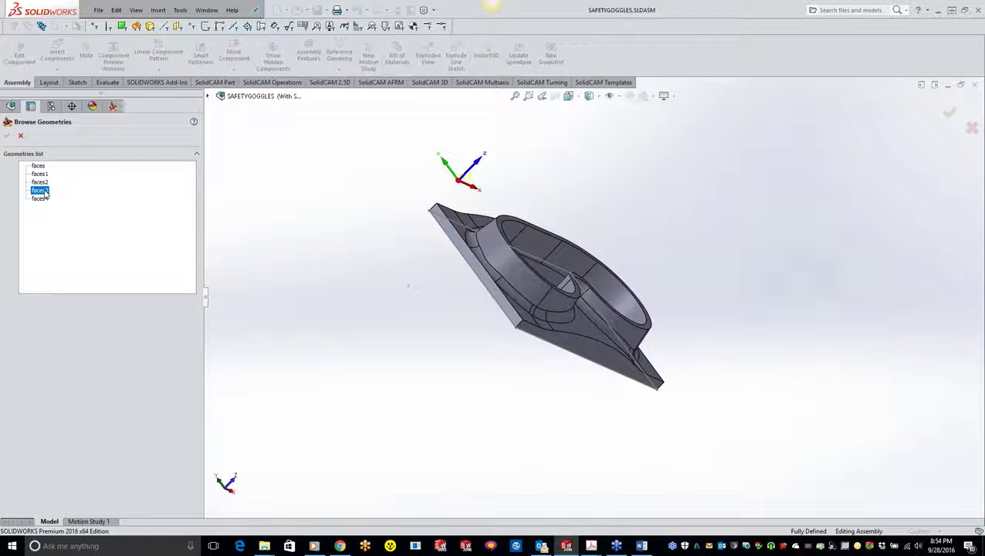
pyautogui.click(41, 175)
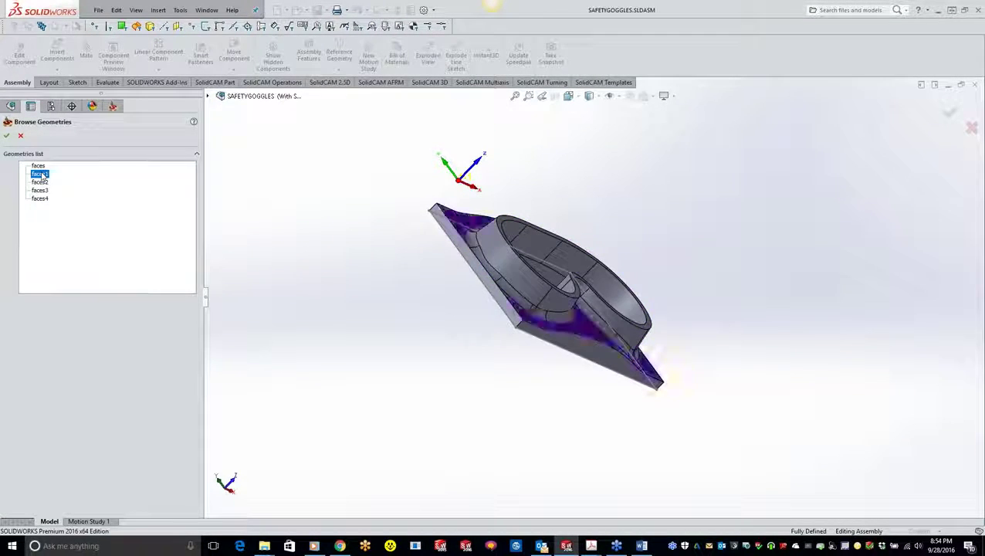
pyautogui.click(45, 199)
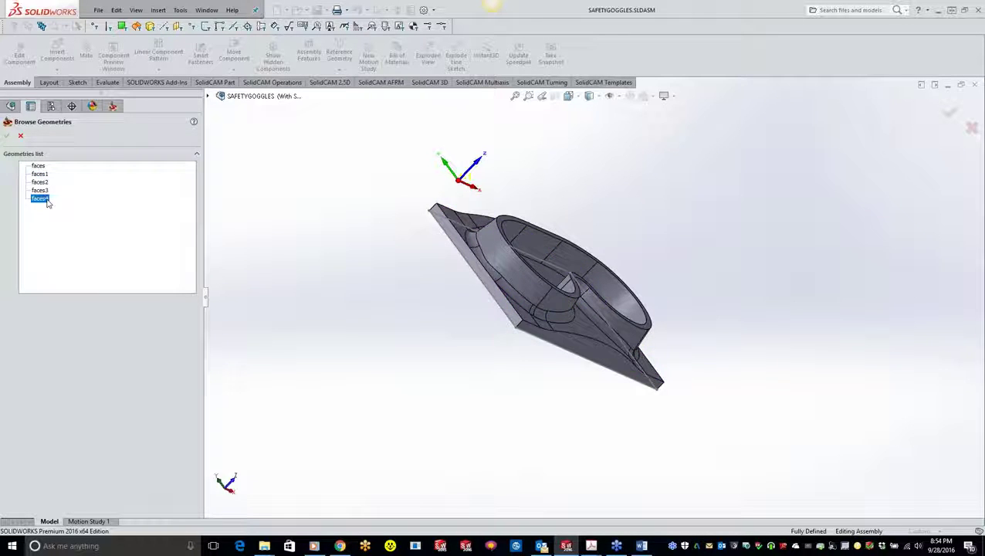
pyautogui.click(22, 136)
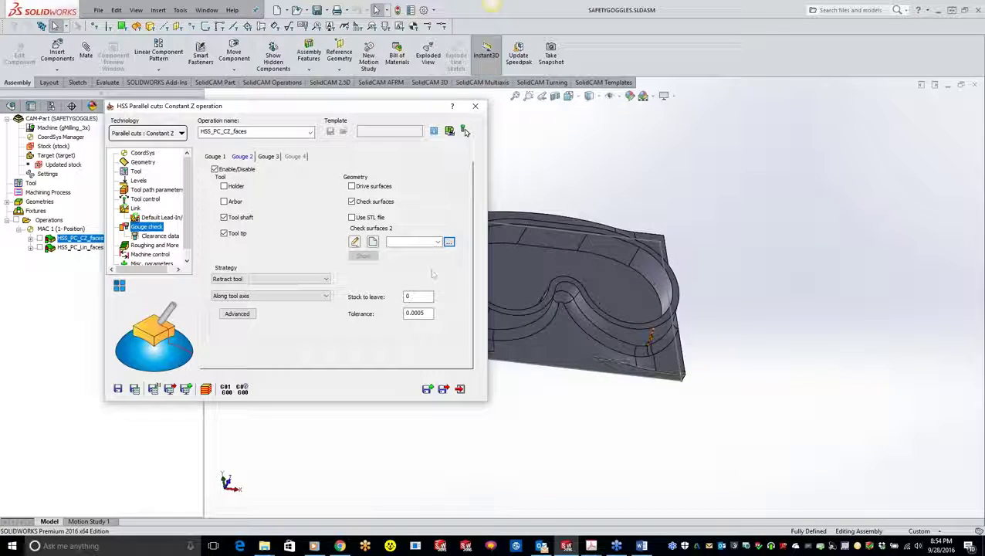
# Step: Start a new check-face set with the corner, front, end and top border faces
pyautogui.click(370, 242)
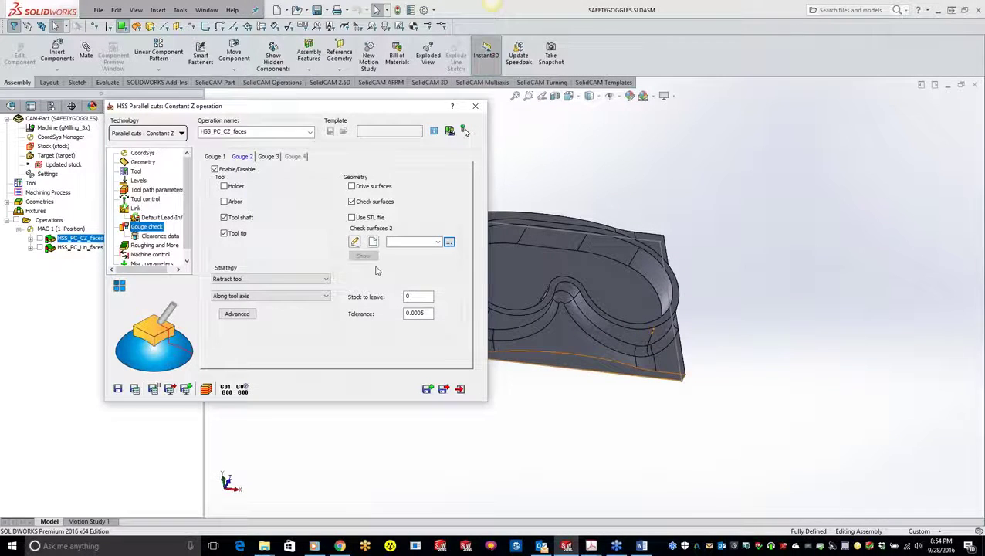
pyautogui.click(463, 333)
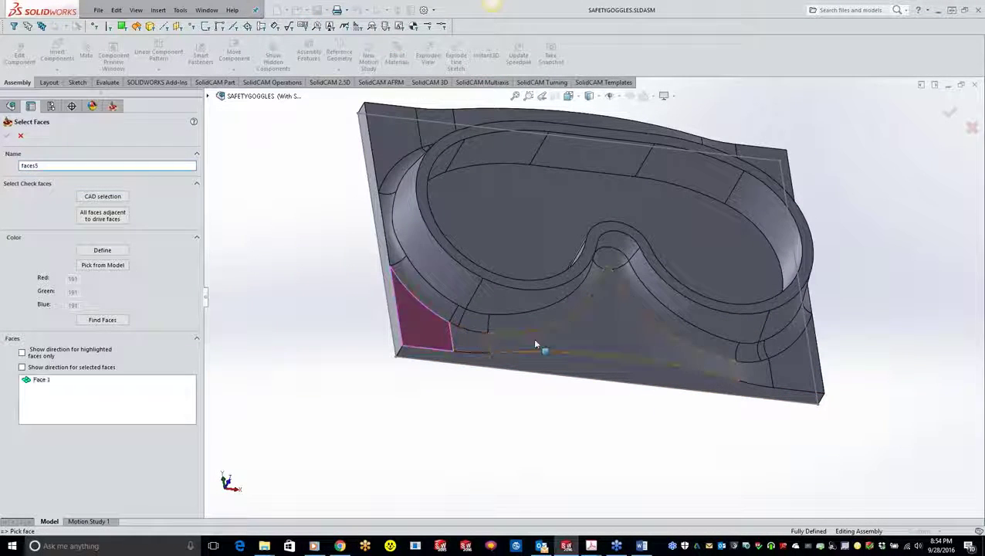
pyautogui.click(596, 348)
pyautogui.click(470, 340)
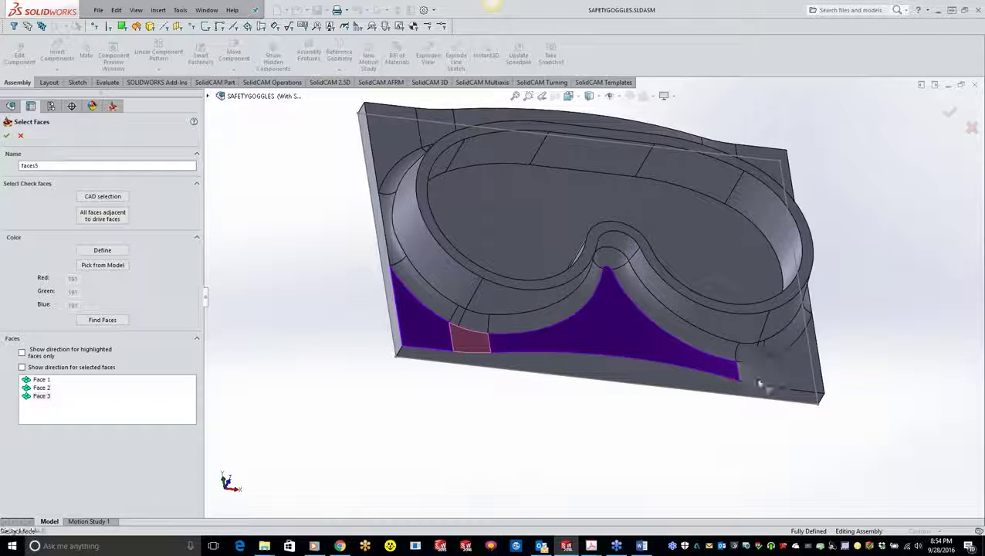
pyautogui.click(753, 369)
pyautogui.click(797, 357)
pyautogui.moveTo(763, 232); pyautogui.dragTo(772, 193, button='middle')
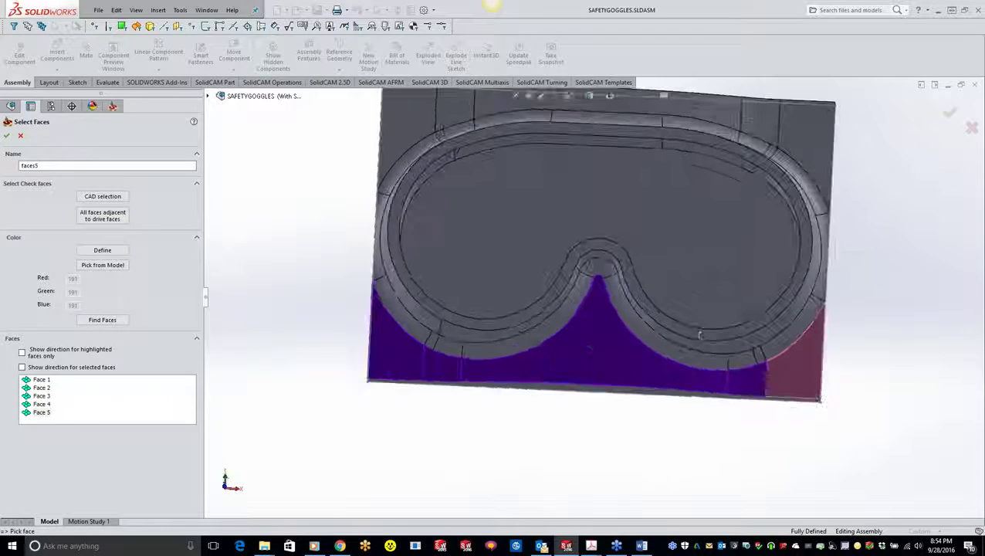
pyautogui.click(809, 147)
pyautogui.click(761, 116)
pyautogui.click(610, 106)
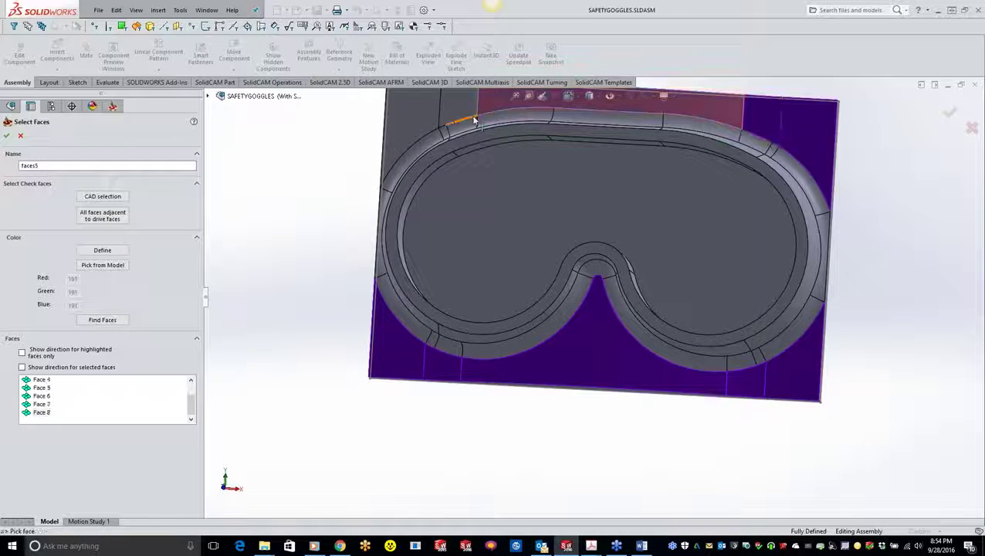
pyautogui.click(460, 108)
pyautogui.click(409, 116)
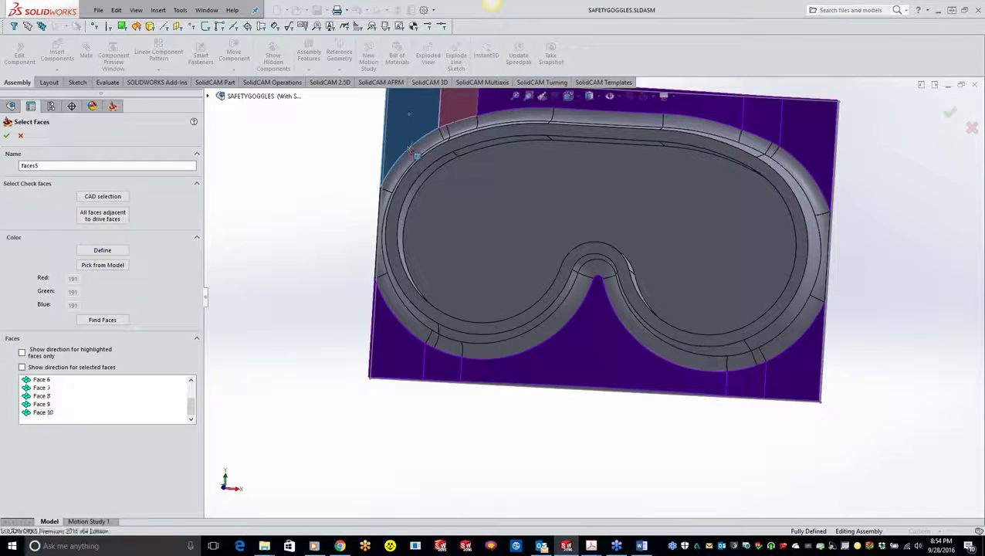
pyautogui.click(573, 258)
# Step: Add the remaining inner wall faces and confirm the set as faces5
pyautogui.moveTo(494, 232); pyautogui.dragTo(494, 263, button='middle')
pyautogui.click(494, 154)
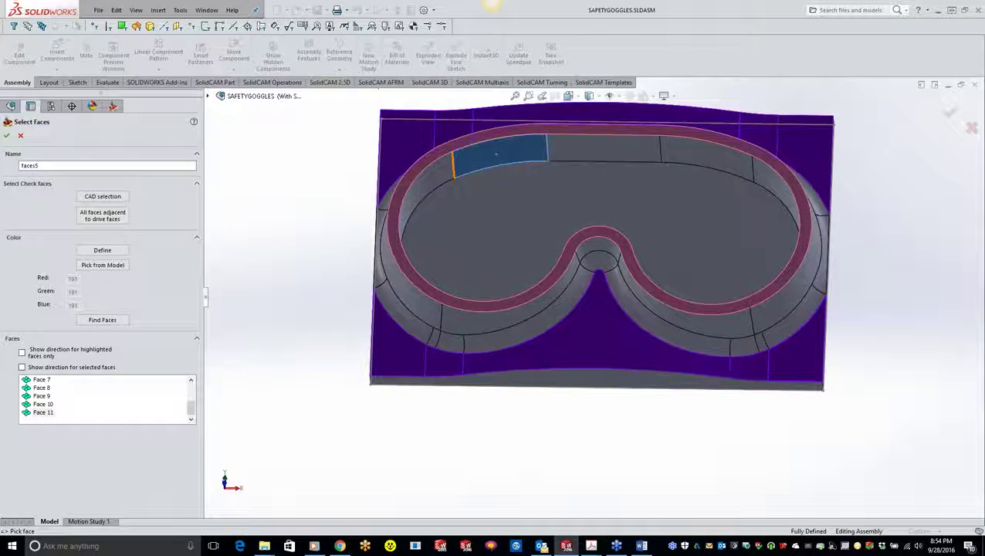
pyautogui.click(421, 209)
pyautogui.click(606, 147)
pyautogui.click(741, 166)
pyautogui.click(765, 189)
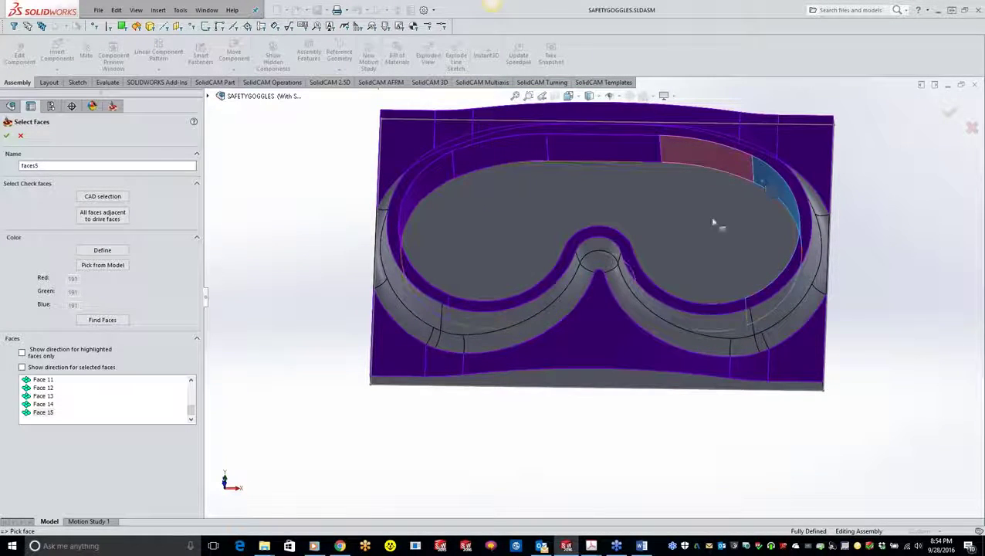
pyautogui.moveTo(679, 214); pyautogui.dragTo(695, 363, button='middle')
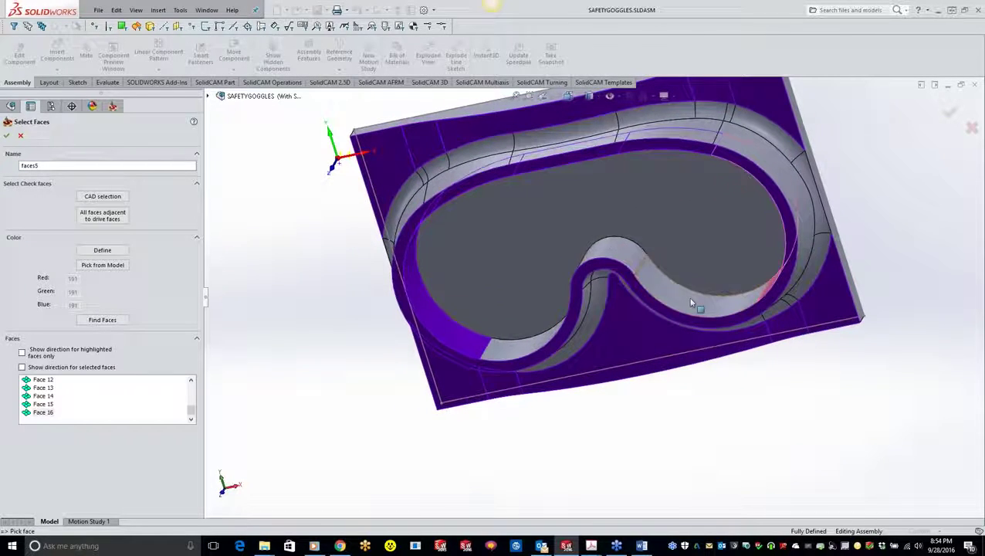
pyautogui.click(668, 288)
pyautogui.click(604, 259)
pyautogui.moveTo(604, 258); pyautogui.dragTo(576, 308, button='middle')
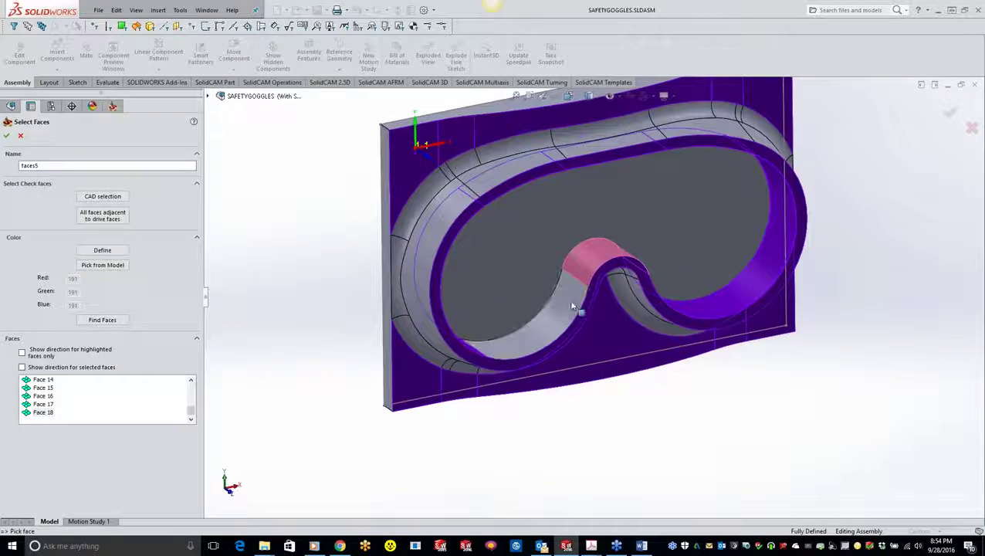
pyautogui.click(510, 334)
pyautogui.moveTo(510, 333); pyautogui.dragTo(587, 263, button='middle')
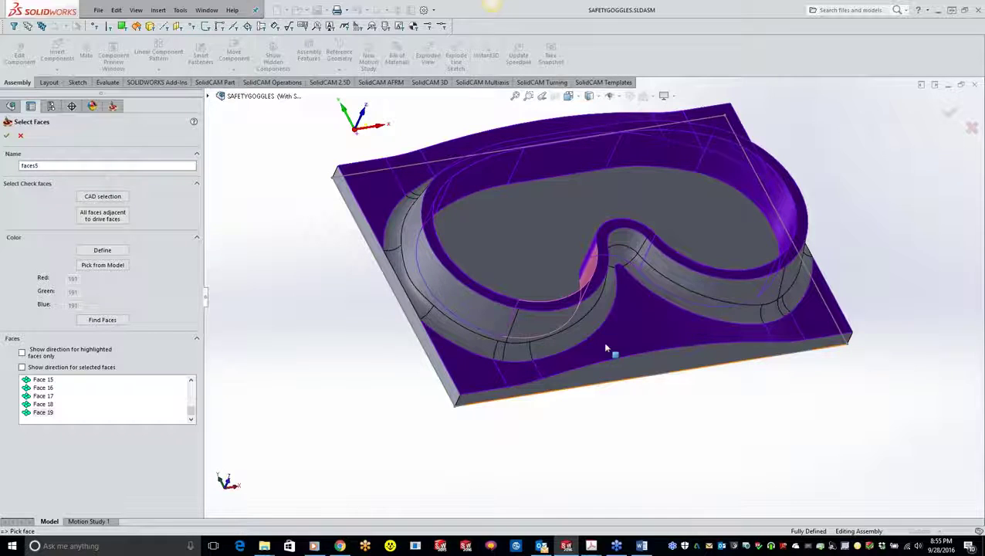
pyautogui.click(7, 135)
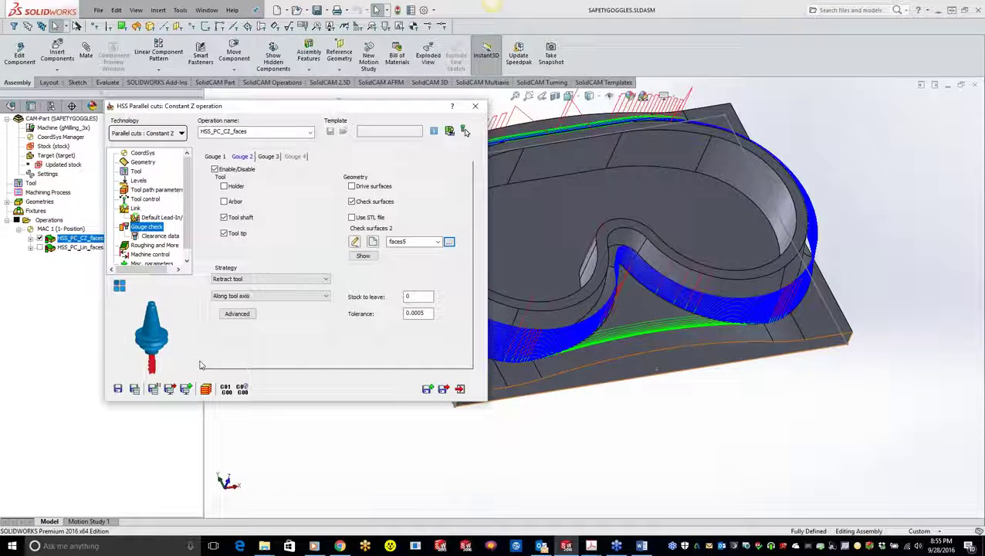
# Step: Inspect the recalculated gouge-checked Constant Z toolpath and close the operation
pyautogui.click(464, 131)
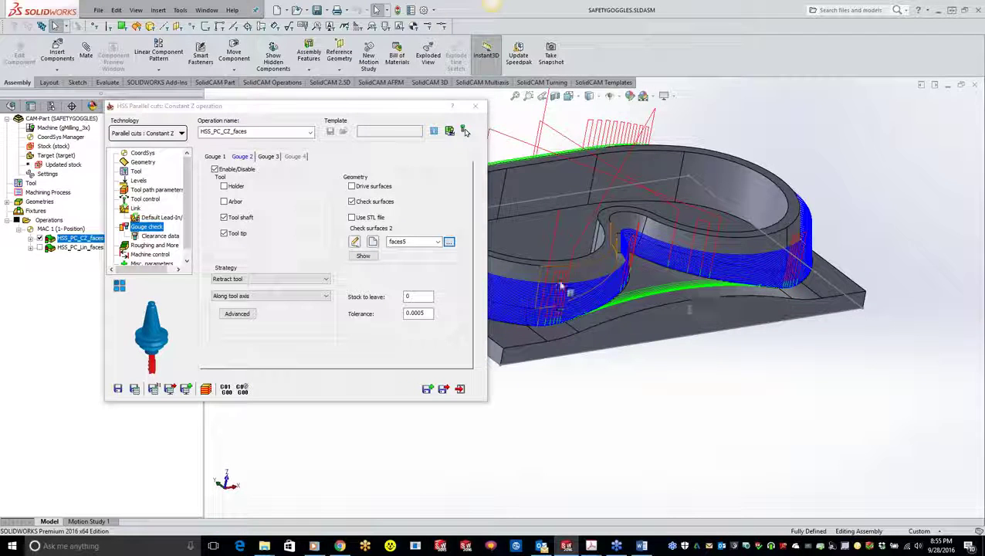
pyautogui.moveTo(562, 288); pyautogui.dragTo(366, 411, button='middle')
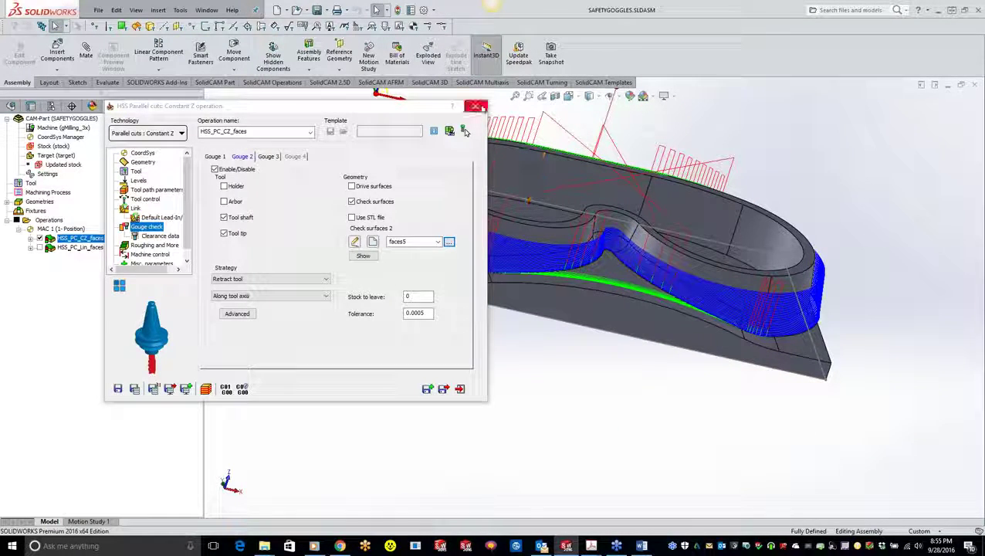
pyautogui.click(475, 106)
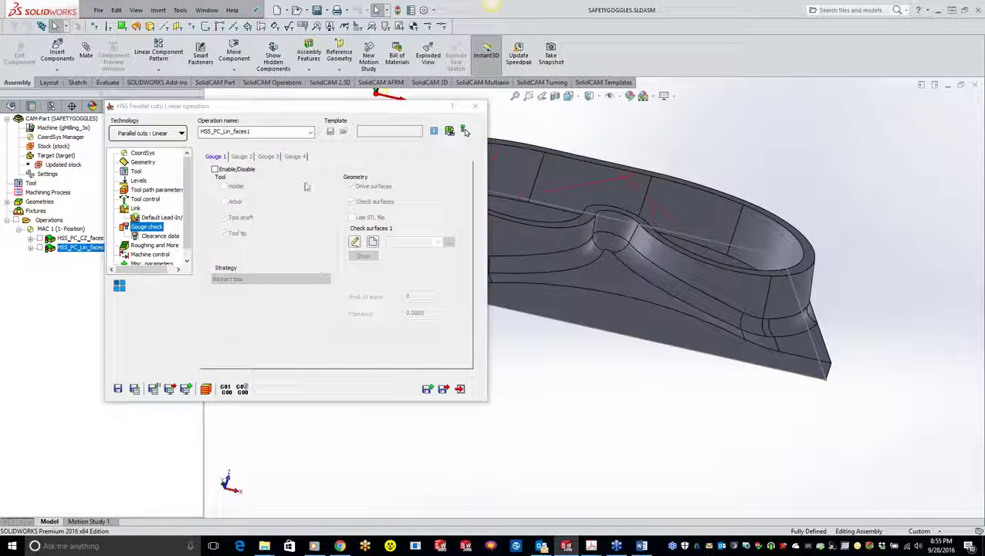
# Step: Drop check surfaces from Gouge 1 and enable Gouge 2 without drive surfaces
pyautogui.click(353, 202)
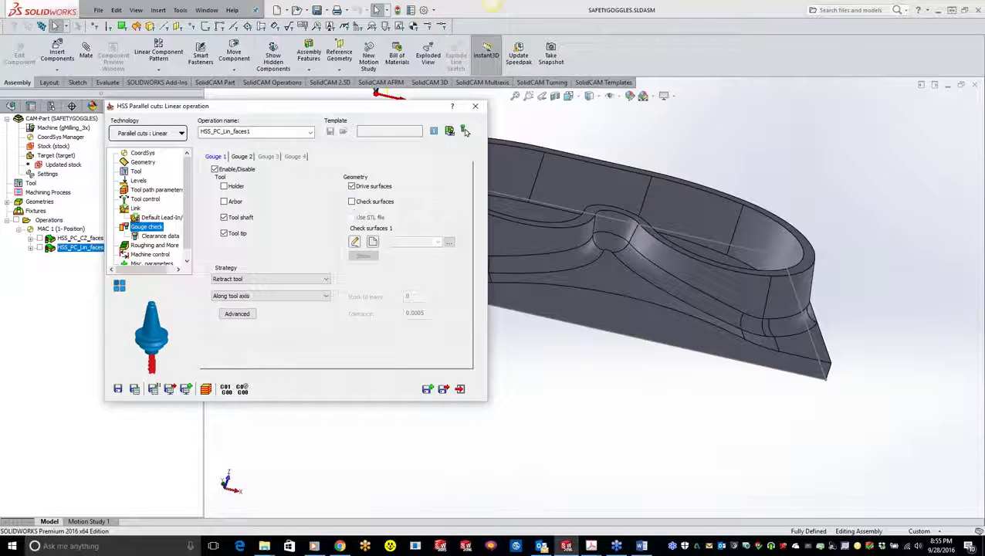
pyautogui.click(242, 157)
pyautogui.click(215, 170)
pyautogui.click(352, 187)
# Step: Set faces4 as Gouge 2's check surfaces and recalculate the Linear operation
pyautogui.click(373, 242)
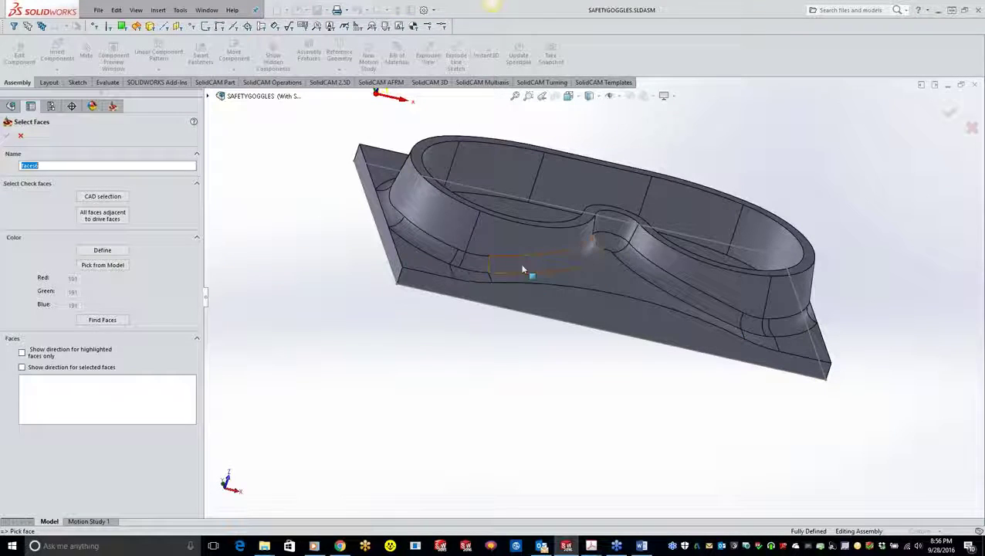
pyautogui.click(22, 136)
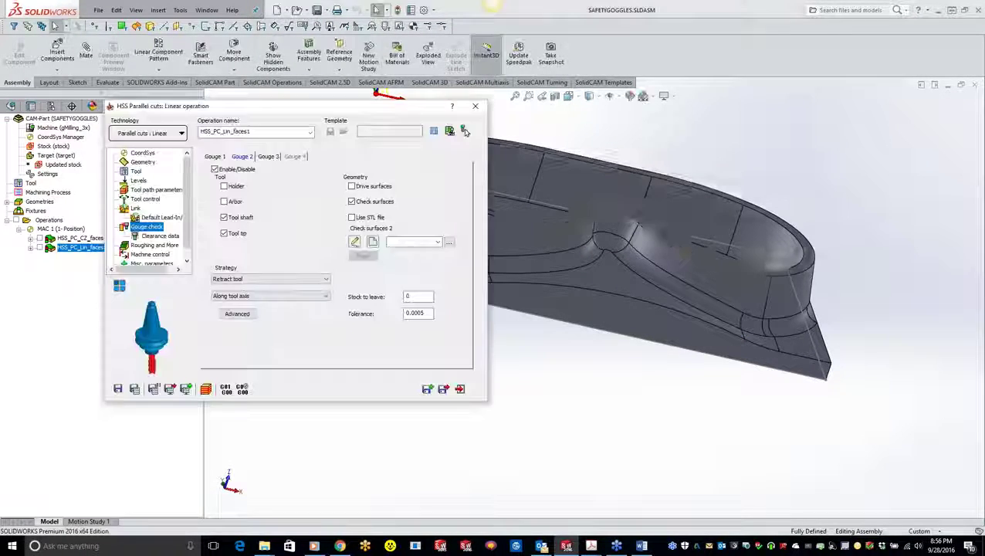
pyautogui.click(450, 244)
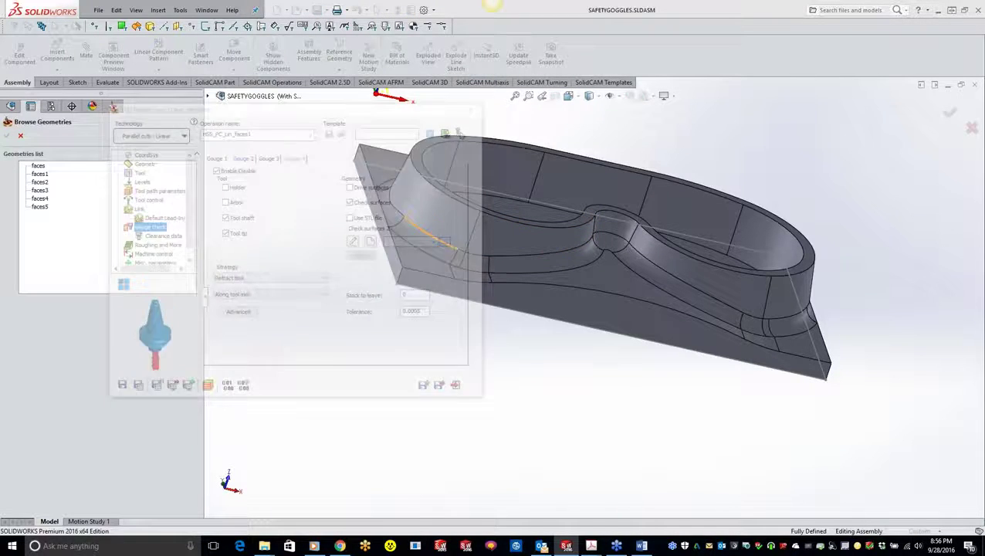
pyautogui.click(38, 198)
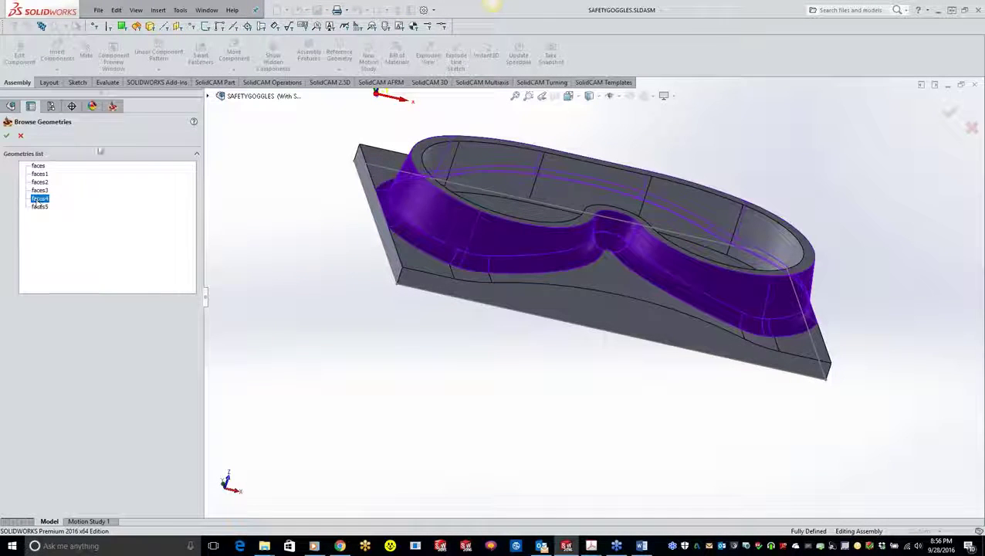
pyautogui.click(22, 136)
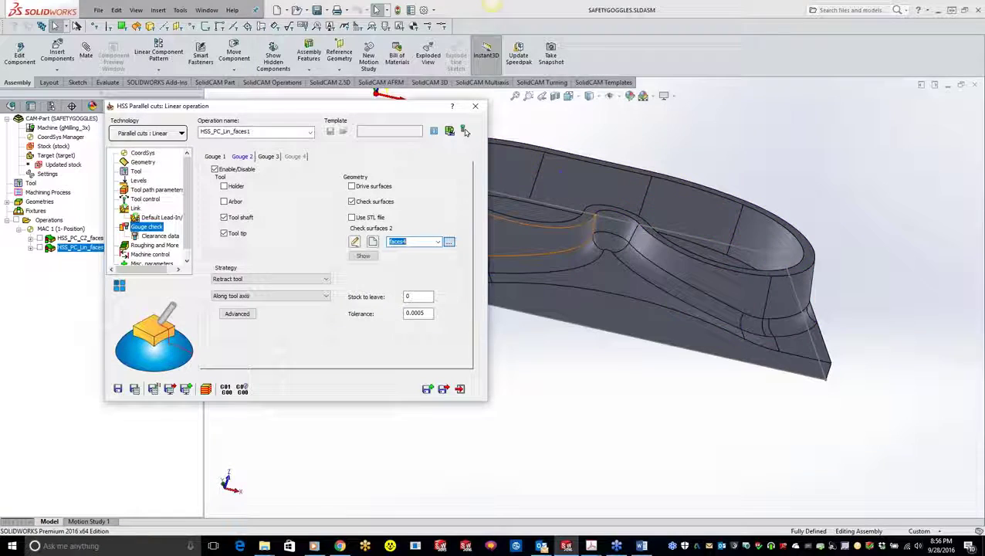
pyautogui.click(135, 388)
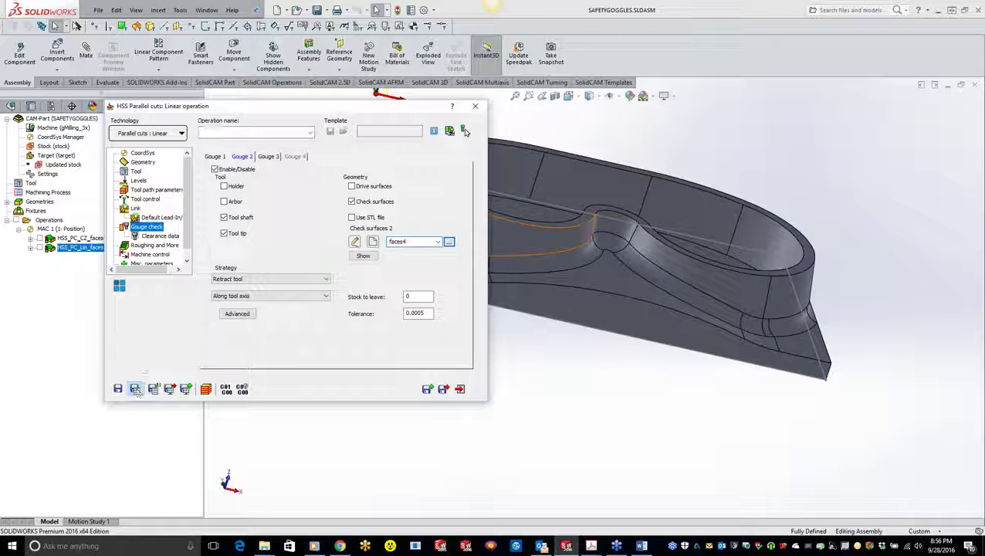
# Step: Inspect the recalculated HSS_PC_Lin_faces1 toolpath near faces4, check Stock to leave, and view Gouge 1 settings
pyautogui.click(464, 130)
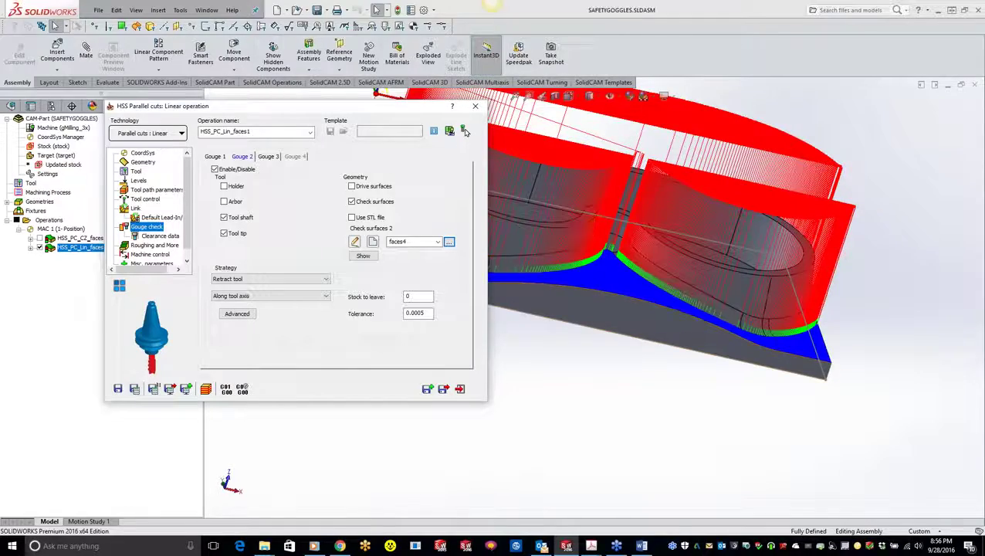
pyautogui.moveTo(699, 338)
pyautogui.mouseDown(button='middle')
pyautogui.moveTo(697, 402)
pyautogui.moveTo(660, 392)
pyautogui.moveTo(685, 332)
pyautogui.mouseUp(button='middle')
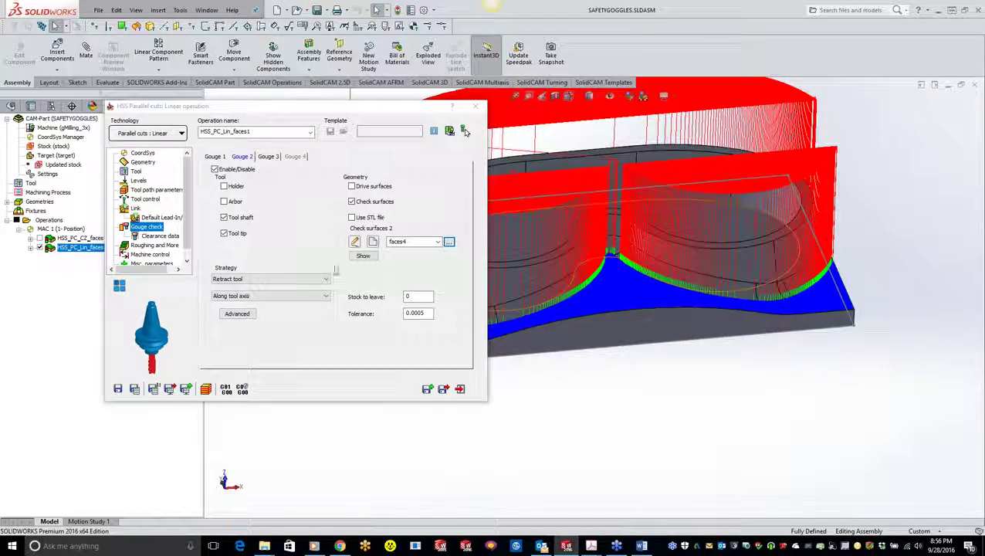
pyautogui.click(424, 297)
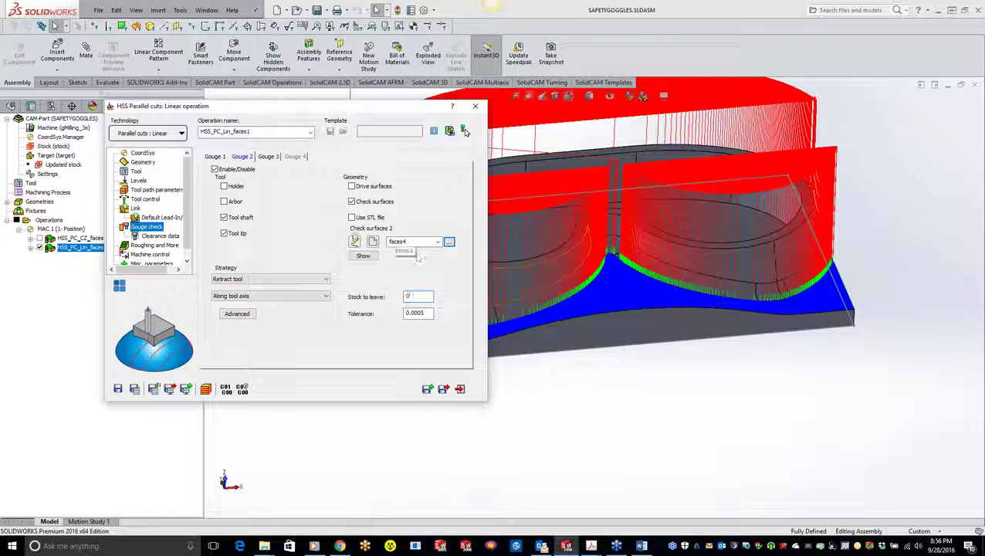
pyautogui.click(217, 157)
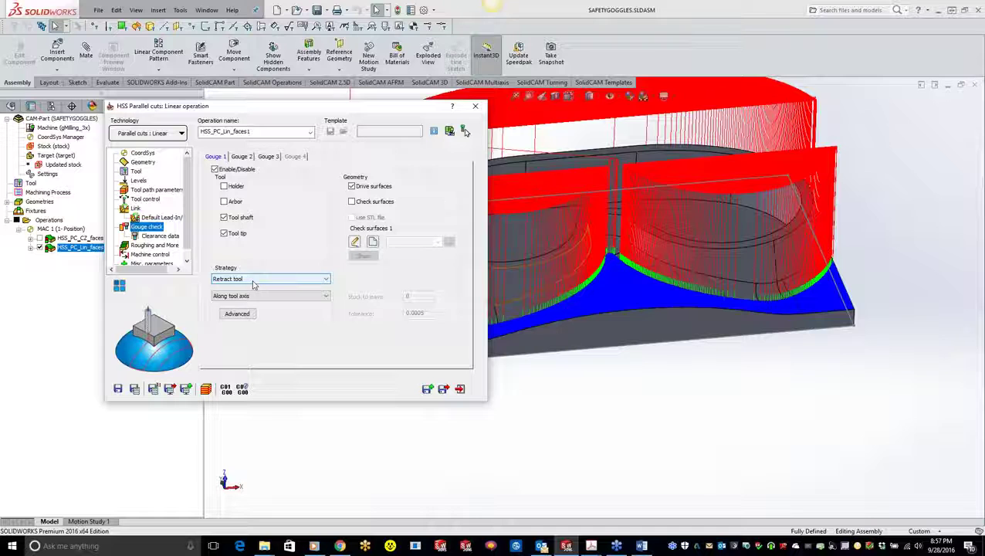
# Step: Return to the Gouge 2 settings and bring up its gouge strategy list
pyautogui.click(241, 156)
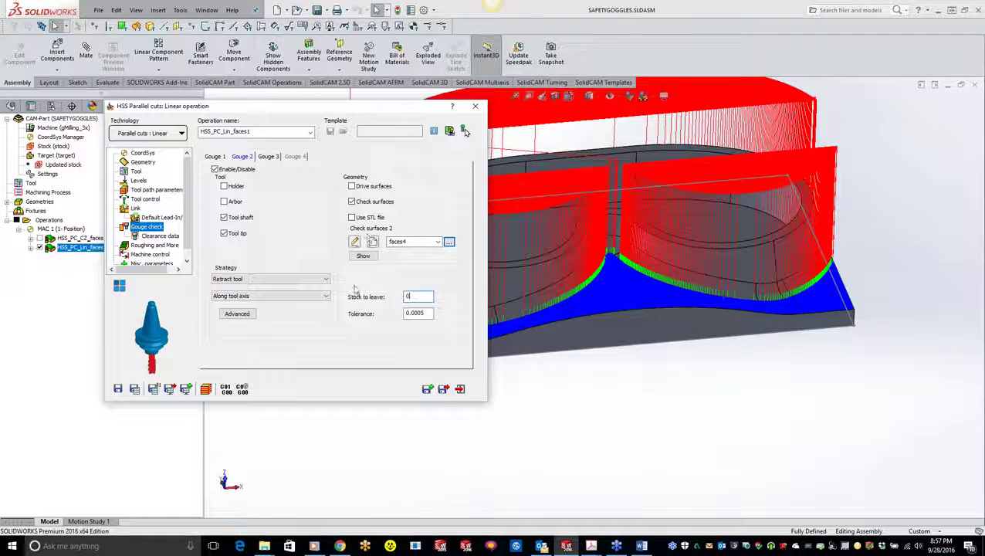
pyautogui.click(256, 279)
# Step: Set the Gouge 2 strategy to Trim and relink toolpath (Trim collision only) and show faces4
pyautogui.click(249, 295)
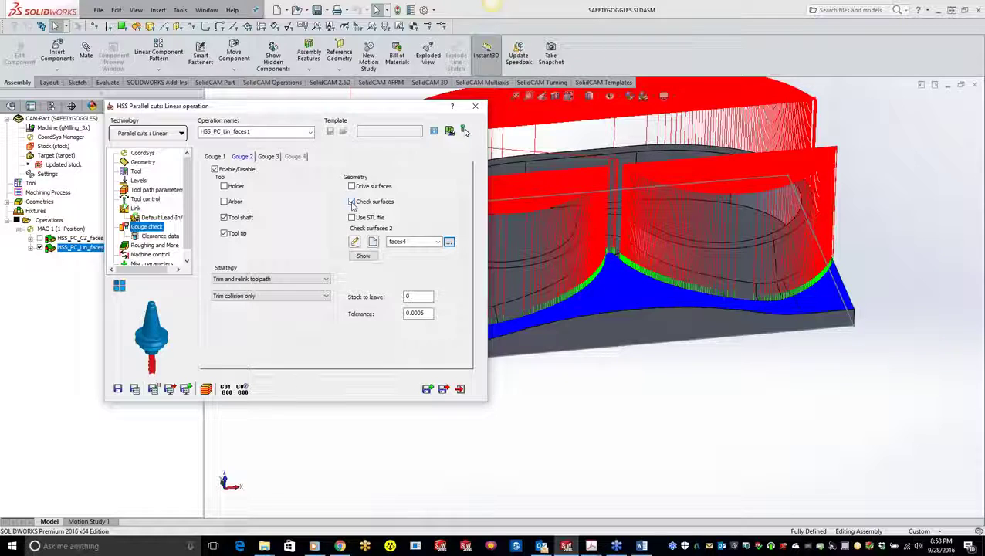
pyautogui.click(364, 255)
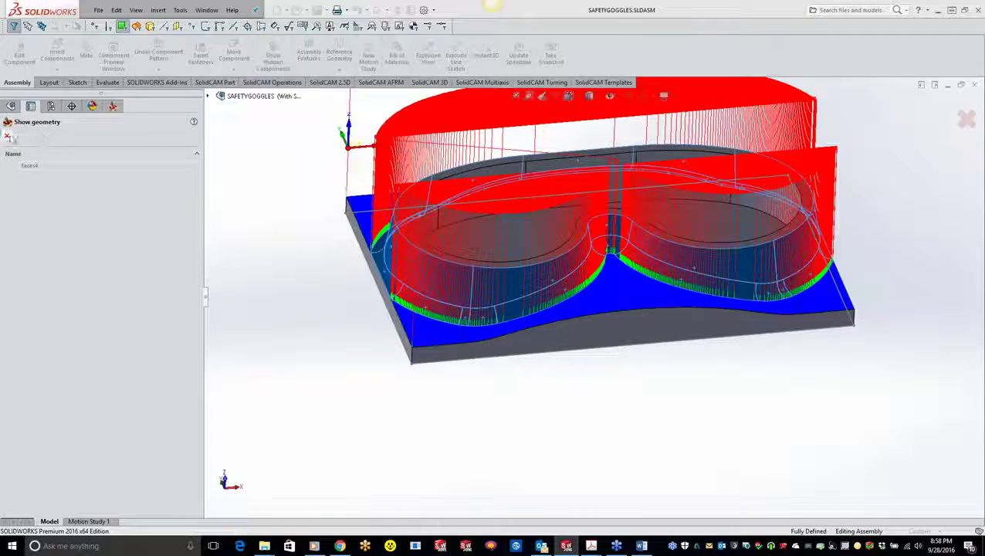
# Step: Redisplay the faces4 check surfaces, view the mold from above, then close Show geometry
pyautogui.click(7, 136)
pyautogui.click(363, 255)
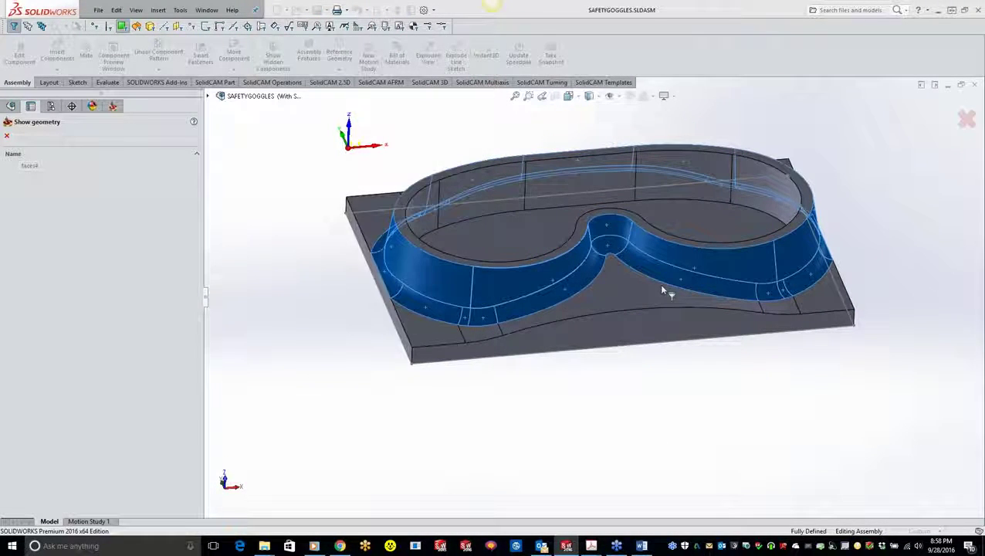
pyautogui.moveTo(649, 345); pyautogui.dragTo(443, 125, button='middle')
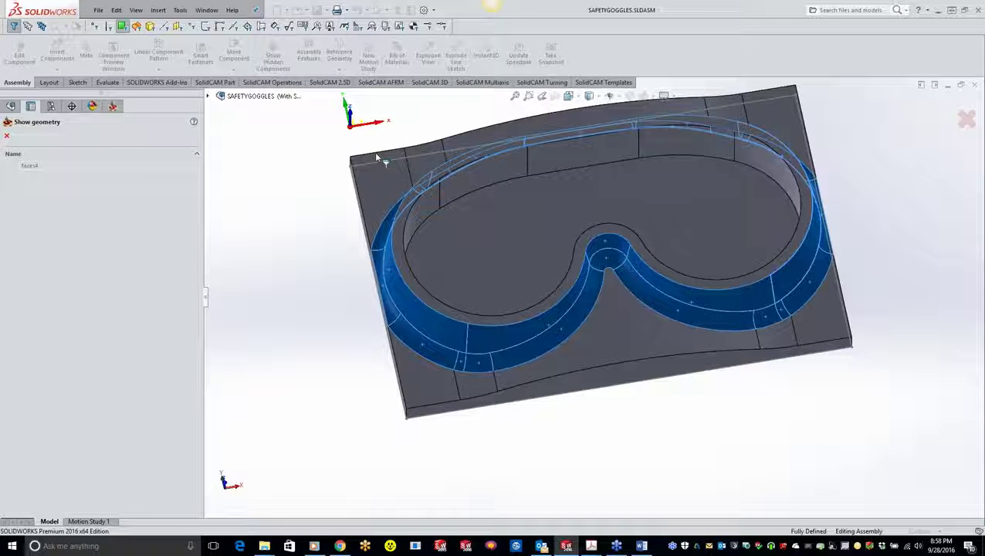
pyautogui.click(7, 136)
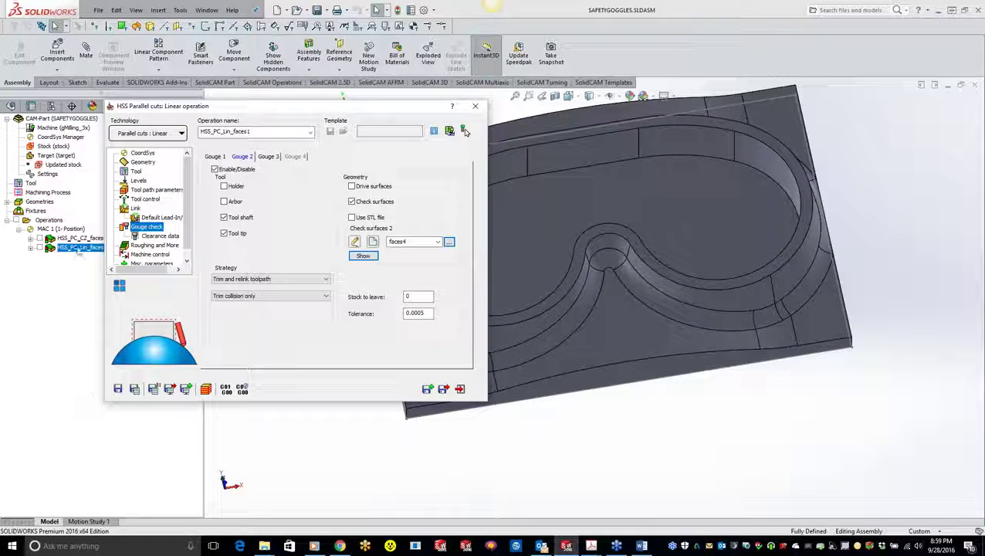
# Step: Save and exit the Linear operation, then bring the Tell-A-Friend PDF window forward
pyautogui.click(474, 106)
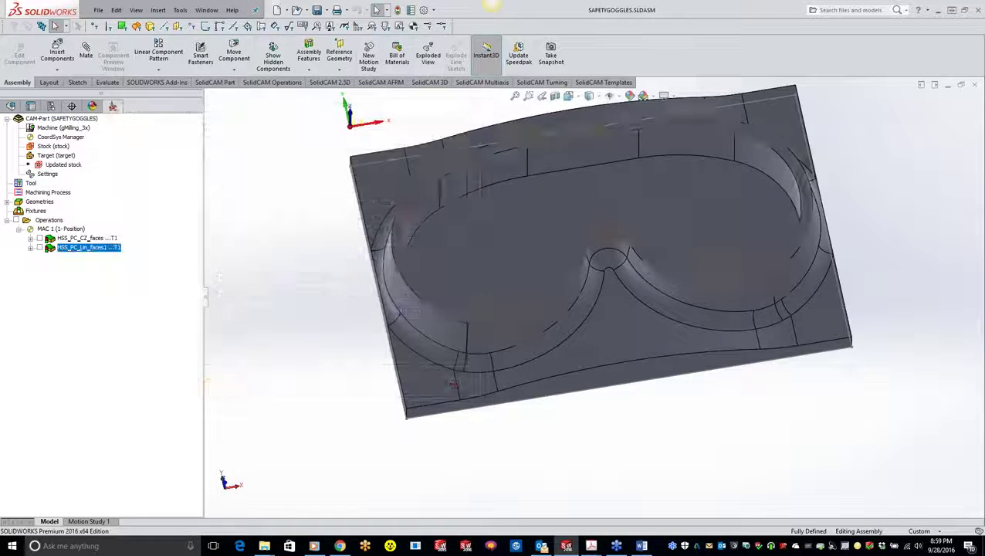
pyautogui.rightClick(101, 248)
pyautogui.moveTo(142, 56)
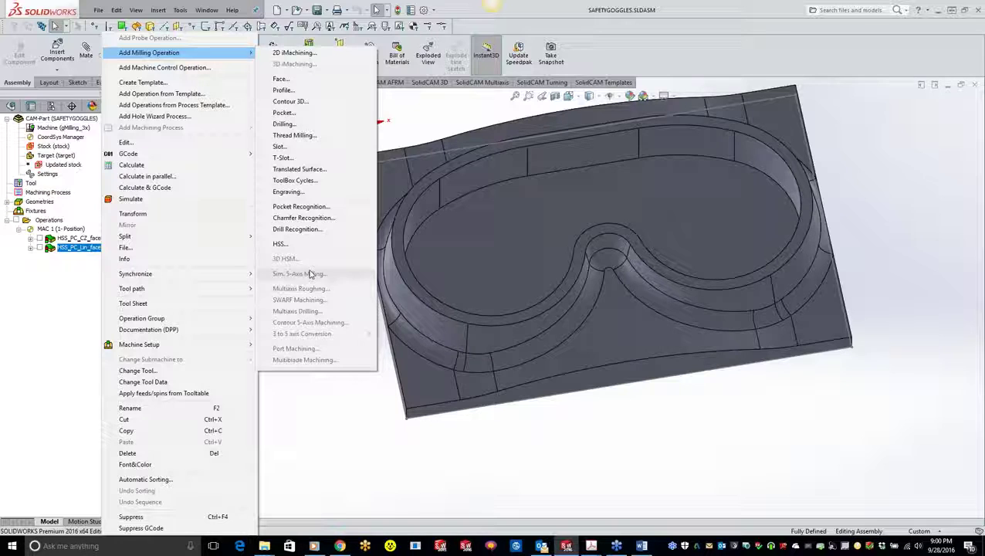
pyautogui.click(27, 270)
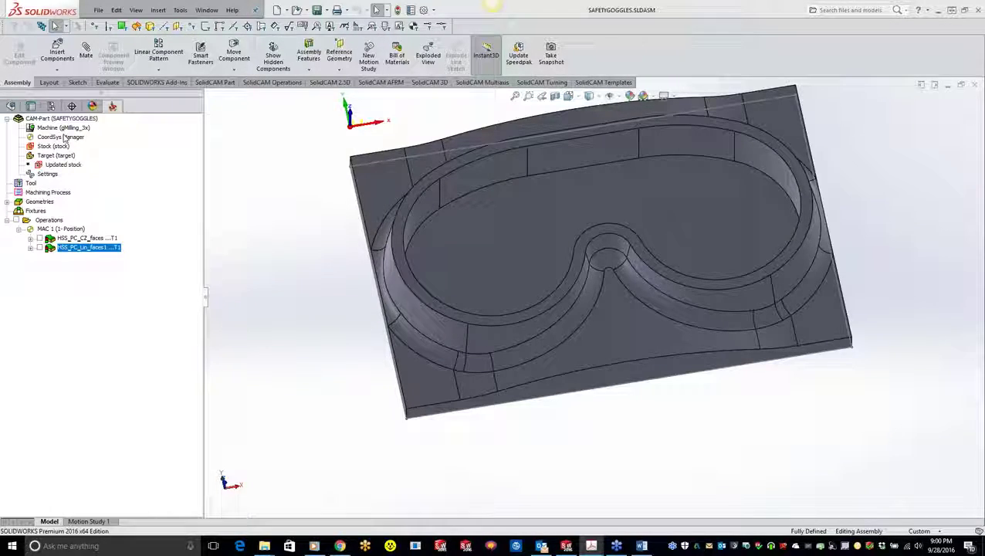
pyautogui.moveTo(378, 209); pyautogui.dragTo(433, 12)
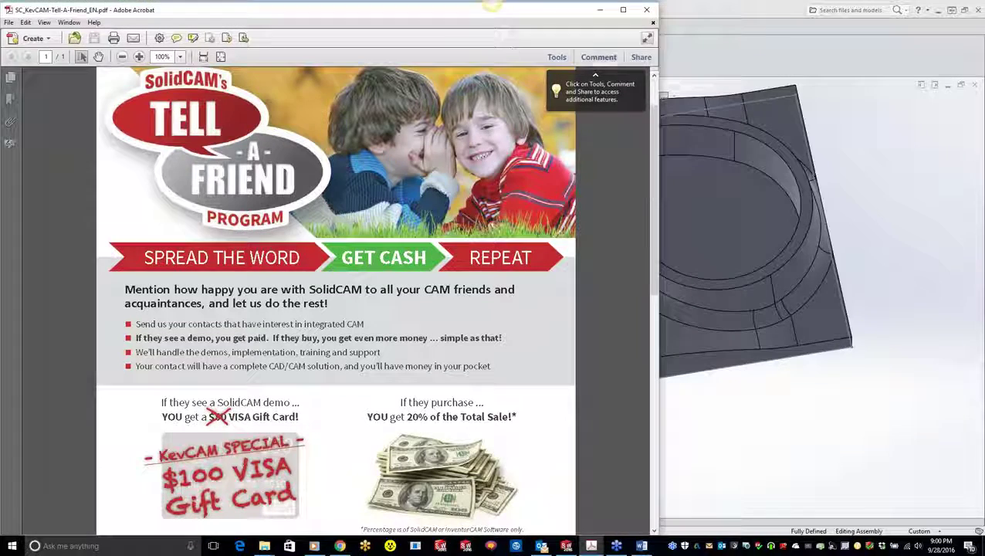
# Step: Maximize the SC_KevCAM-Tell-A-Friend_EN.pdf window, then switch to the Chrome browser
pyautogui.click(622, 10)
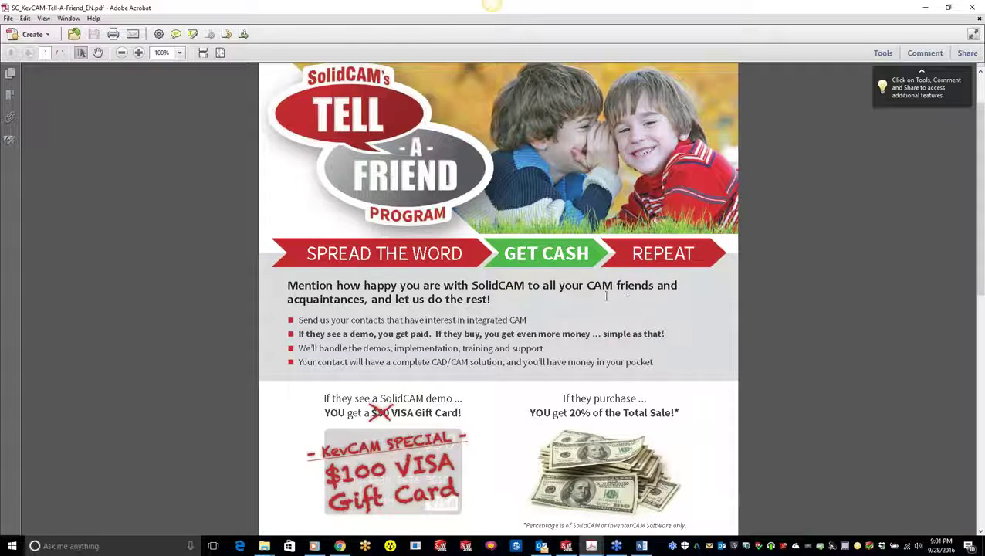
pyautogui.click(343, 547)
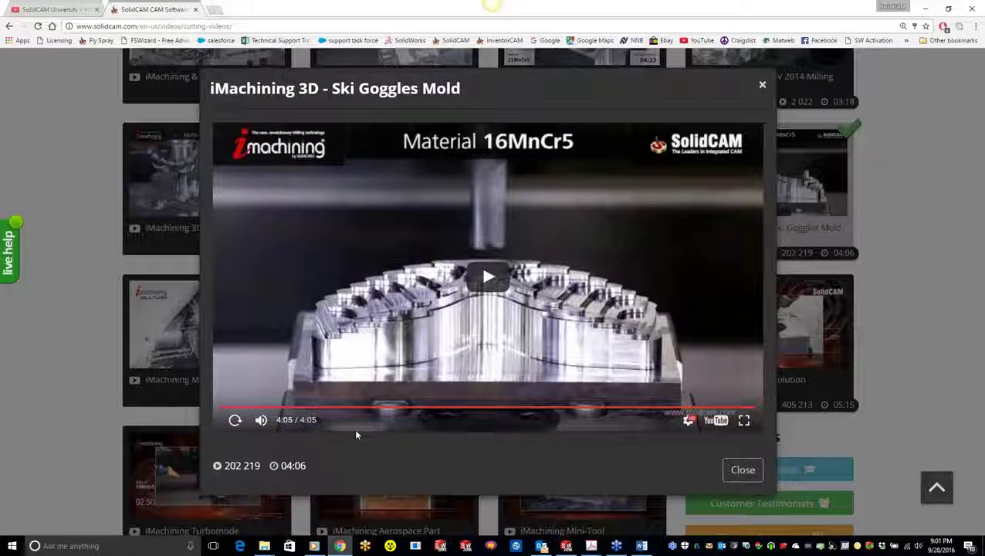
# Step: Switch to the SolidCAM University YouTube channel's Videos tab with Ctrl+1
pyautogui.hotkey('ctrl', '1')
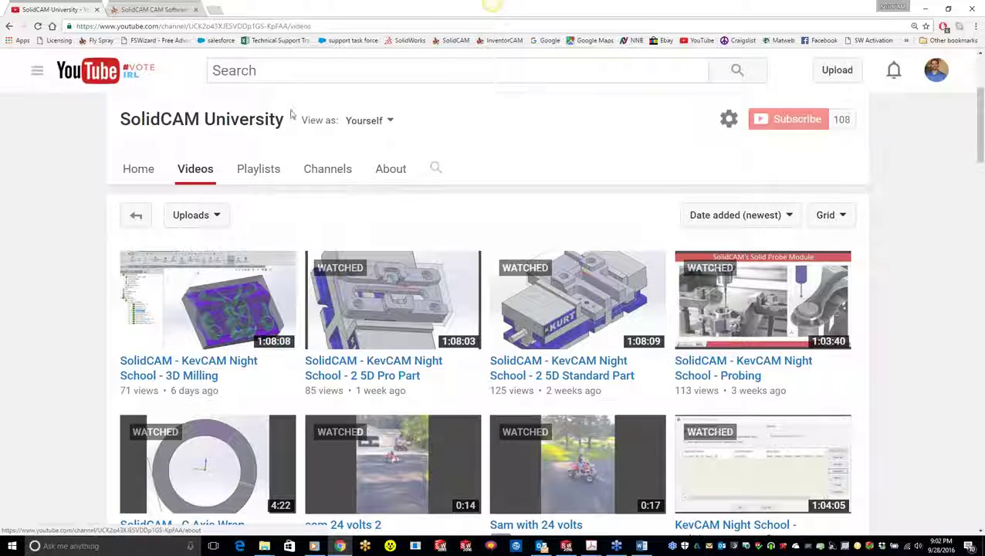
# Step: Load 3dcontentcentral.com in a new Chrome tab and focus its CAD model search field
pyautogui.click(215, 9)
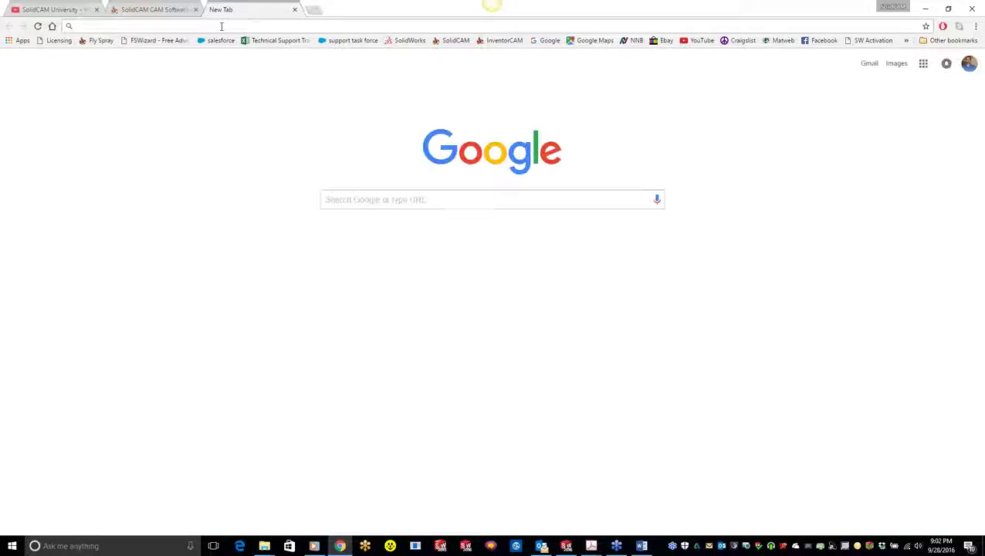
pyautogui.write('3dcontentcentral.com')
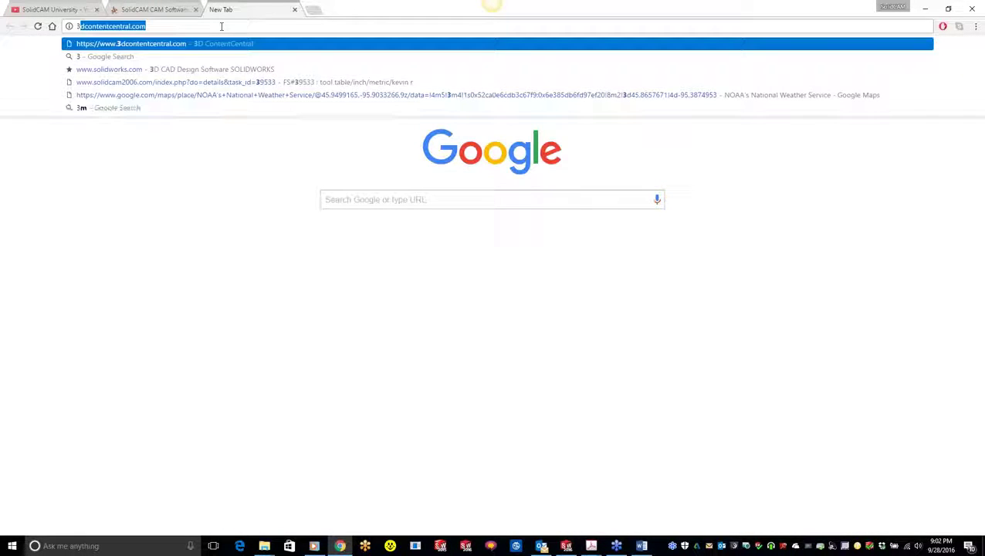
pyautogui.press('Return')
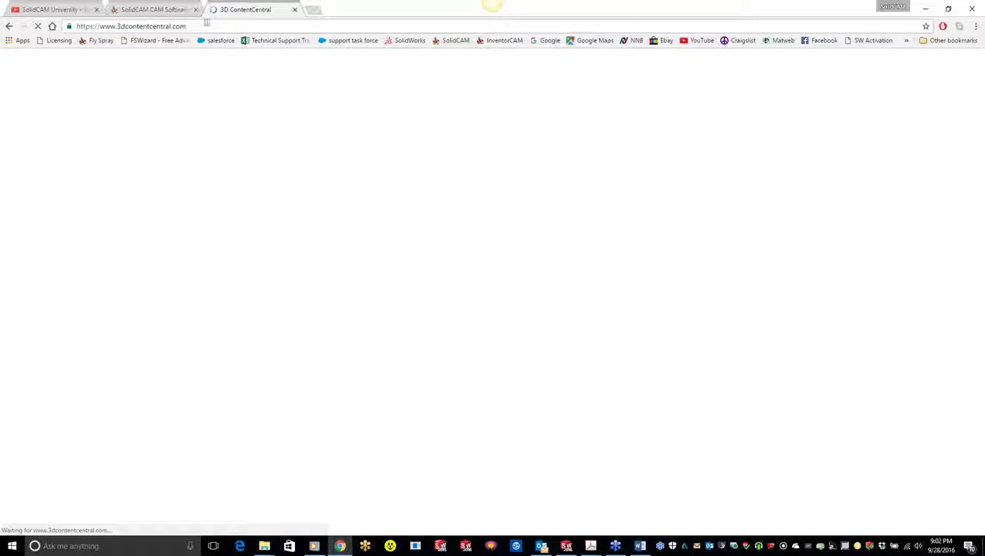
pyautogui.moveTo(196, 26); pyautogui.dragTo(74, 27)
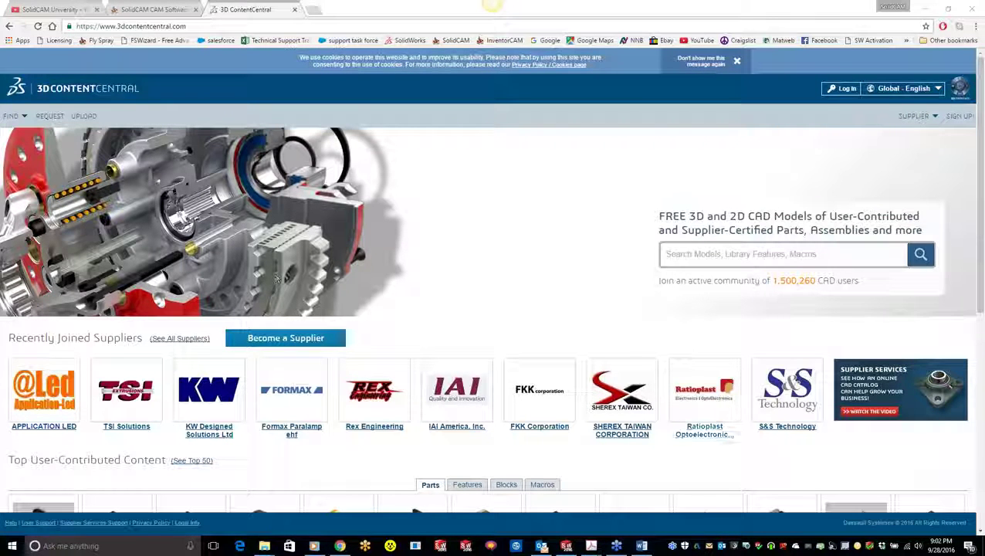
pyautogui.click(731, 255)
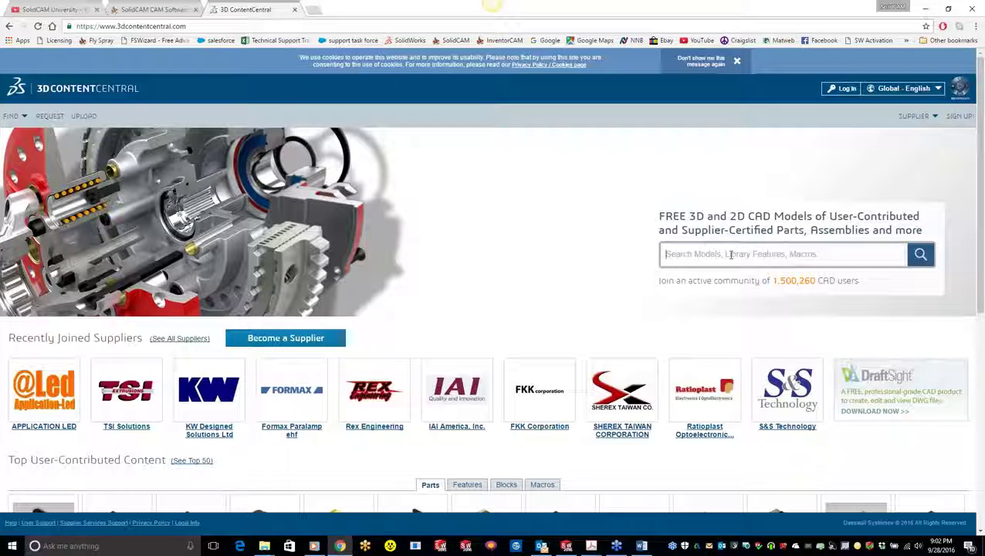
# Step: Search 3D ContentCentral for 'kurt vise' and scroll through the vise results
pyautogui.write('ku')
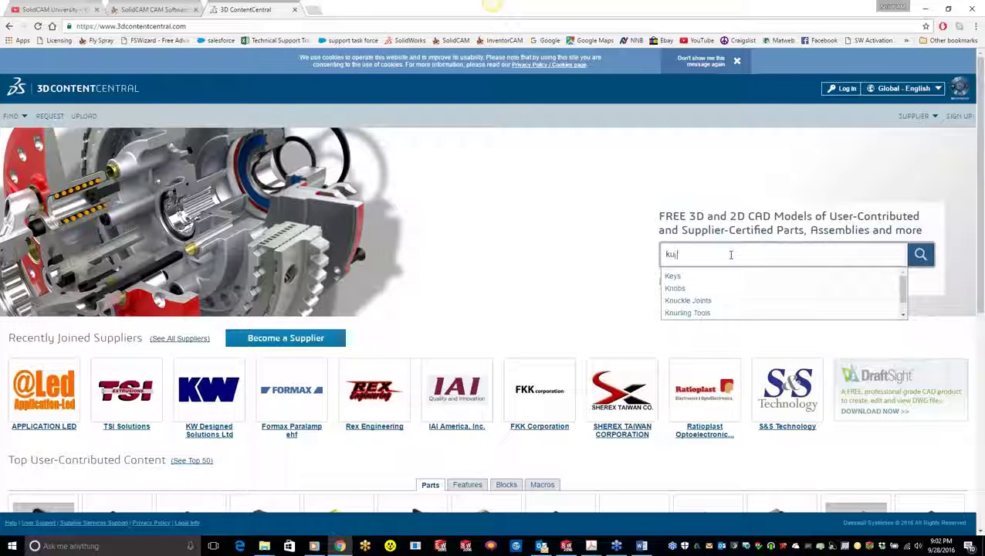
pyautogui.write('rt vise')
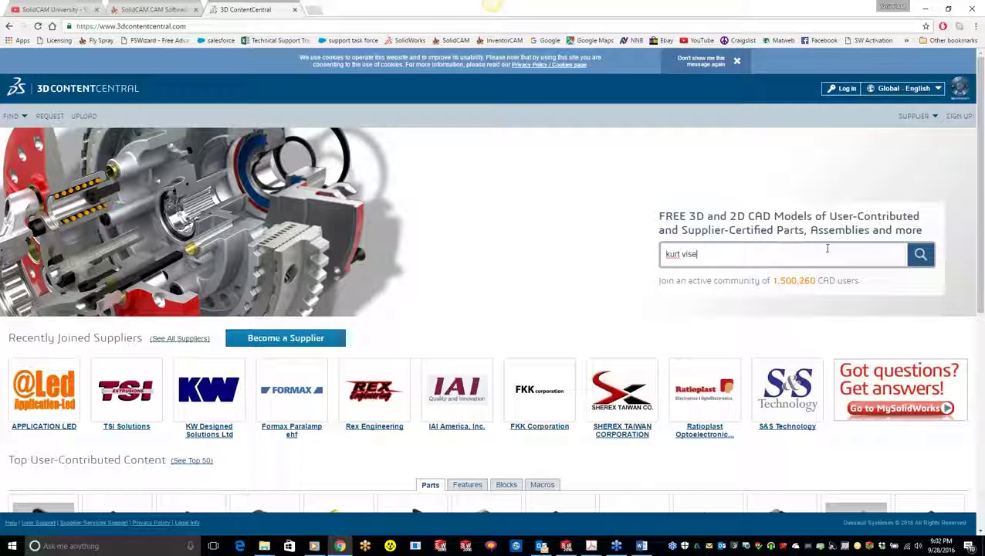
pyautogui.click(922, 256)
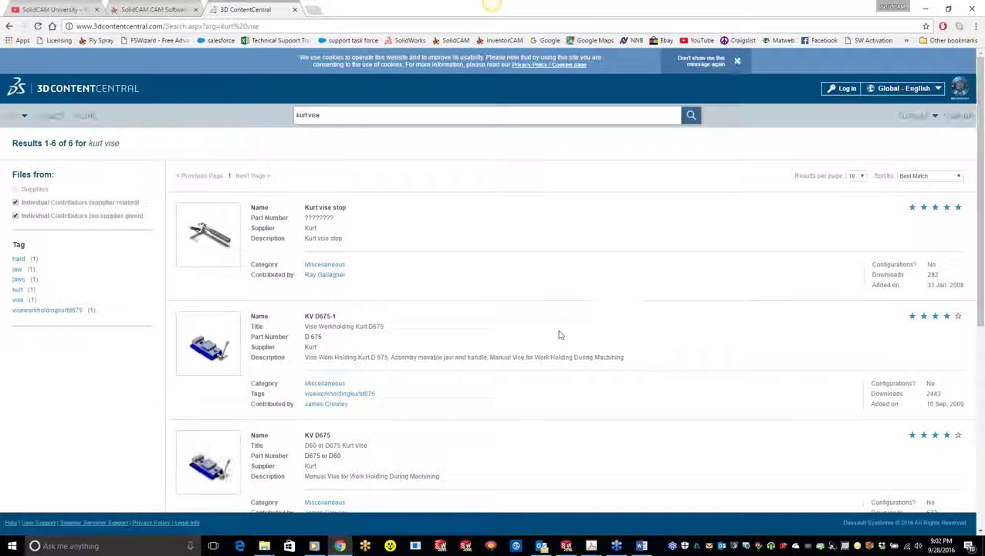
pyautogui.scroll(-1, 309, 332)
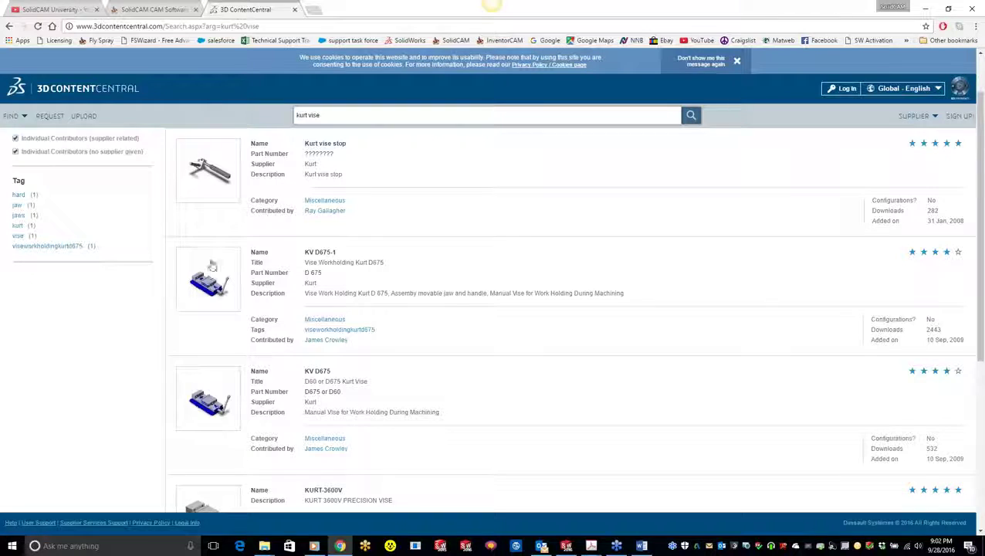
pyautogui.scroll(-2, 212, 267)
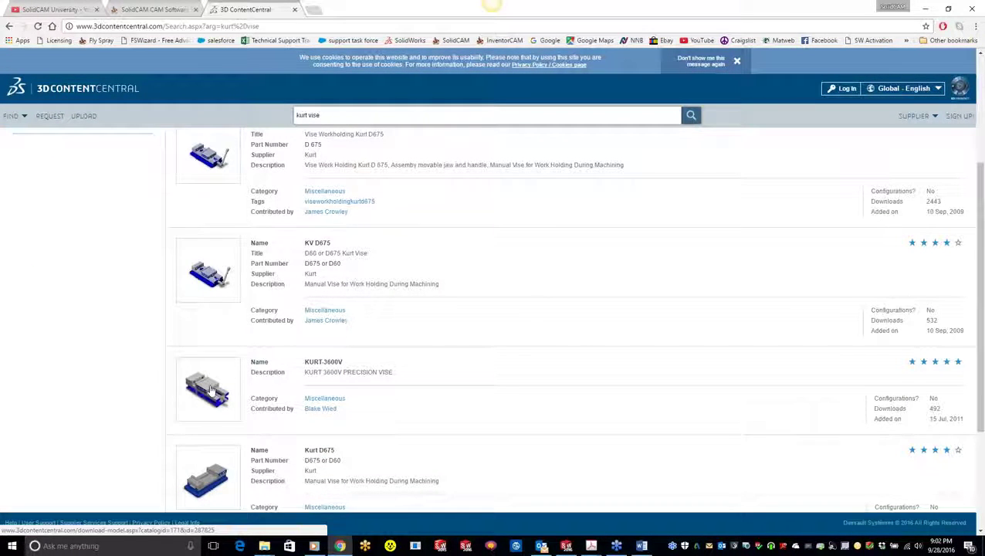
pyautogui.scroll(-1, 209, 401)
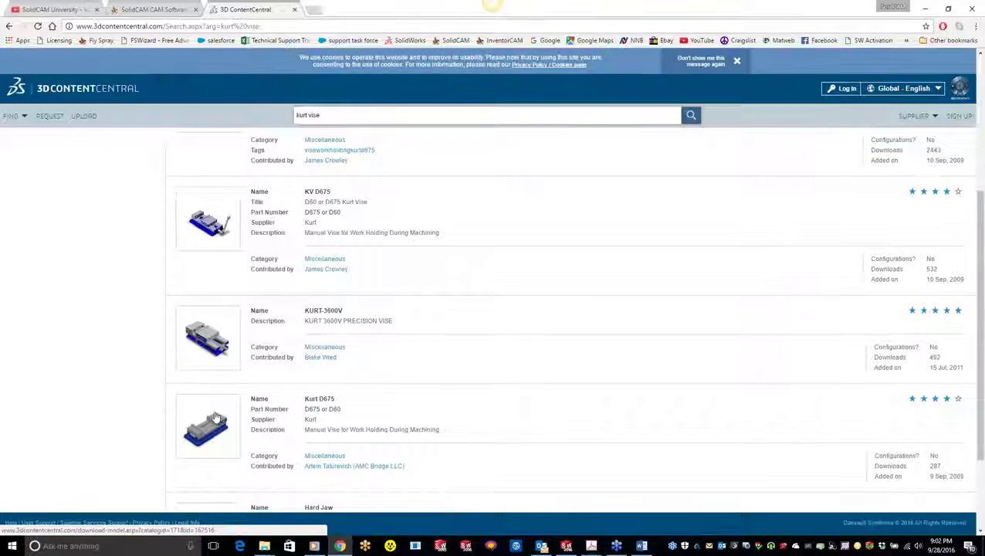
pyautogui.scroll(-2, 212, 429)
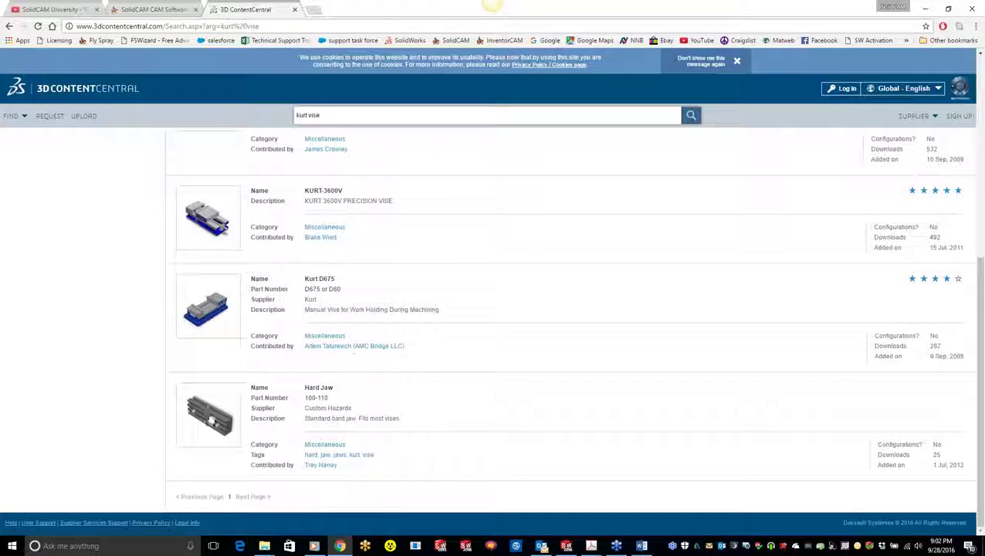
pyautogui.scroll(3, 222, 436)
pyautogui.scroll(2, 314, 396)
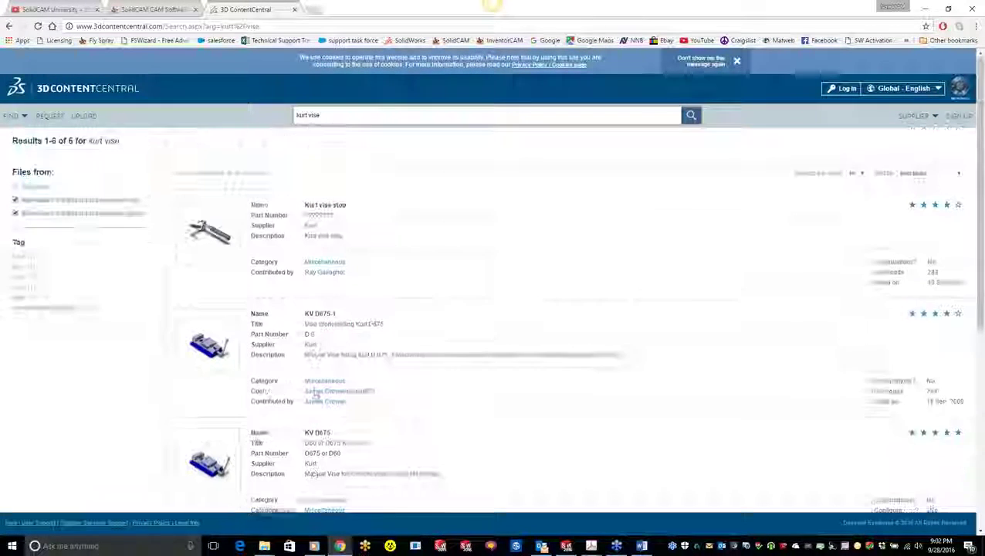
# Step: Replace the query with 'Ford' and browse the 56 Ford part results
pyautogui.click(355, 121)
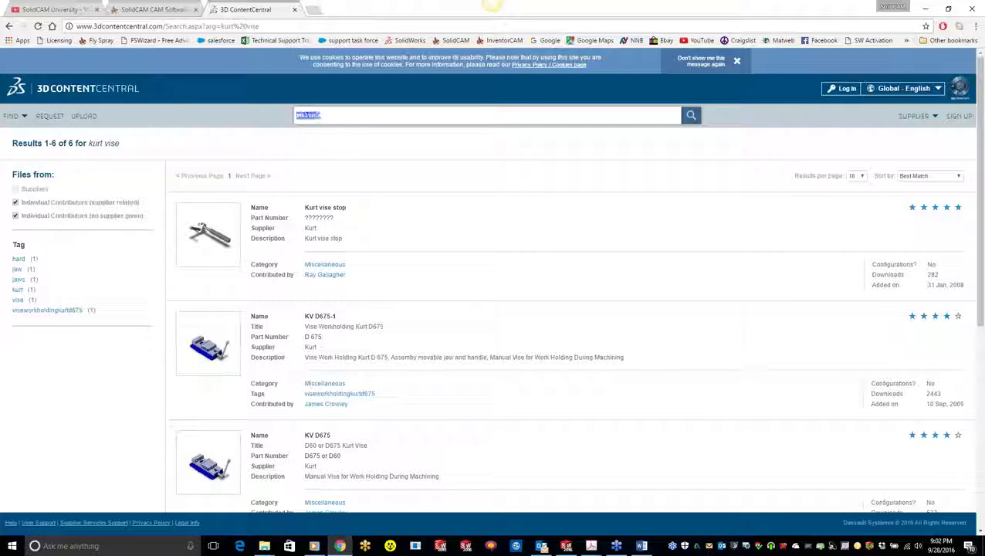
pyautogui.write('Ford')
pyautogui.press('Return')
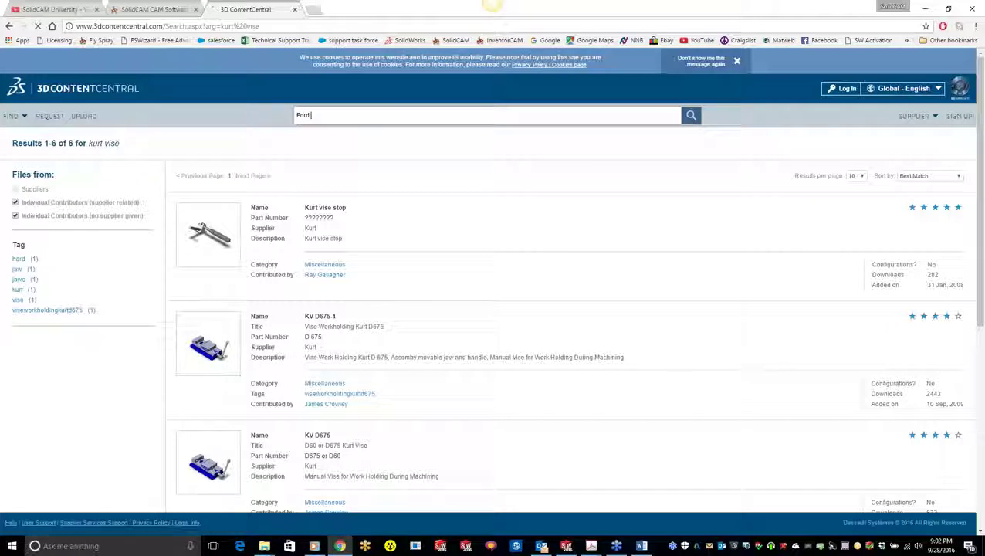
pyautogui.scroll(-5, 254, 286)
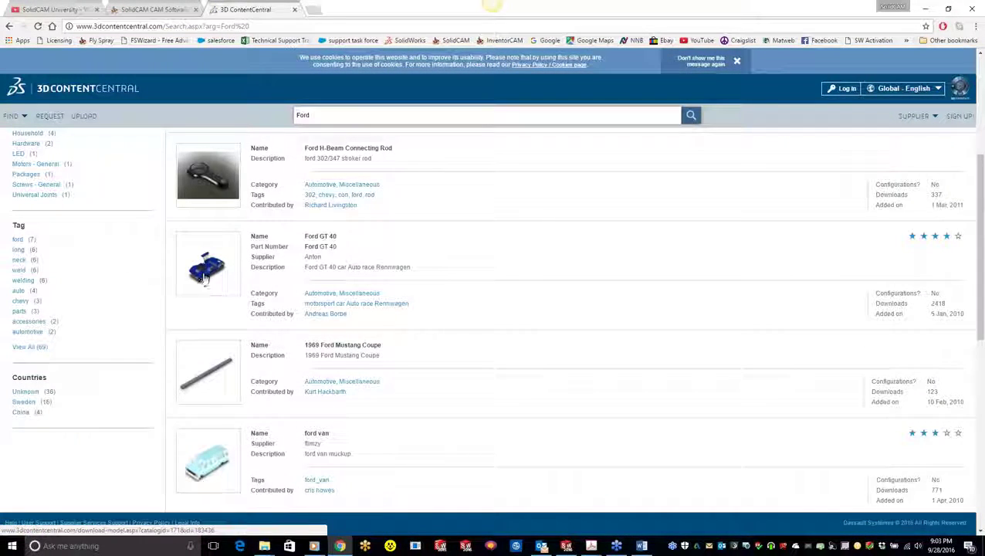
pyautogui.scroll(-3, 204, 282)
pyautogui.scroll(1, 204, 185)
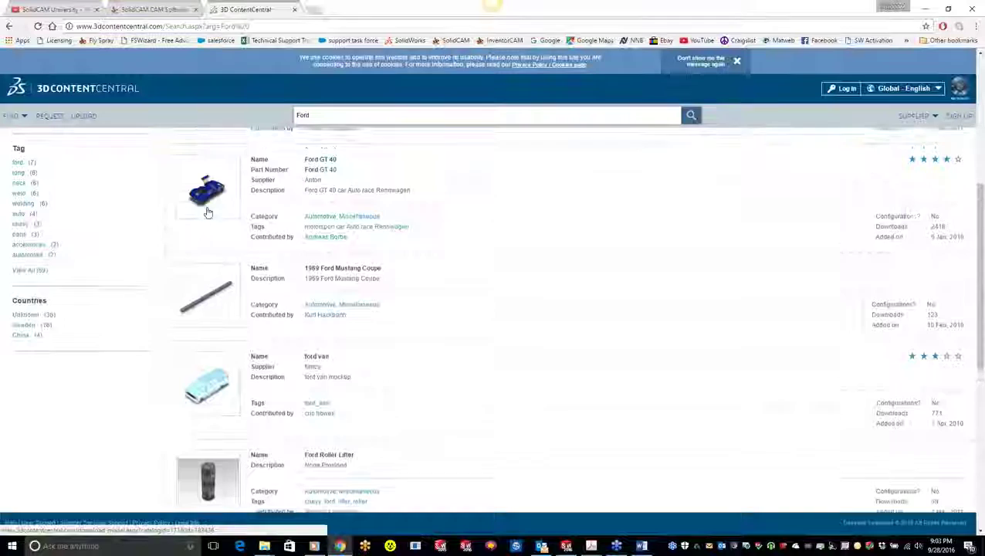
pyautogui.scroll(-5, 208, 195)
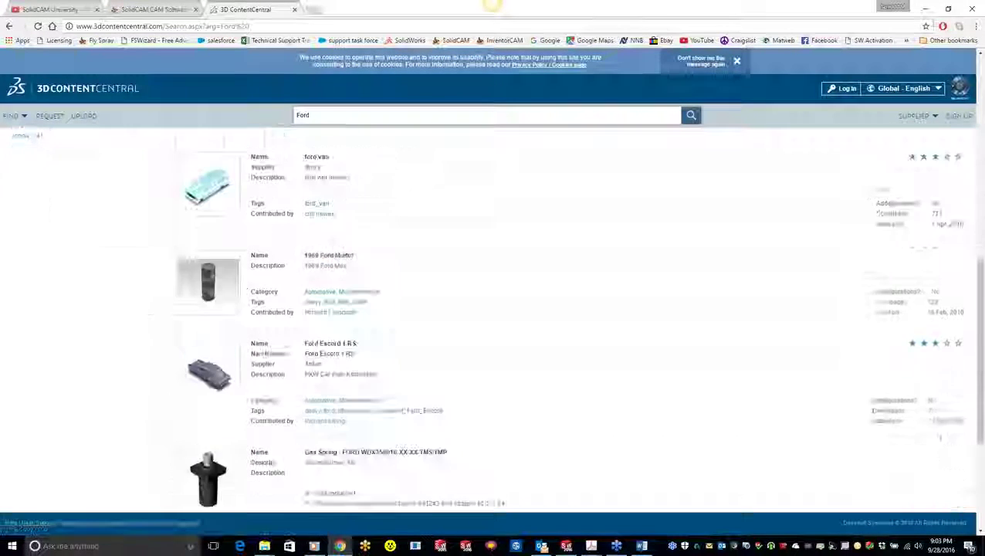
pyautogui.scroll(-2, 267, 343)
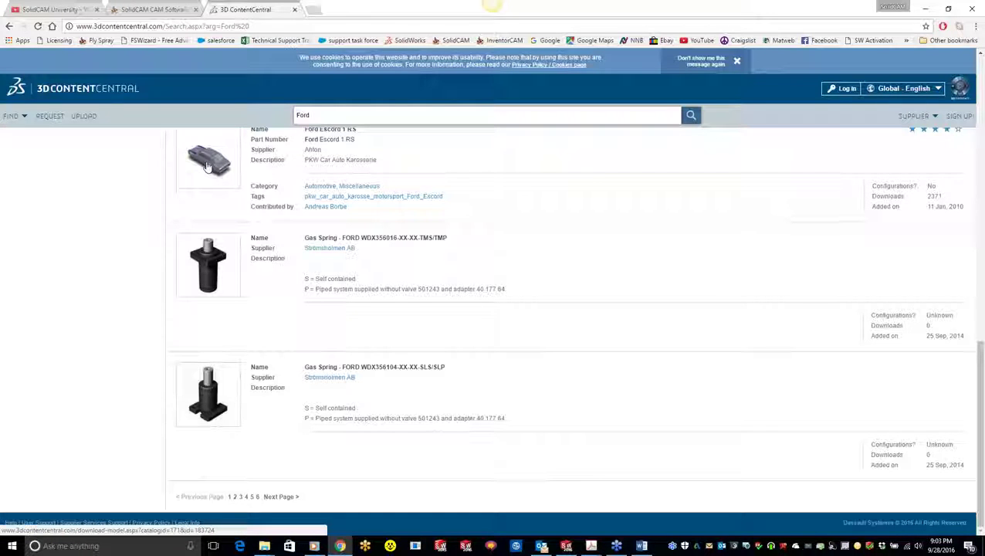
pyautogui.scroll(2, 388, 260)
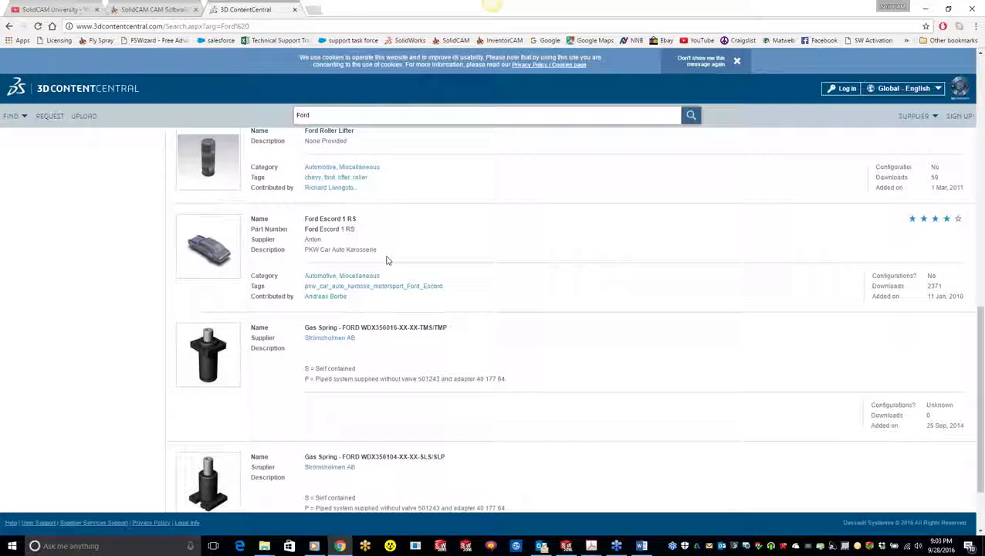
pyautogui.scroll(2, 396, 266)
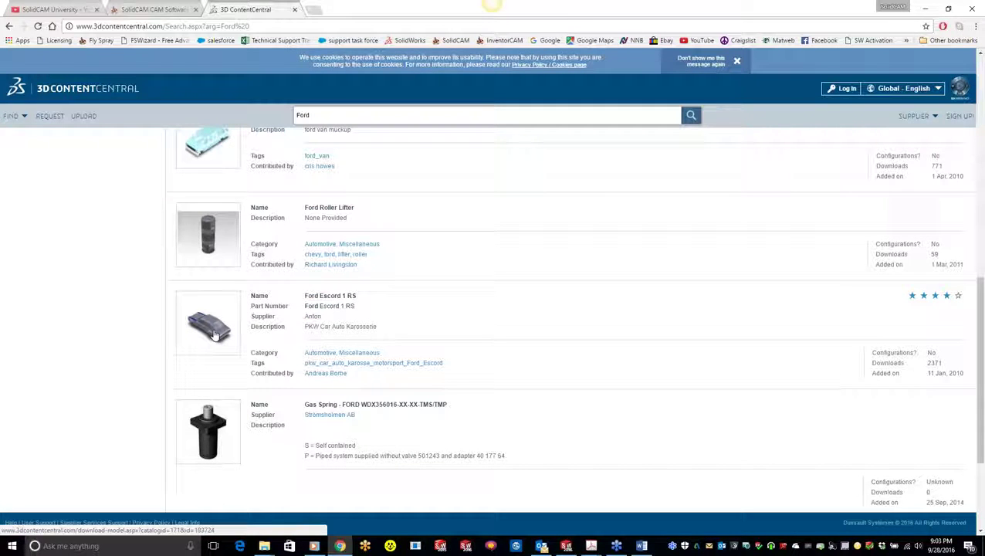
pyautogui.scroll(8, 354, 402)
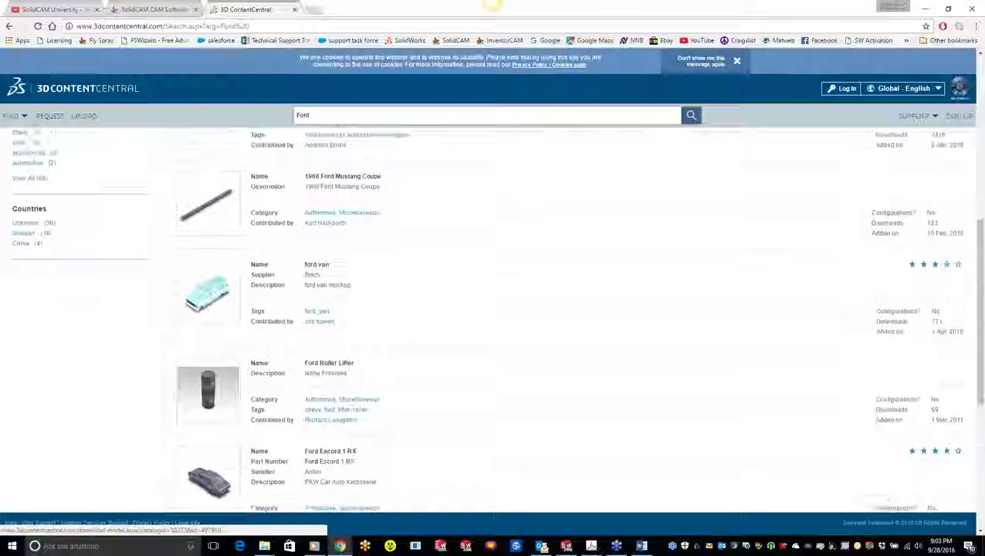
pyautogui.scroll(5, 354, 401)
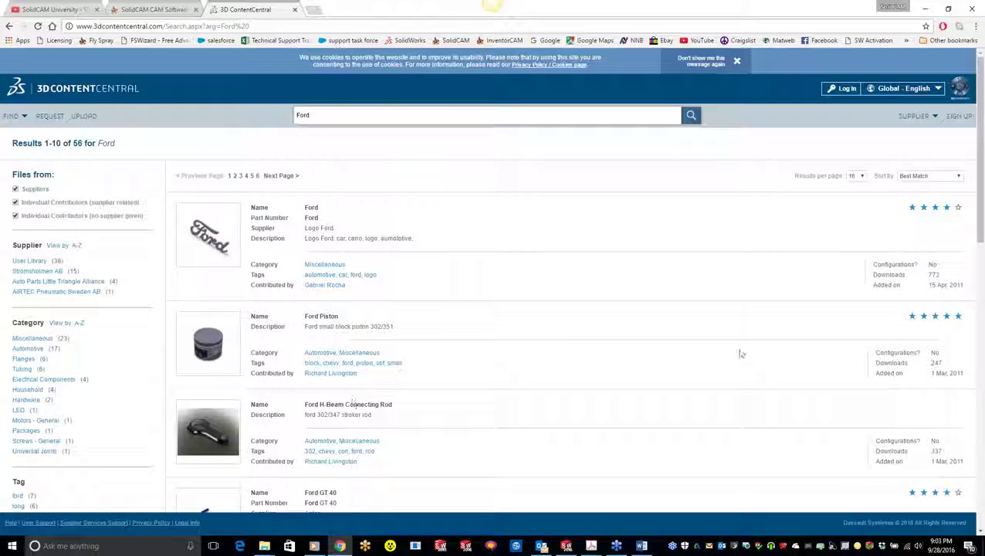